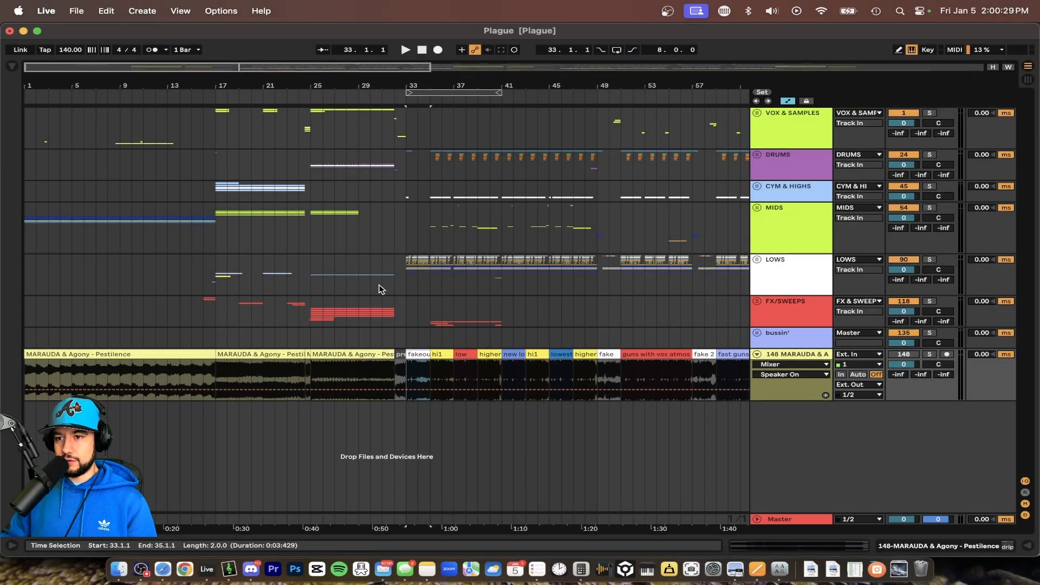
Step: Examine how the arrangement's opening sections line up with the reference track's intro and following clips
scroll(381, 288, "down", 4)
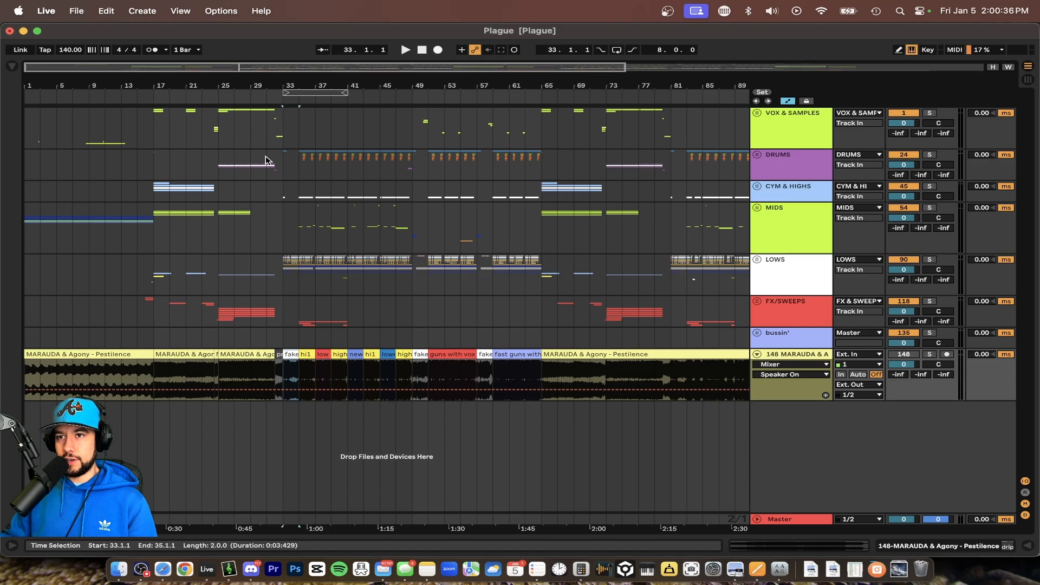
scroll(146, 226, "up", 2)
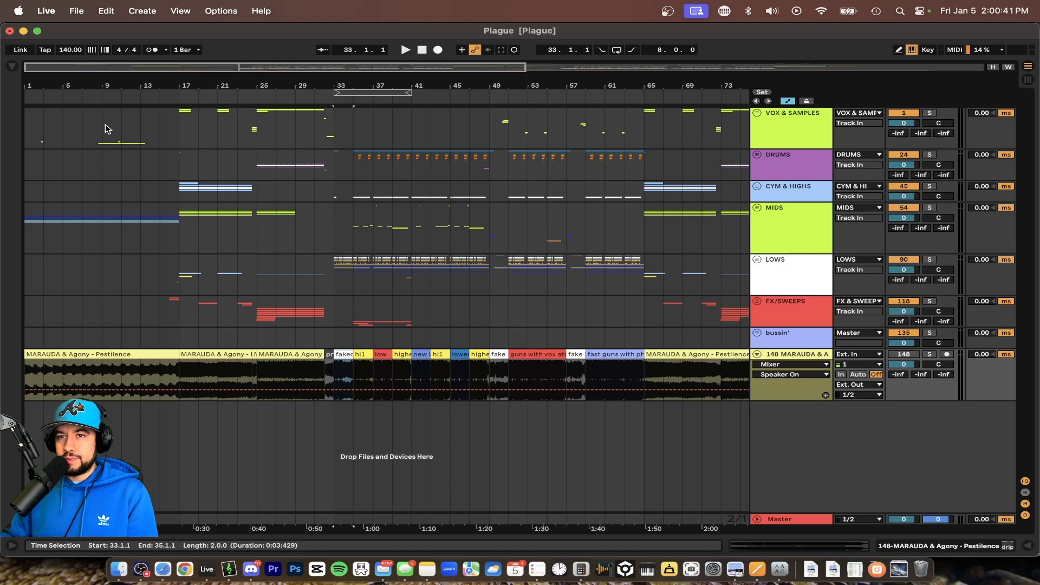
scroll(107, 129, "up", 2)
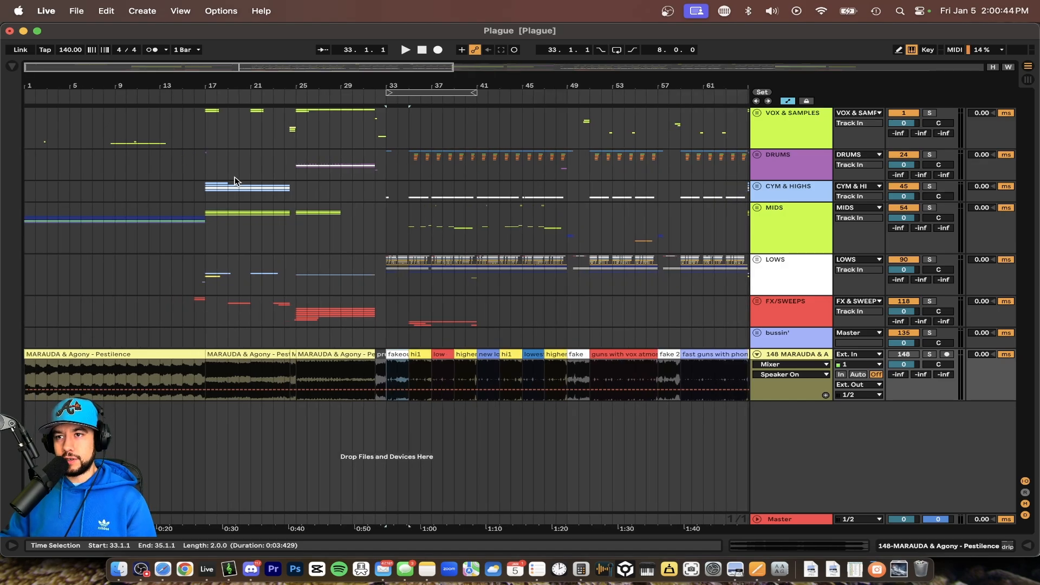
left_click(129, 354)
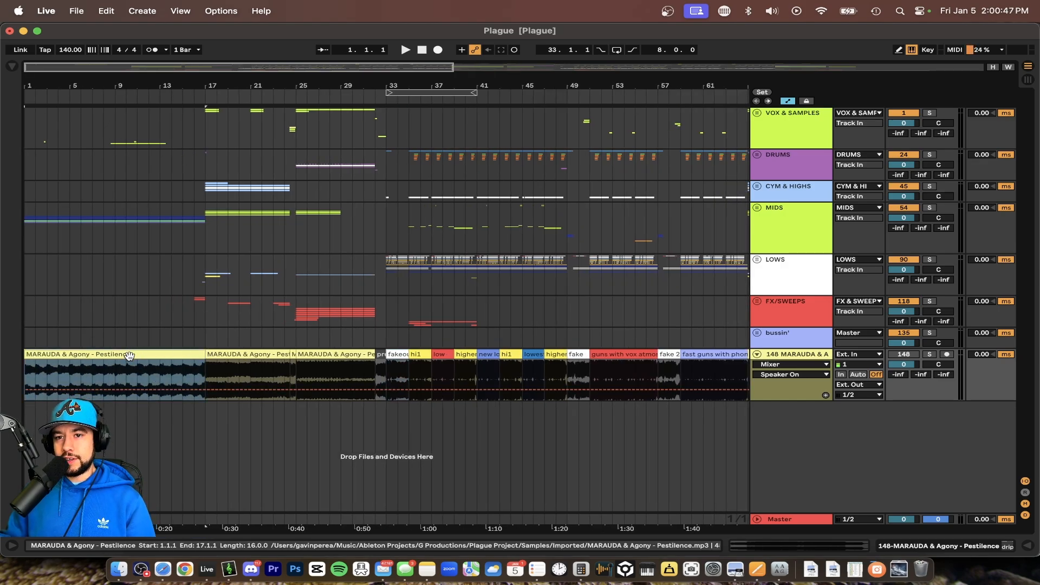
key("z")
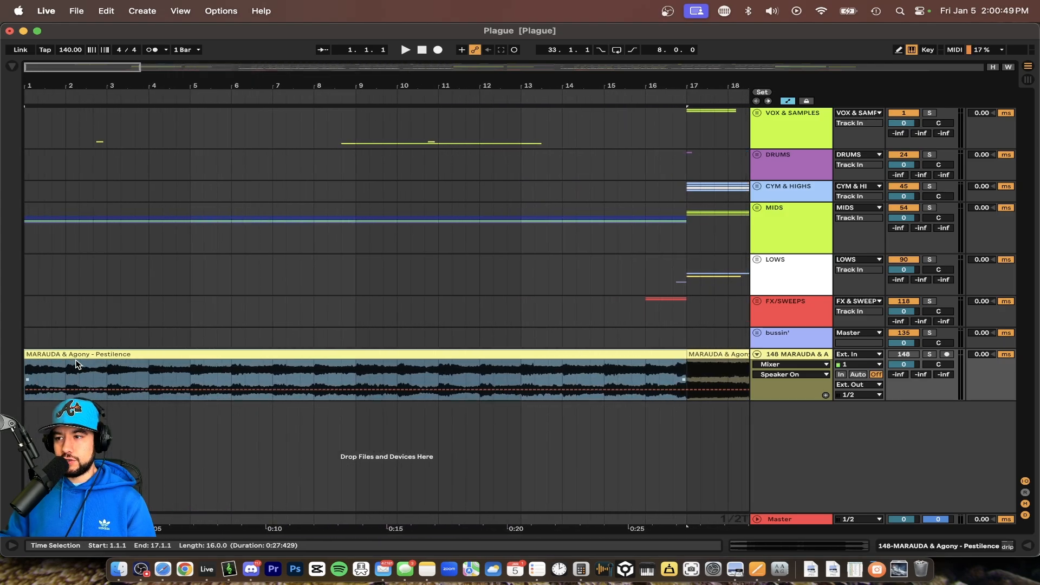
scroll(81, 372, "up", 5)
left_click(230, 371)
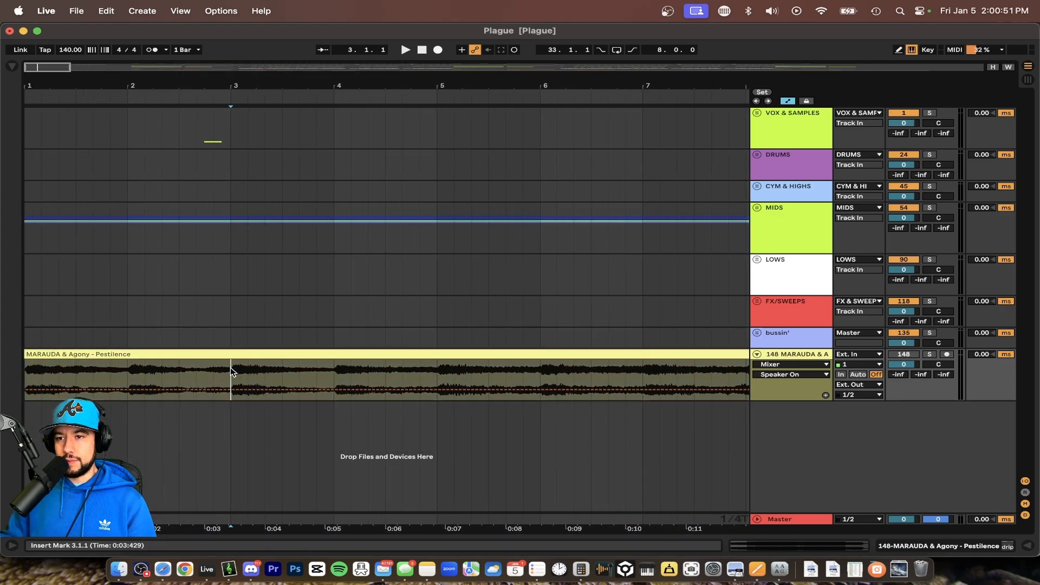
scroll(229, 368, "down", 5)
scroll(125, 379, "up", 4)
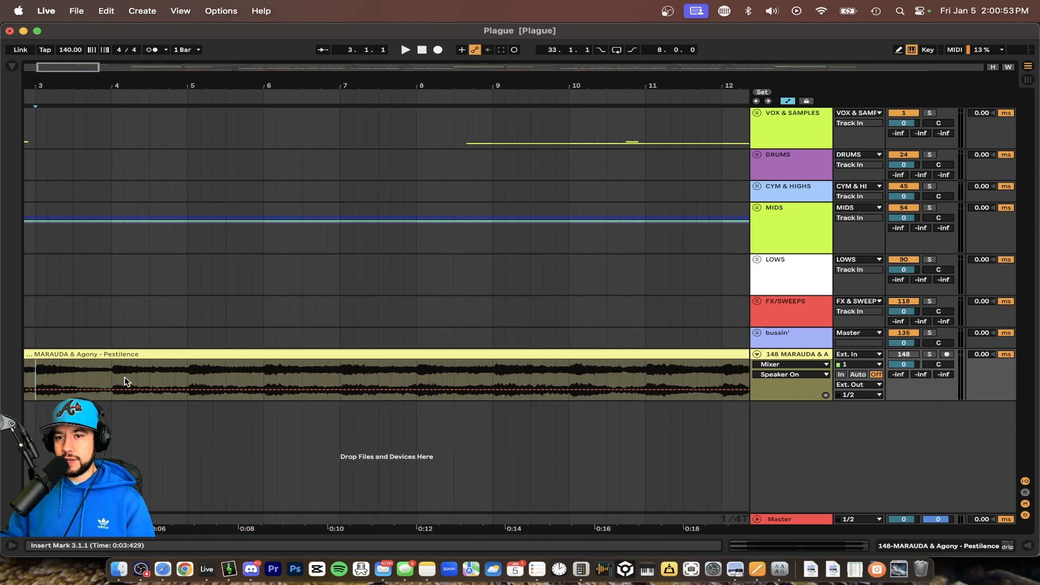
scroll(179, 368, "down", 5)
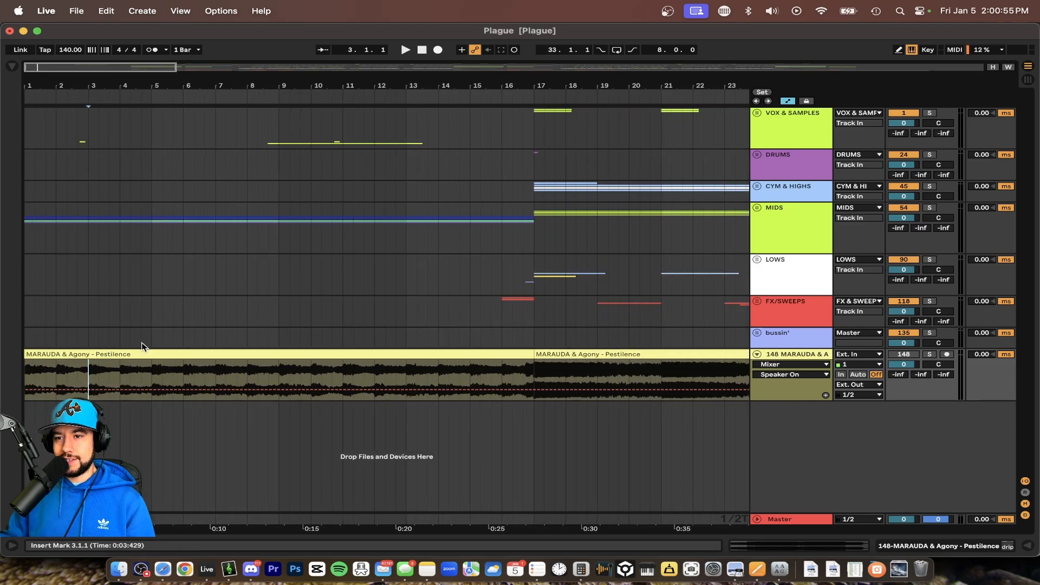
scroll(412, 390, "down", 3)
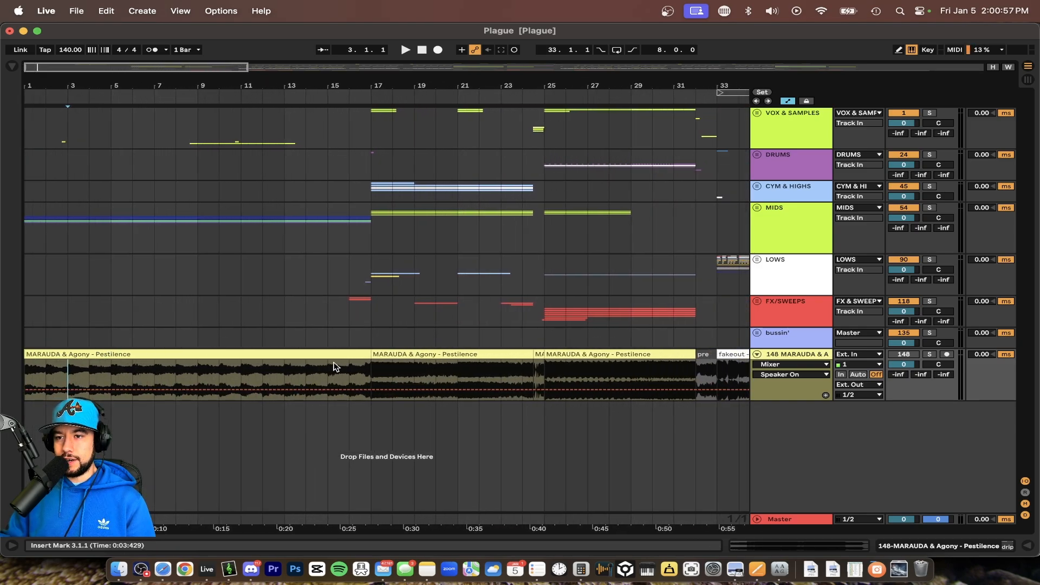
scroll(358, 371, "down", 1)
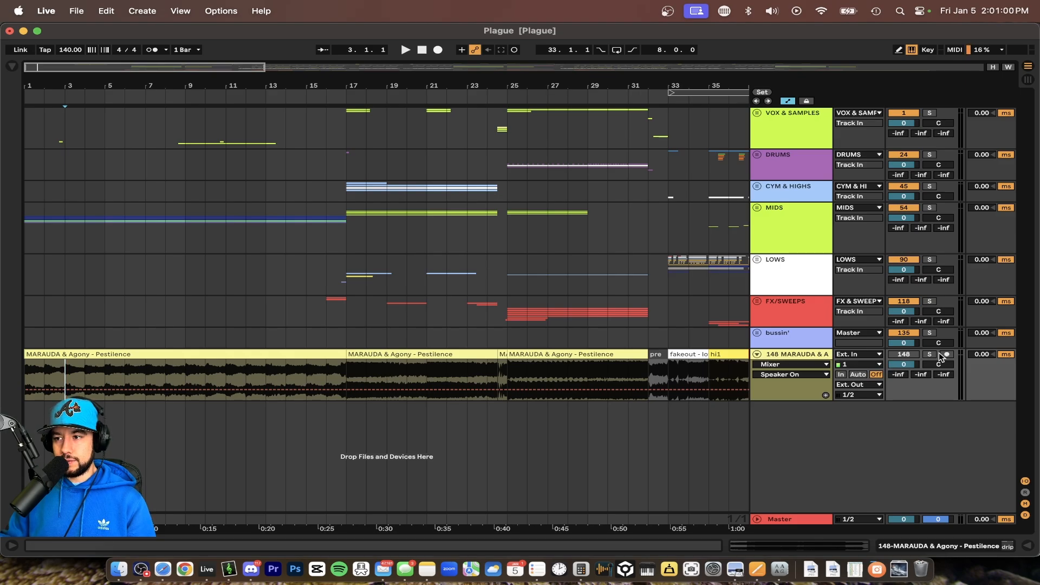
left_click(298, 354)
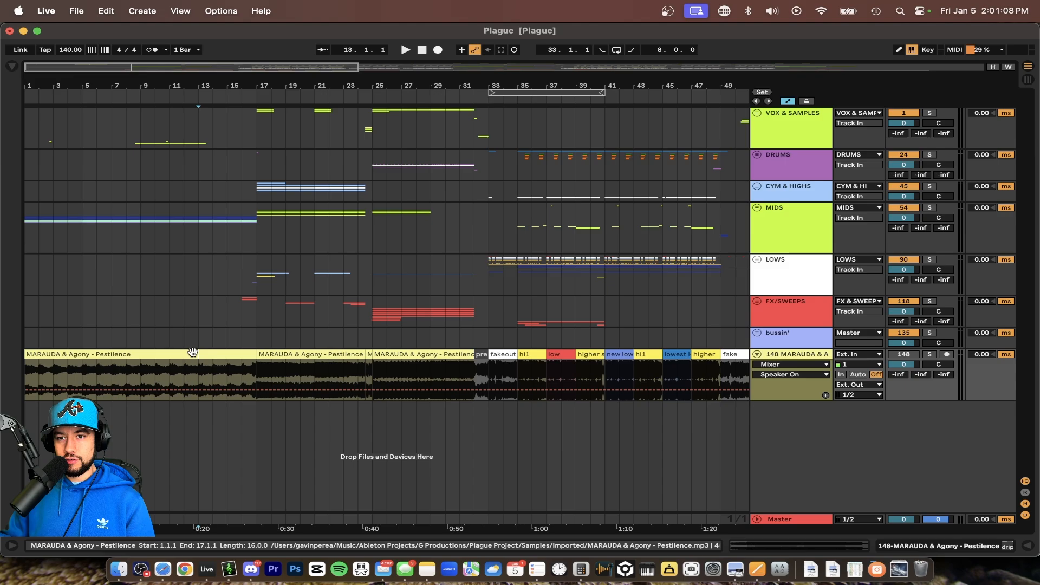
Step: Solo the reference track and play its intro clip from bar 1
left_click(141, 379)
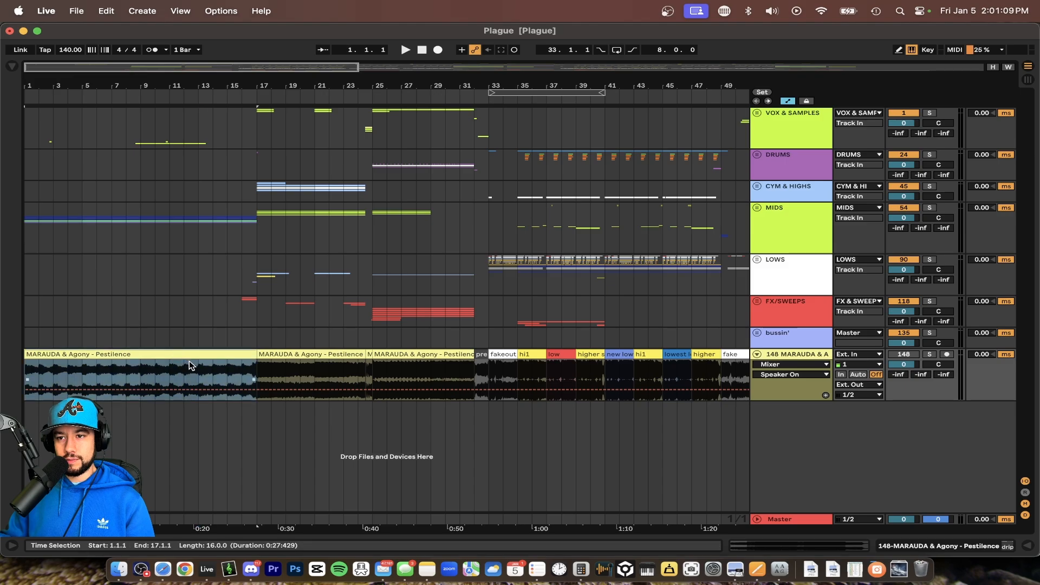
left_click(423, 379)
left_click(191, 377)
key("space")
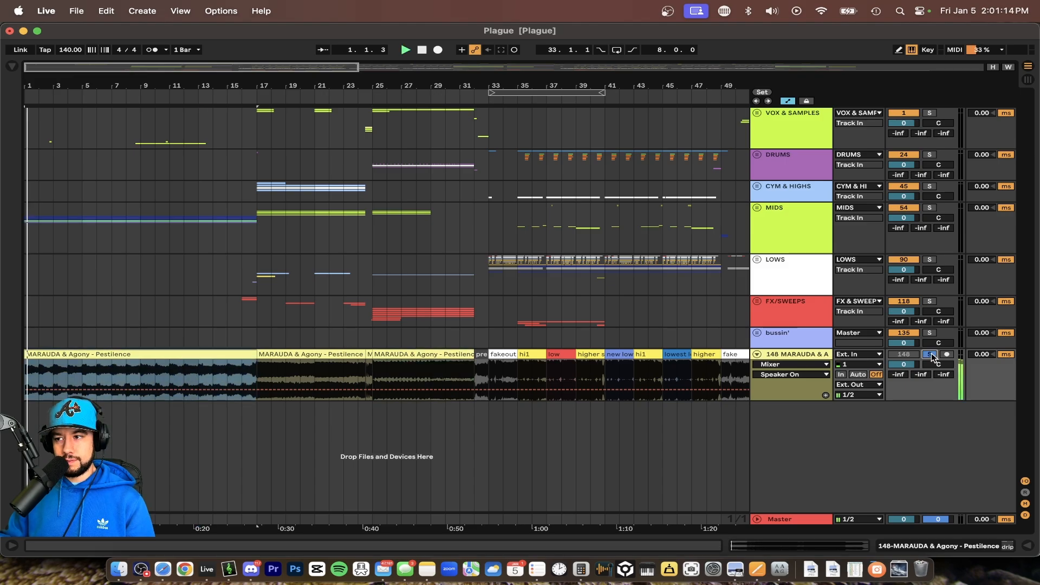
Step: Listen to the reference track's sections starting at bar 17 and bar 25
left_click(283, 352)
key("space")
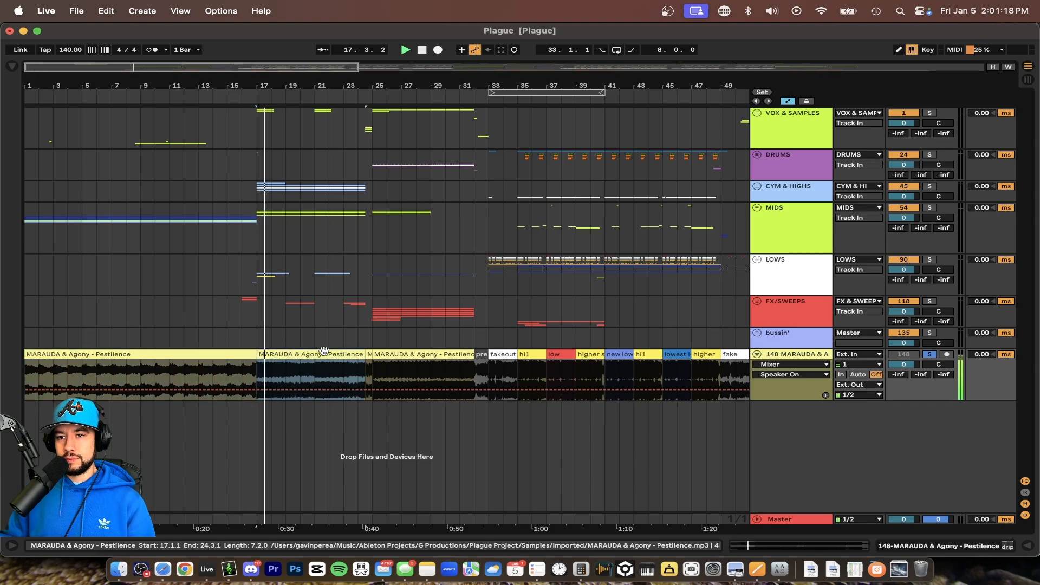
left_click(390, 354)
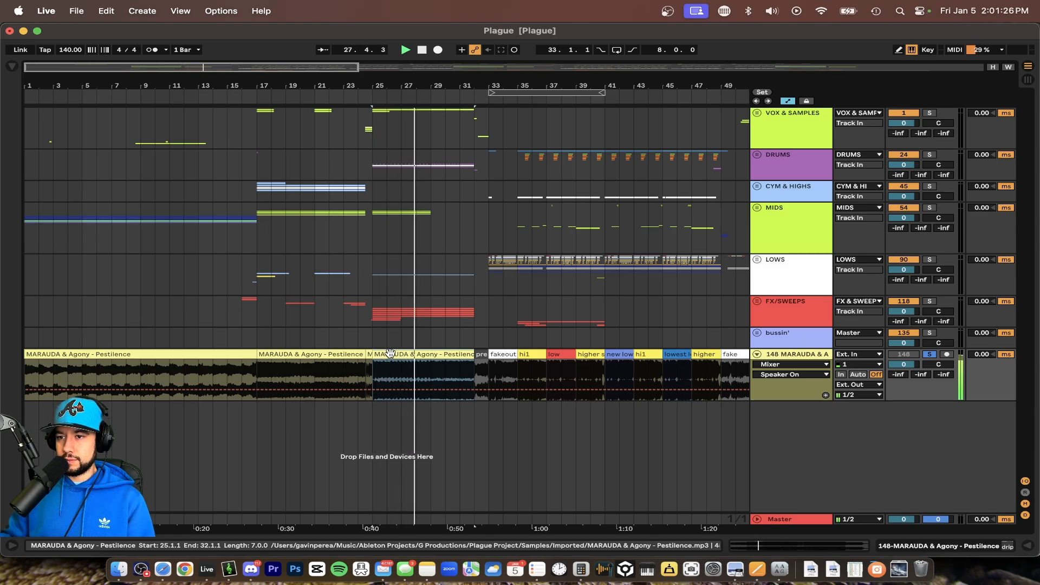
scroll(475, 369, "up", 3)
scroll(475, 369, "down", 1)
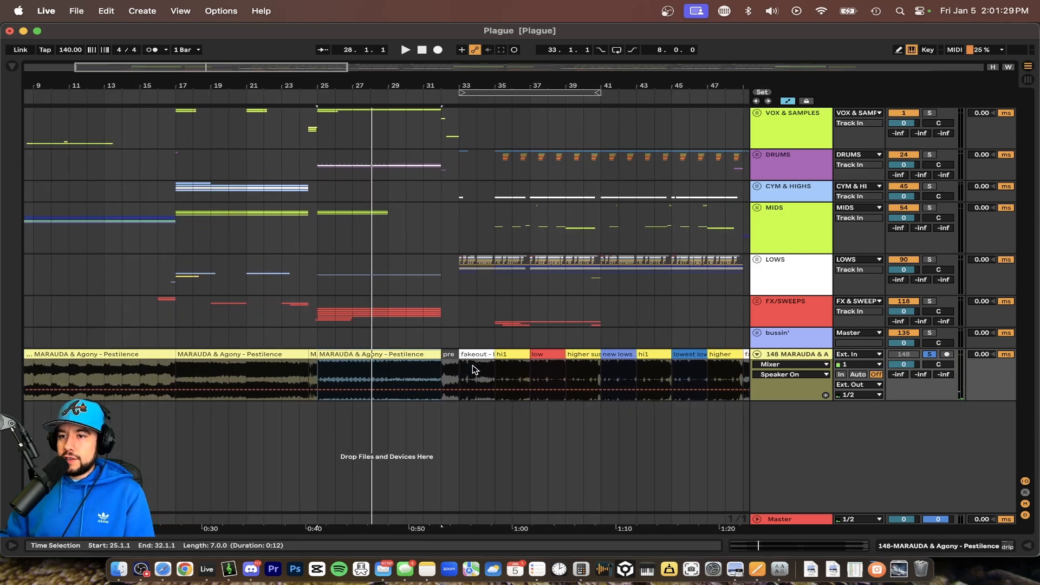
Step: Rename the reference clip starting at bar 17 as "brass" and colour it orange
scroll(474, 370, "up", 5)
scroll(244, 364, "left", 10)
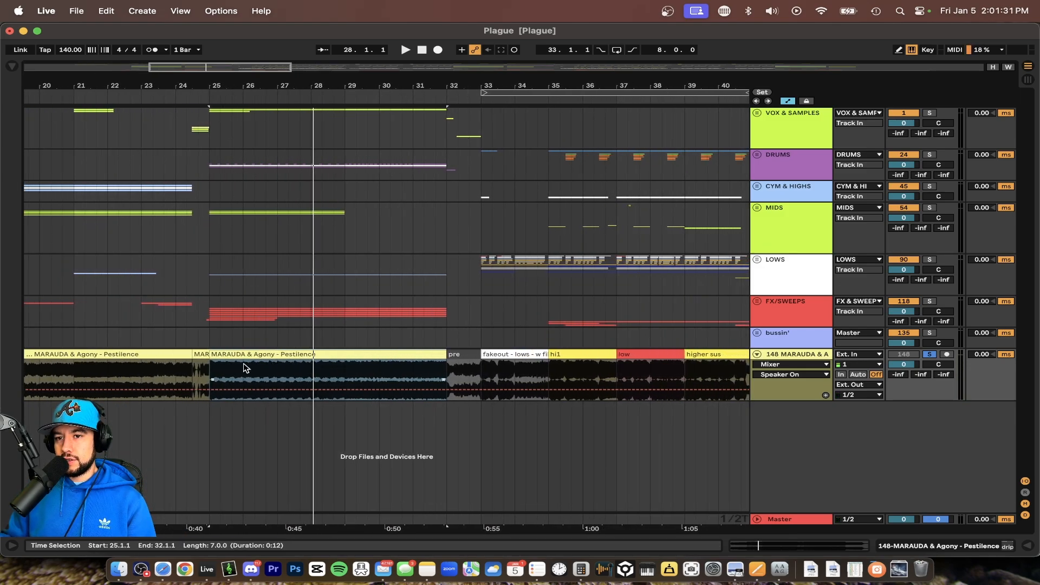
scroll(362, 369, "down", 4)
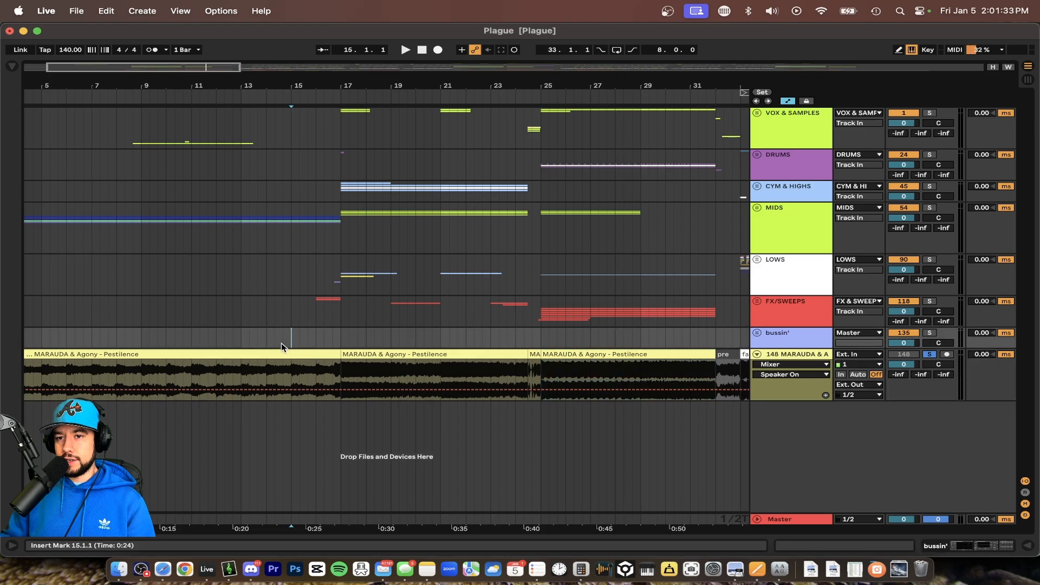
left_click(251, 357)
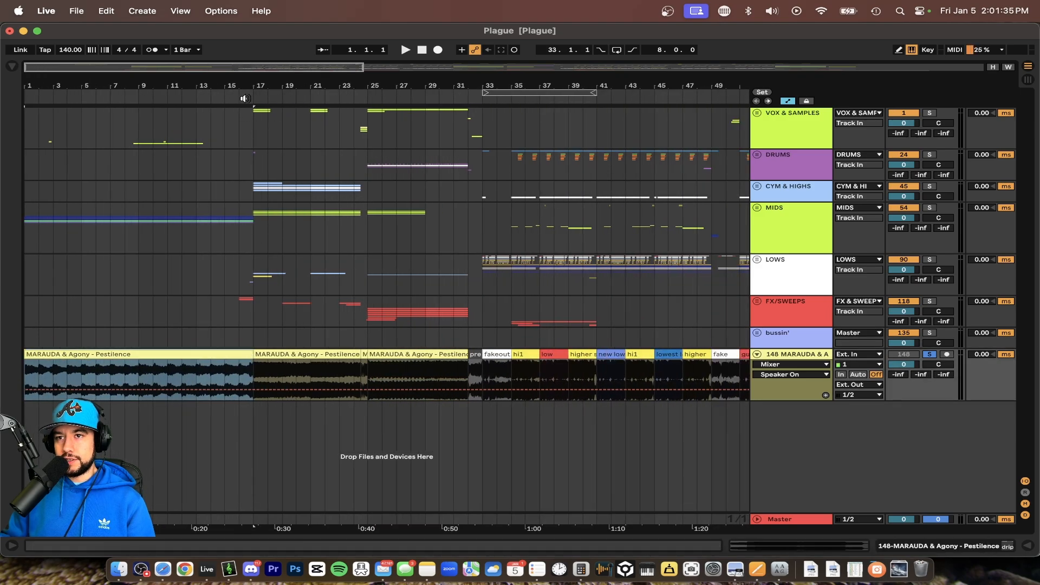
left_click(283, 358)
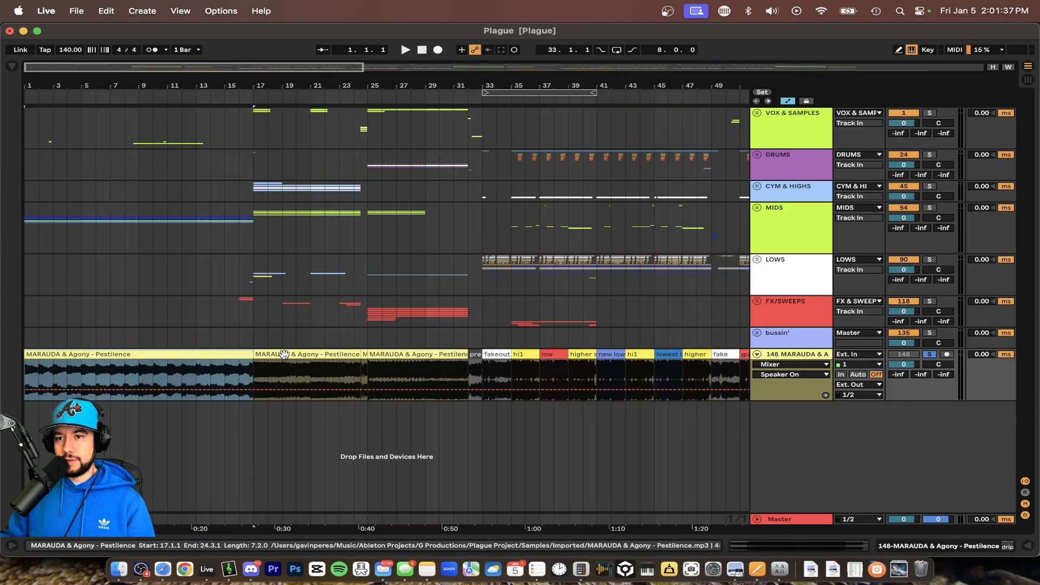
scroll(284, 358, "up", 1)
scroll(285, 355, "up", 1)
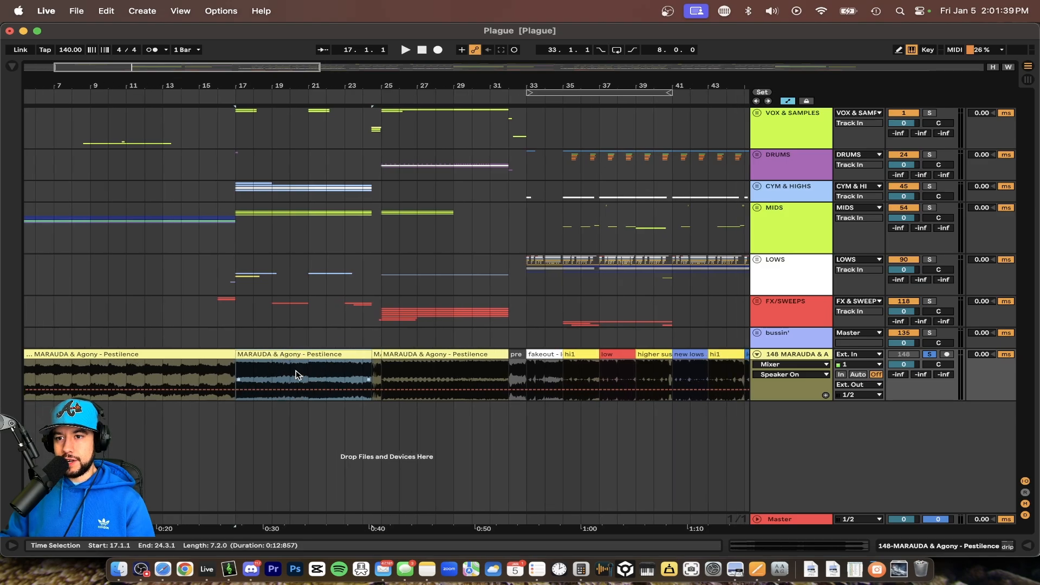
right_click(269, 355)
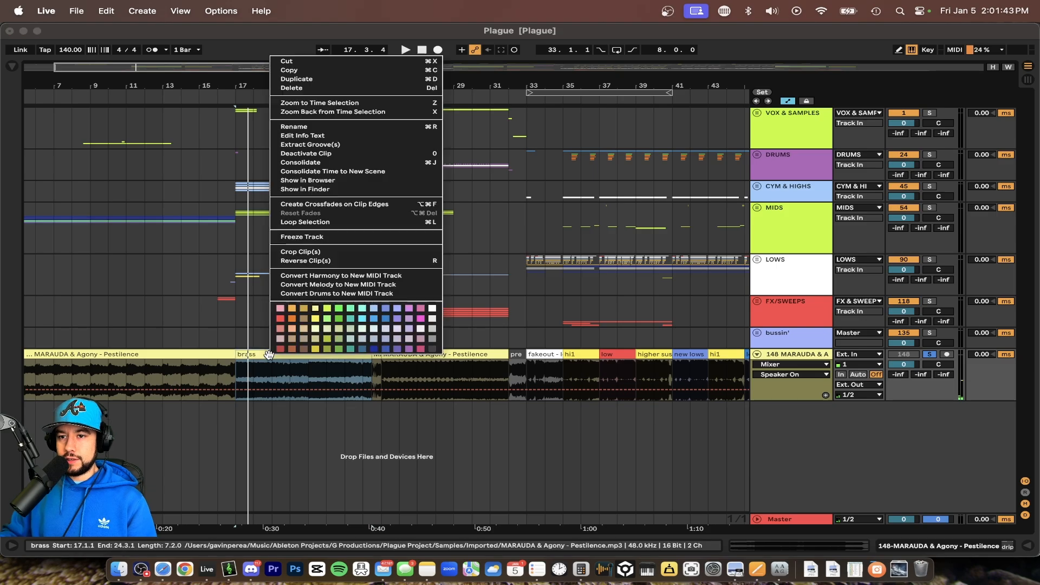
left_click(288, 318)
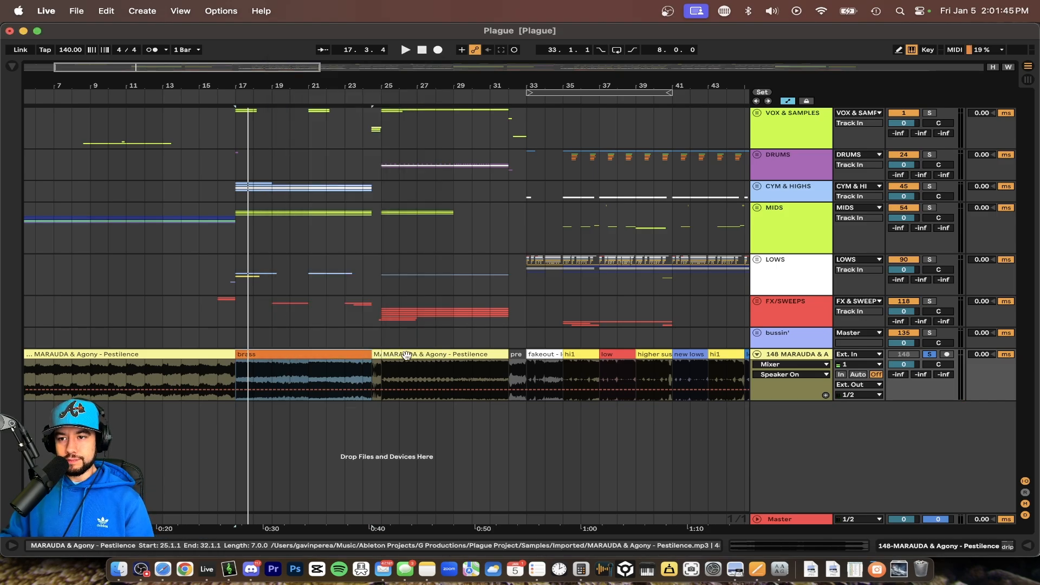
Step: Rename the reference clip starting at bar 25 as "build" and colour it blue
left_click(428, 354)
key("cmd+r")
type("build")
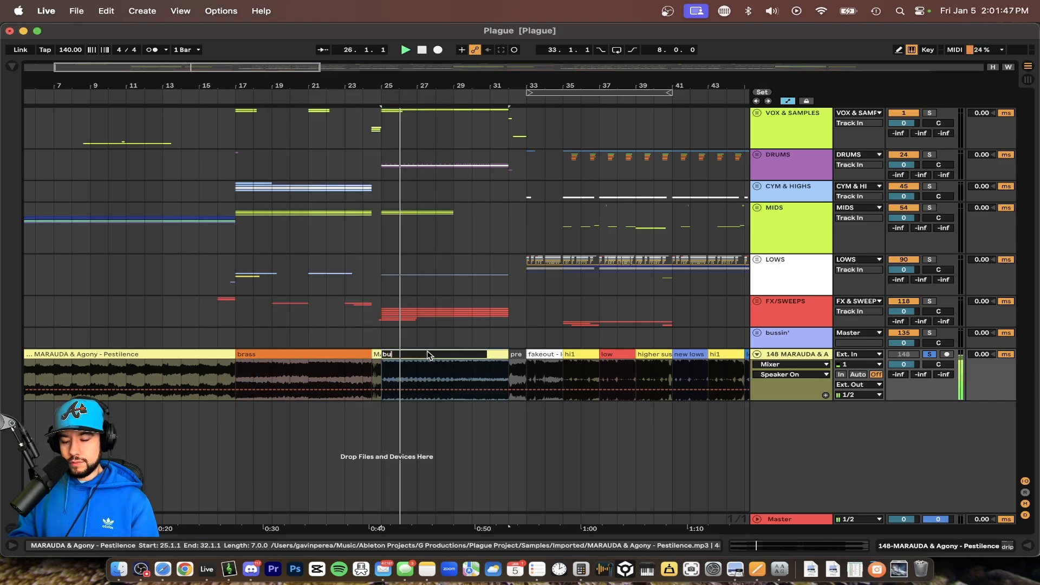
key("Return")
right_click(427, 351)
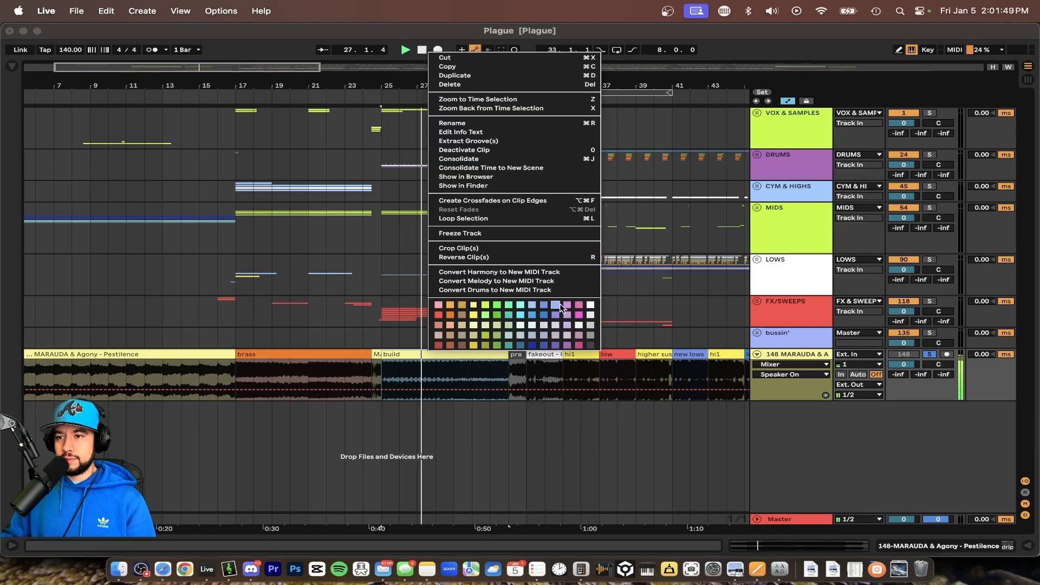
left_click(511, 320)
scroll(443, 351, "up", 3)
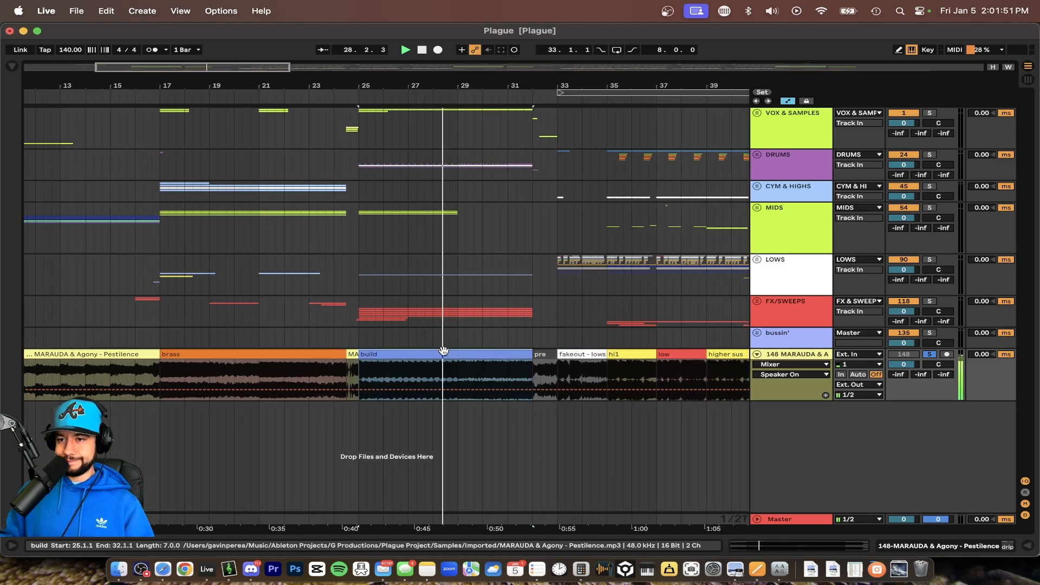
key("space")
Step: Listen to the short reference clip between the brass and build sections, starting at 24.3.1
left_click(311, 377)
scroll(343, 376, "up", 3)
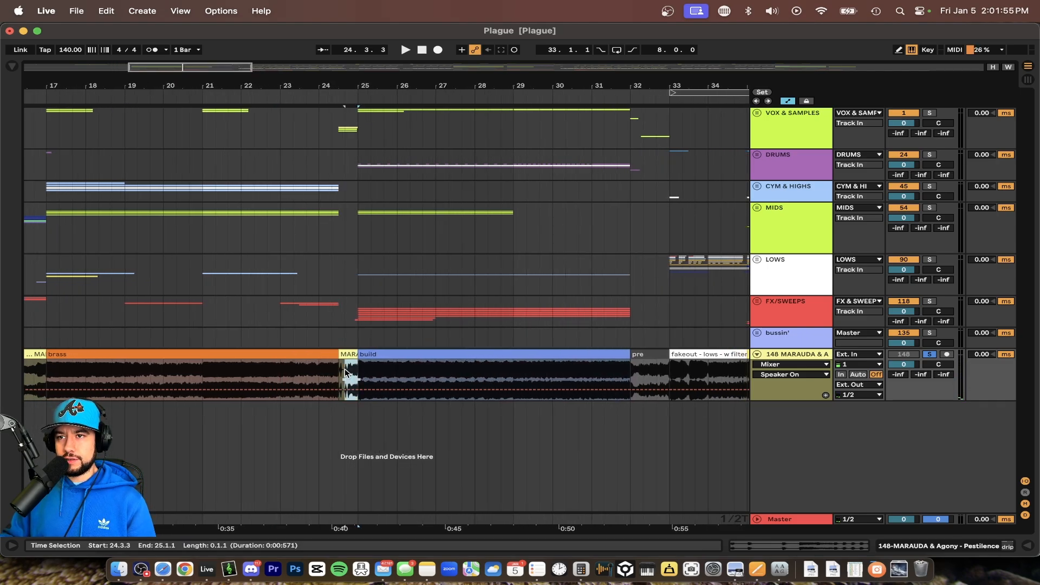
scroll(352, 377, "left", 2)
scroll(395, 379, "up", 3)
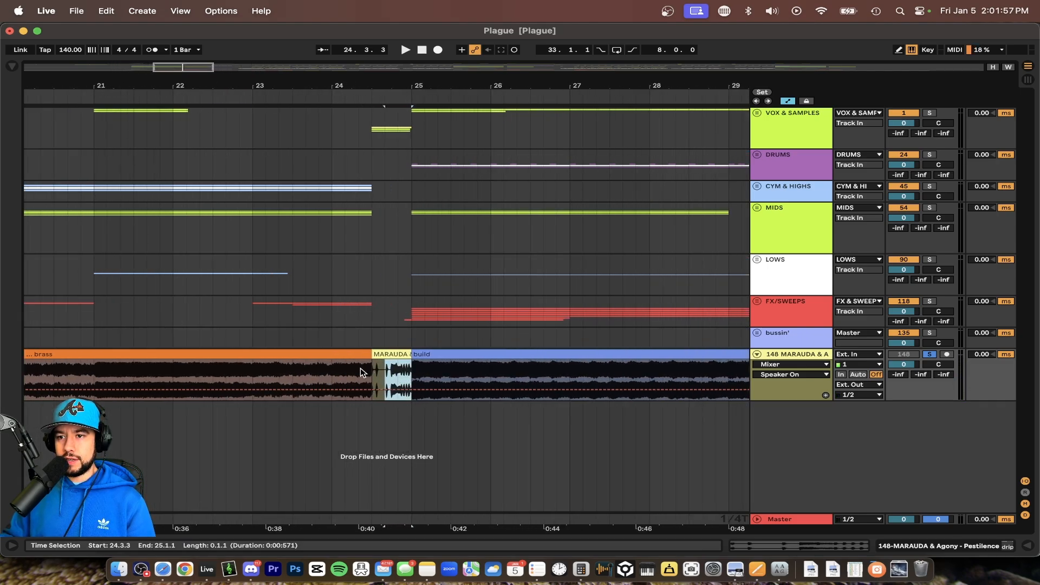
left_click(371, 377)
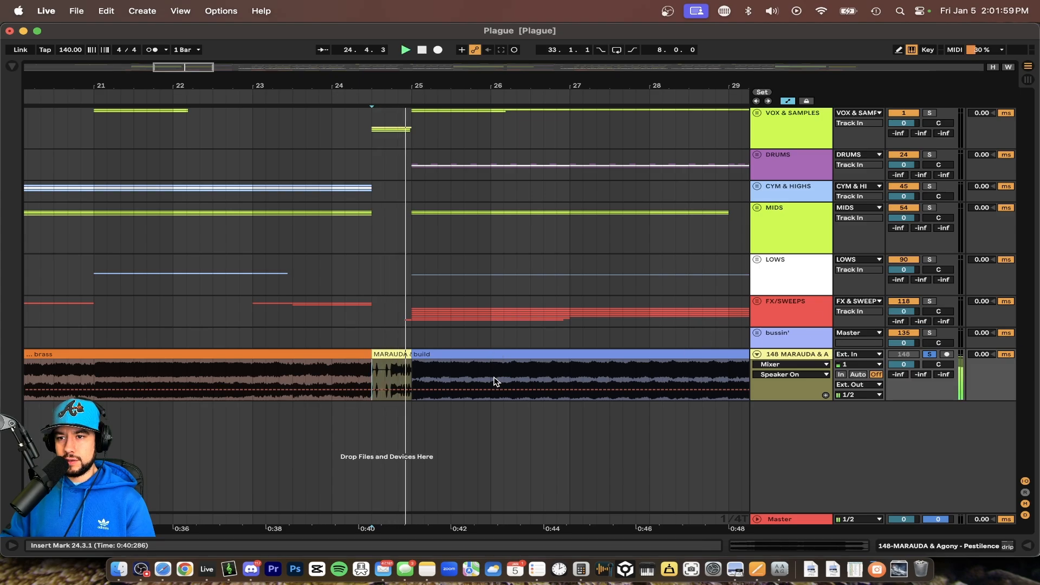
key("space")
Step: Listen to the one-bar "pre" clip at bar 32 of the reference track
scroll(387, 381, "down", 3)
scroll(356, 384, "left", 4)
scroll(184, 374, "right", 10)
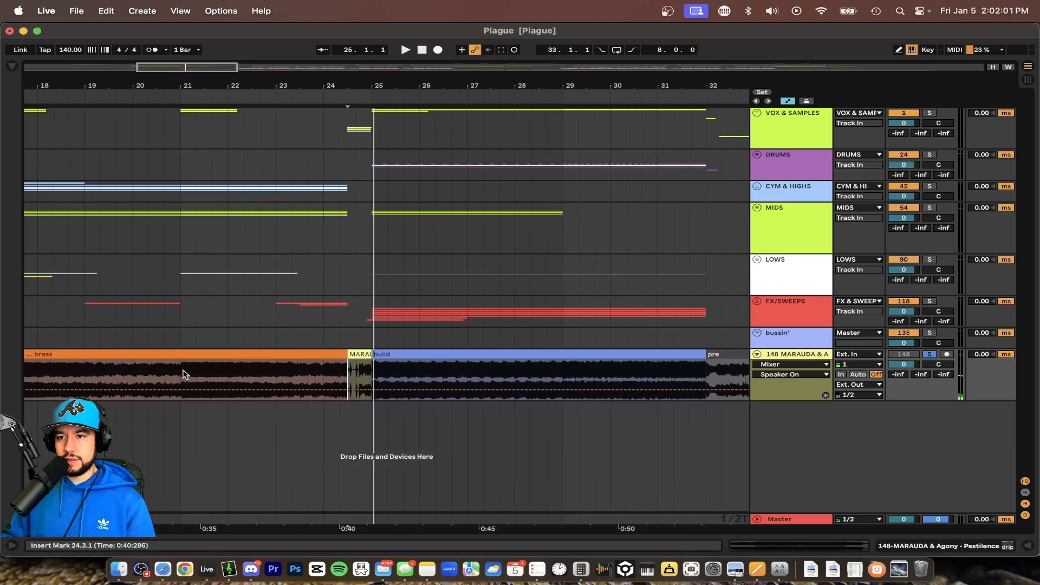
scroll(317, 356, "up", 2)
left_click(348, 354)
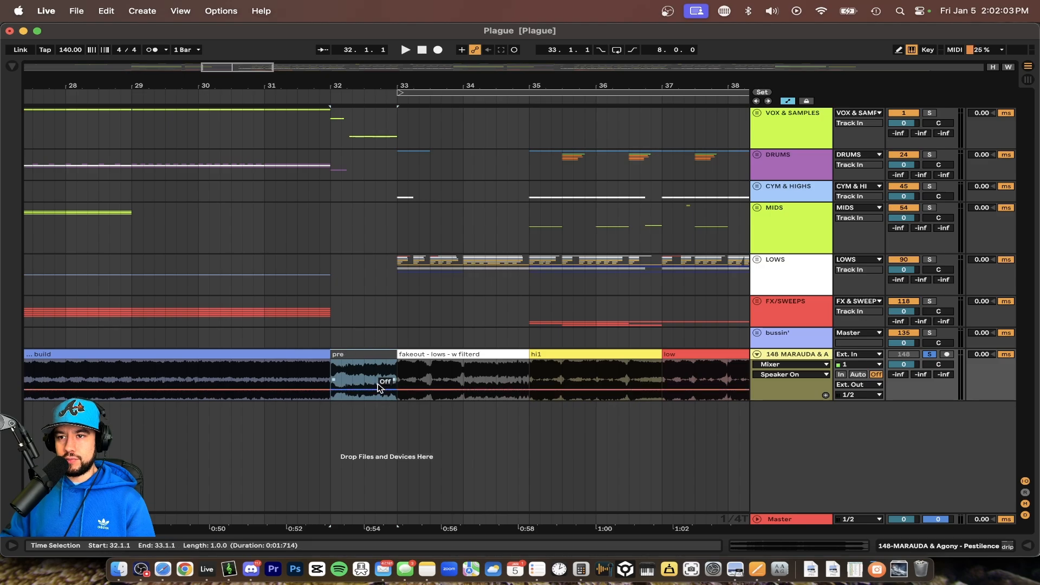
scroll(366, 310, "up", 2)
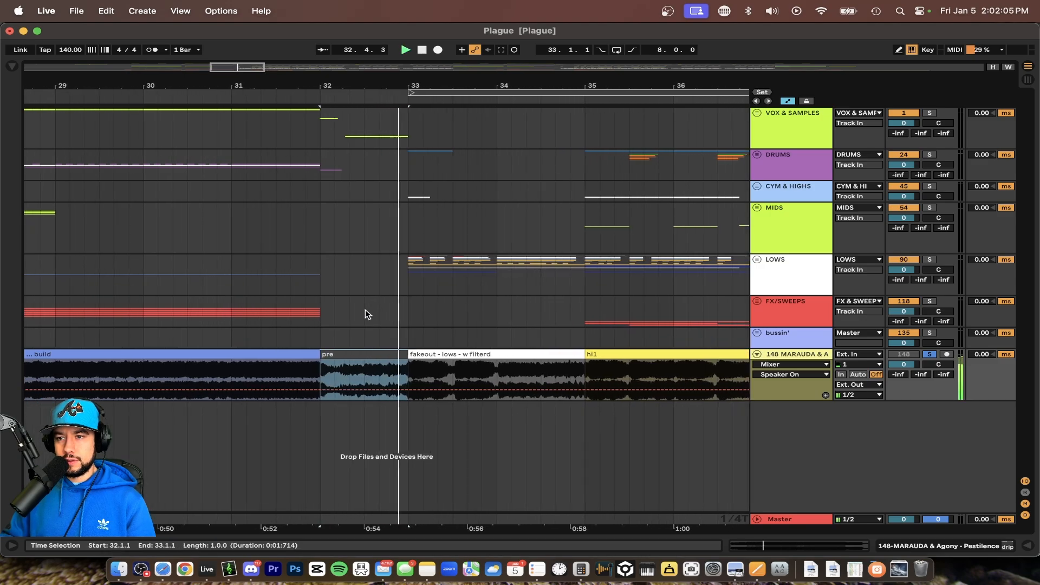
key("space")
Step: Select bars 25 to 33 across the build and pre clips, and reselect only the pre clip
scroll(366, 310, "down", 7)
scroll(365, 311, "down", 2)
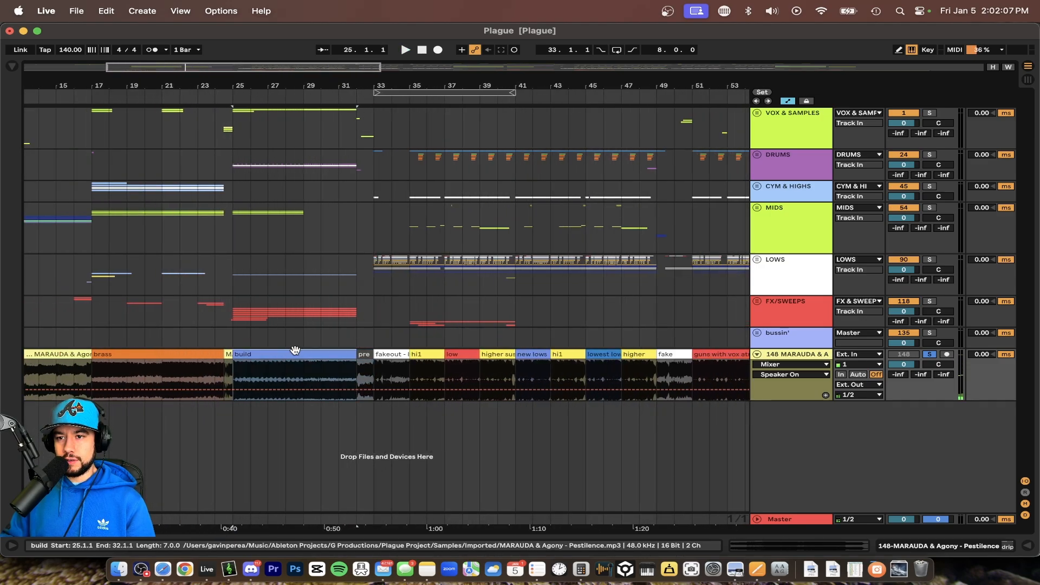
scroll(364, 354, "up", 4)
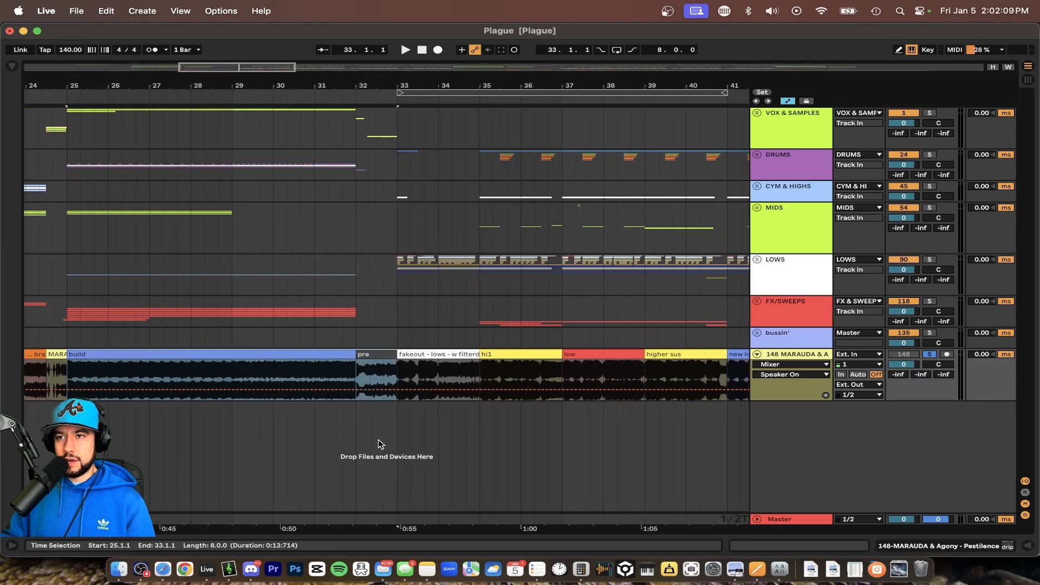
left_click(370, 354)
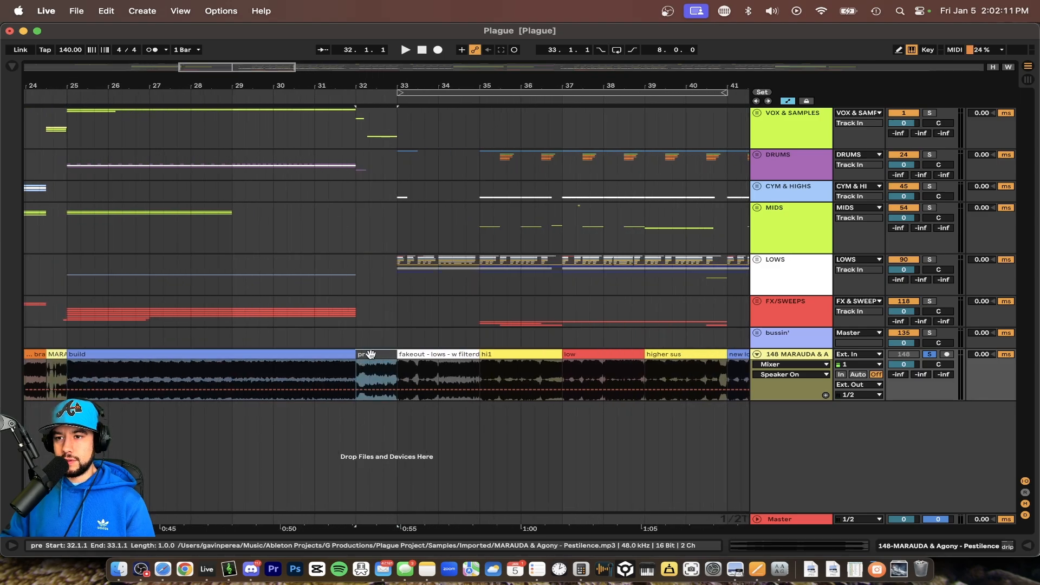
Step: Finish listening to the pre clip and select the "fakeout - lows - w filterd" clip at bar 33
scroll(371, 354, "down", 3)
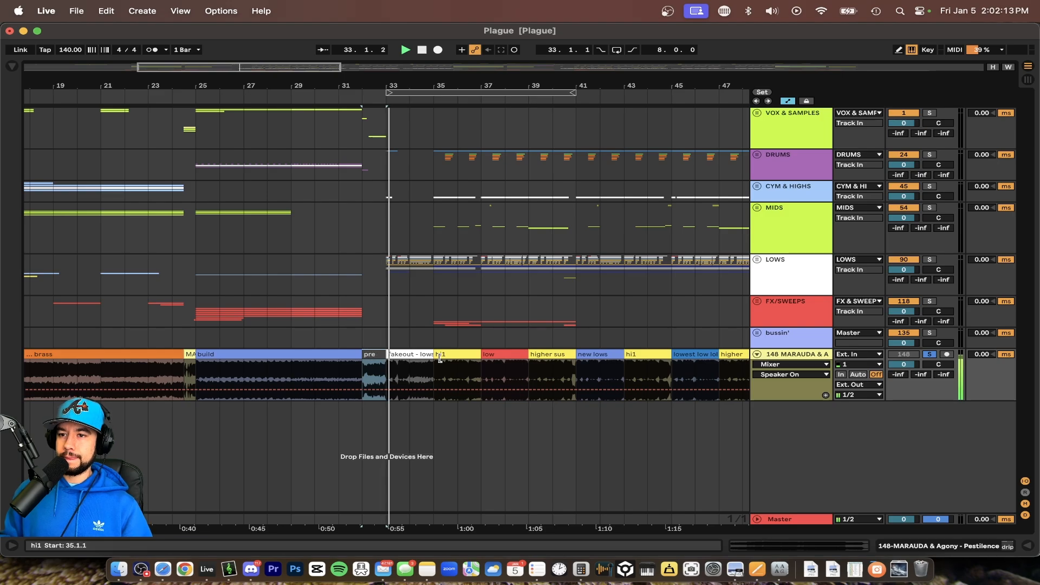
key("space")
scroll(439, 358, "right", 2)
left_click(346, 354)
scroll(346, 354, "right", 3)
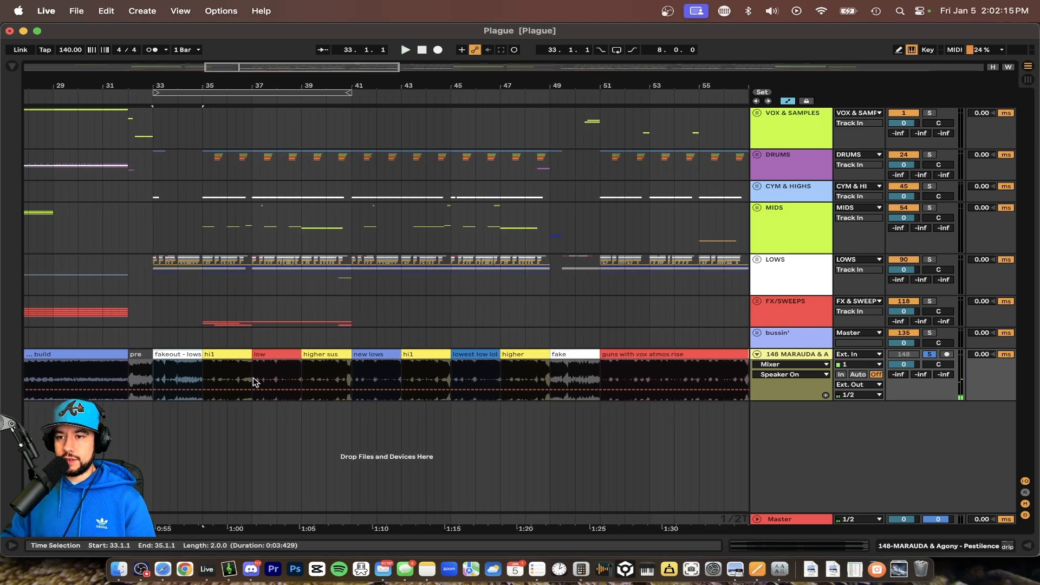
Step: Listen to the two-bar "fakeout - lows - w filterd" clip from bar 33 to bar 35
scroll(256, 382, "up", 2)
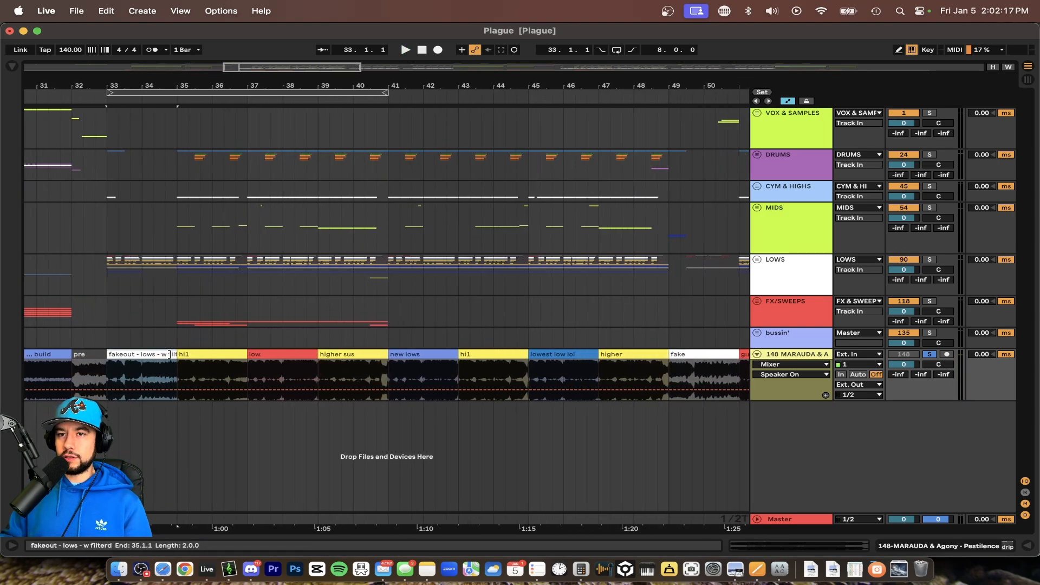
scroll(211, 372, "up", 3)
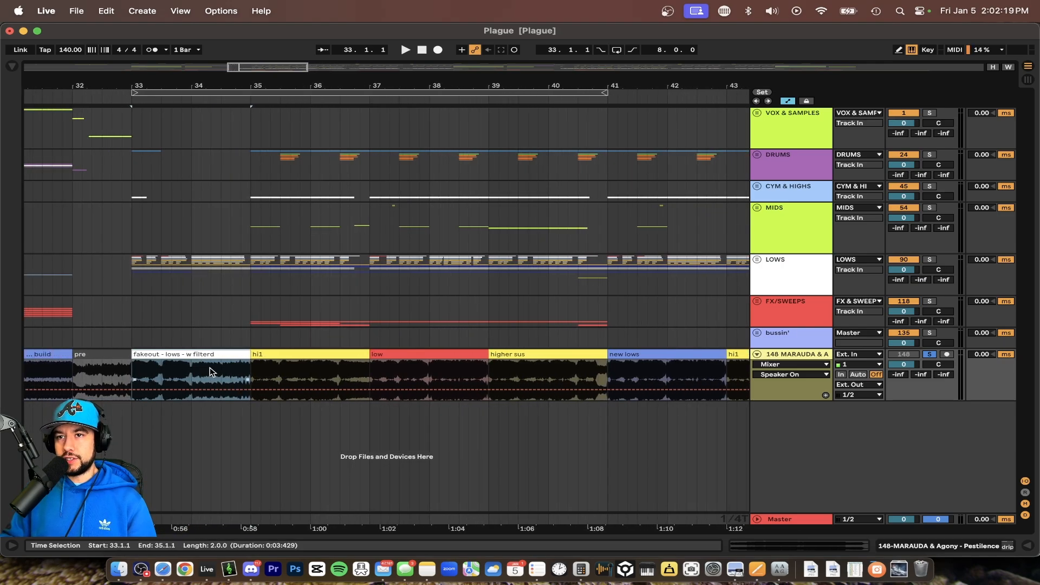
scroll(177, 368, "up", 2)
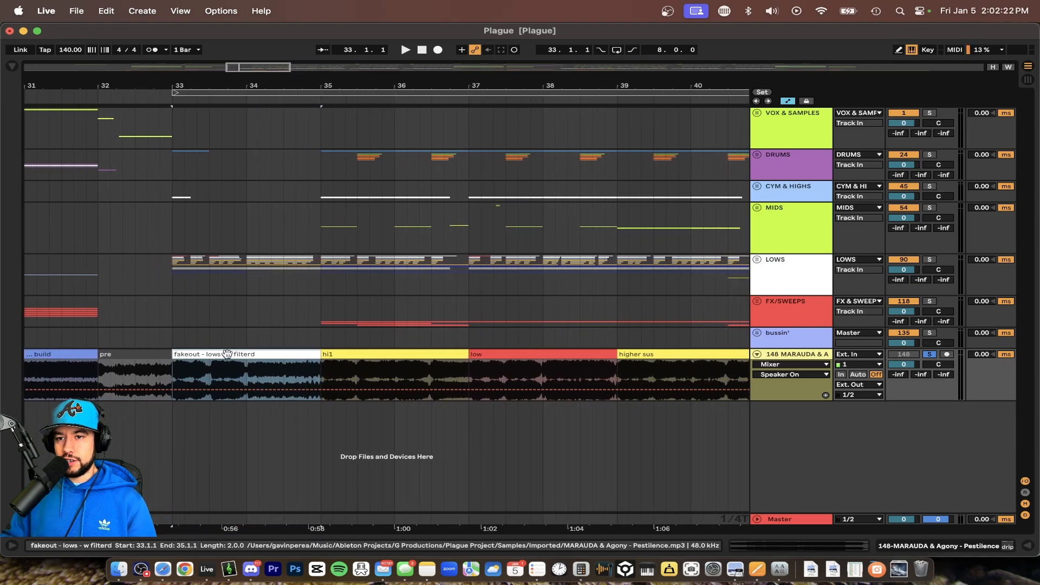
key("space")
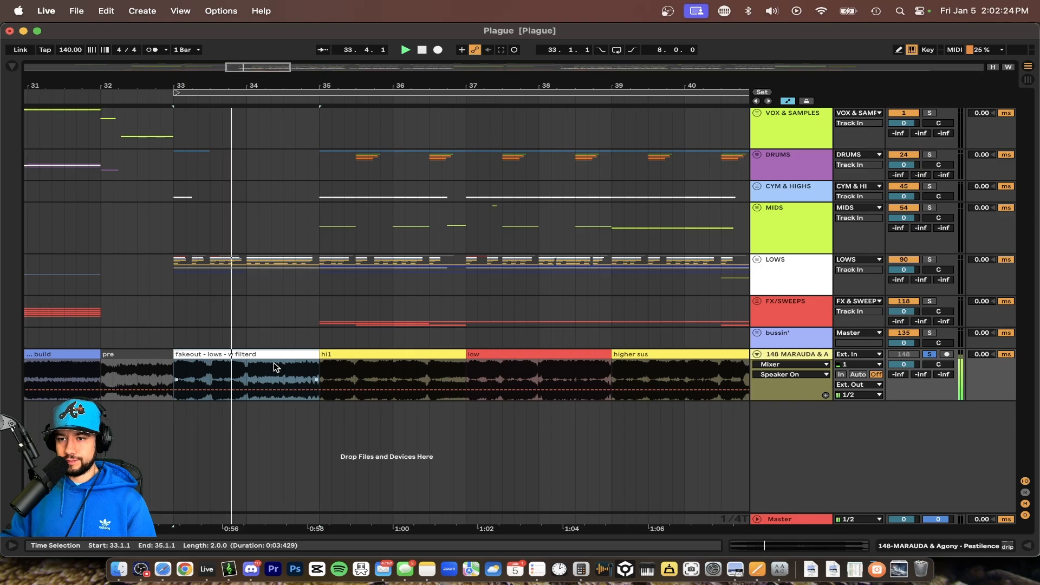
scroll(274, 362, "down", 1)
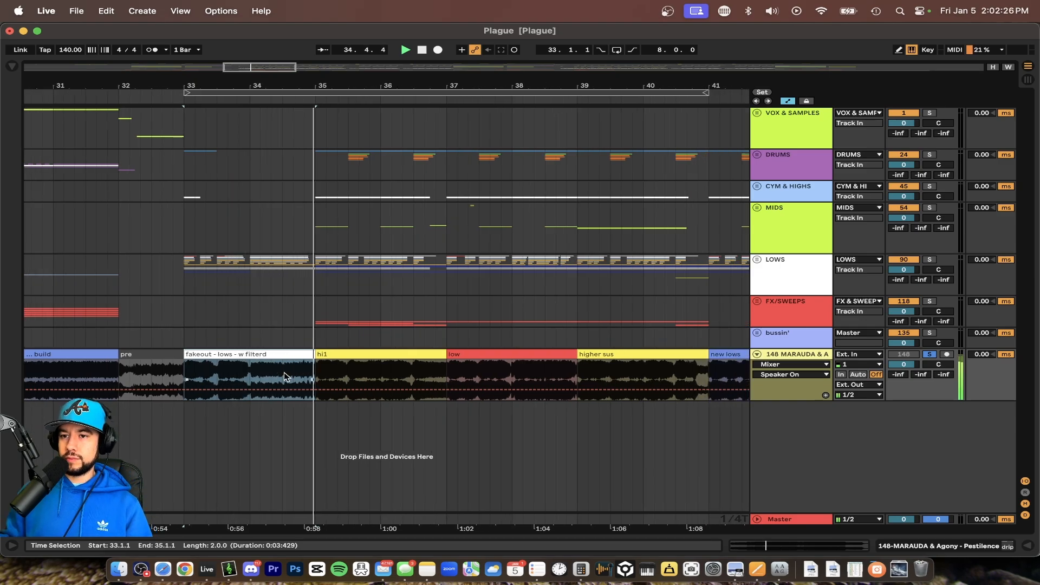
scroll(293, 380, "right", 2)
scroll(293, 379, "up", 1)
scroll(293, 378, "left", 1)
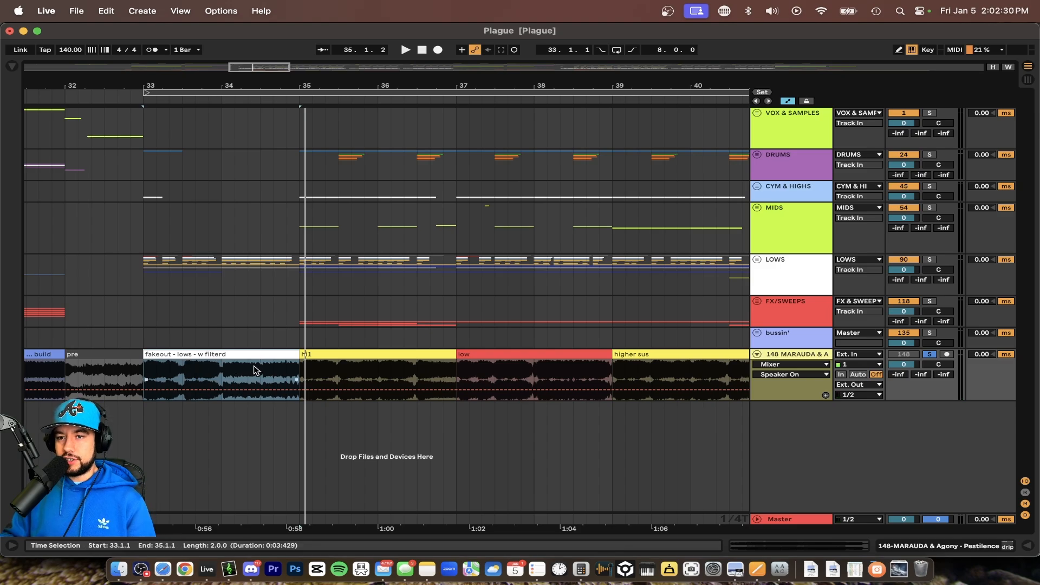
scroll(325, 365, "down", 1)
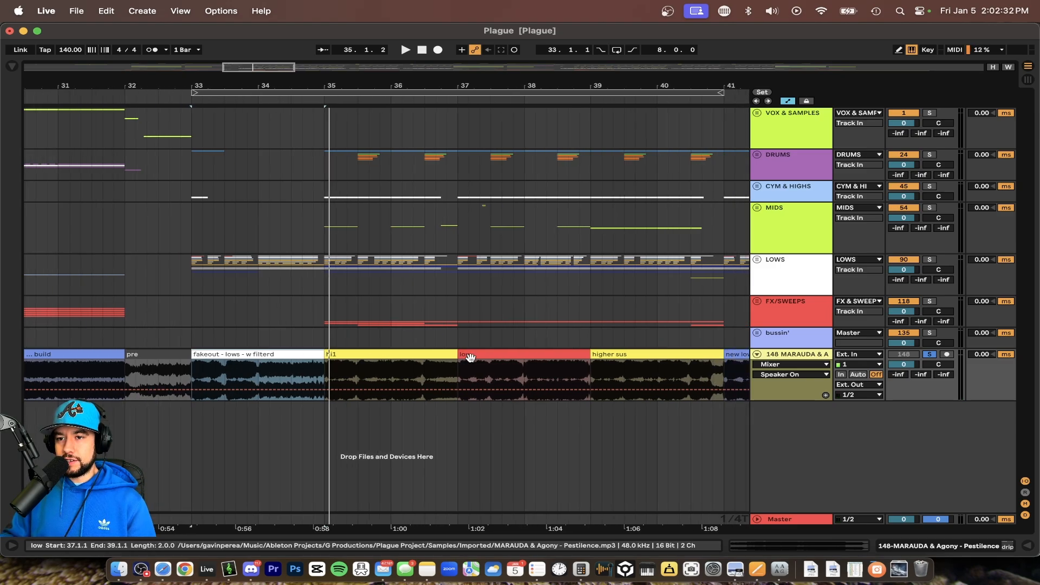
Step: Replay the fakeout clip from bar 33 and keep listening into the start of the hi1 clip
left_click(268, 355)
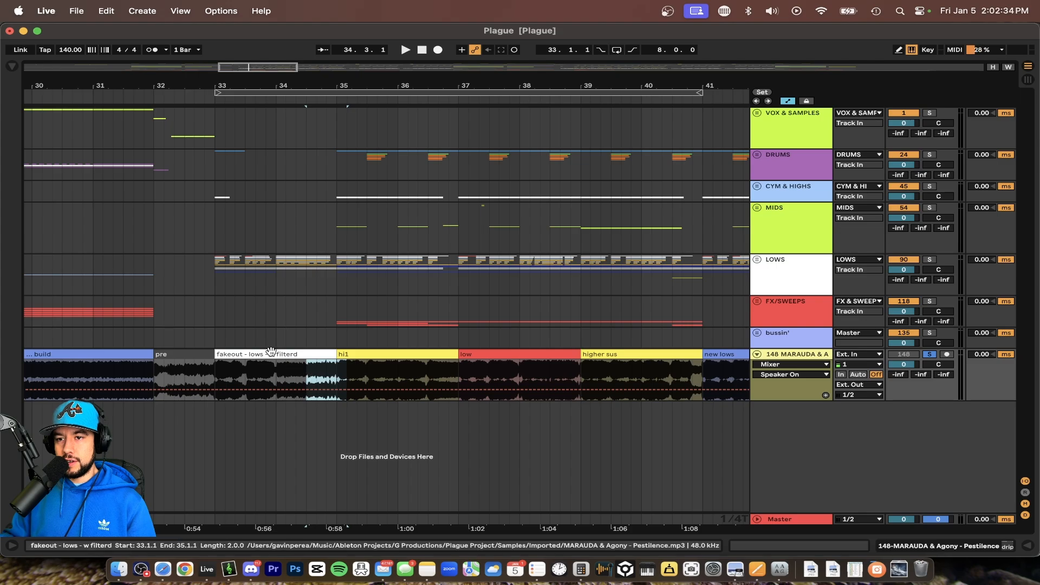
key("space")
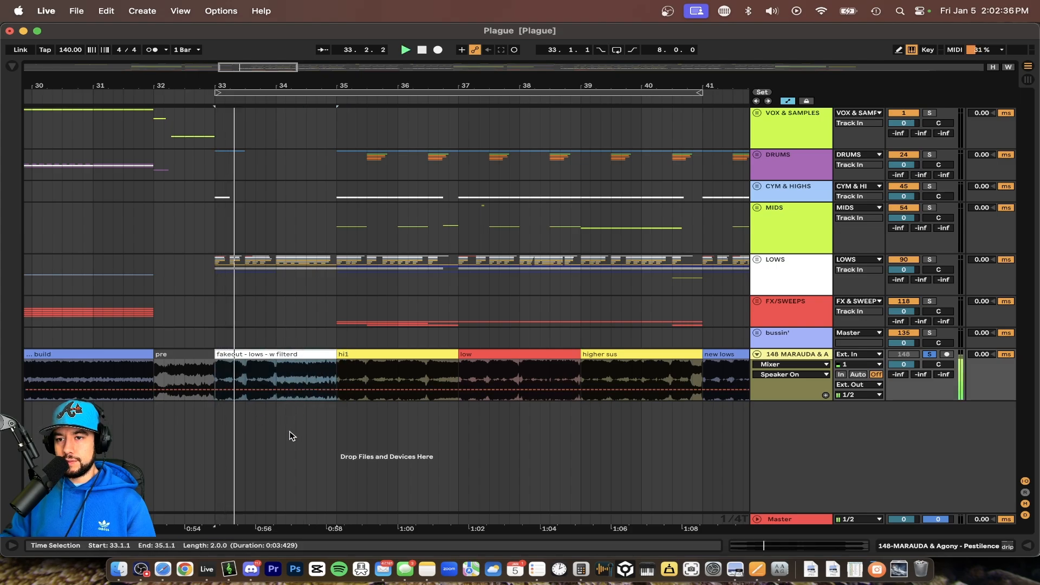
scroll(353, 385, "right", 3)
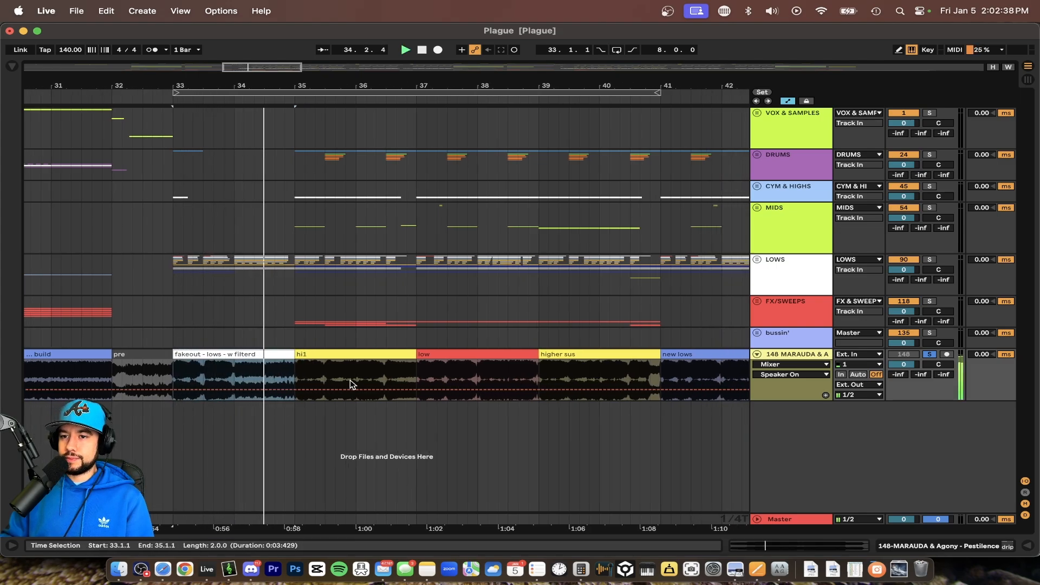
scroll(352, 386, "down", 2)
scroll(350, 384, "down", 1)
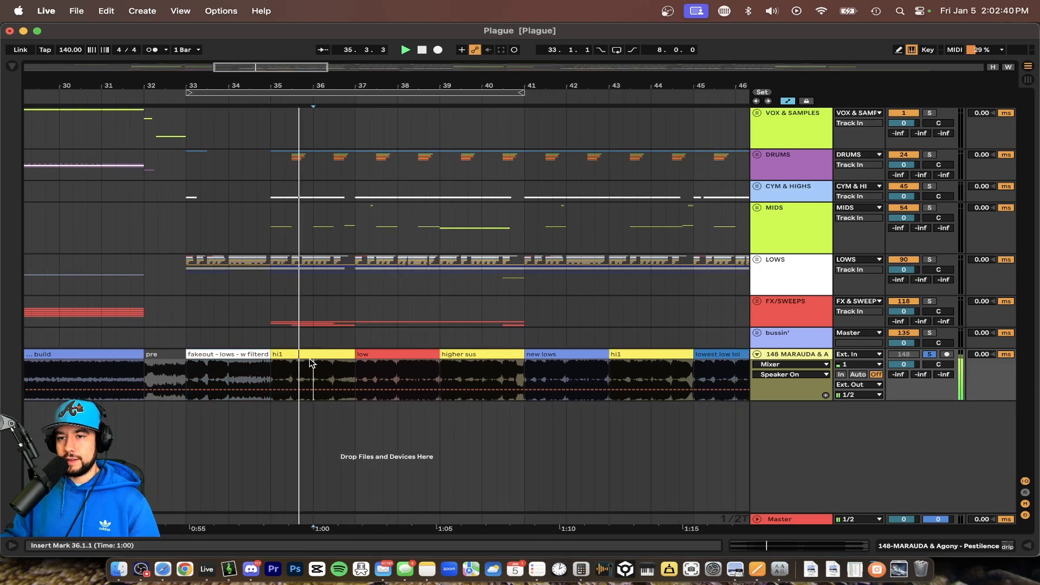
Step: Select the hi1 clip spanning bars 35 to 37 and listen on into the low clip up to bar 38
left_click(290, 353)
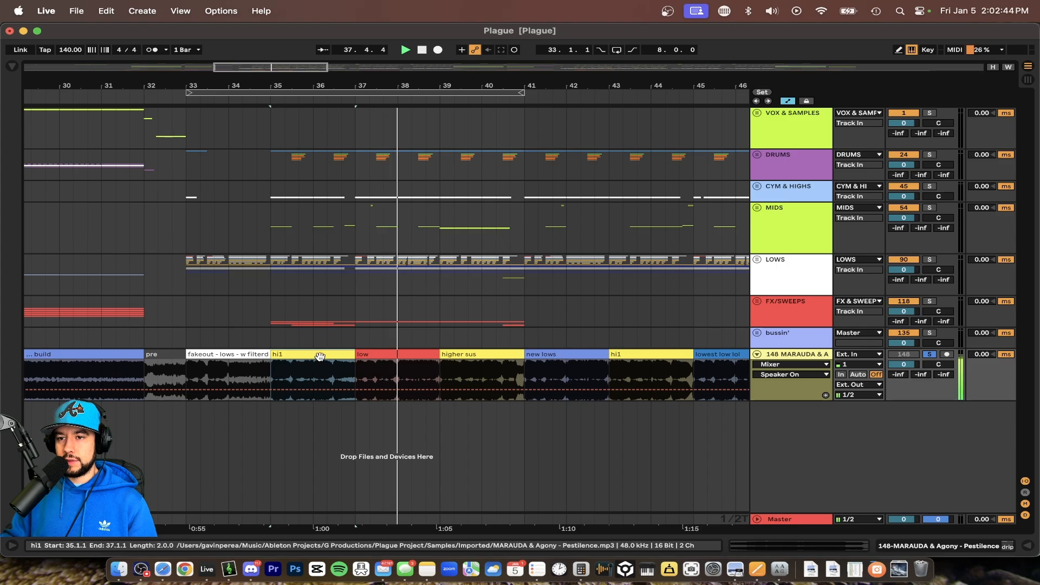
scroll(320, 356, "up", 3)
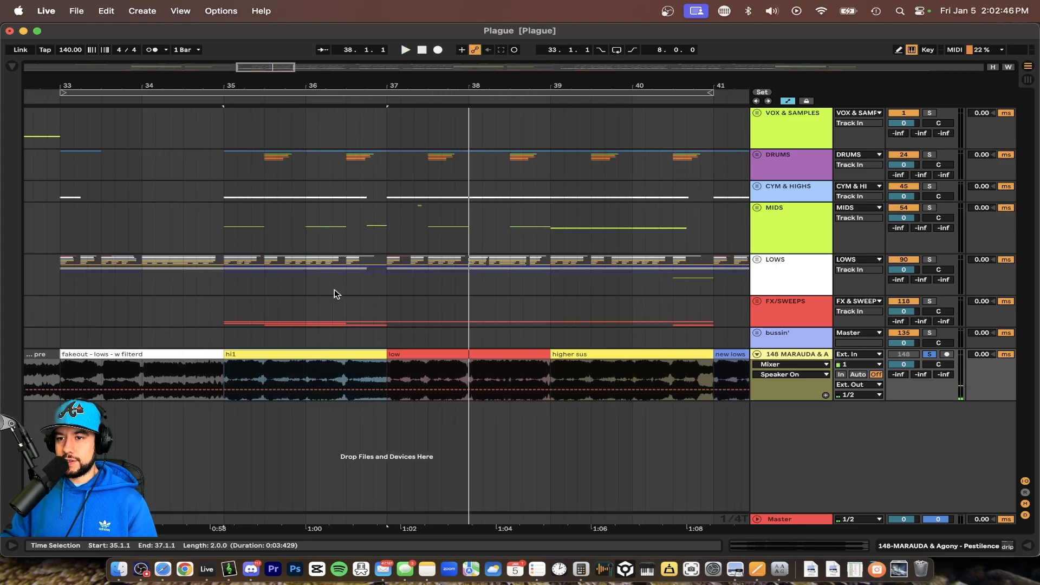
scroll(259, 432, "up", 1)
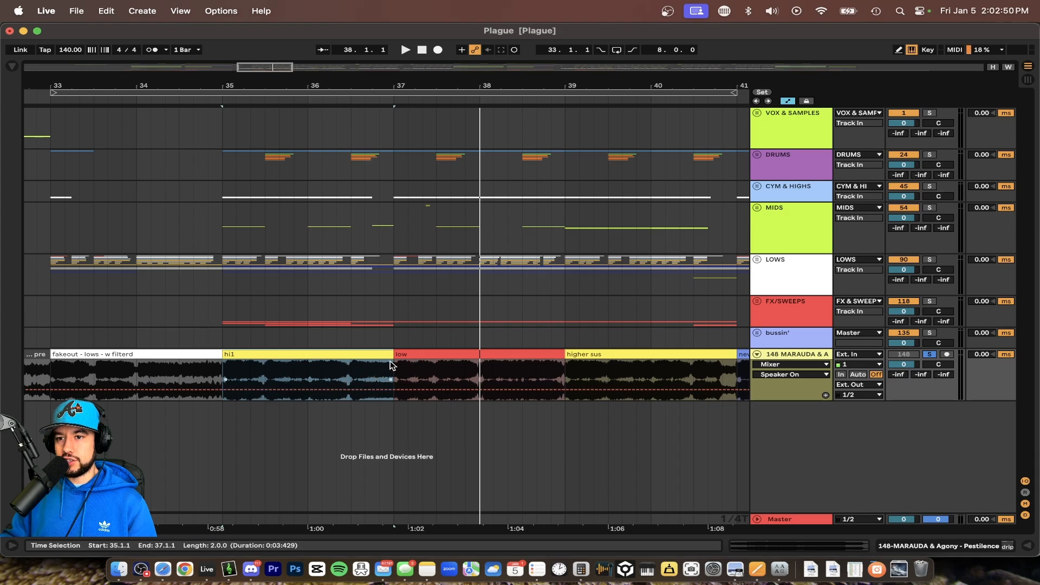
scroll(266, 372, "up", 1)
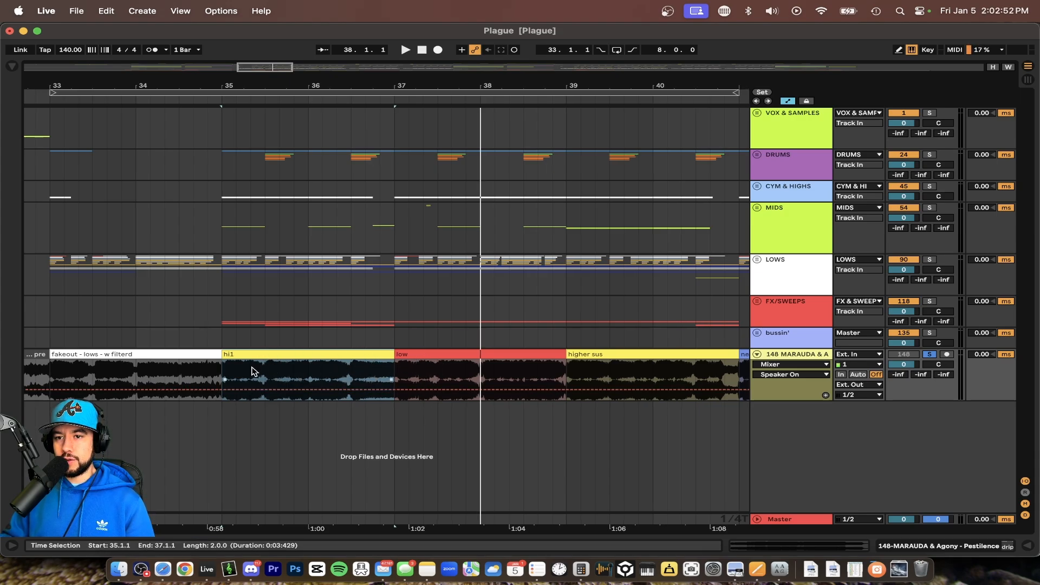
Step: Listen to the opening of the hi1 clip from 35.1.1
scroll(252, 371, "up", 3)
left_click(204, 372)
key("space")
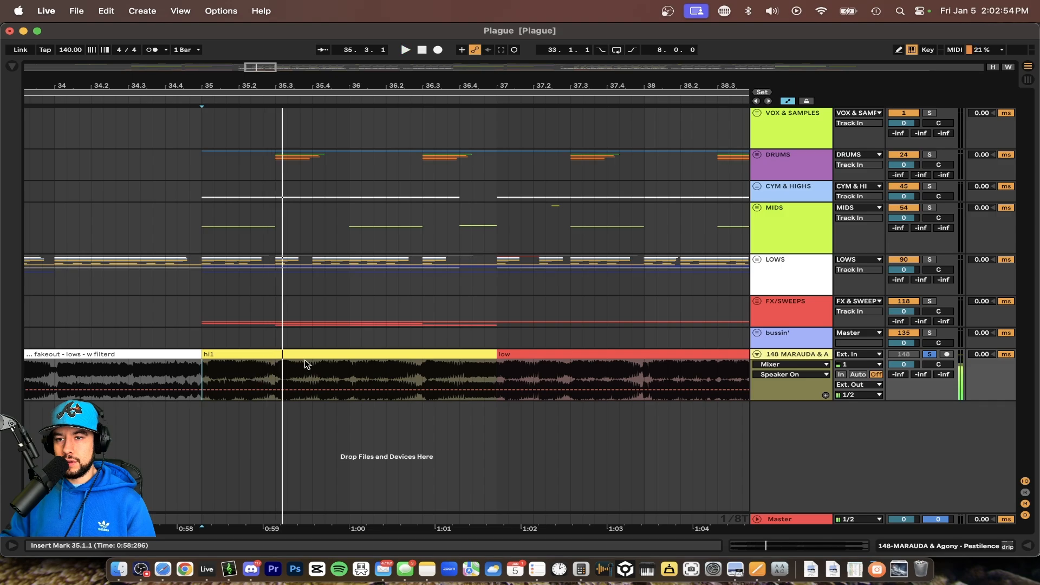
scroll(297, 365, "down", 2)
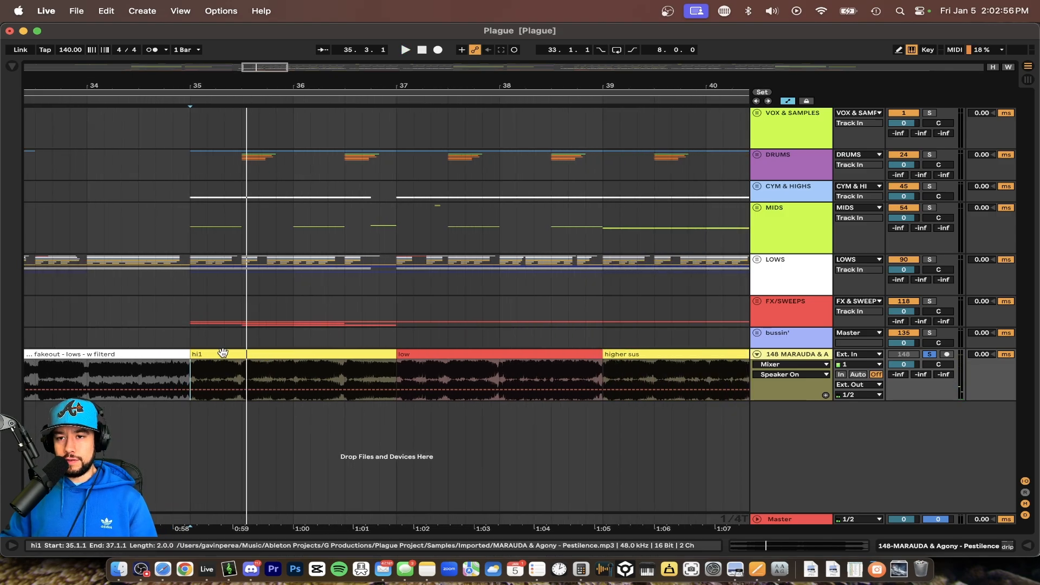
Step: Listen to the hi1 clip from 36.3.1 to find where its sound changes
left_click(345, 367)
key("space")
key("space")
key("space")
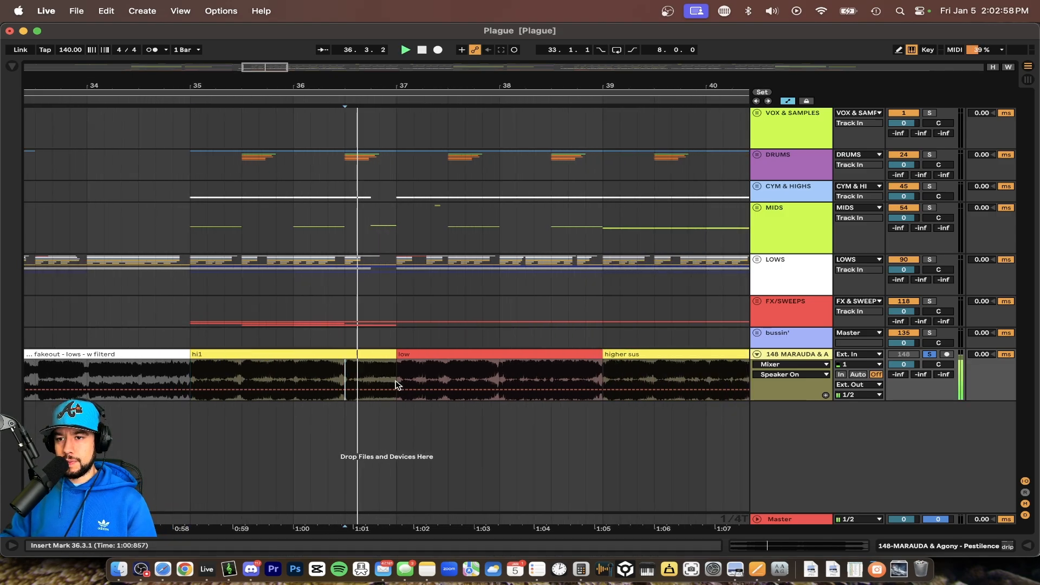
key("space")
Step: Listen to the last beat of the hi1 clip from 36.4.1 up to the low clip
scroll(380, 373, "up", 3)
left_click(374, 366)
scroll(362, 367, "up", 2)
left_click(349, 365)
key("space")
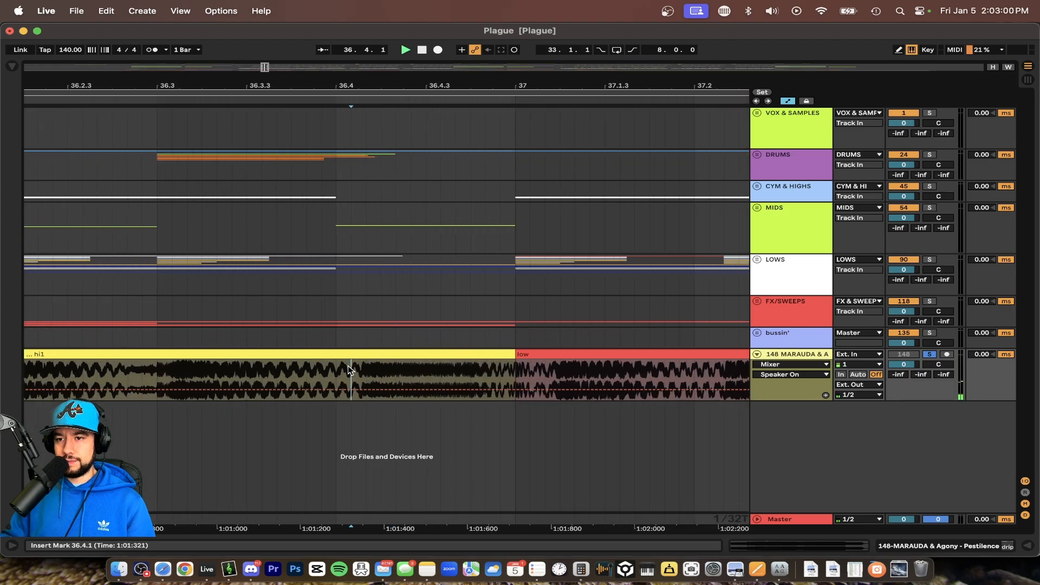
key("space")
key("space")
key("space")
scroll(408, 373, "down", 5)
scroll(408, 375, "down", 1)
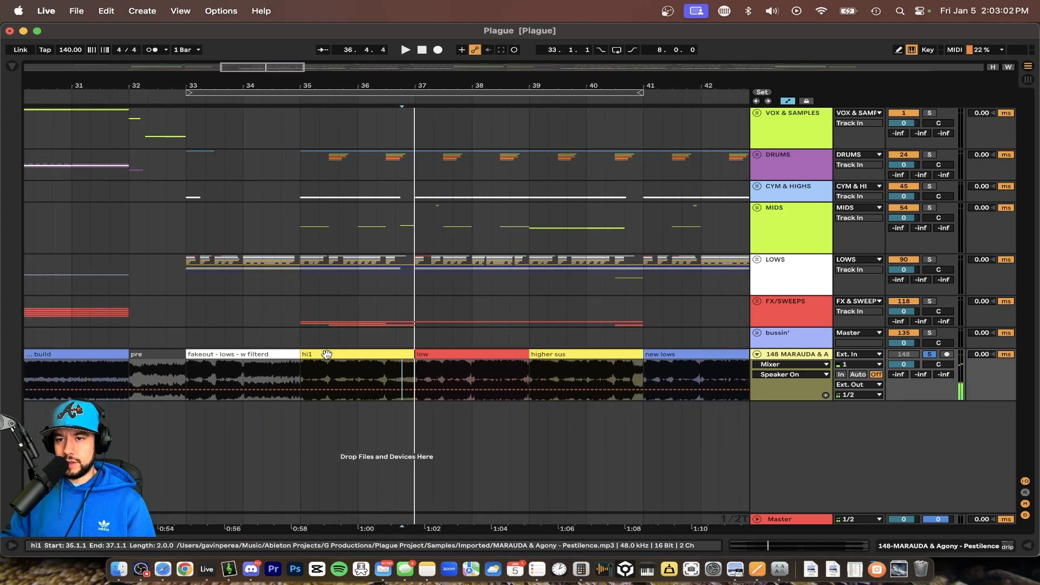
Step: Select the hi1 clip at bar 35, and listen to the higher sus clip starting at bar 39
left_click(328, 354)
scroll(366, 376, "down", 4)
scroll(368, 377, "right", 3)
scroll(367, 378, "down", 3)
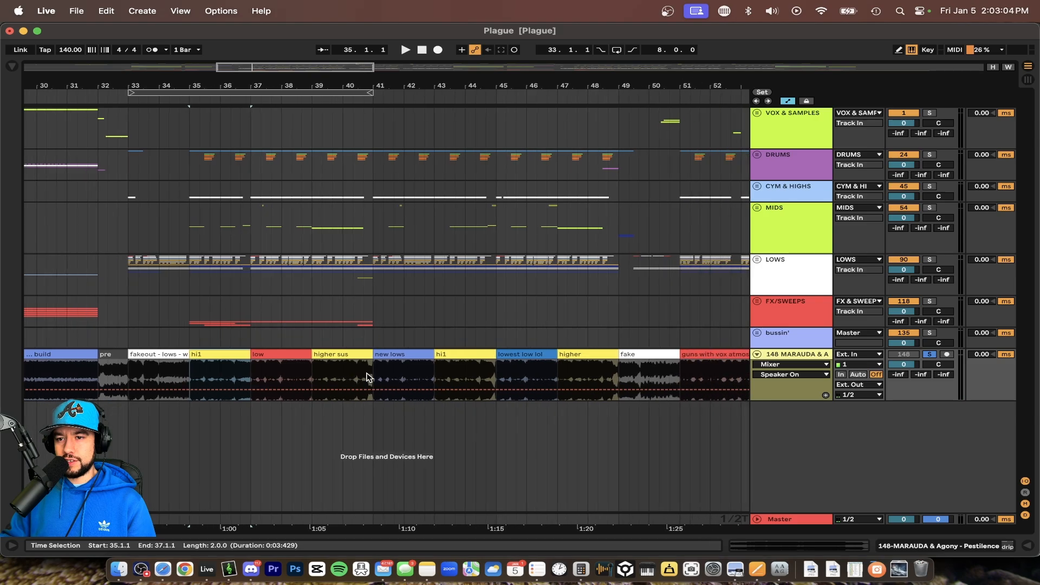
left_click(328, 353)
key("space")
key("space")
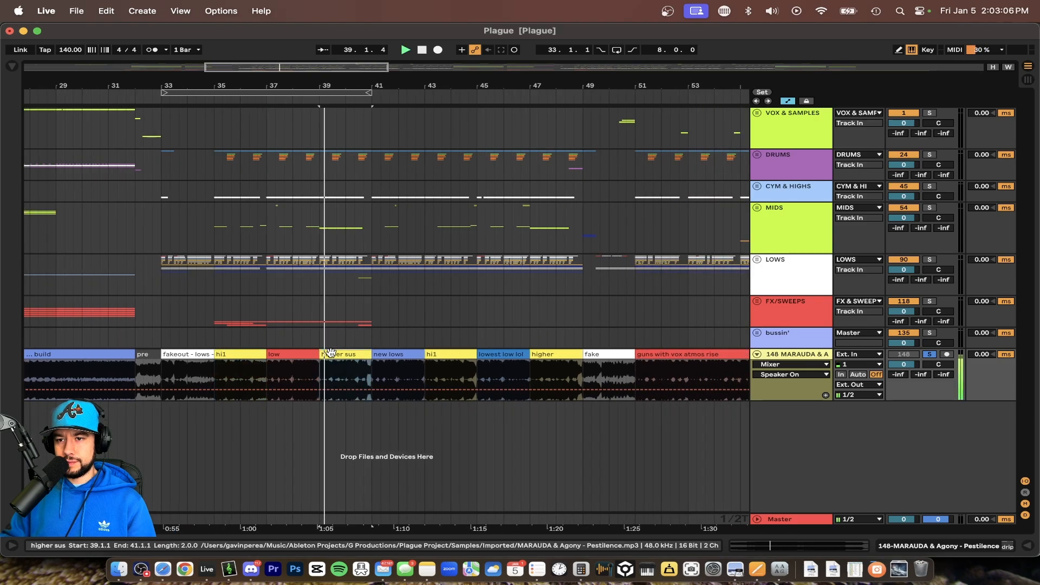
key("space")
scroll(289, 372, "up", 5)
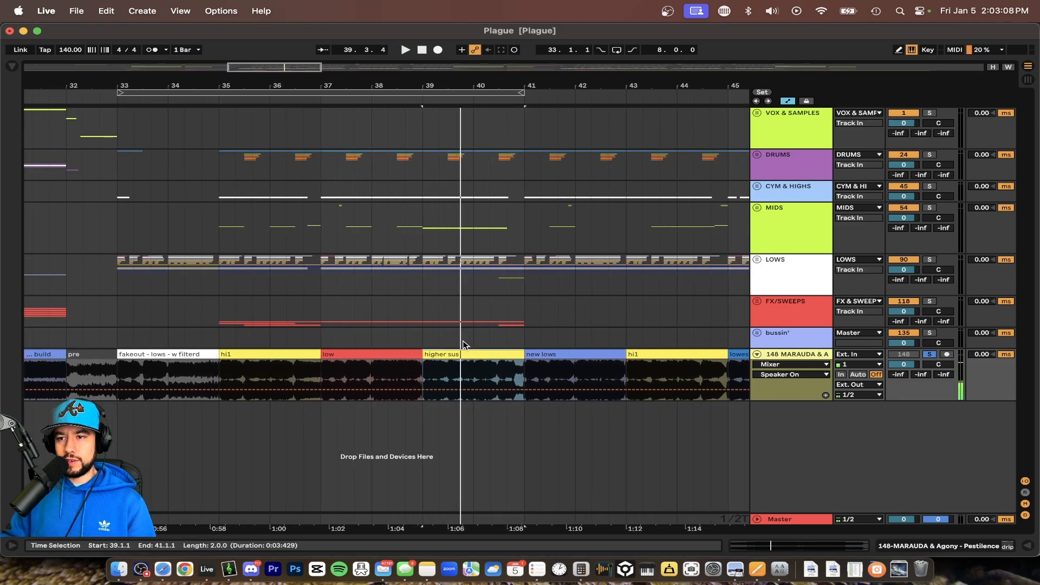
Step: Compare the higher sus clip at bar 39 with the hi1 clip at bar 35 by playing them in turn
left_click(267, 355)
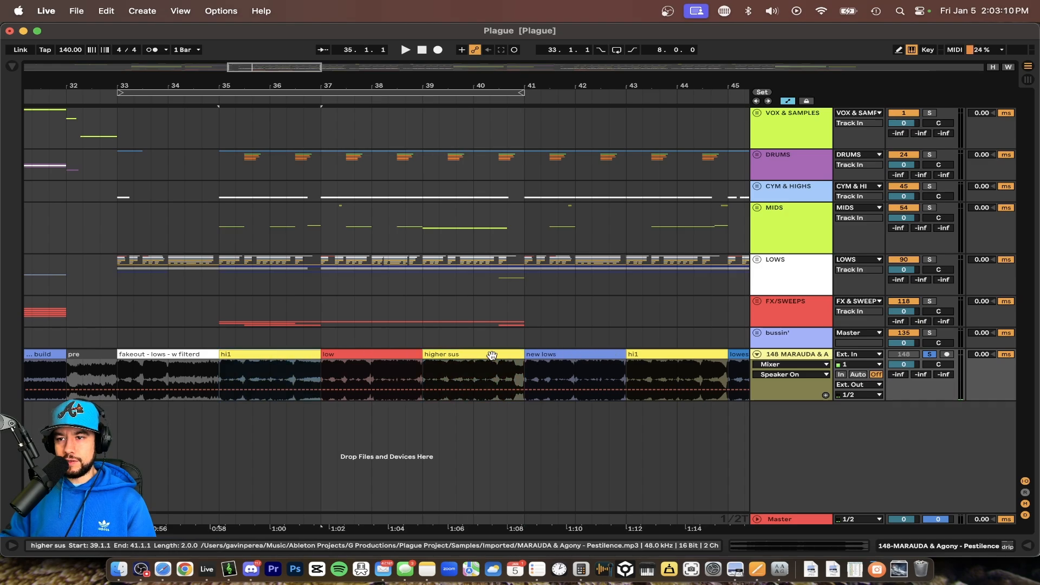
left_click(455, 354)
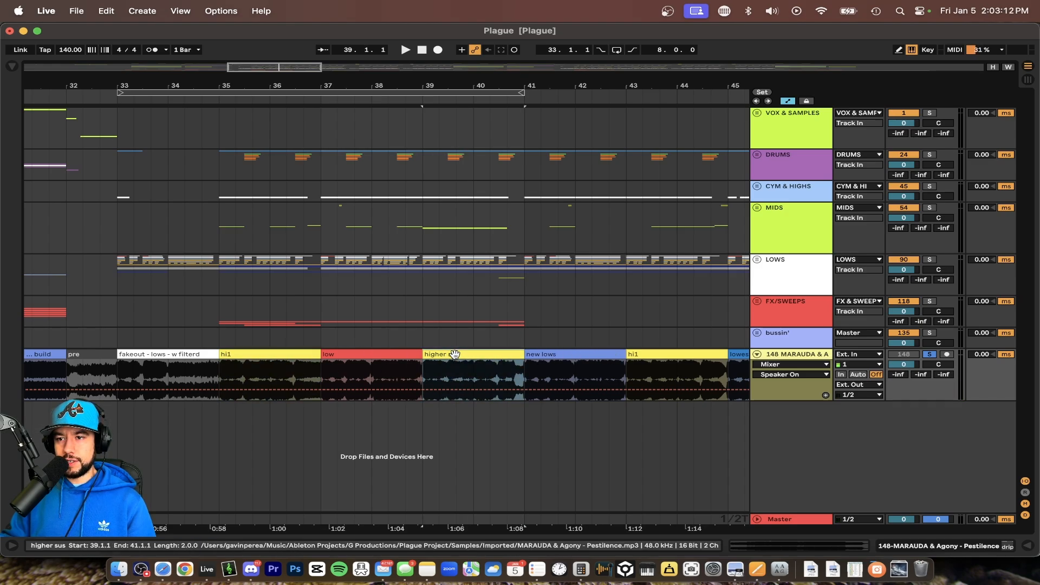
key("space")
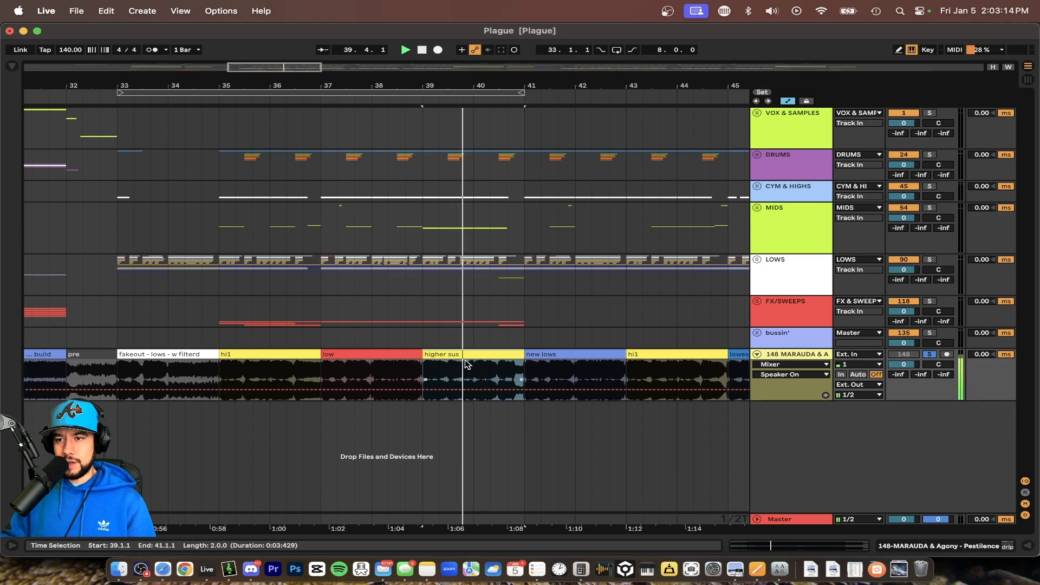
left_click(292, 368)
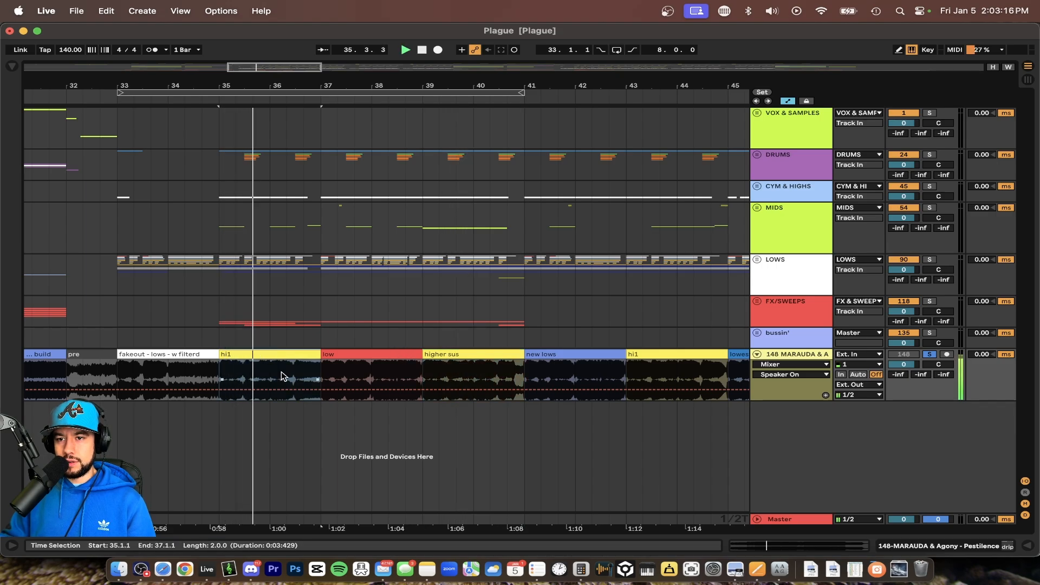
Step: Listen to the low clip from bar 37 through to bar 39
left_click(355, 373)
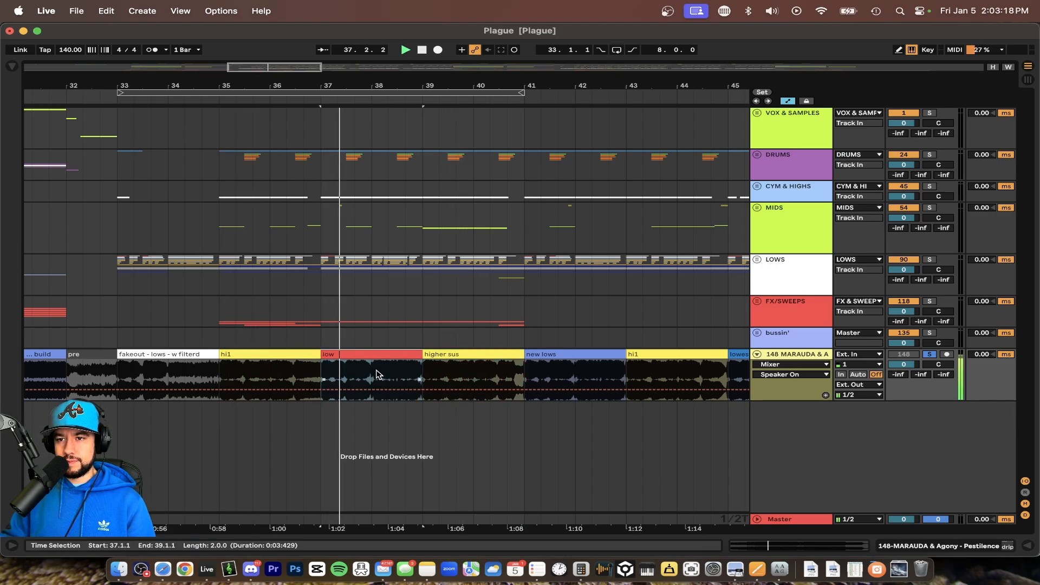
scroll(351, 371, "left", 1)
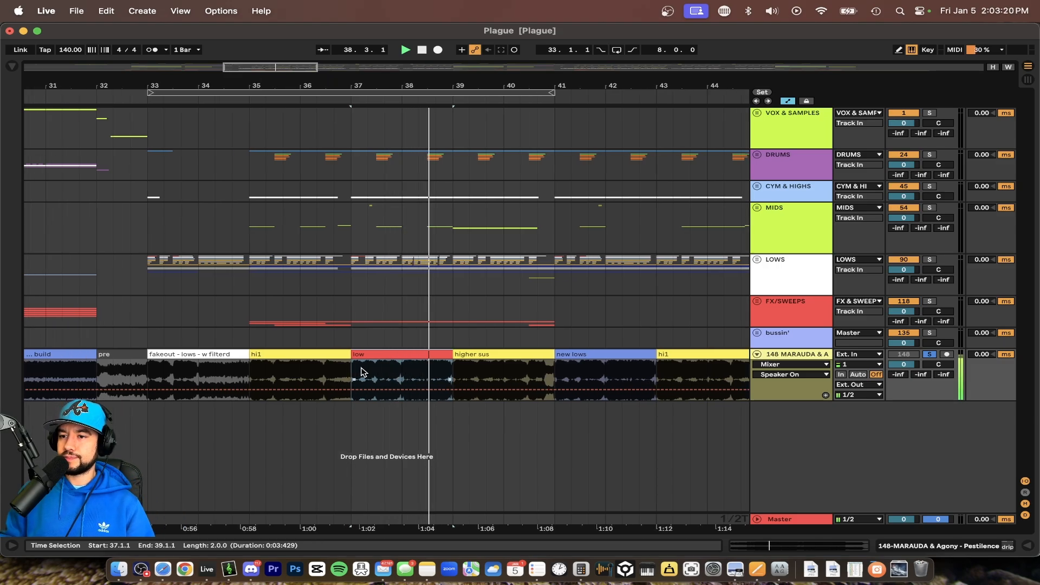
scroll(362, 373, "up", 2)
scroll(363, 372, "up", 2)
scroll(360, 373, "right", 3)
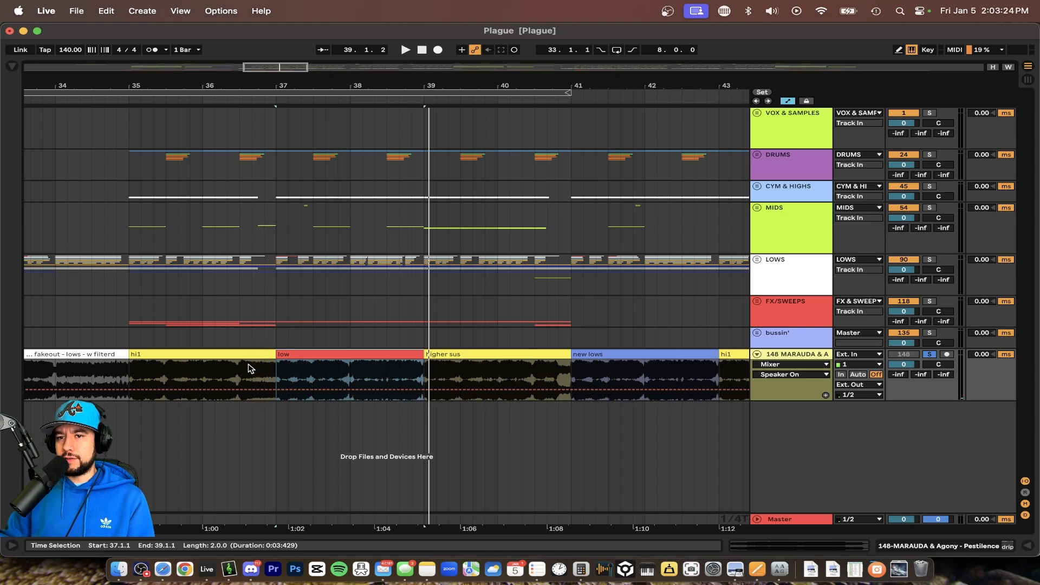
Step: Play the hi1 clip near its end and split it at 36.4.1, one beat before the low clip
scroll(244, 366, "up", 3)
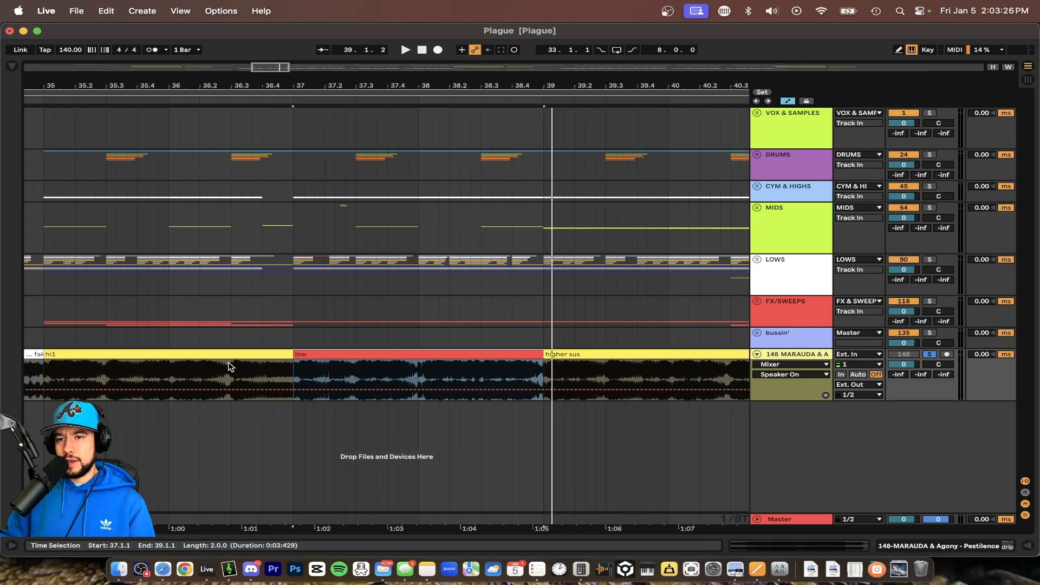
left_click(230, 367)
key("space")
scroll(272, 371, "up", 3)
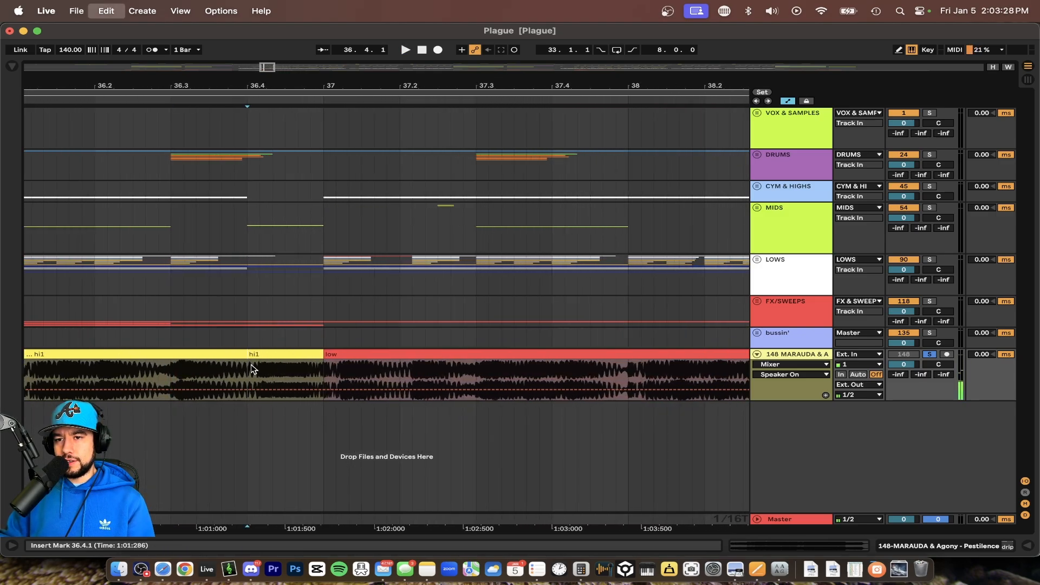
Step: Select the one-beat hi1 segment from 36.4.1 to 37.1.1 and listen to it
left_click(252, 365)
scroll(295, 374, "down", 3)
key("space")
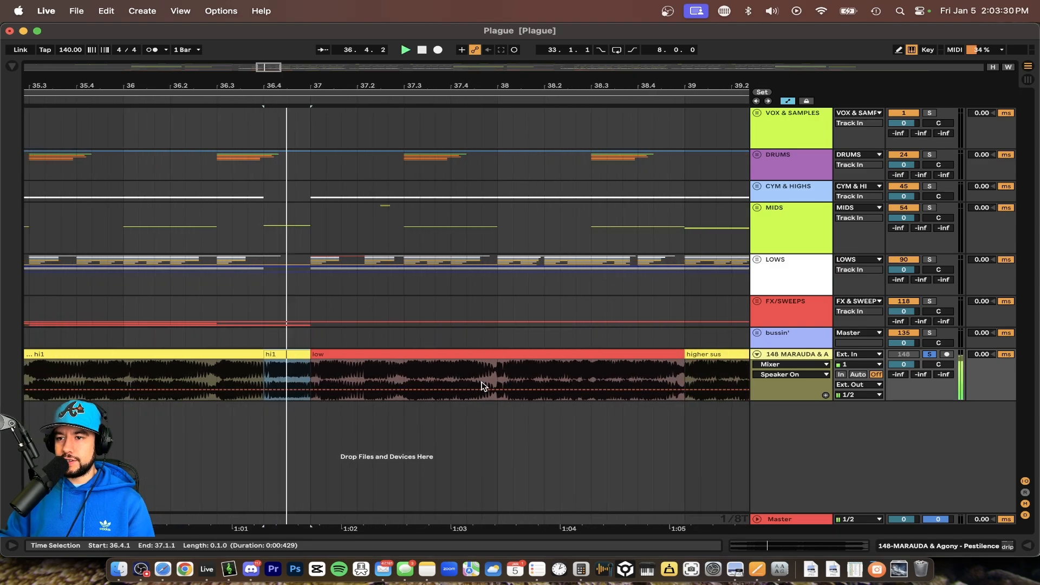
Step: Listen to the low clip from 37.4.2 through into the higher sus clip at bar 39
left_click(481, 386)
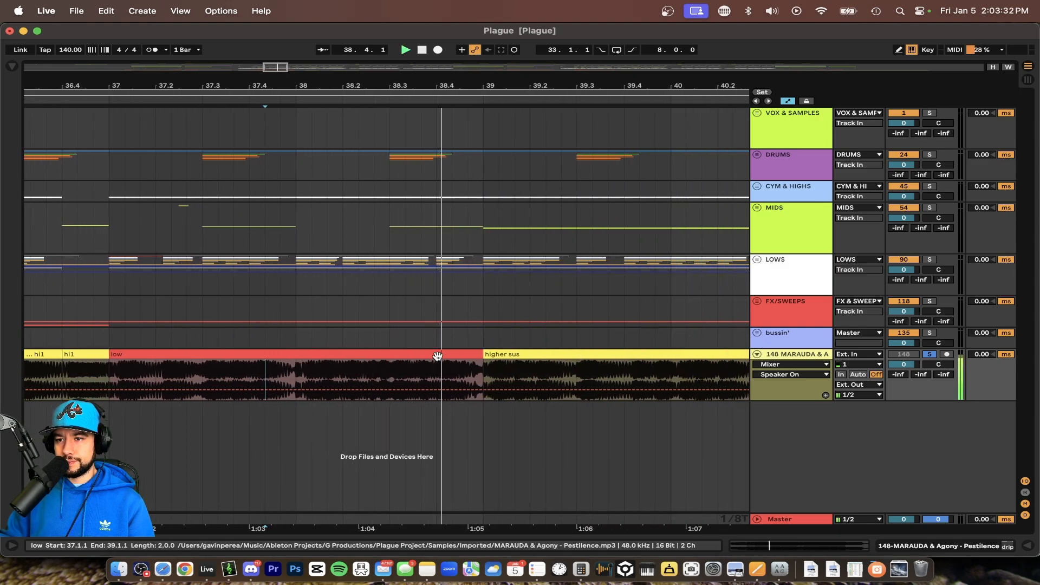
scroll(417, 374, "down", 5)
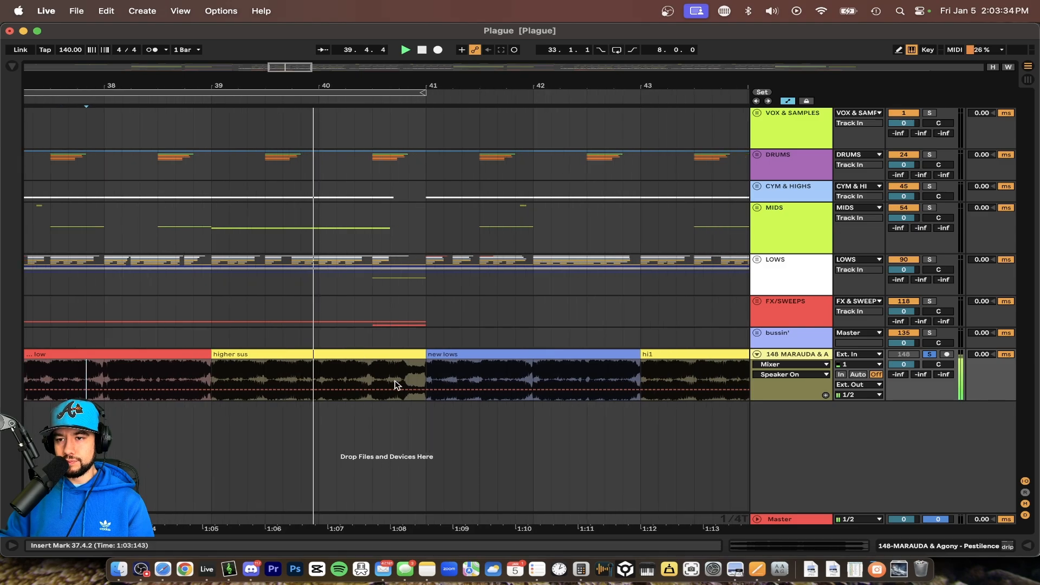
scroll(390, 376, "up", 5)
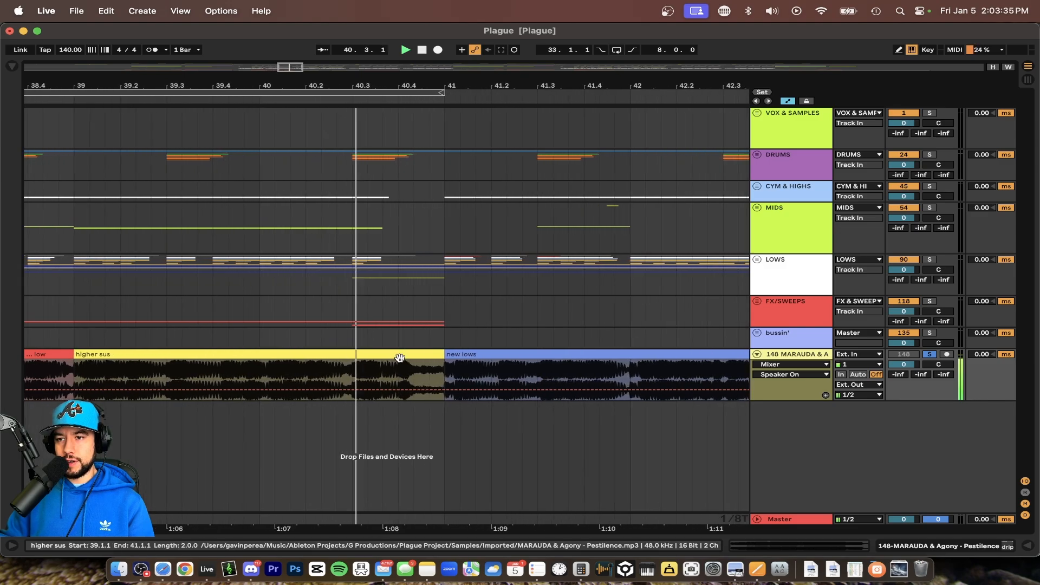
Step: Split the higher sus clip at 40.4.1, one beat before the new lows clip
scroll(317, 373, "up", 5)
left_click(316, 372)
key("space")
key("super+e")
Step: Select the one-beat higher sus segment from 40.4.1 to 41.1.1 and listen to it
left_click(351, 370)
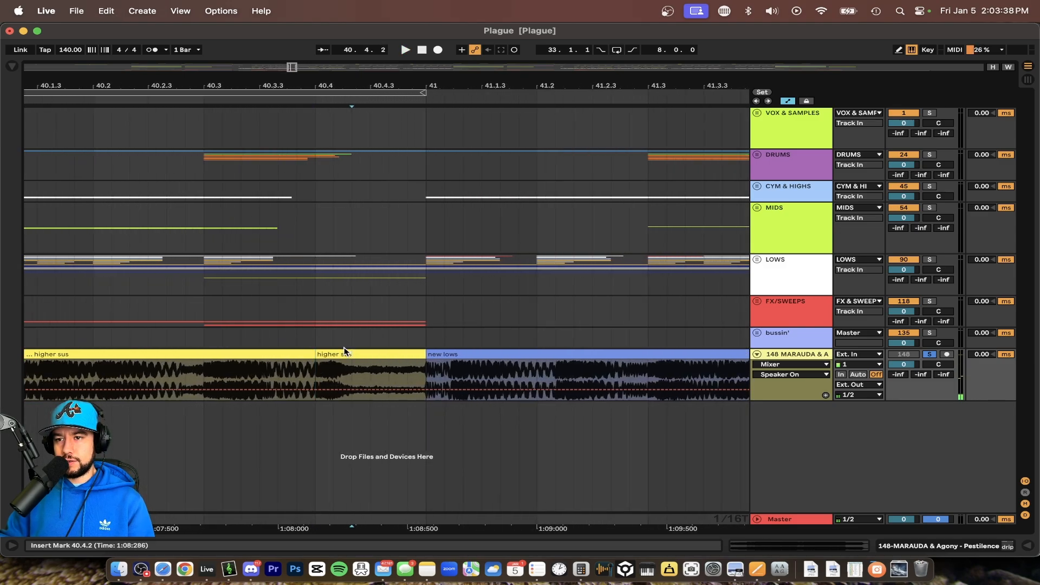
left_click(345, 353)
key("space")
key("space")
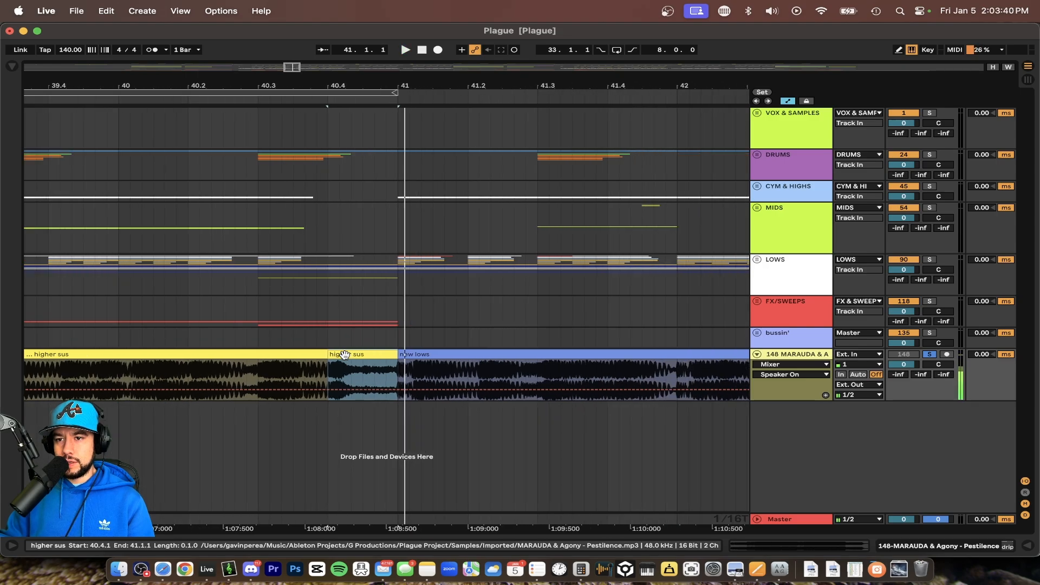
scroll(345, 354, "down", 10)
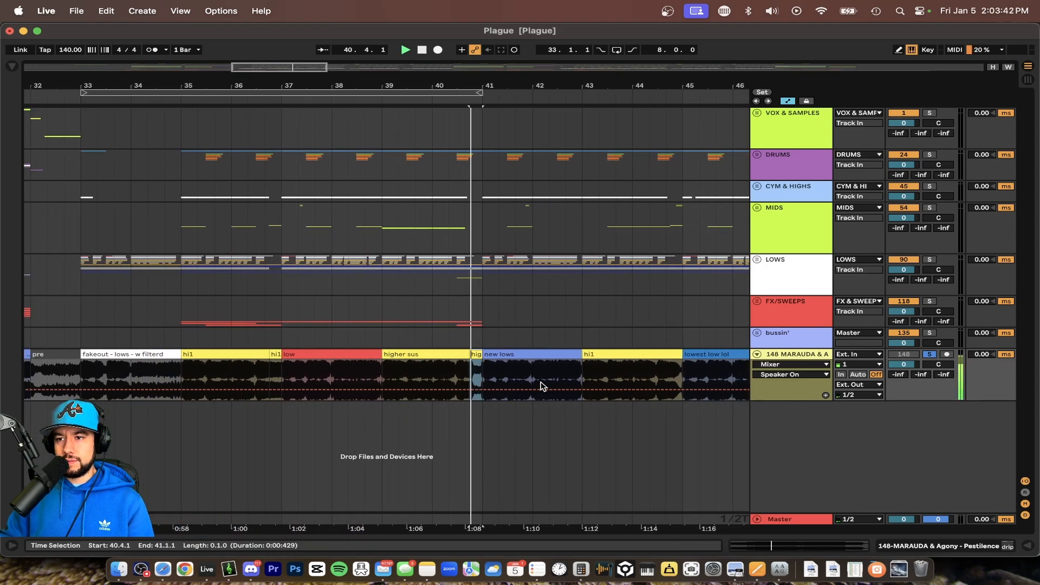
Step: Select the reference clips from the fakeout at bar 33 to the end of the higher clip at bar 49 and play them from the start
scroll(253, 355, "down", 4)
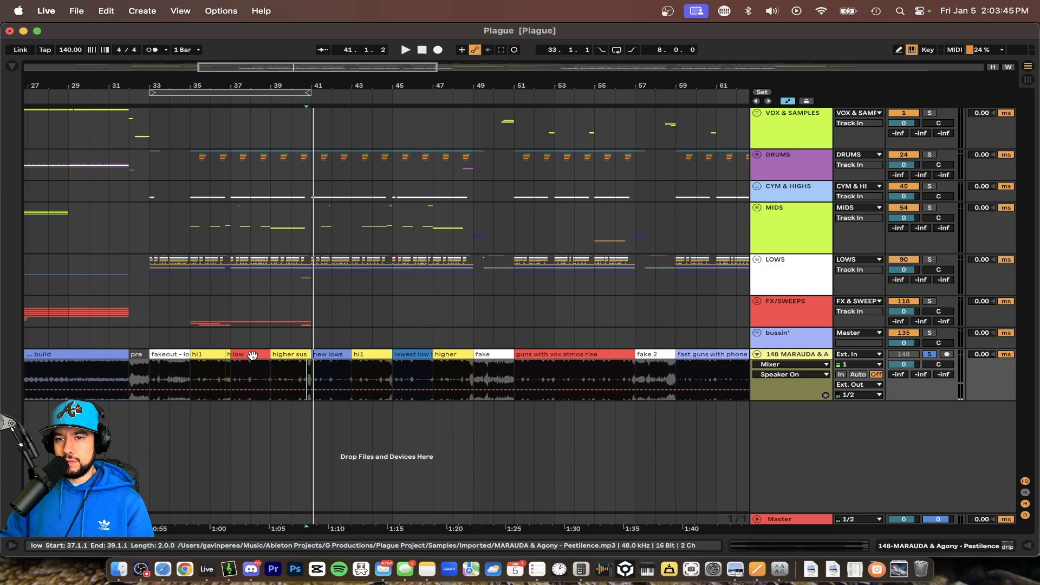
left_click(167, 355)
left_click(451, 356, "shift")
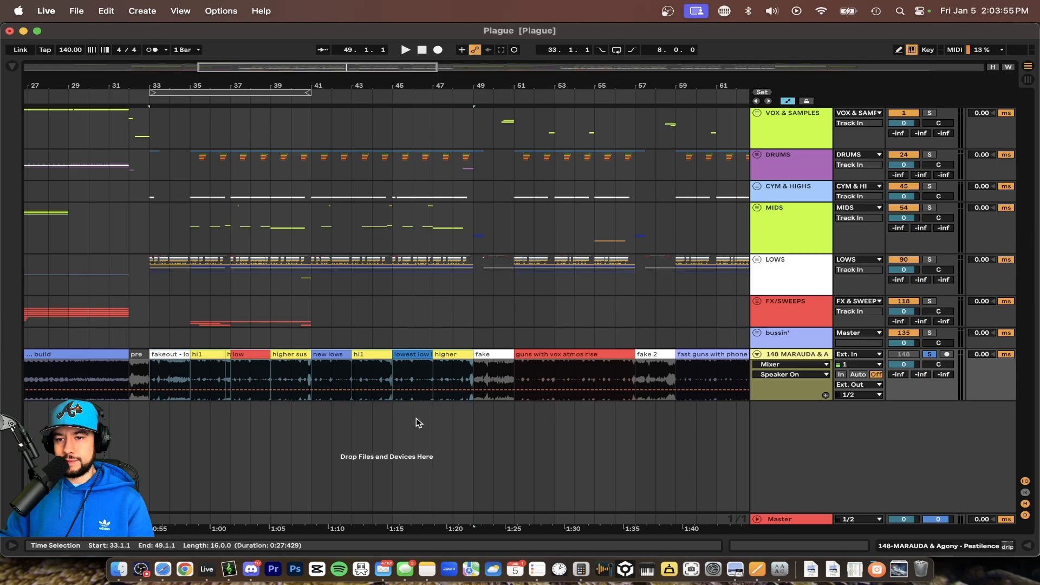
key("space")
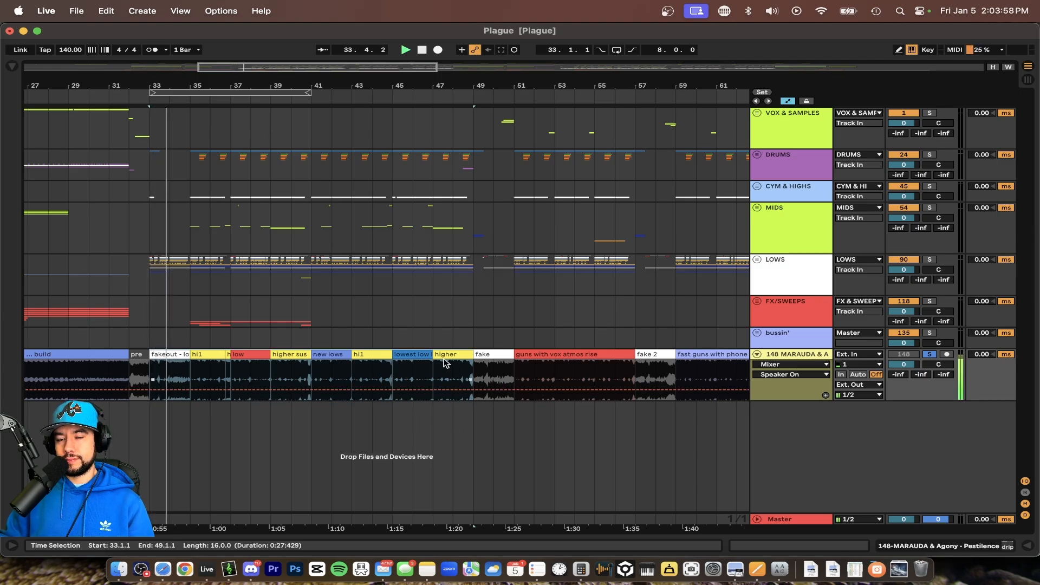
scroll(345, 329, "down", 3)
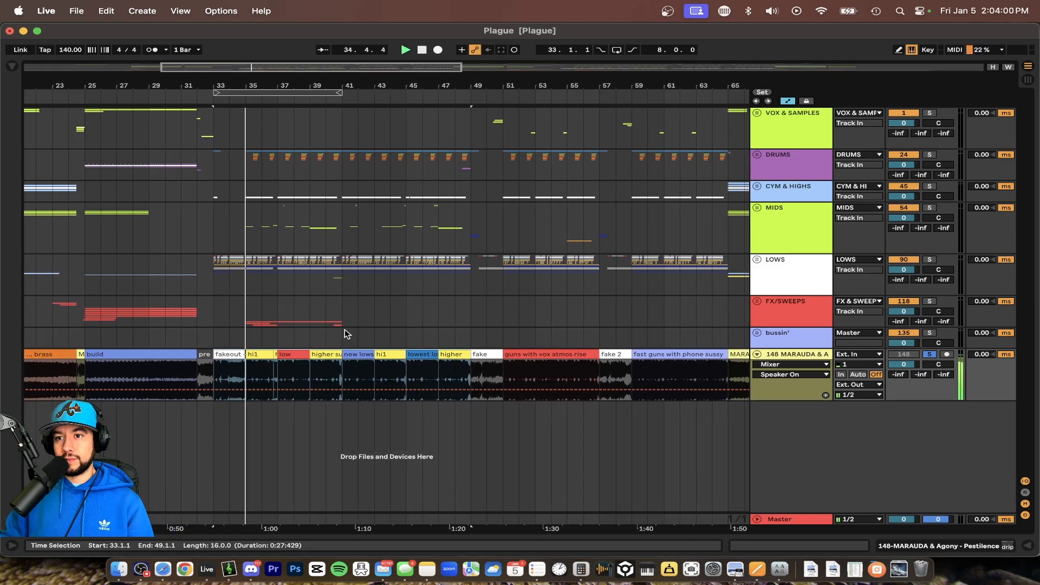
scroll(433, 359, "down", 3)
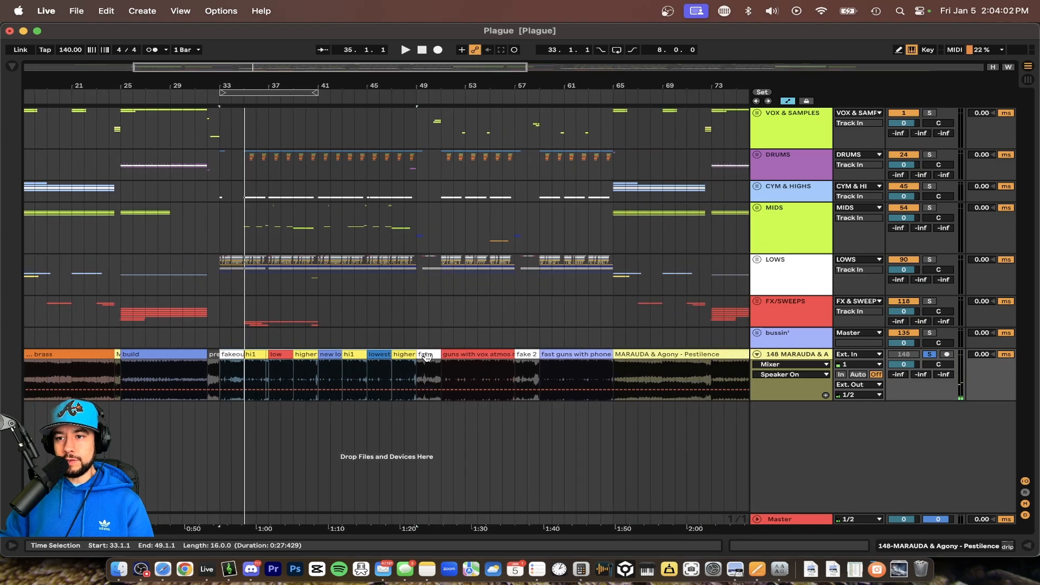
scroll(439, 423, "up", 3)
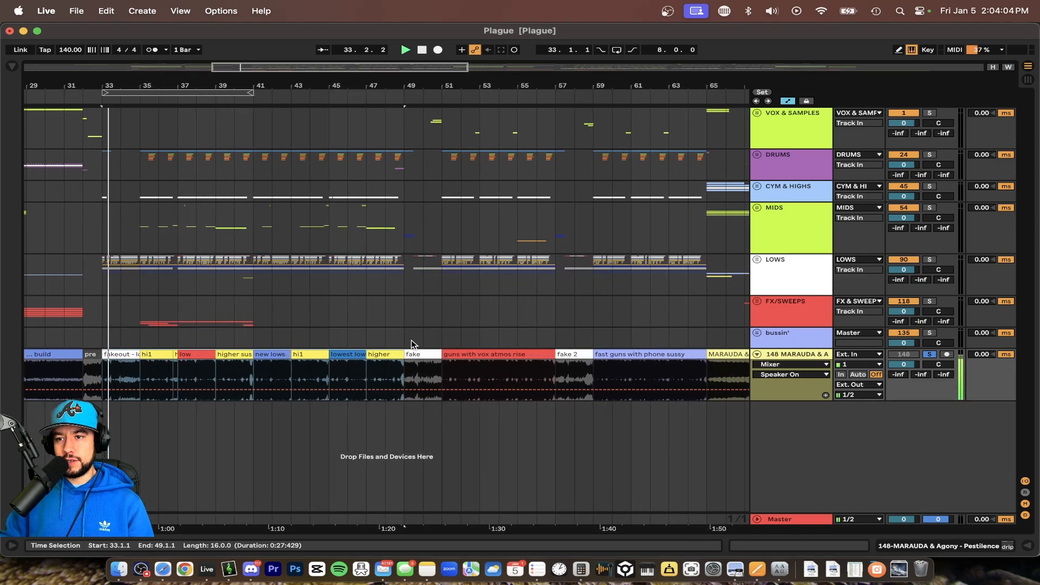
Step: Select the fake clip at bar 49 and play it through into the guns with vox atmos rise clip
key("space")
left_click(412, 354)
scroll(469, 436, "up", 2)
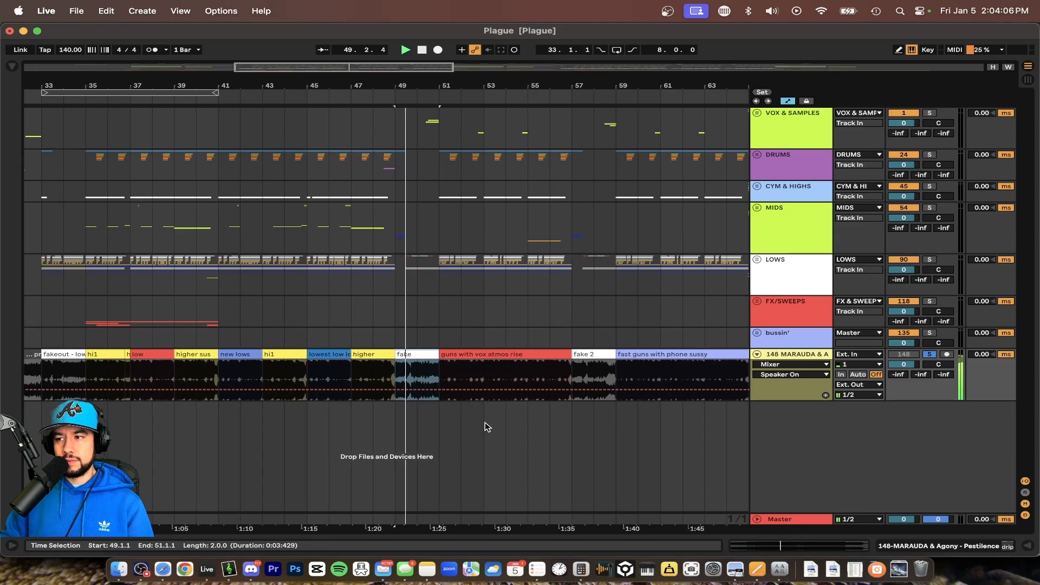
scroll(408, 401, "up", 3)
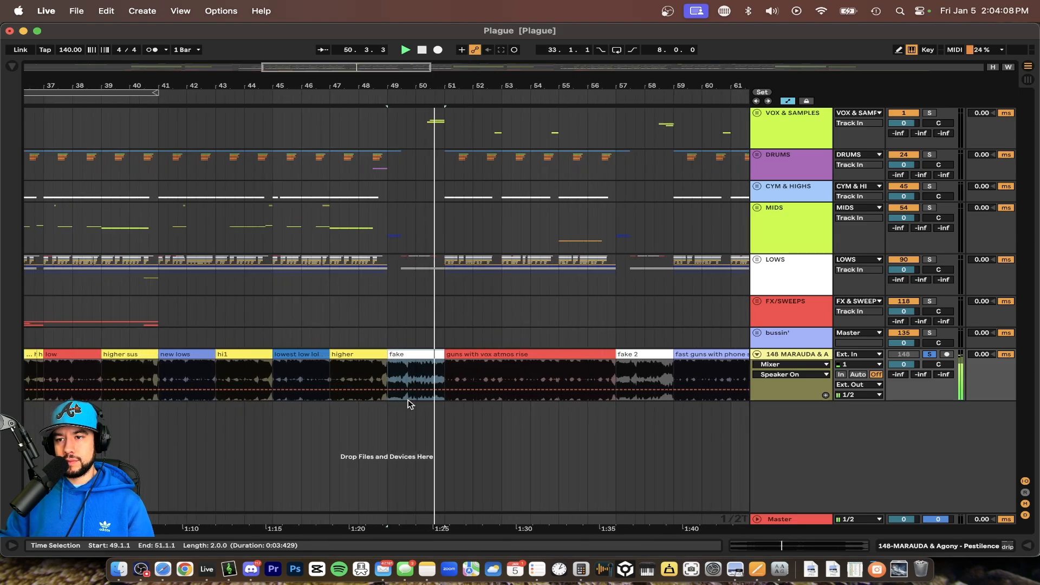
scroll(409, 402, "up", 2)
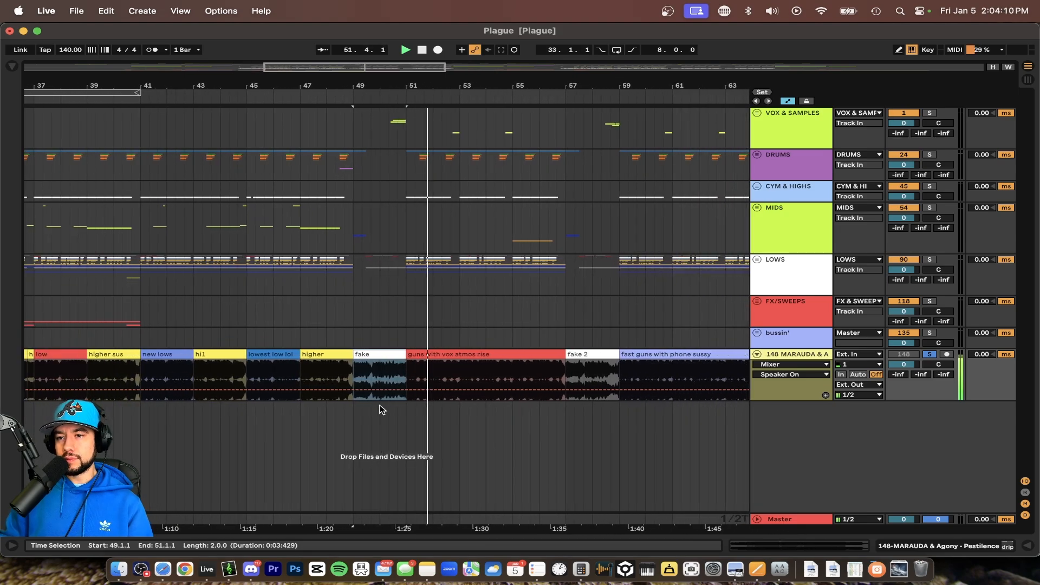
Step: Select the guns with vox atmos rise clip at bar 51 and listen to its first two bars
left_click(350, 354)
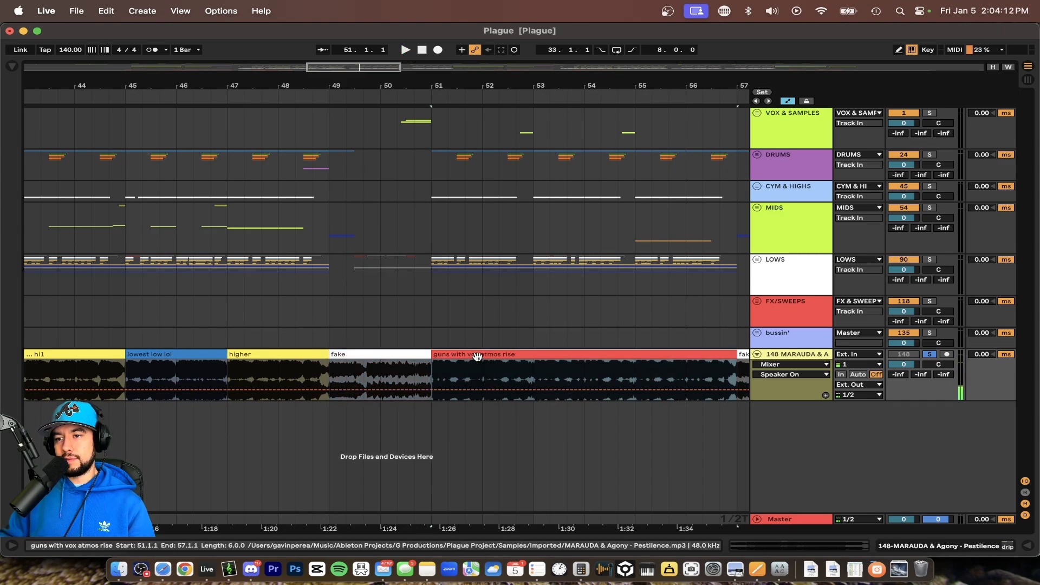
left_click_drag(476, 356, 366, 349)
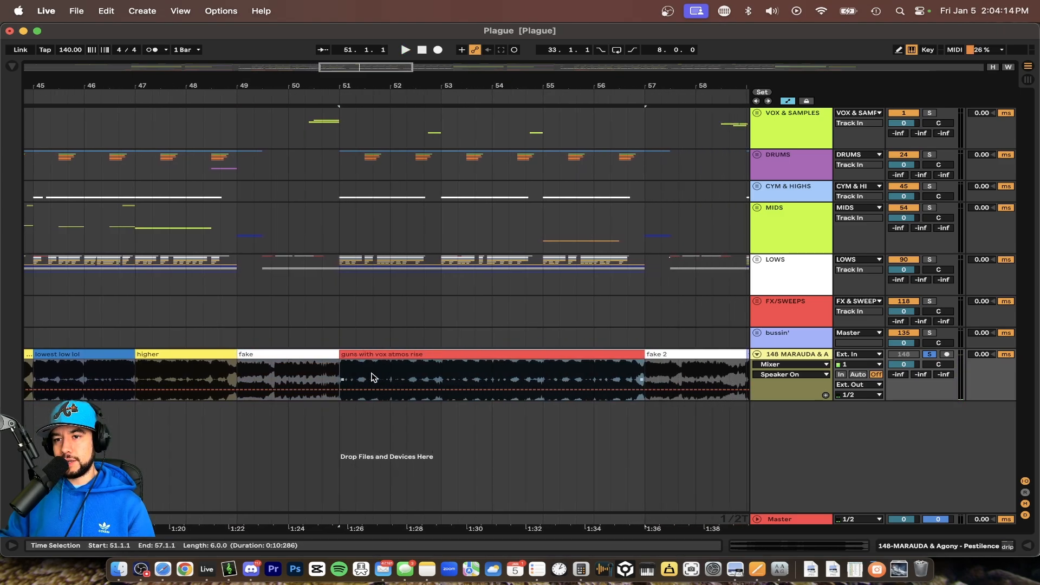
scroll(375, 382, "up", 2)
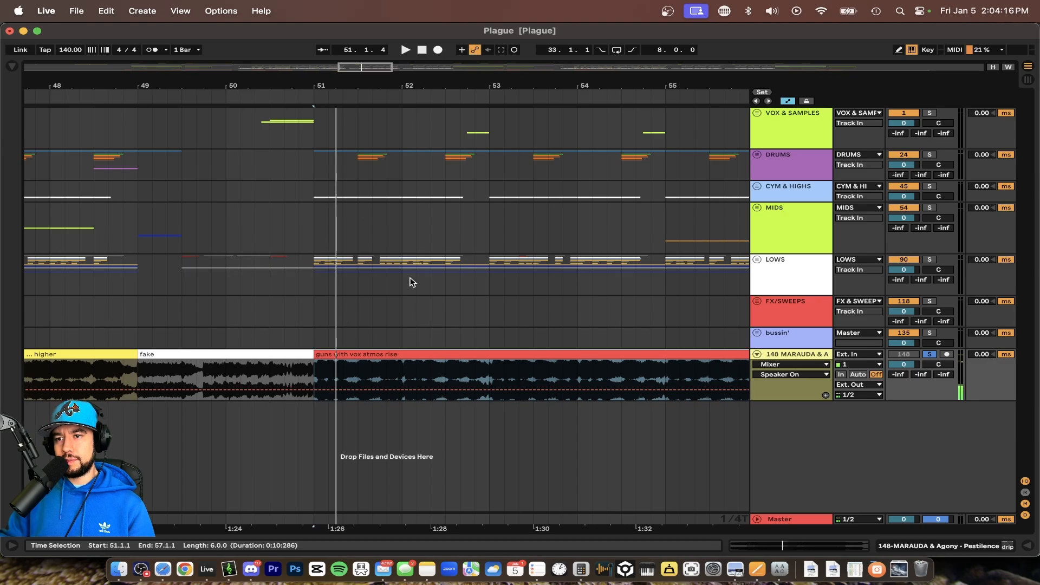
scroll(349, 382, "up", 2)
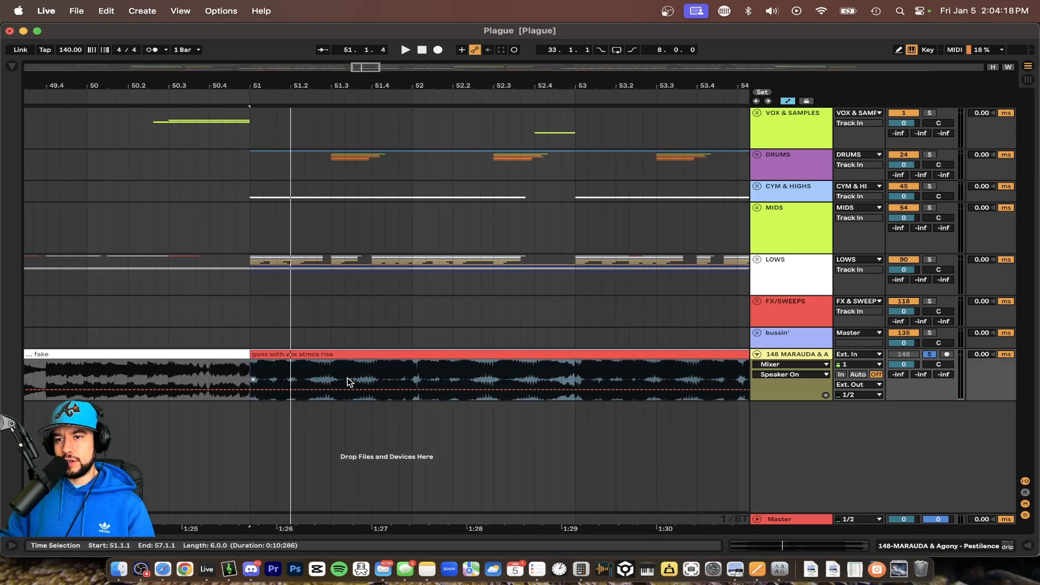
scroll(319, 372, "down", 3)
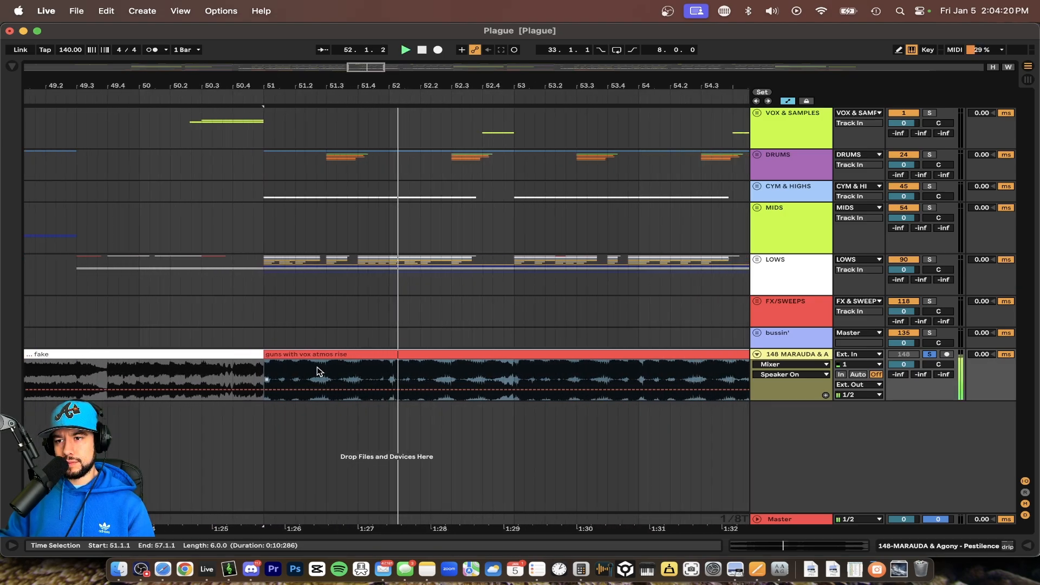
key("space")
Step: Return to the first hi1 clip at bar 35 and play it from 35.1.1 into the low clip
scroll(417, 372, "left", 6)
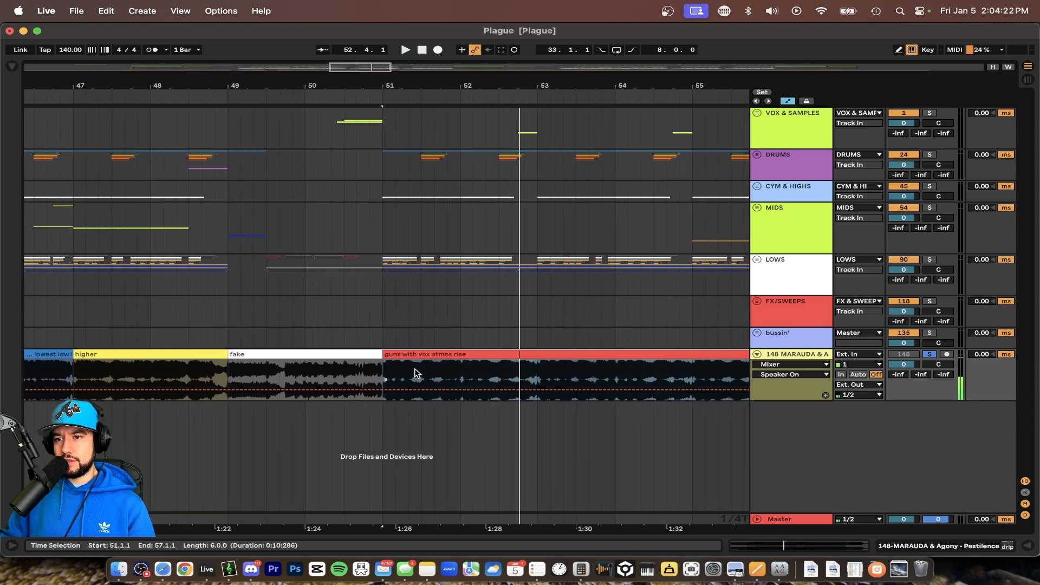
scroll(418, 373, "left", 3)
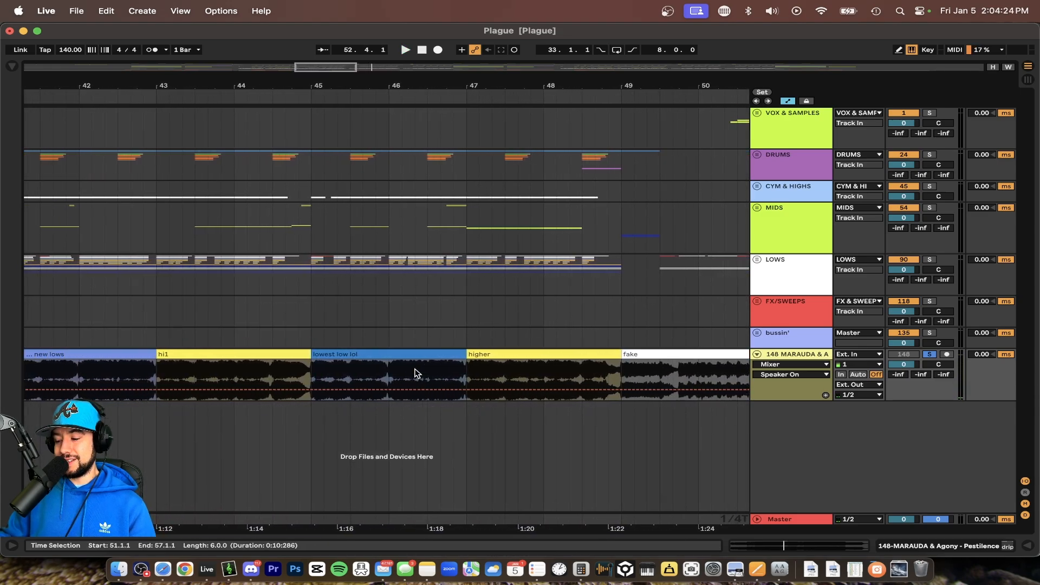
scroll(416, 373, "left", 8)
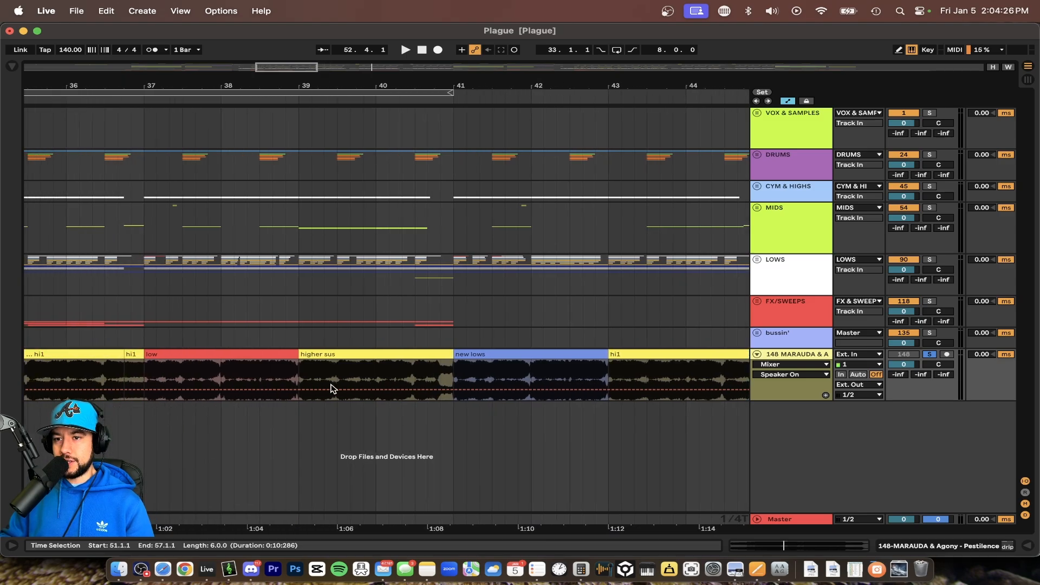
scroll(332, 387, "up", 3)
scroll(333, 387, "left", 1)
scroll(445, 381, "left", 4)
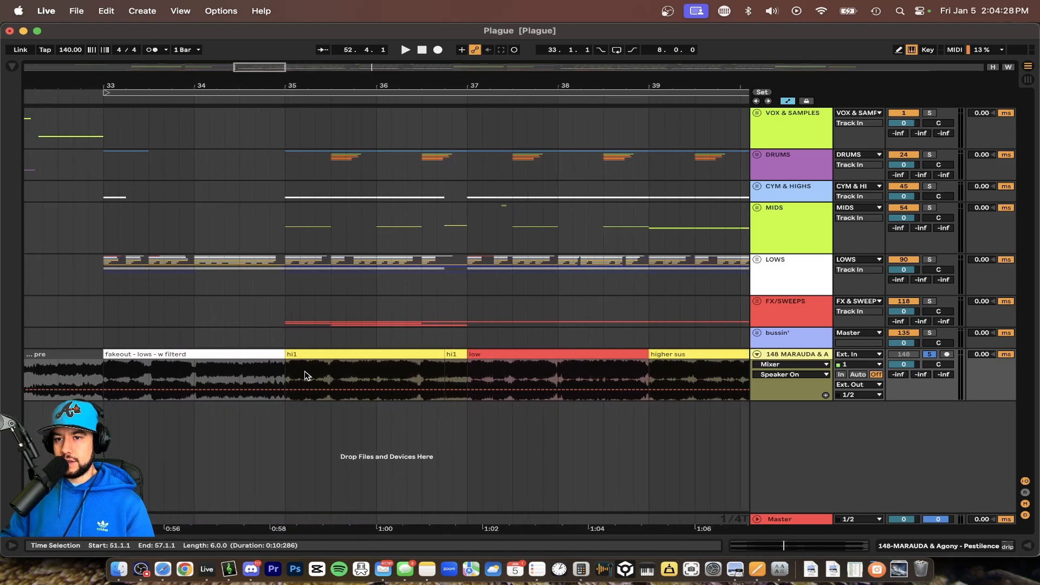
scroll(314, 372, "up", 2)
scroll(314, 372, "right", 2)
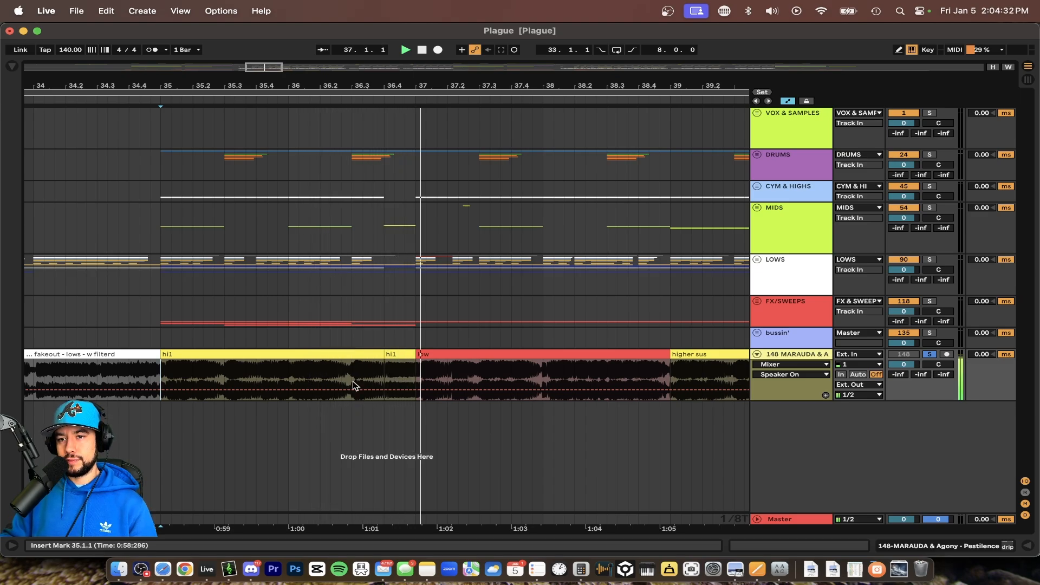
Step: Select the opening of the hi1 clip from 35.1.1 to 36.2.3 and listen to it
scroll(174, 372, "up", 3)
left_click_drag(160, 372, 434, 376)
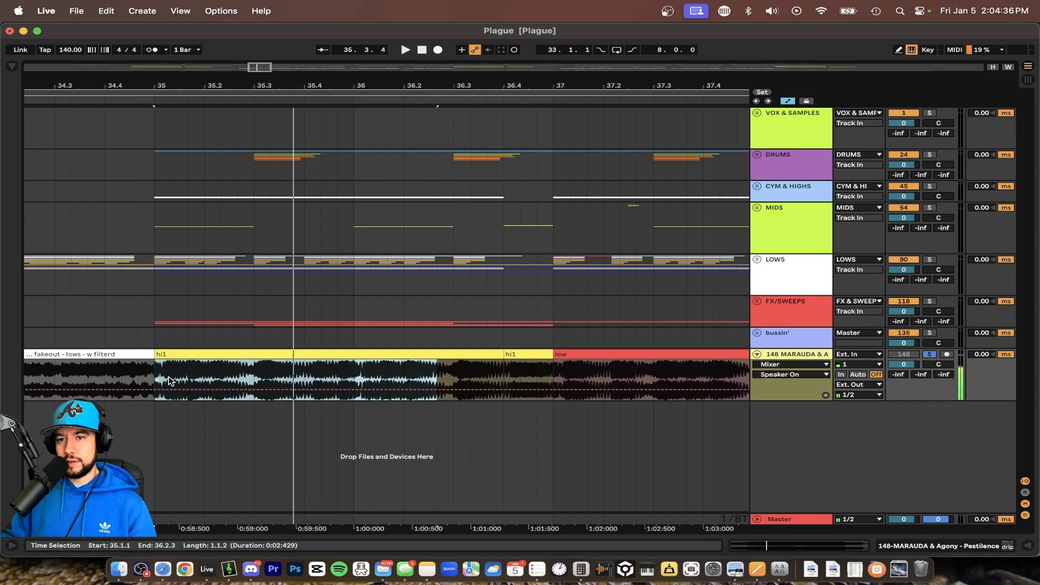
key("space")
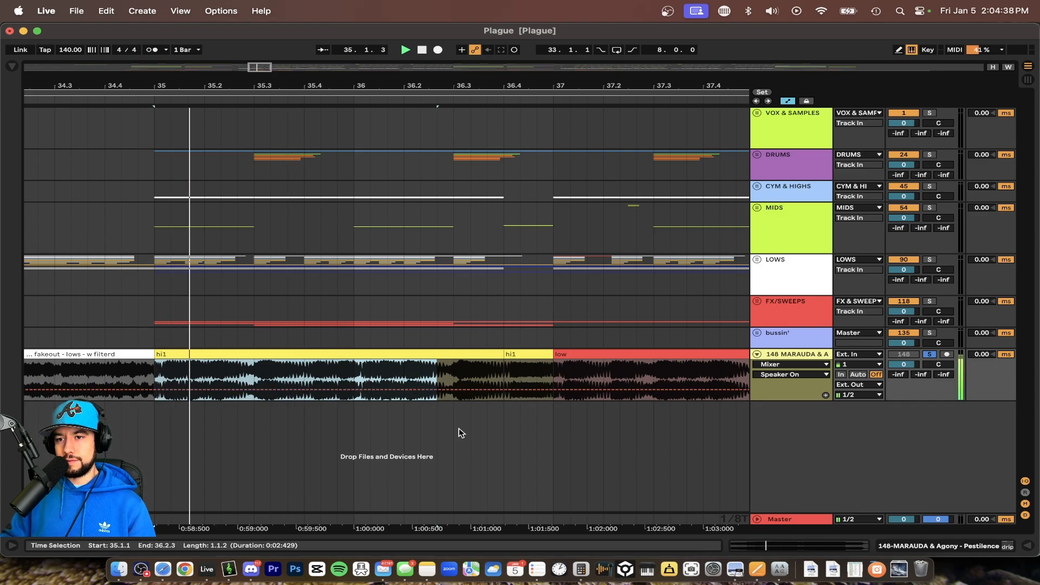
scroll(277, 389, "down", 5)
key("space")
Step: Find the fast guns with phone sussy clip at bar 59 and select it
scroll(278, 389, "right", 12)
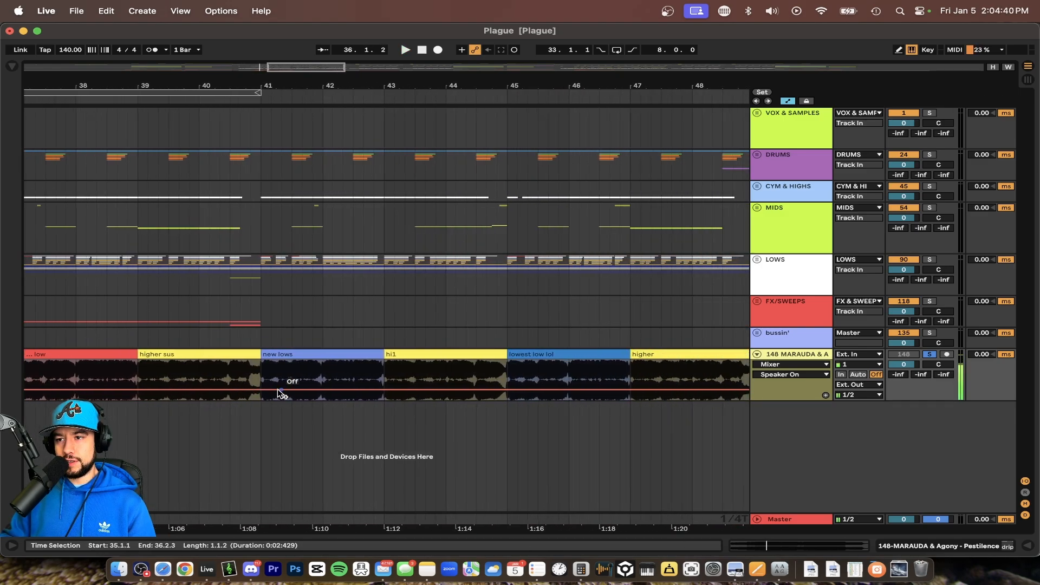
scroll(279, 356, "right", 8)
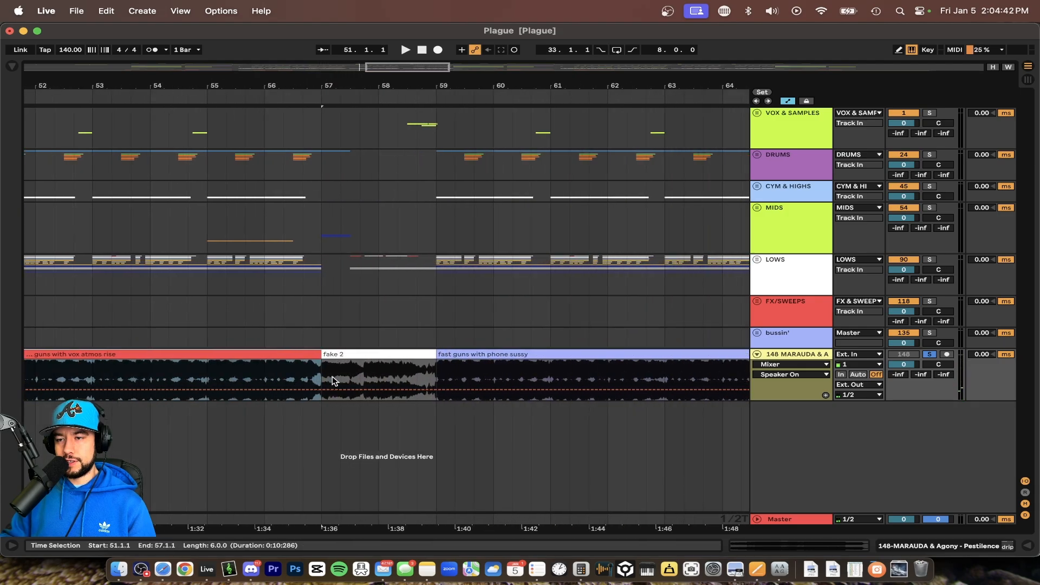
left_click(444, 355)
Step: Go back to the guns with vox atmos rise clip at bar 51, select it and listen to its opening
scroll(445, 355, "left", 10)
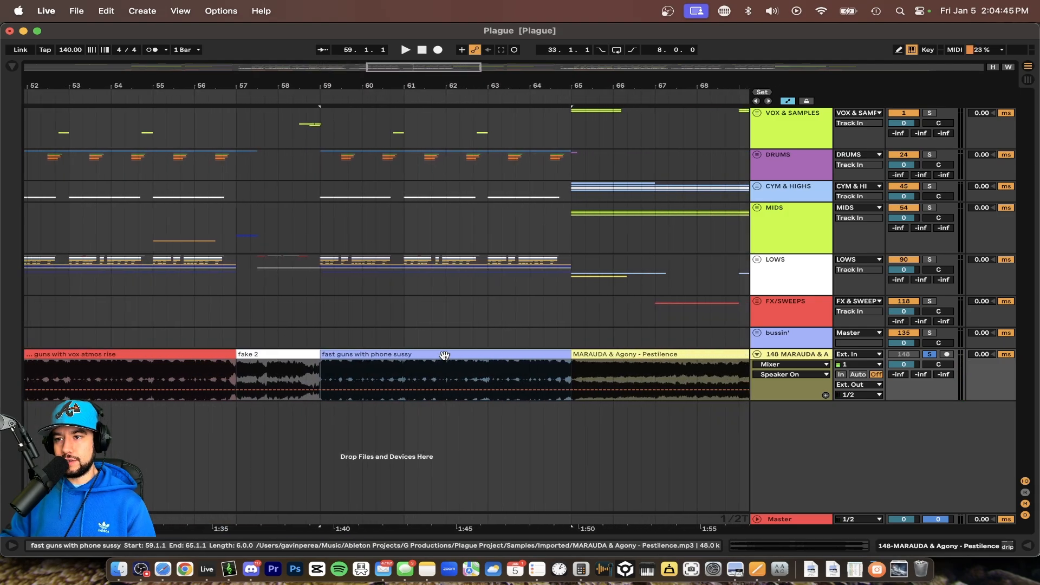
scroll(388, 355, "left", 1)
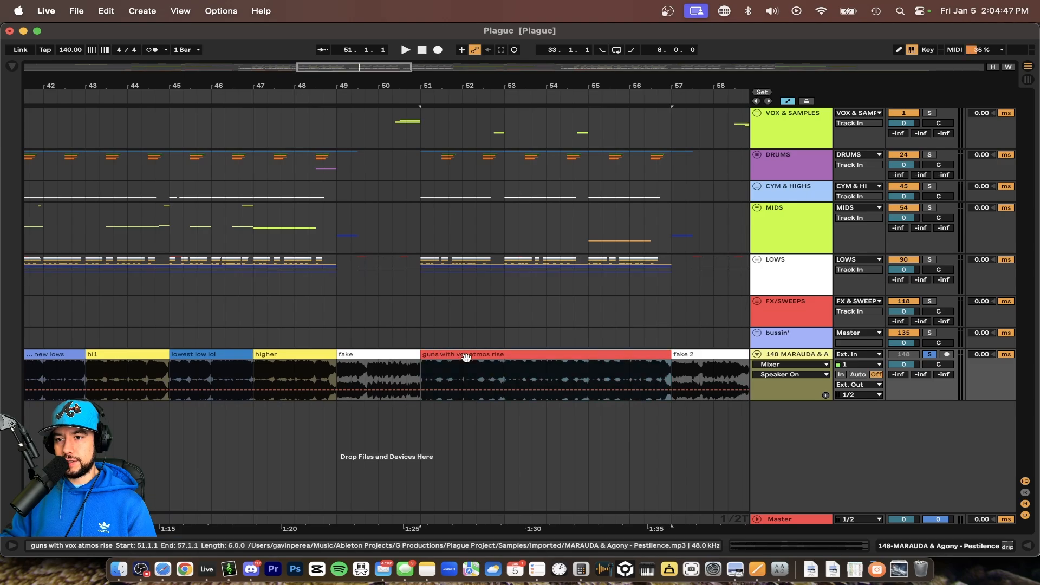
scroll(466, 356, "up", 10)
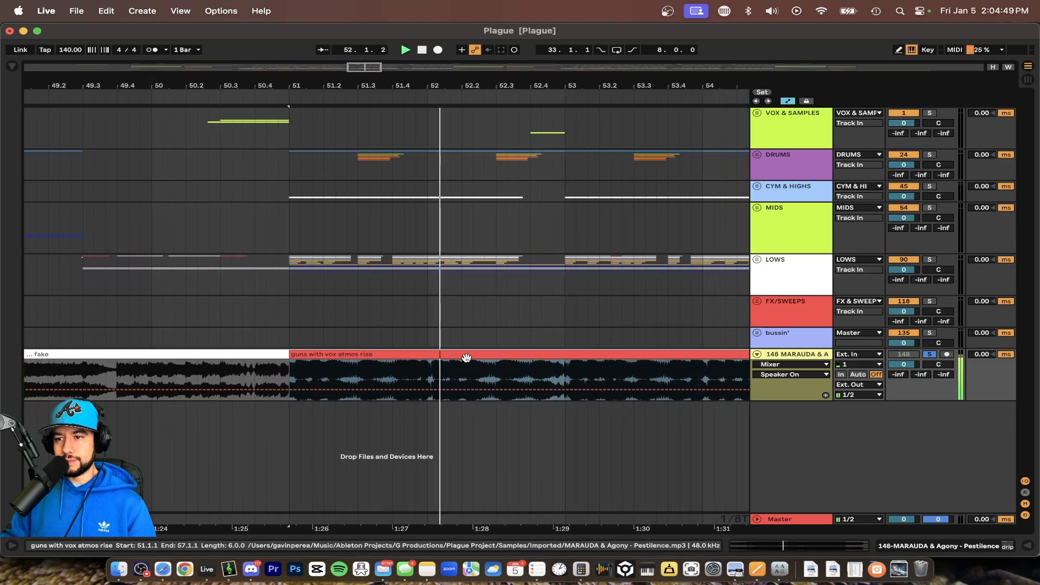
scroll(466, 357, "up", 3)
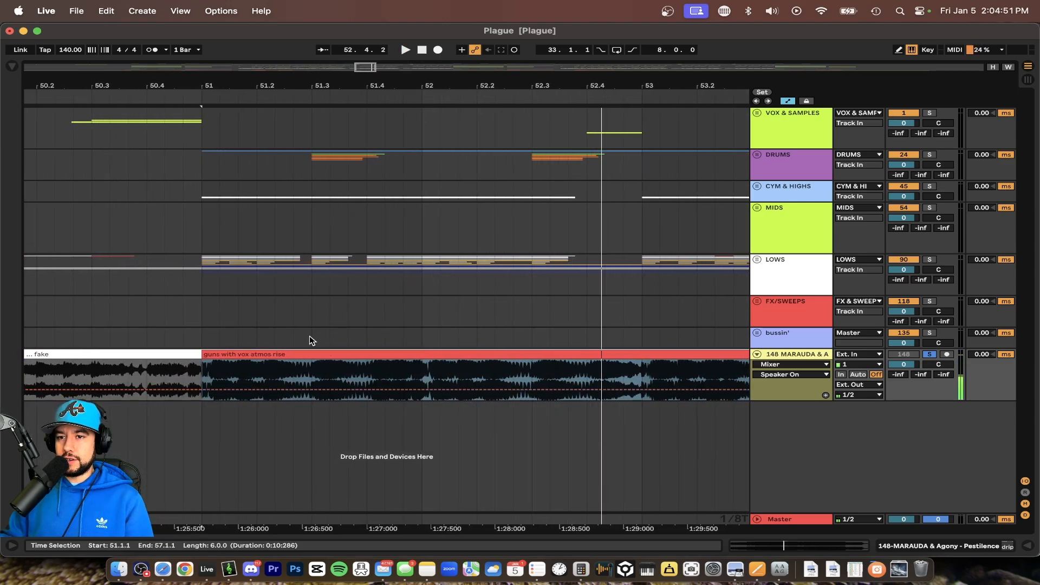
Step: Replay the guns with vox atmos rise clip from 51.1.1 through into bar 53
left_click(229, 377)
key("space")
scroll(301, 399, "down", 5)
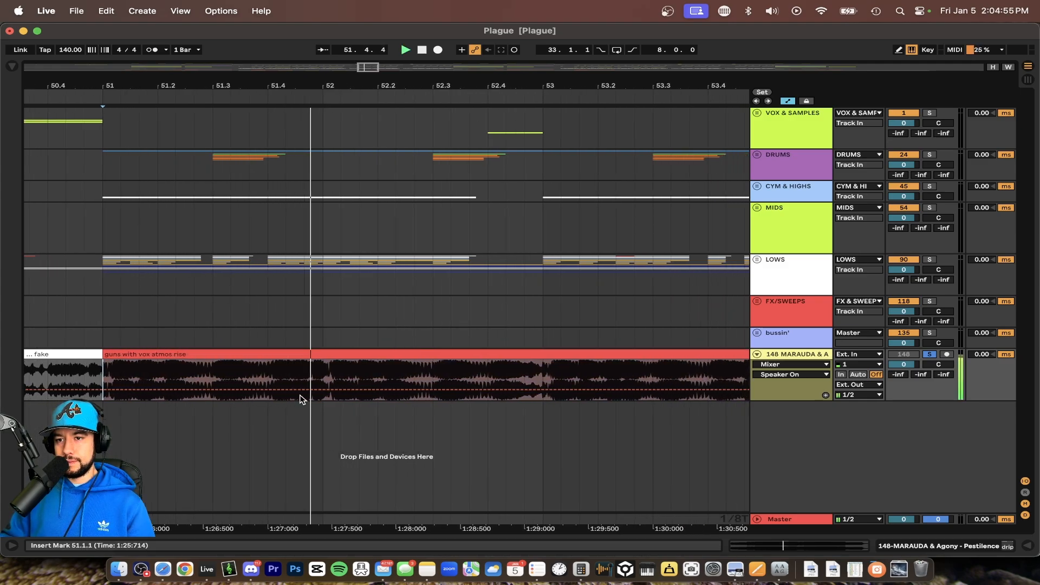
scroll(301, 400, "down", 3)
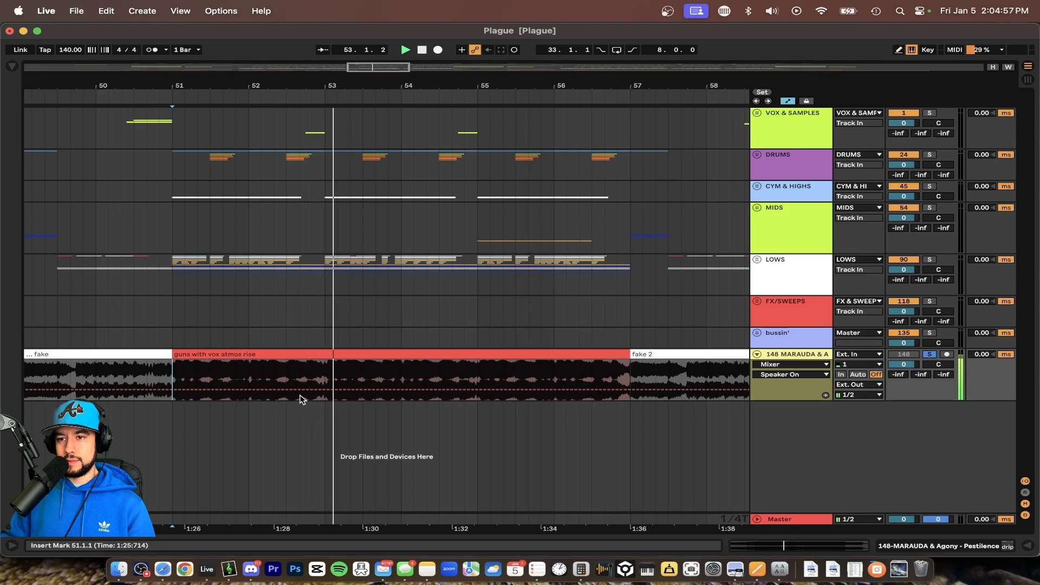
Step: Listen on through the guns with vox atmos rise clip to bar 54, stop, and replay it from 52.1.2
scroll(298, 347, "up", 4)
scroll(298, 347, "down", 2)
scroll(298, 347, "left", 3)
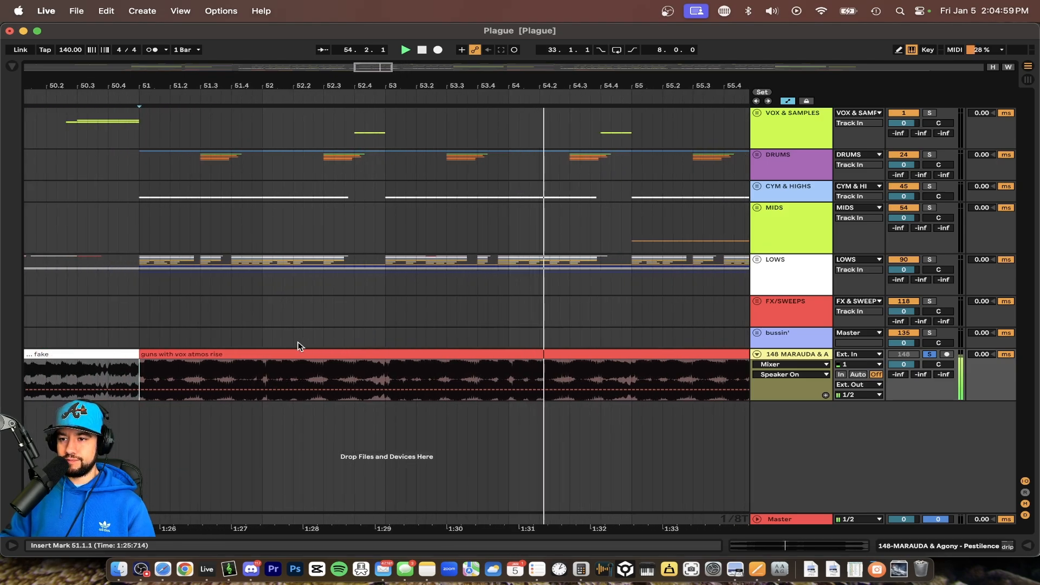
key("space")
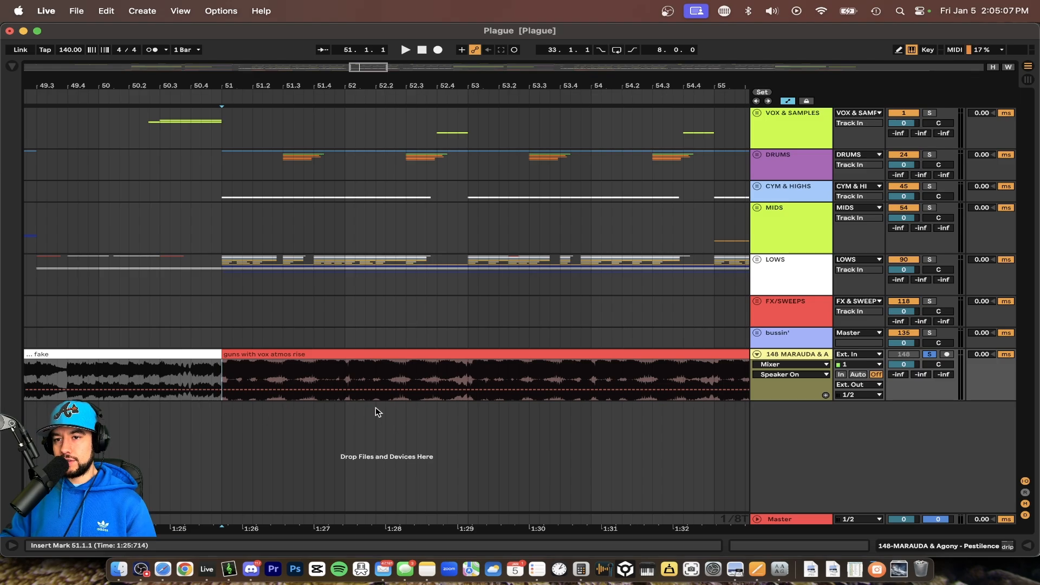
left_click(356, 364)
scroll(380, 366, "right", 2)
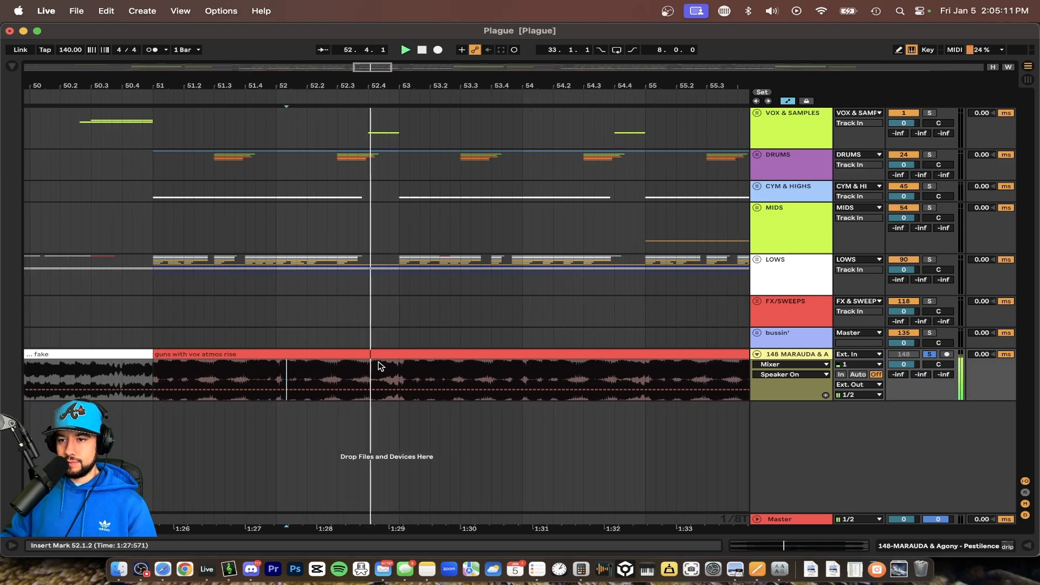
Step: Try splitting the beat from 52.4.1 to 53.1.1 out of the guns with vox atmos rise clip
scroll(380, 367, "up", 5)
key("space")
mouse_move(359, 366)
left_mouse_down()
mouse_move(438, 379)
mouse_move(351, 371)
left_mouse_up()
key("super+e")
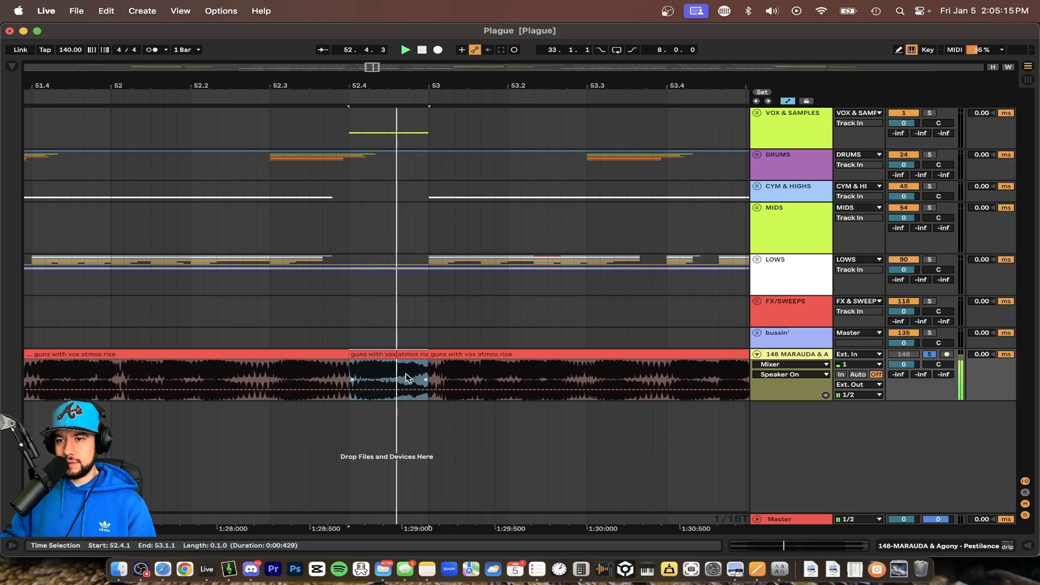
key("super+z")
Step: Compare the passage of the guns clip leading into bar 53 with the matching one from 54.4.1 into bar 55
left_click(305, 375)
left_click_drag(305, 375, 498, 374)
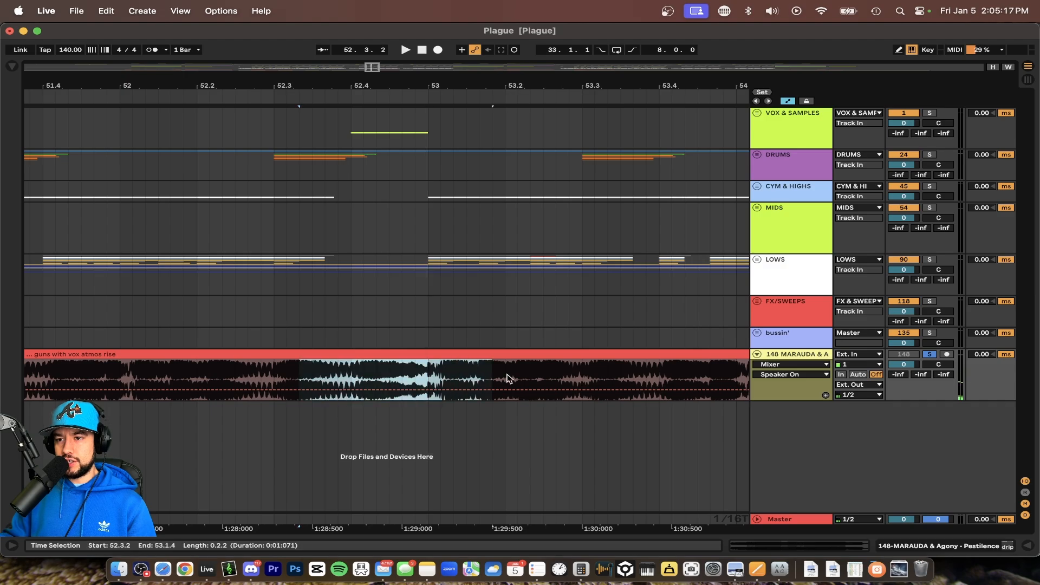
scroll(507, 375, "right", 5)
scroll(506, 375, "down", 3)
scroll(507, 375, "right", 2)
left_click(442, 363)
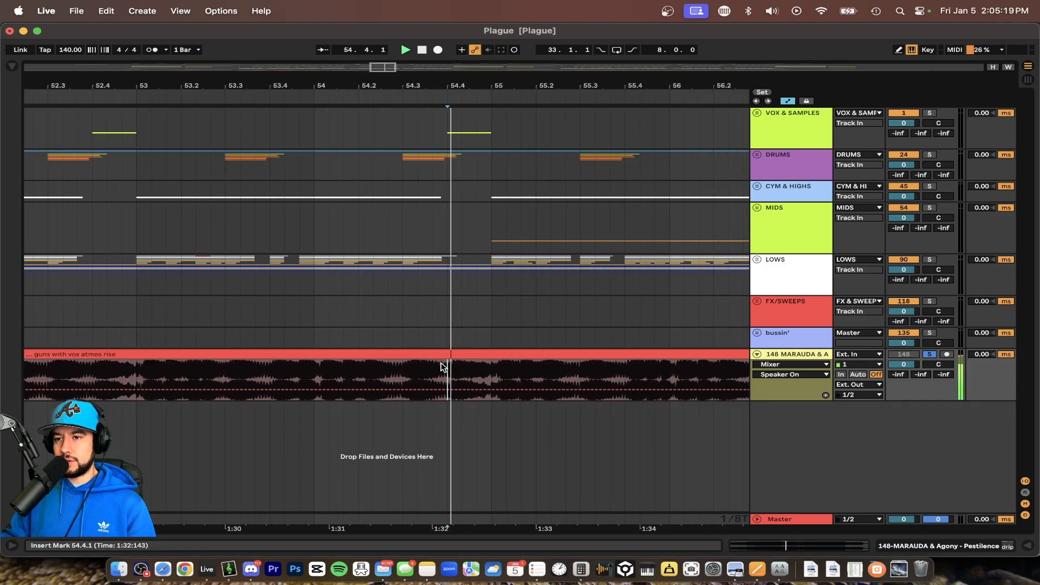
left_click(92, 376)
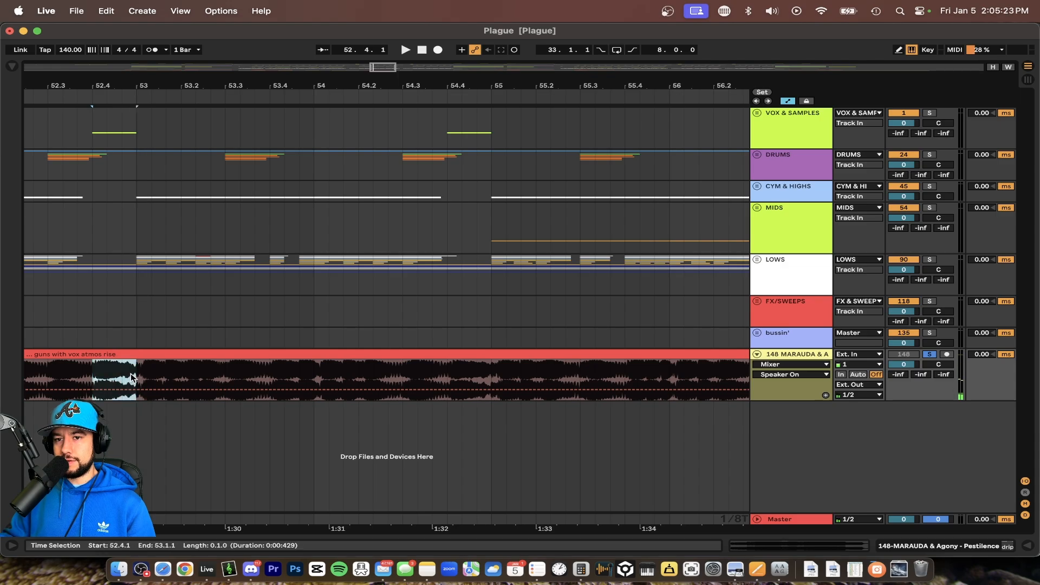
left_click(451, 372)
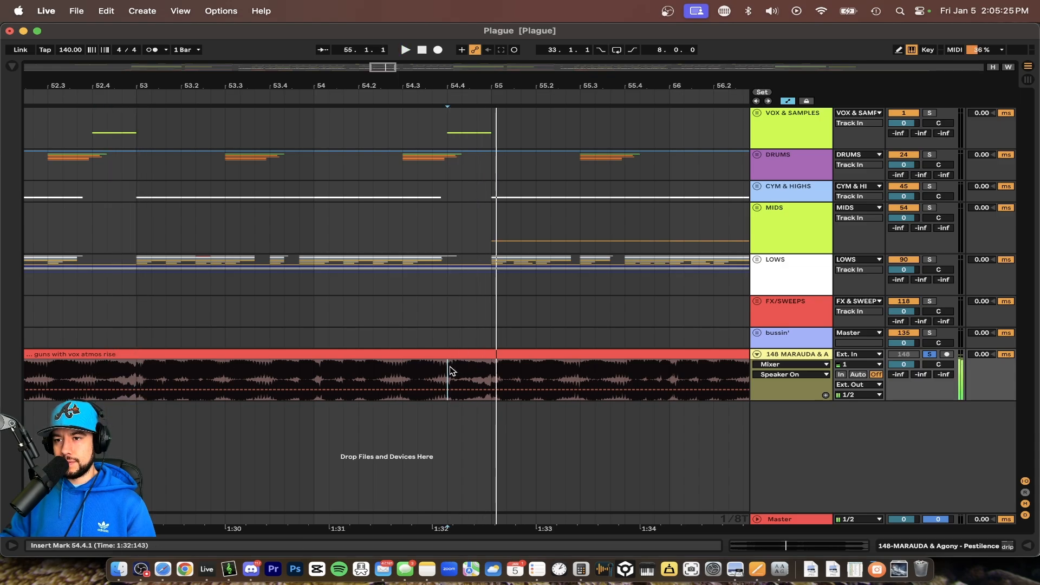
Step: Select 52.3.3 to 53.1.1 in the guns with vox atmos rise clip and listen onward into bar 54
key("space")
scroll(451, 373, "down", 2)
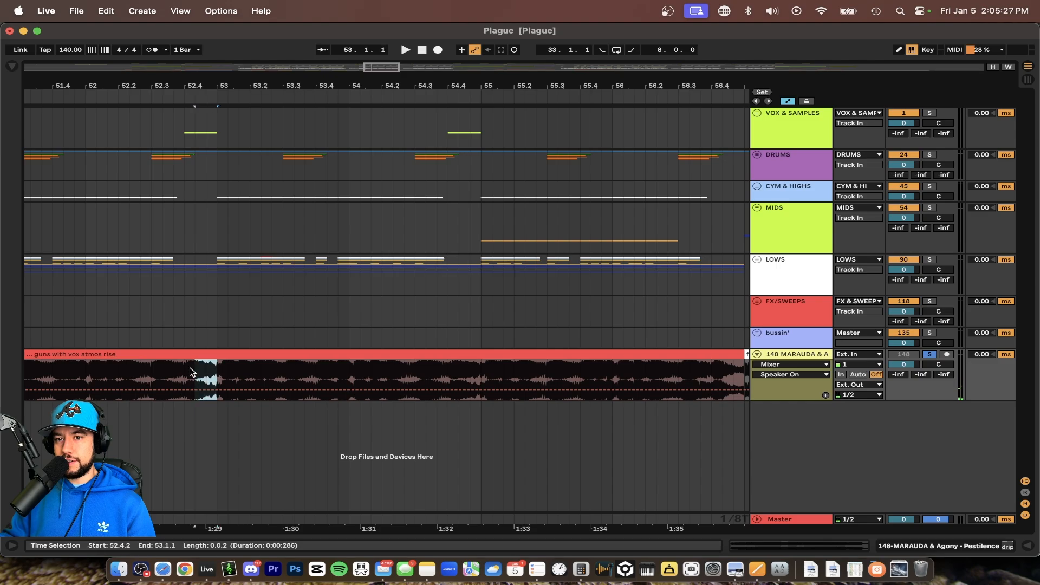
scroll(445, 374, "down", 2)
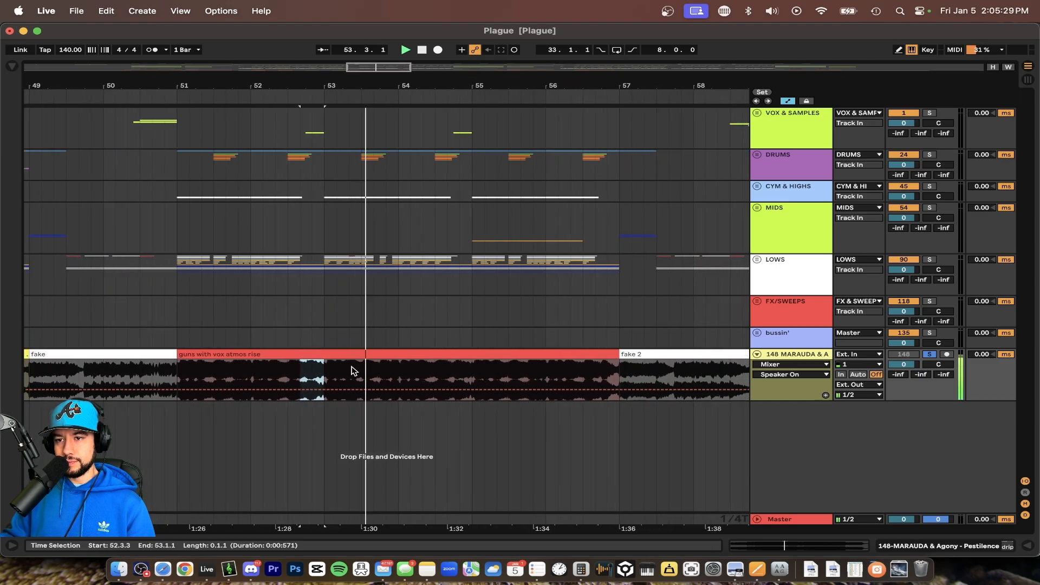
scroll(325, 379, "left", 2)
scroll(425, 372, "up", 2)
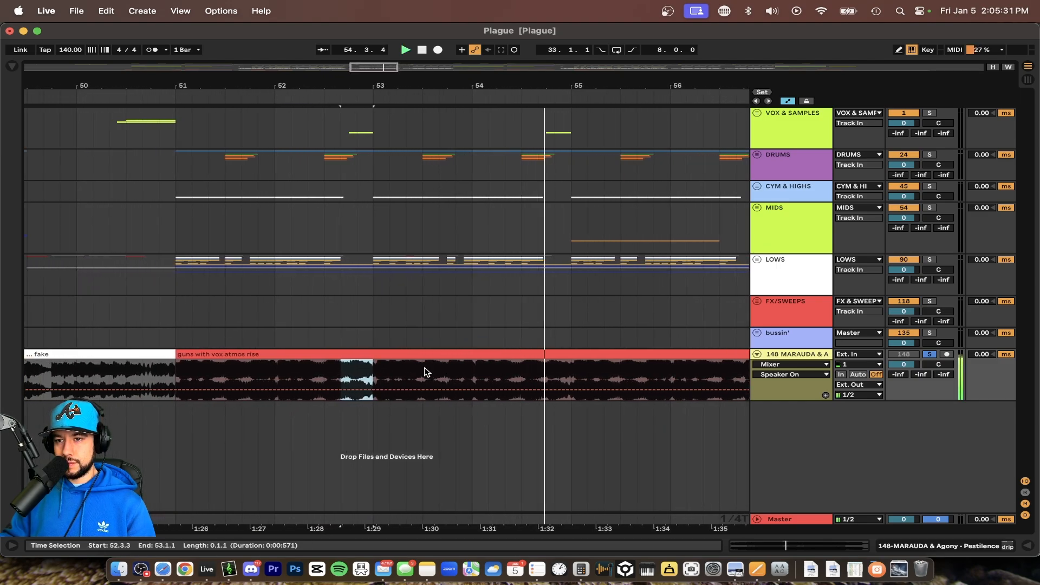
Step: Split the guns with vox atmos rise clip at 52.3.1, at 53.1.1 and late in bar 54
key("space")
left_click_drag(317, 377, 176, 377)
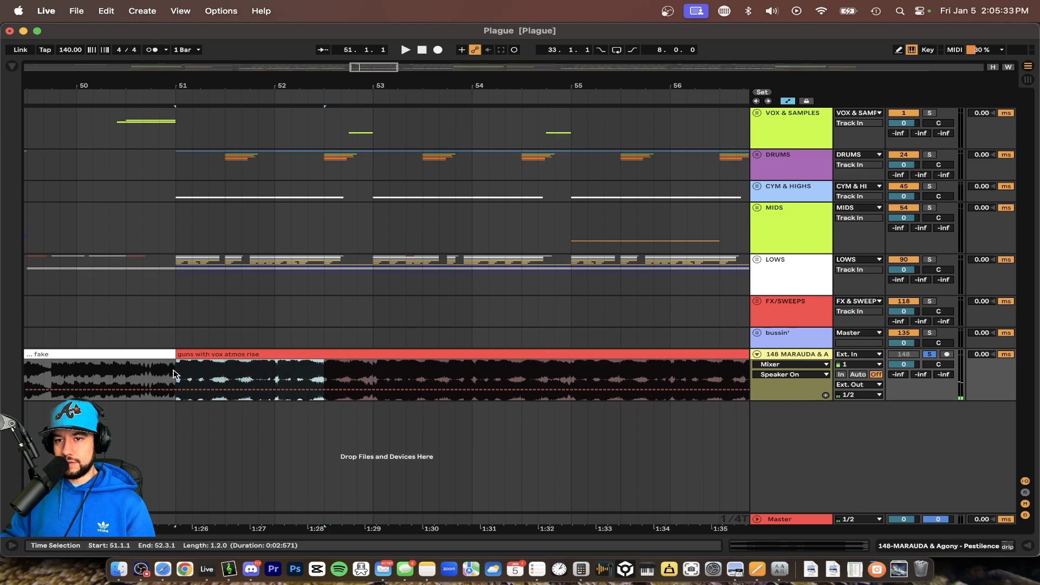
key("super+e")
left_click_drag(373, 378, 537, 377)
key("super+e")
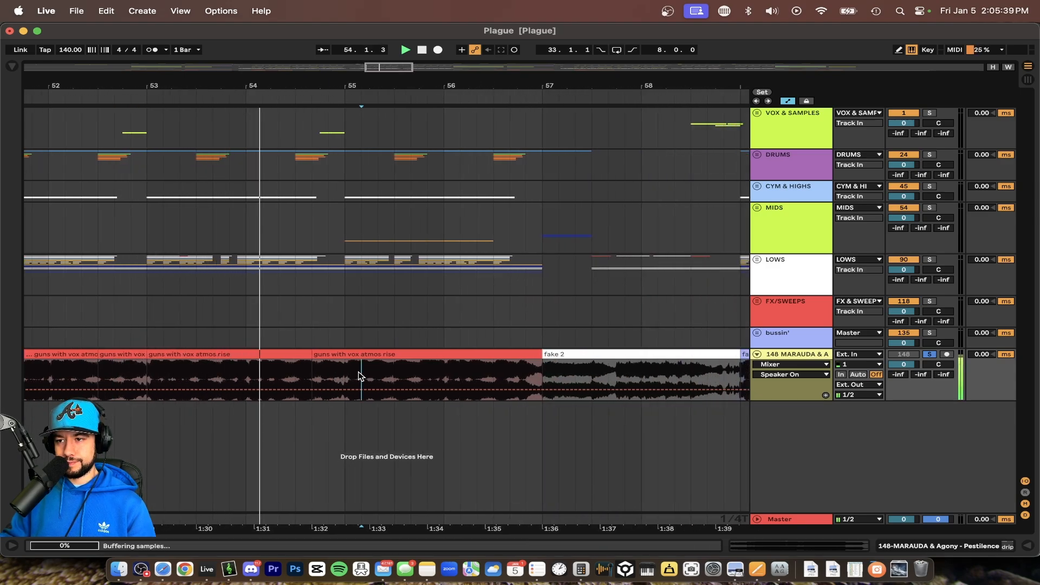
Step: Listen to the fake 2 clip from bar 57 and select its ending from 58.3.1 to 59.1.1
left_click(396, 354)
scroll(398, 353, "right", 3)
scroll(396, 354, "down", 2)
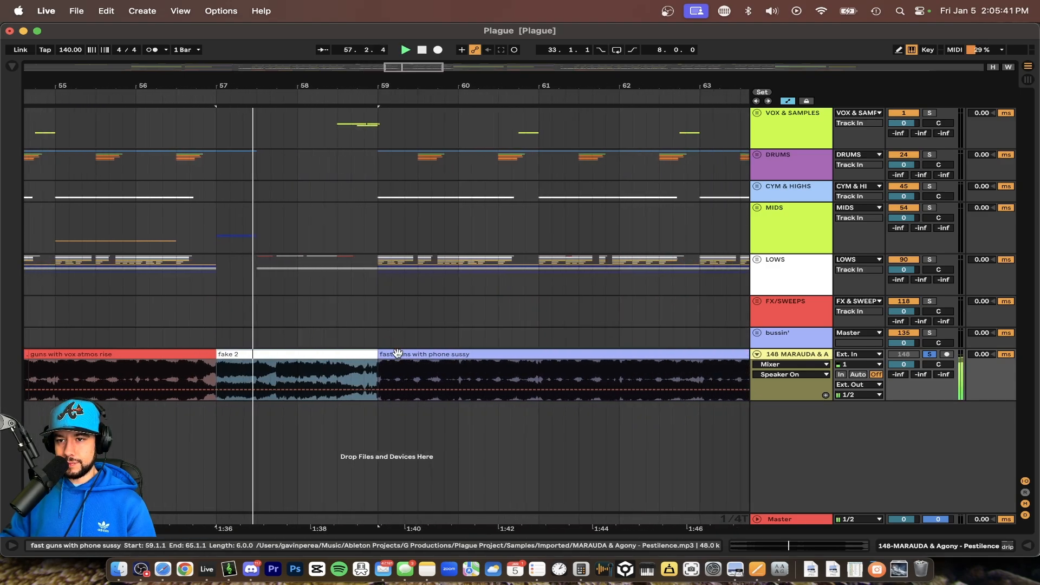
scroll(397, 351, "up", 4)
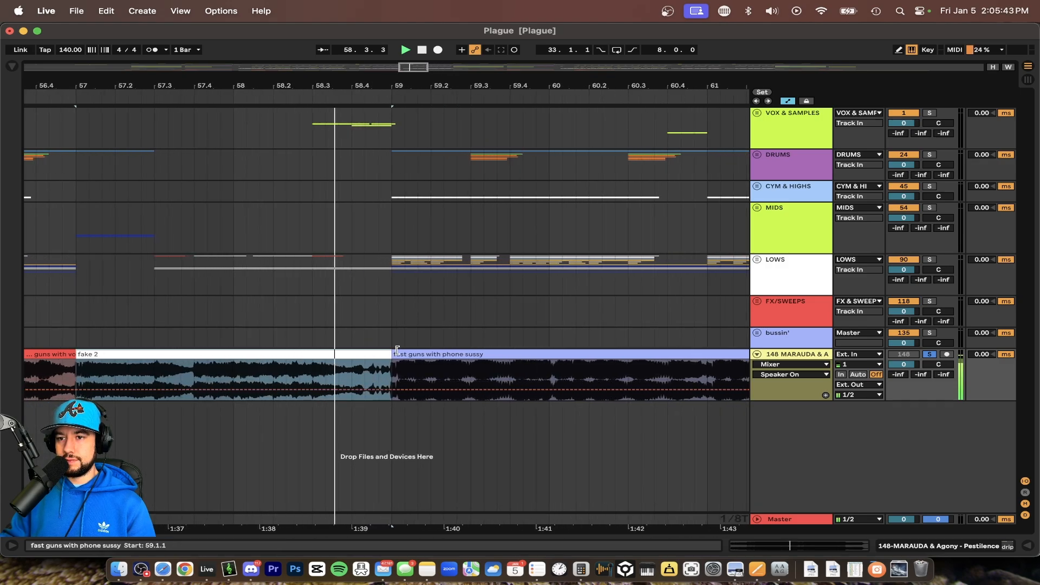
key("space")
left_click_drag(392, 369, 313, 374)
Step: Review the whole arrangement and select the drop on the reference track from 33.1.1 to 65.1.1
scroll(311, 374, "down", 5)
scroll(291, 376, "right", 5)
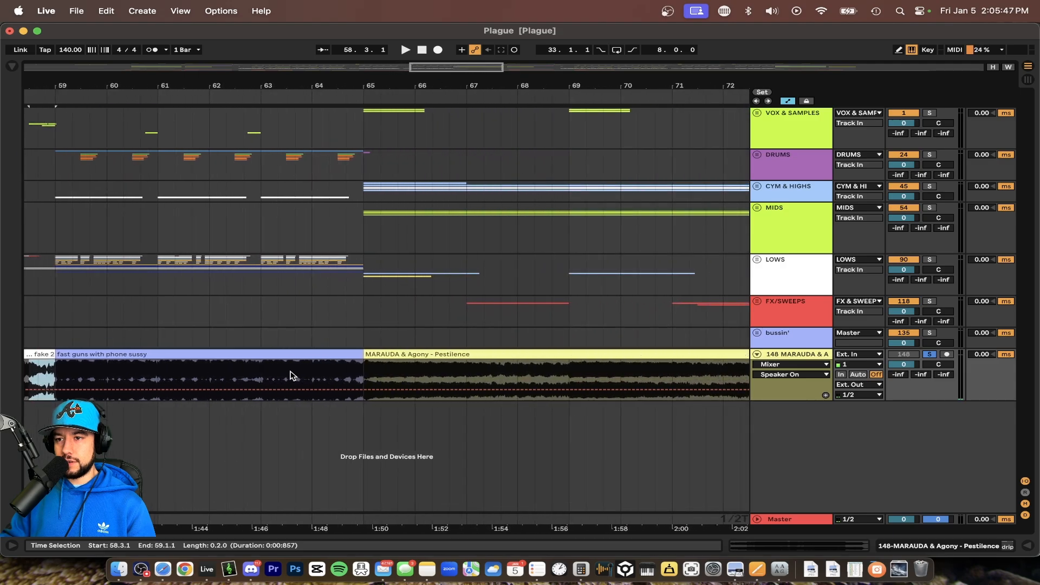
scroll(291, 375, "down", 8)
scroll(291, 375, "left", 5)
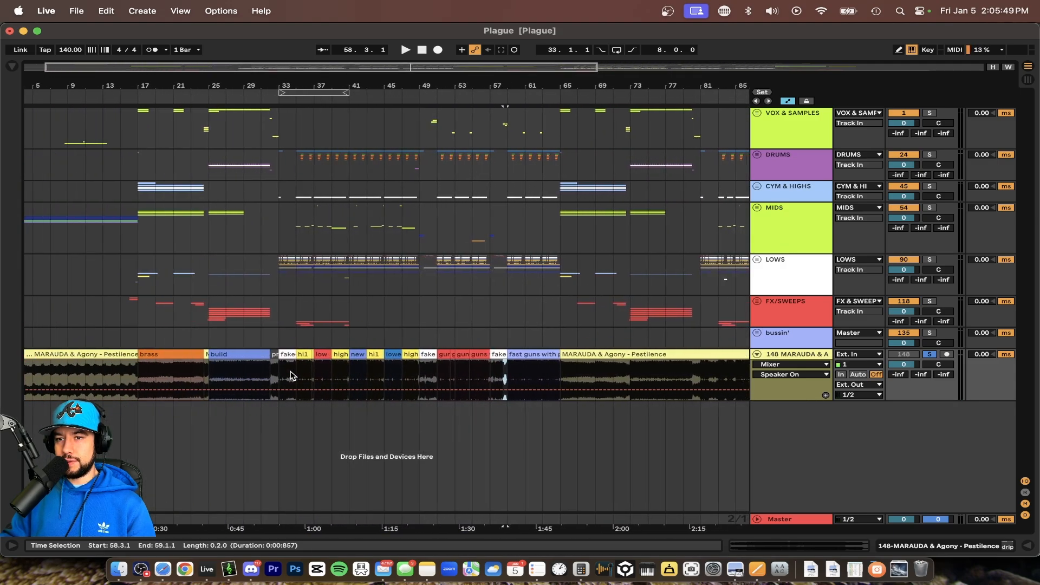
scroll(291, 375, "up", 3)
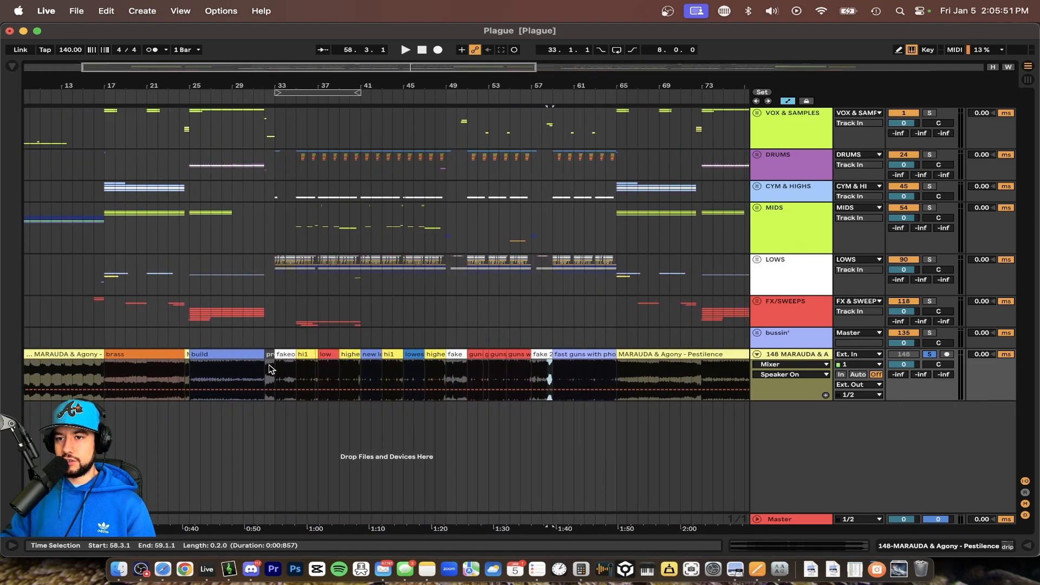
mouse_move(270, 369)
left_mouse_down()
mouse_move(559, 383)
mouse_move(271, 371)
left_mouse_up()
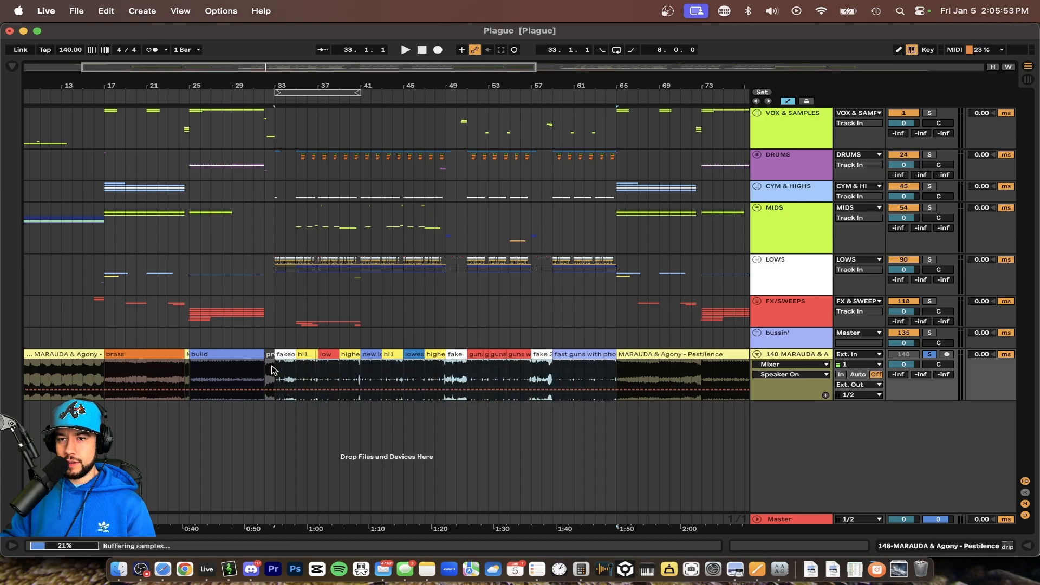
Step: Search the browser for imager and load Ozone Imager 2 onto the MARAUDA & Agony - Pestilence reference track
scroll(274, 371, "left", 5)
scroll(340, 350, "up", 2)
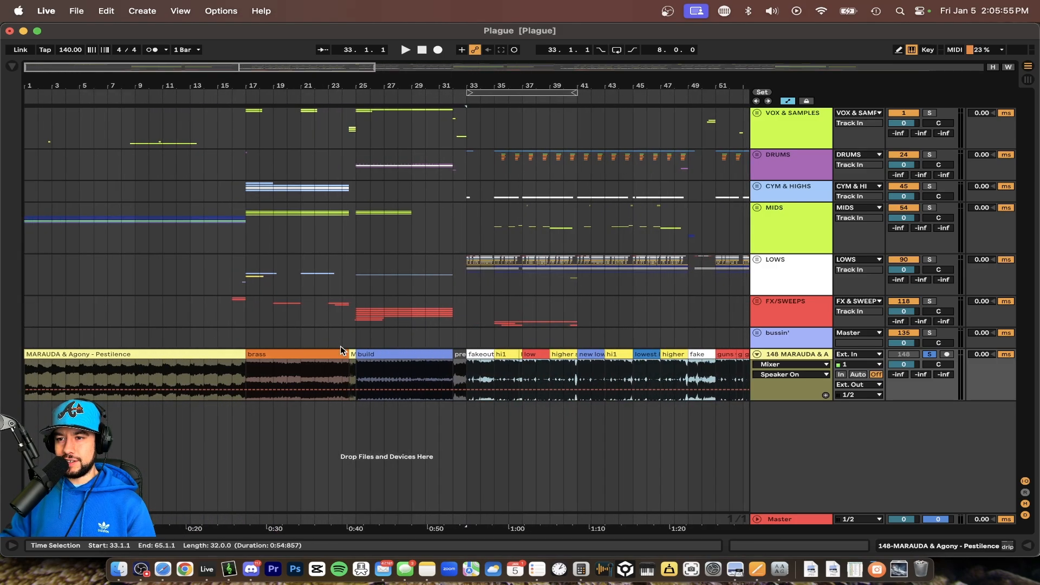
double_click(812, 357)
key("super+f")
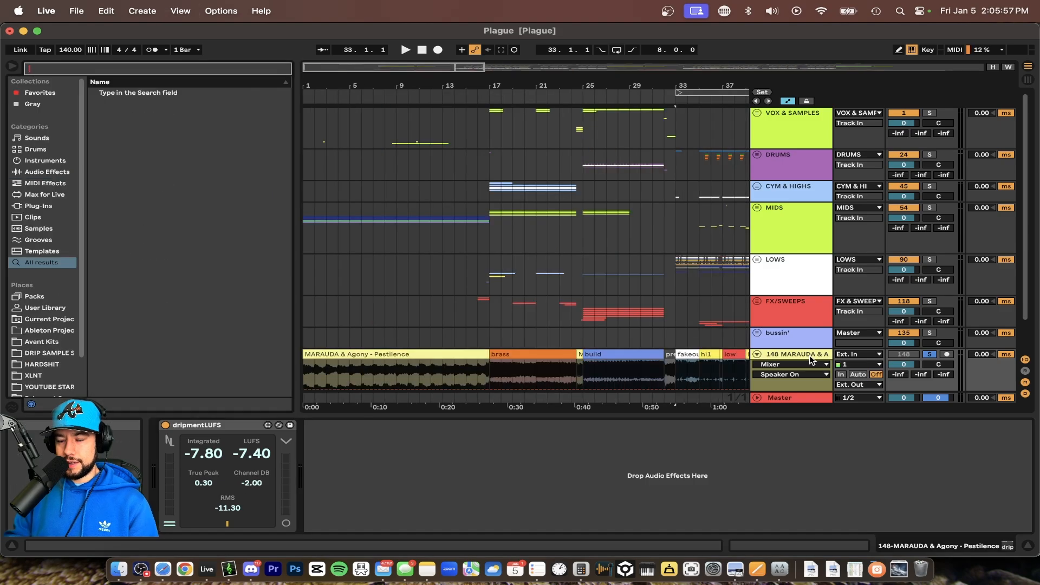
type("imager")
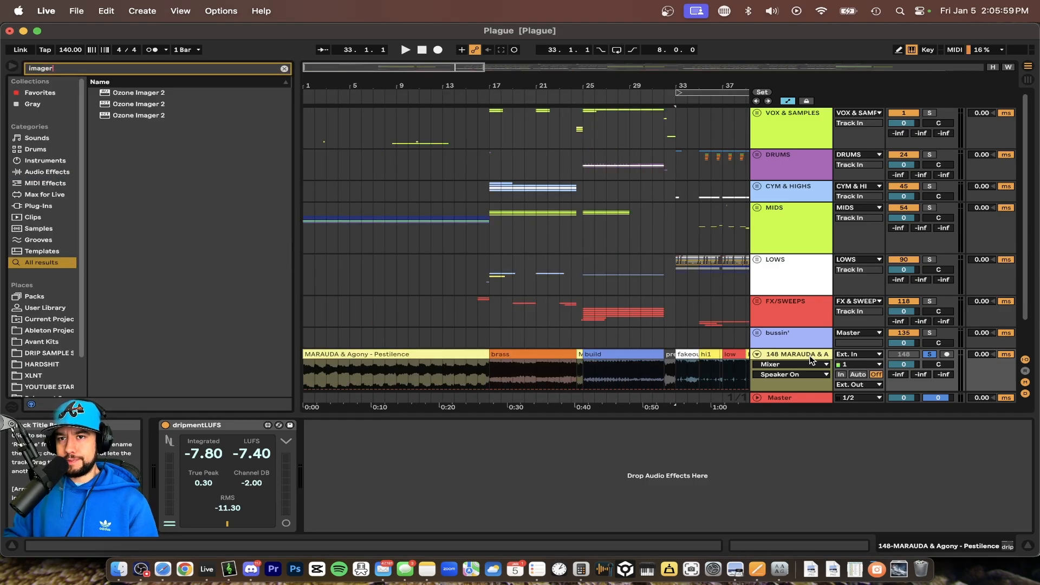
left_click(143, 116)
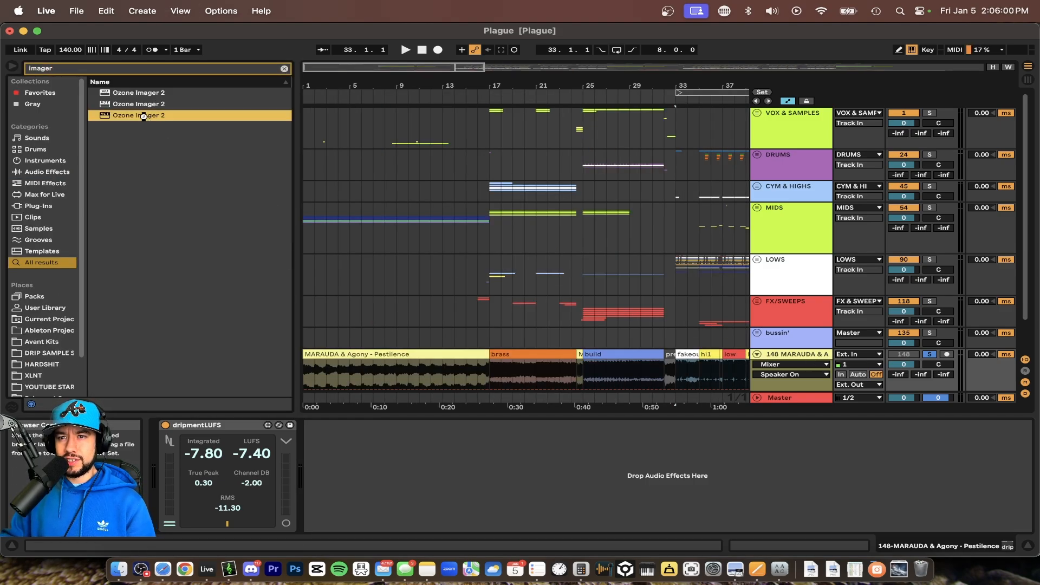
scroll(412, 315, "down", 2)
Step: Play the intro clip from 1.1.1, examine its stereo image in Ozone Imager 2, and close the plugin window
left_click(415, 318)
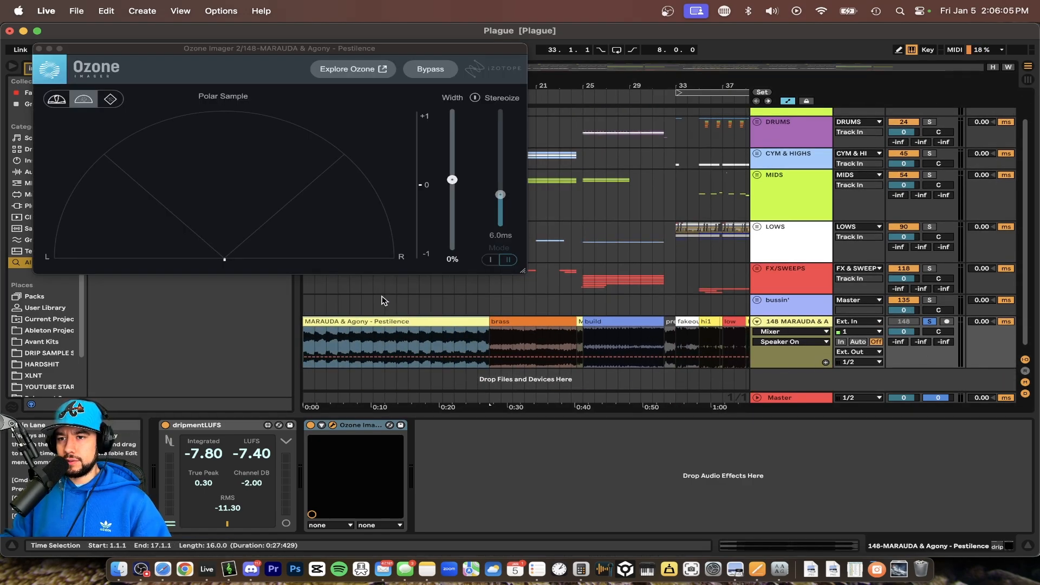
key("space")
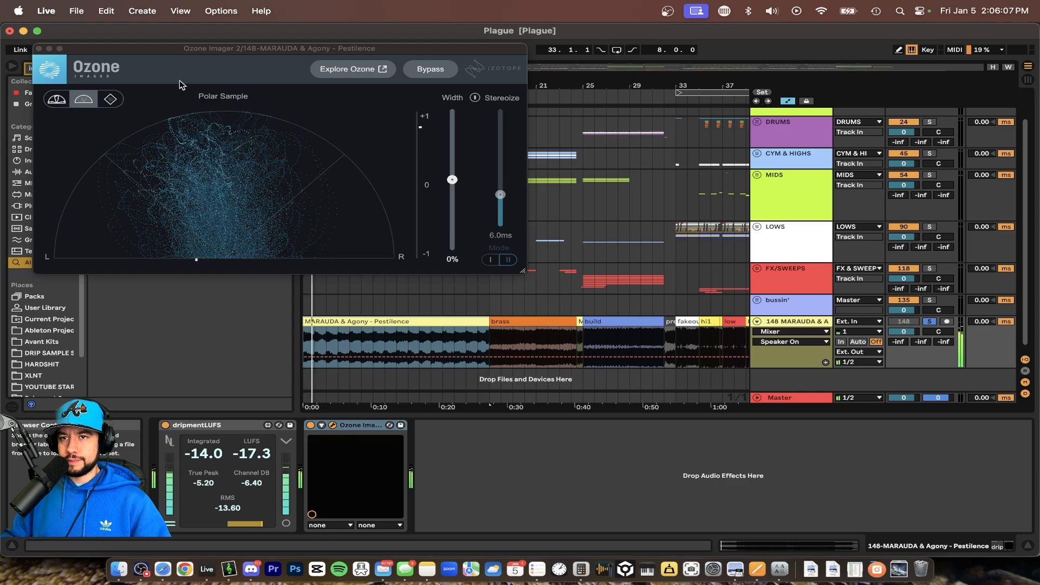
left_click_drag(152, 48, 601, 298)
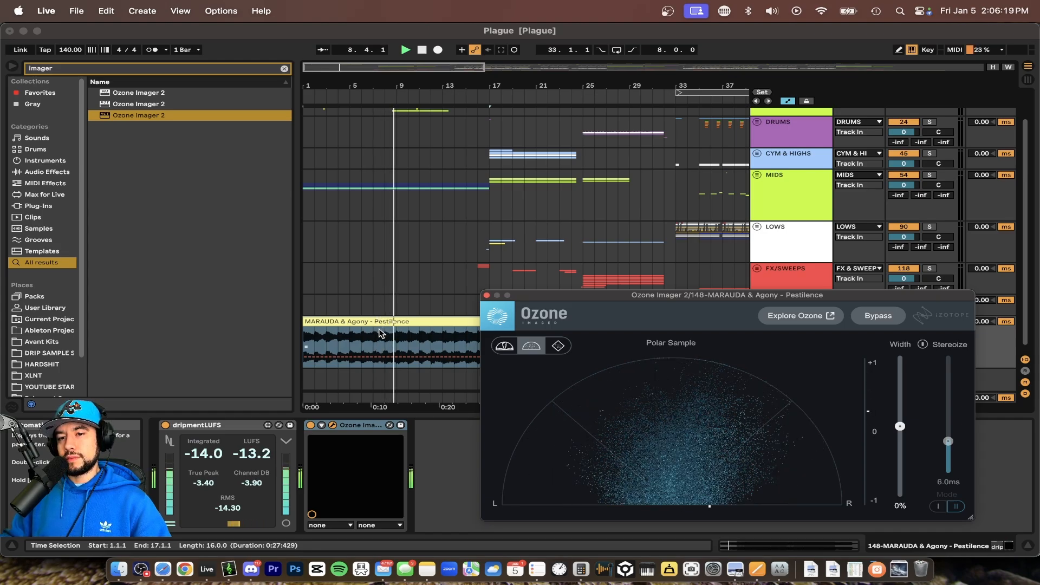
left_click(486, 296)
Step: Start playback from the brass clip at bar 17 and rename the intro clip -14 lufs
left_click(539, 321)
key("space")
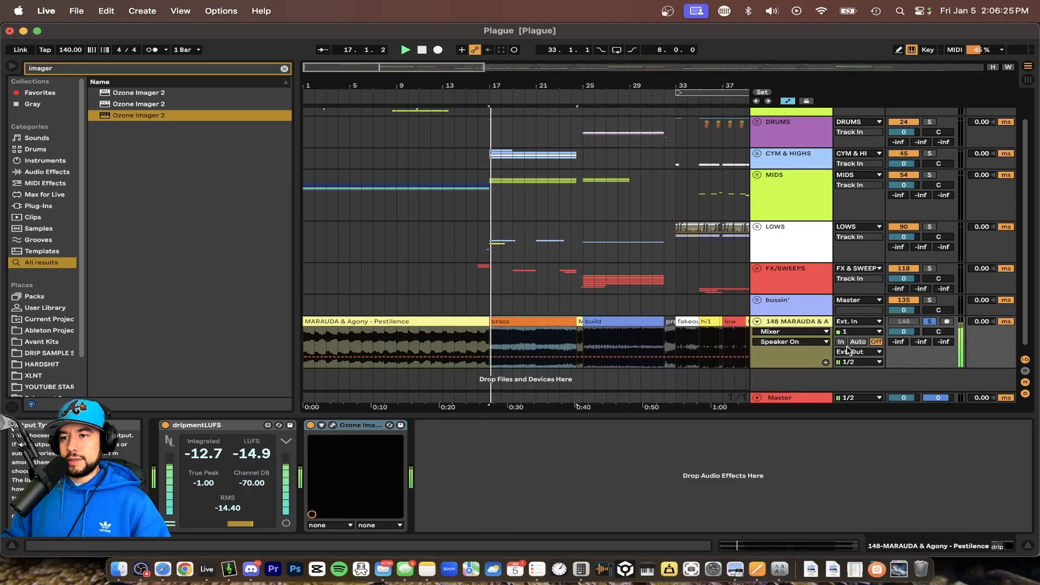
left_click(401, 322)
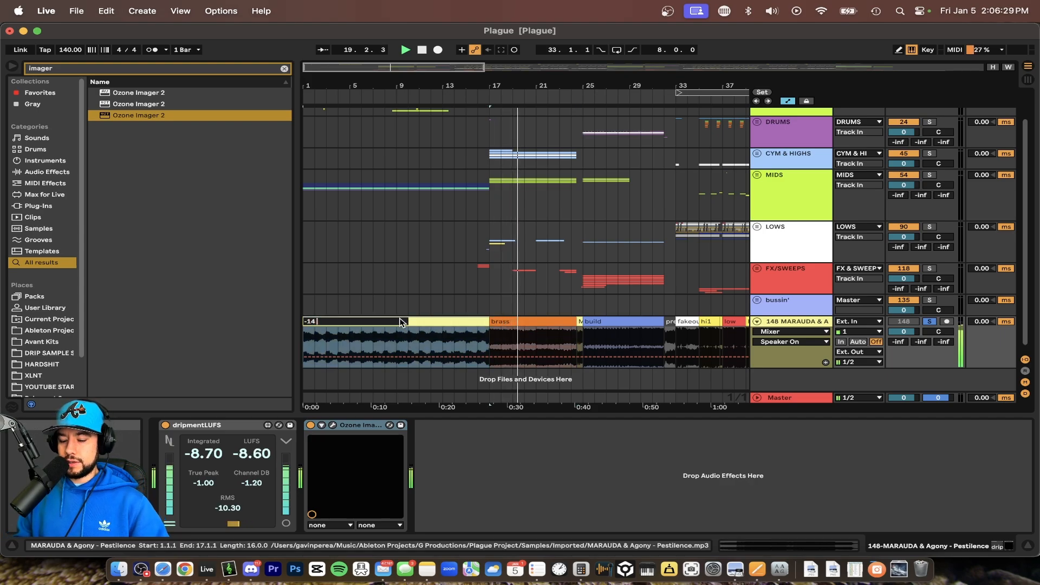
type("-14 lufs")
key("Return")
Step: Rename the brass clip at bar 17 as -8 lufs
left_click(540, 334)
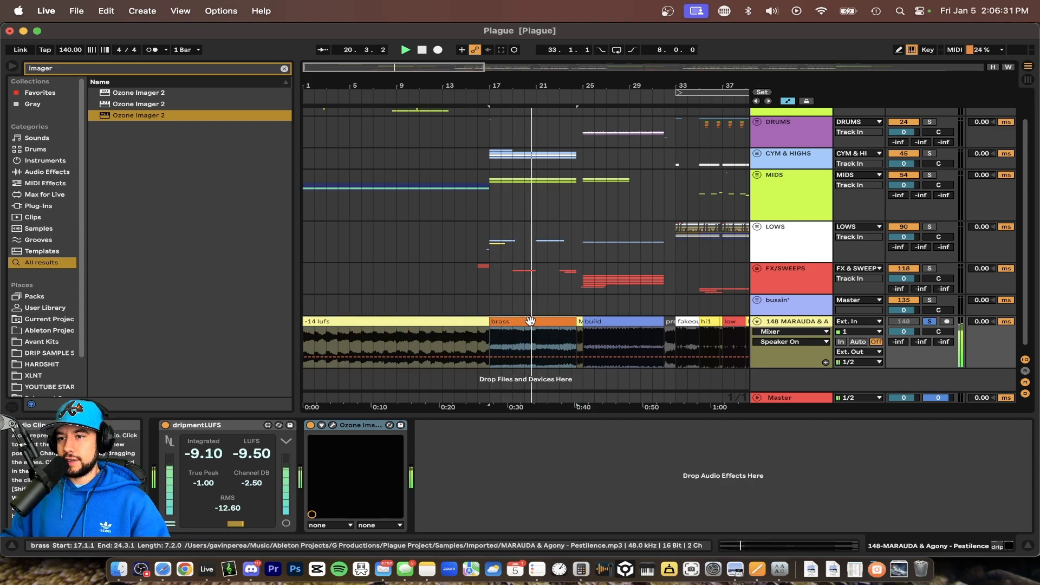
key("super+r")
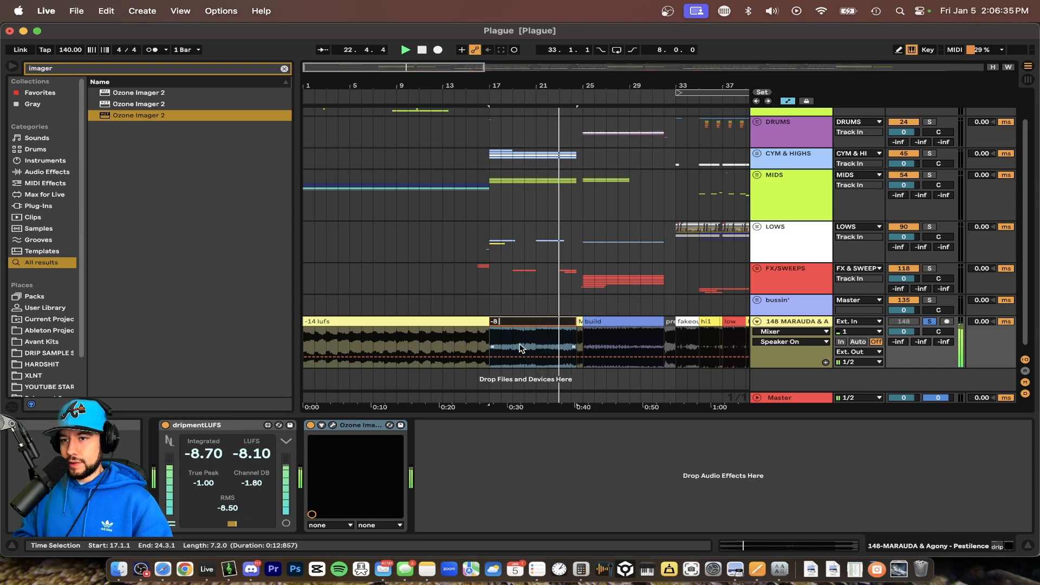
type("-8 lufs")
key("Return")
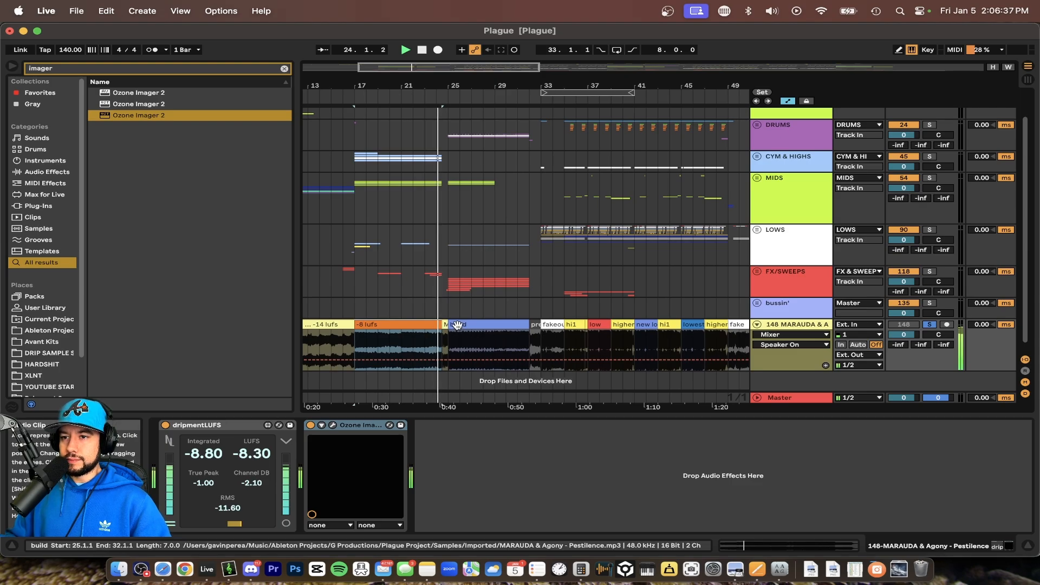
Step: Rename the build clip at bar 25 as build-5
left_click(485, 326)
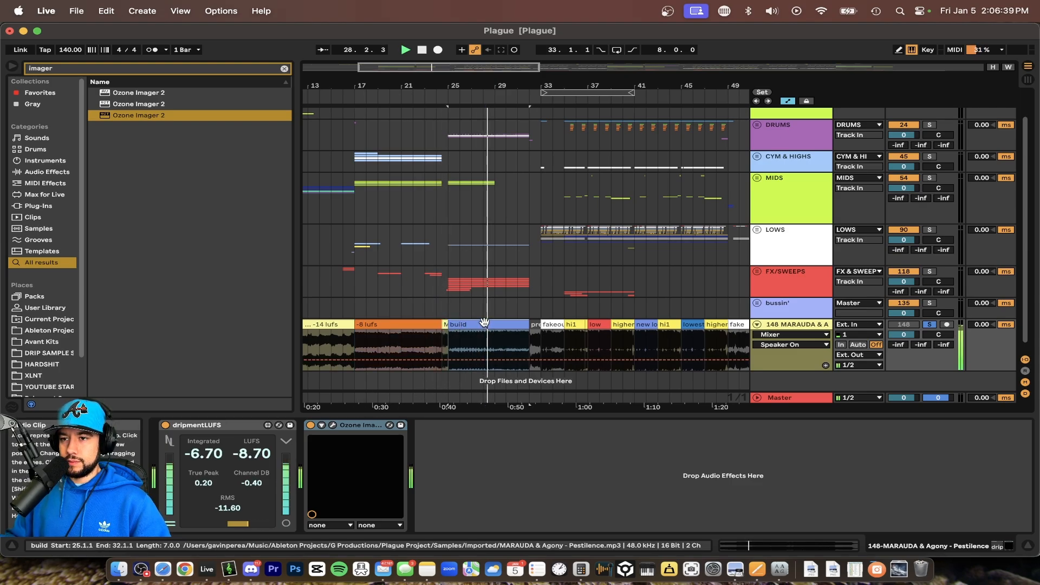
key("super+r")
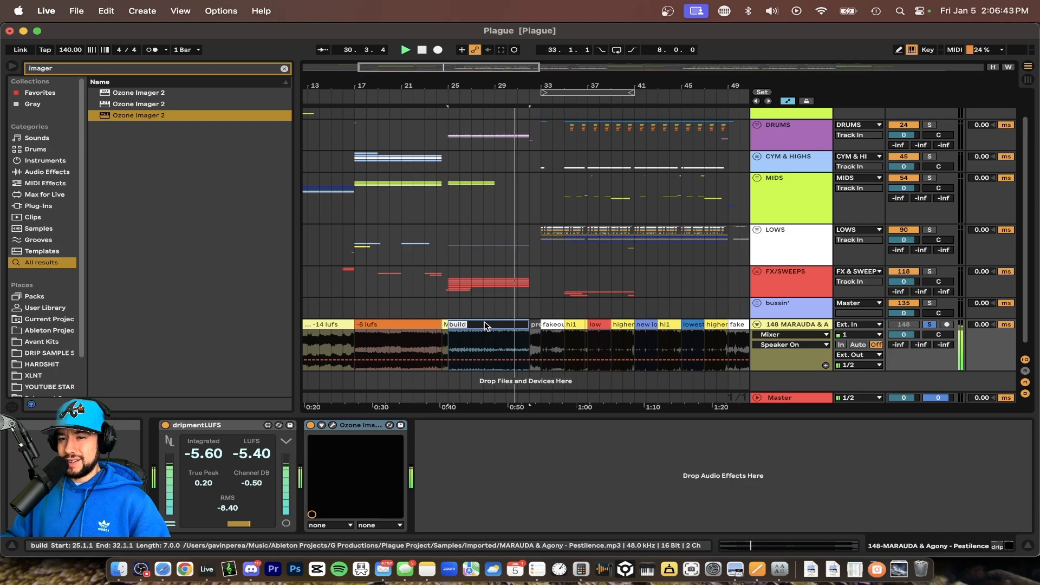
type("-5")
key("Return")
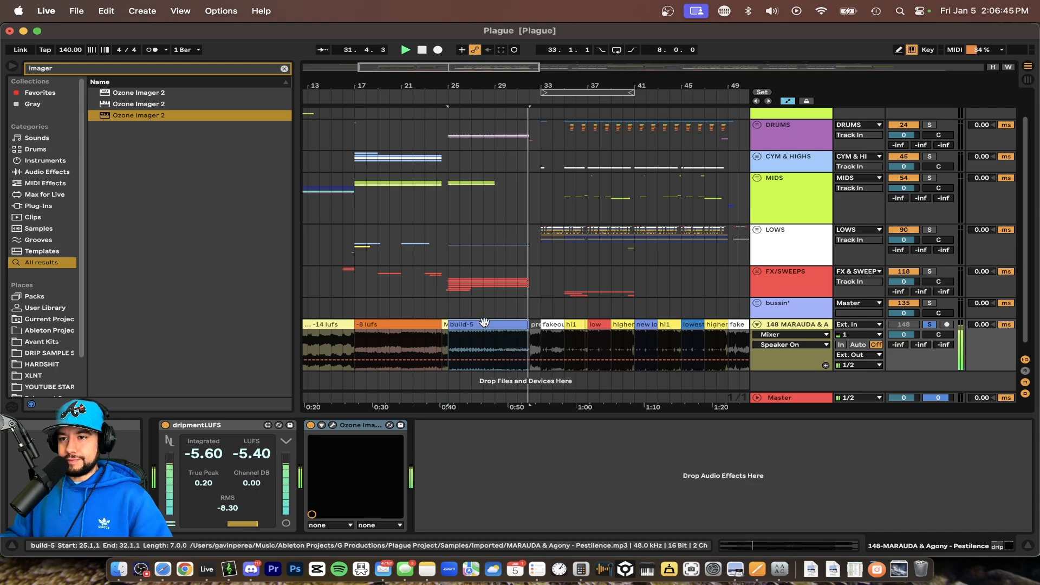
Step: Play the reference drop from the hi1 clip at bar 35 and read its loudness on the dripmentLUFS meter
left_click(572, 323)
key("space")
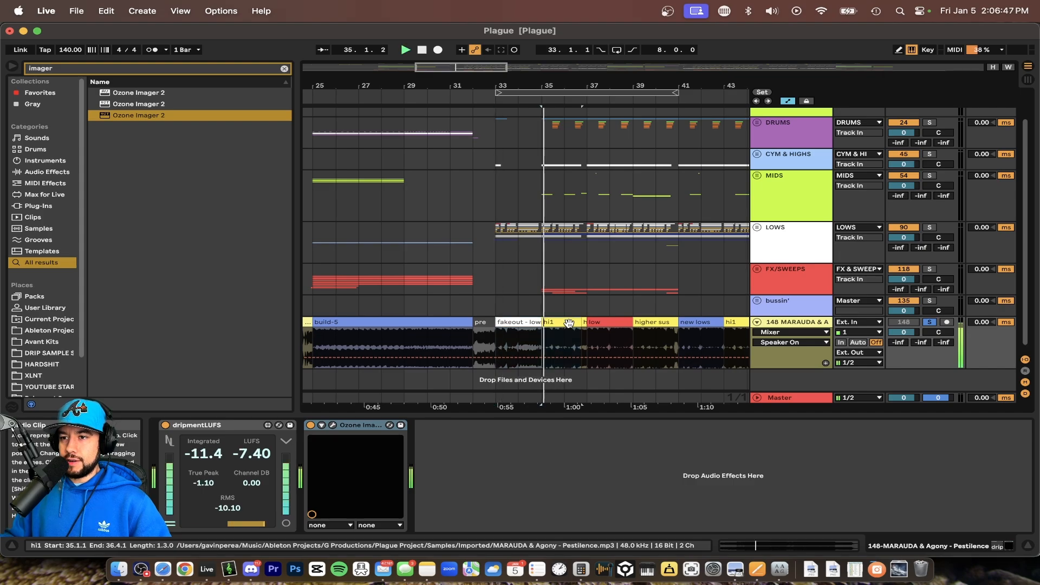
scroll(563, 323, "right", 5)
scroll(438, 335, "up", 3)
scroll(437, 335, "up", 2)
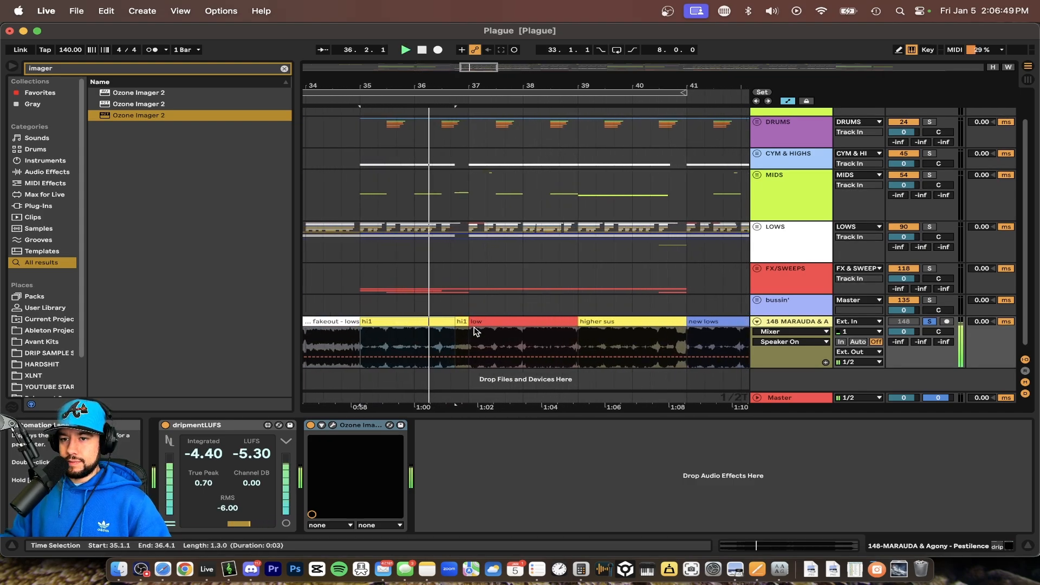
scroll(479, 325, "up", 1)
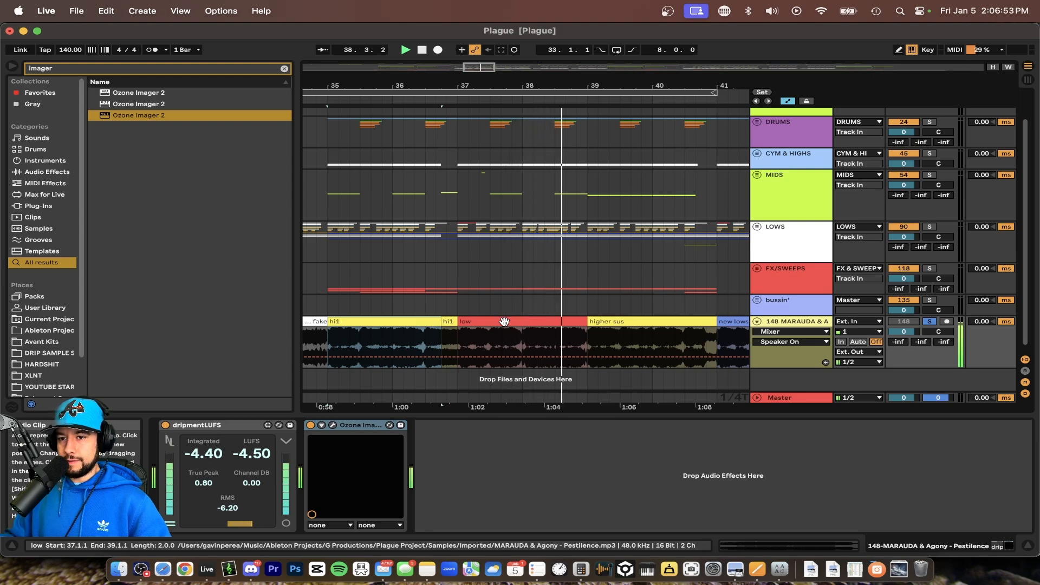
Step: Rename the higher sus clip at bar 39 as higher sus -3 lufs and stop playback
scroll(507, 323, "down", 4)
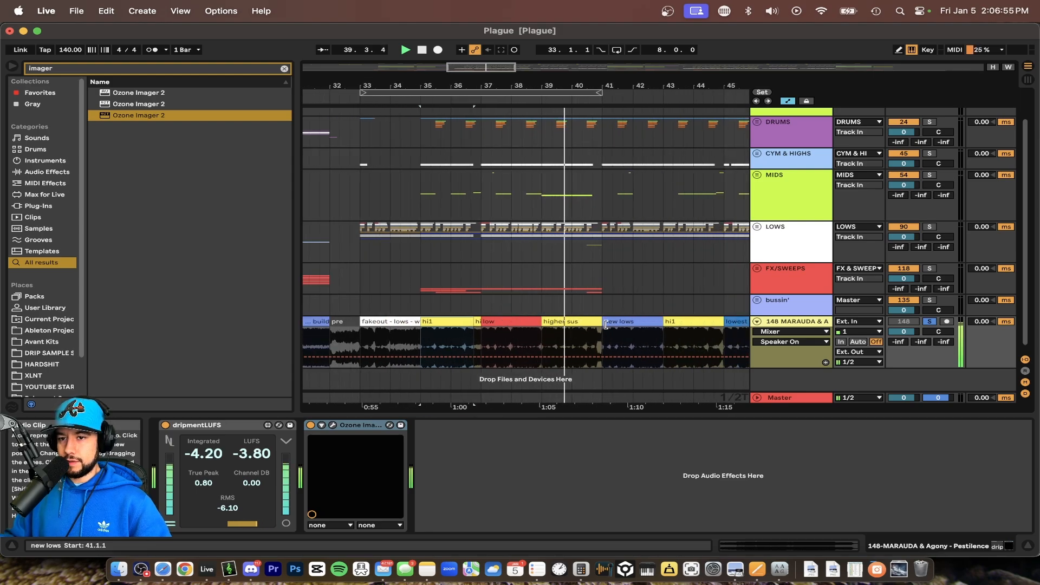
scroll(606, 325, "right", 3)
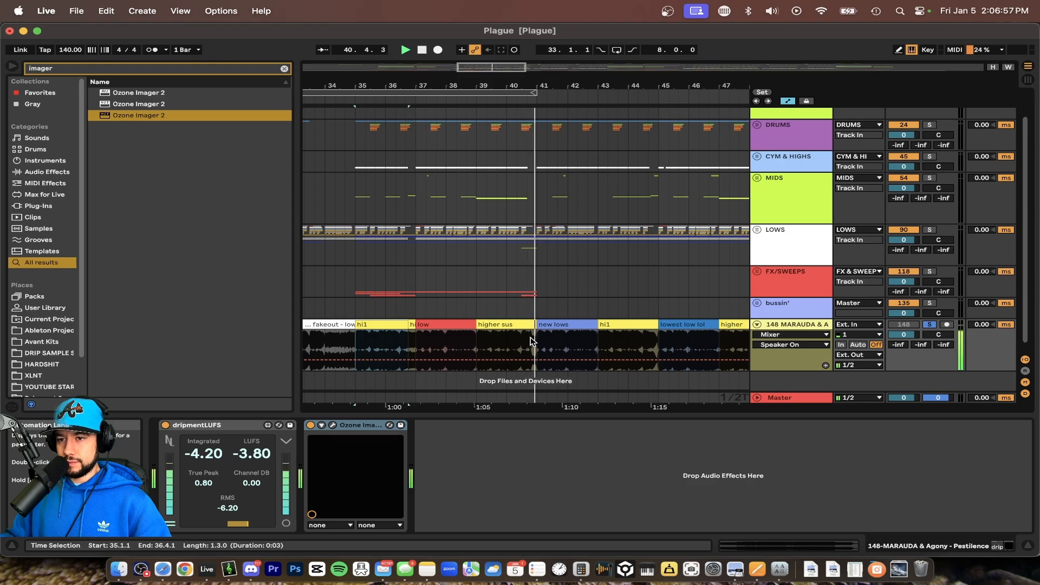
left_click_drag(531, 340, 469, 333)
key("space")
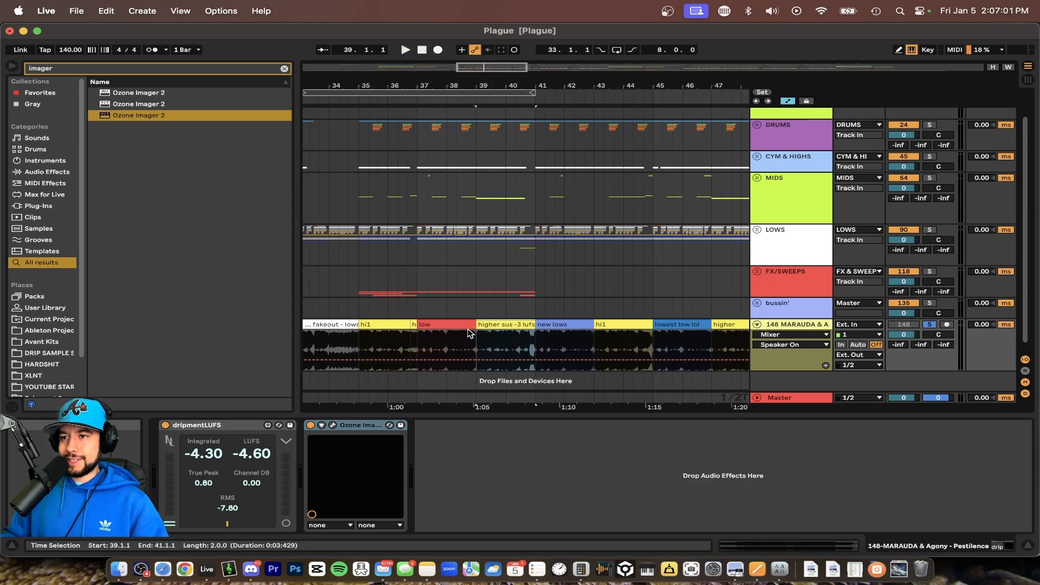
Step: Review the loudness labels on the reference clips from the intro through the build to the drop
scroll(392, 321, "down", 8)
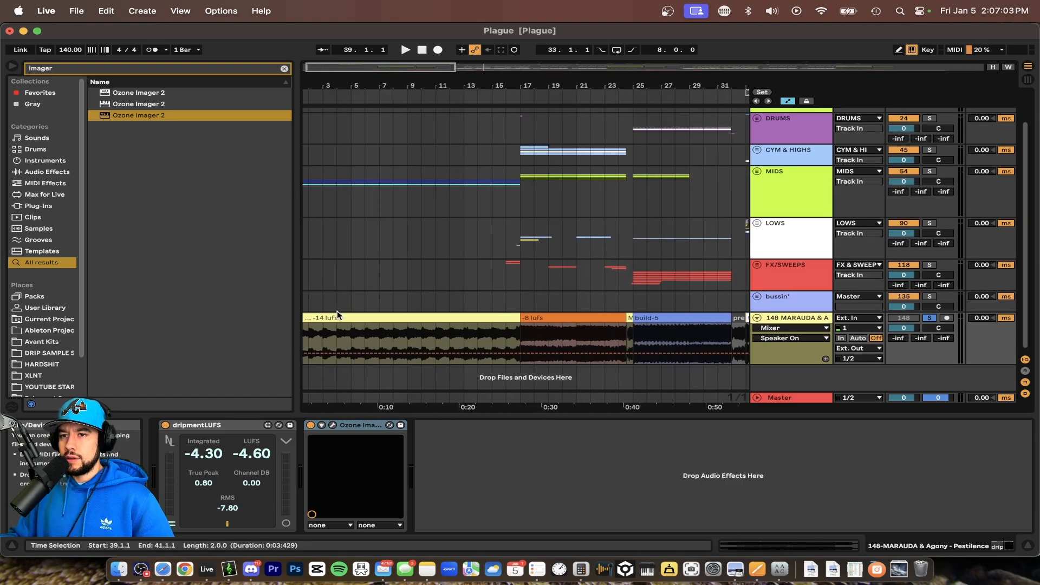
scroll(337, 306, "up", 4)
scroll(335, 300, "up", 2)
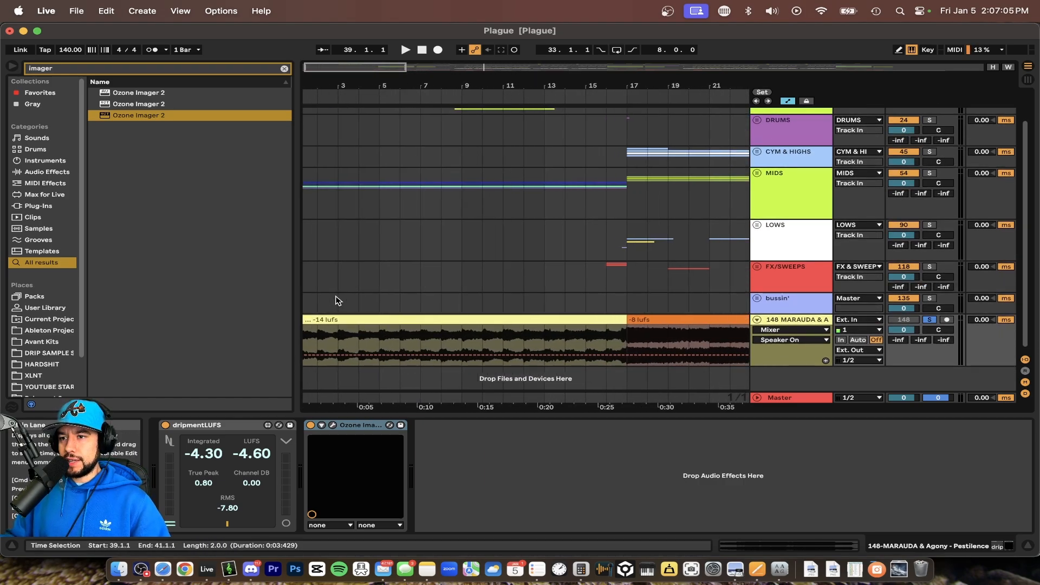
scroll(335, 301, "down", 3)
left_click(322, 313)
scroll(466, 315, "down", 2)
scroll(467, 316, "right", 5)
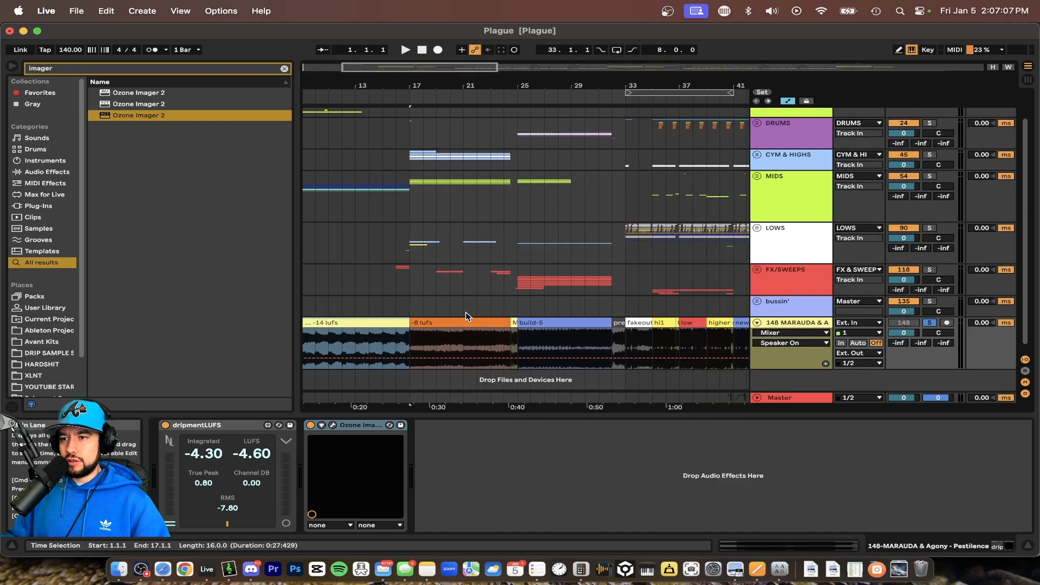
scroll(609, 312, "right", 5)
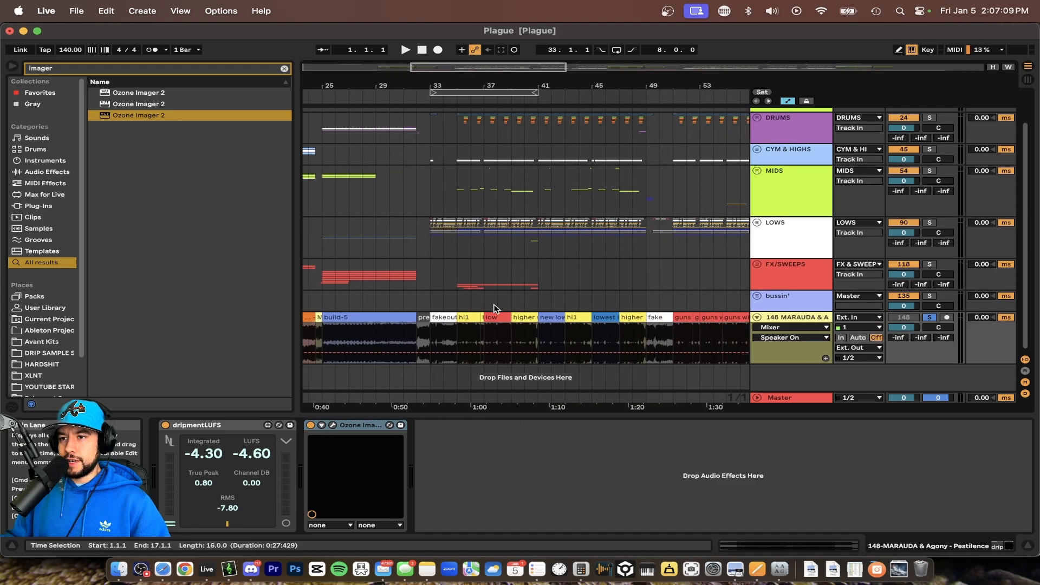
scroll(516, 306, "up", 4)
scroll(480, 320, "up", 1)
scroll(480, 320, "right", 4)
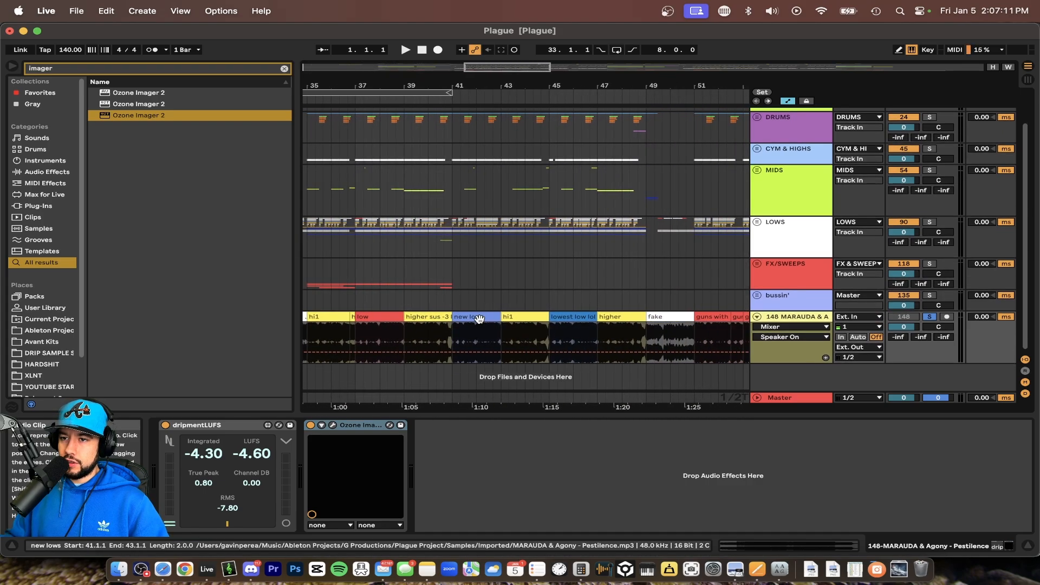
scroll(480, 318, "left", 3)
Step: Play the hi1 clip at bar 35 and examine its stereo image in Ozone Imager 2
left_click(424, 415)
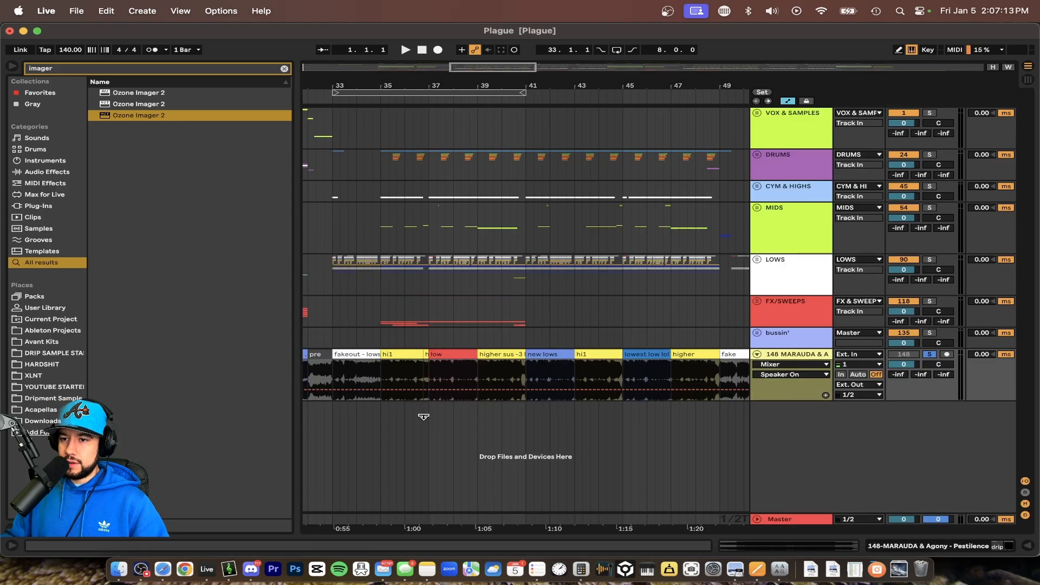
scroll(424, 416, "down", 4)
scroll(424, 416, "left", 3)
left_click(456, 356)
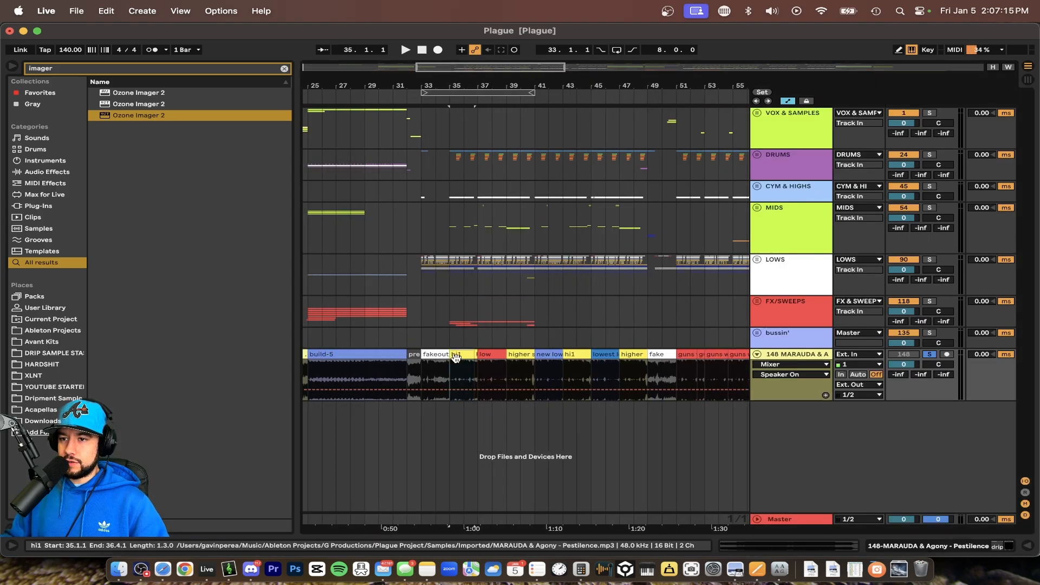
key("space")
double_click(772, 355)
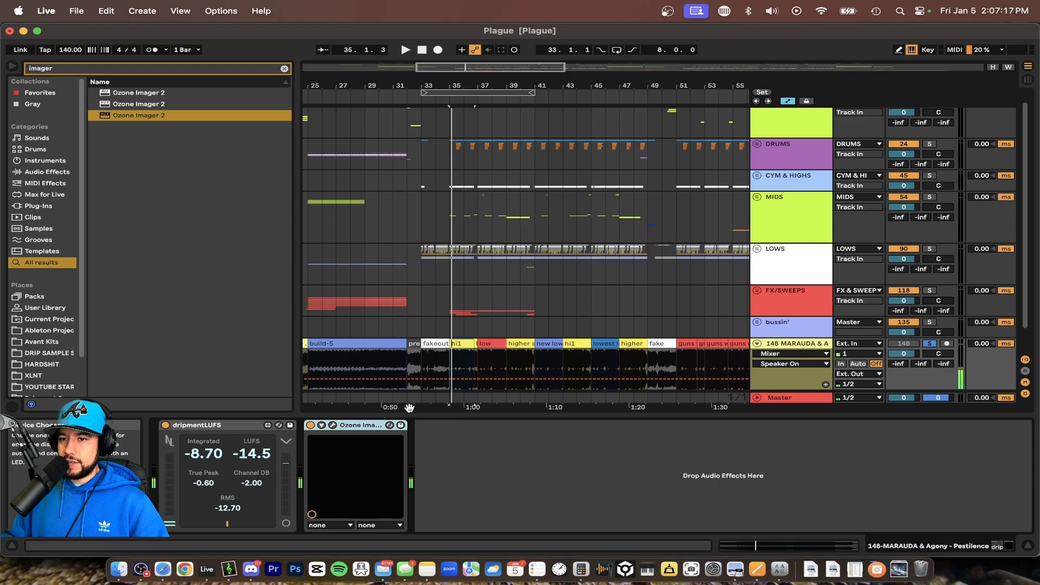
left_click(333, 425)
left_click_drag(633, 304, 602, 305)
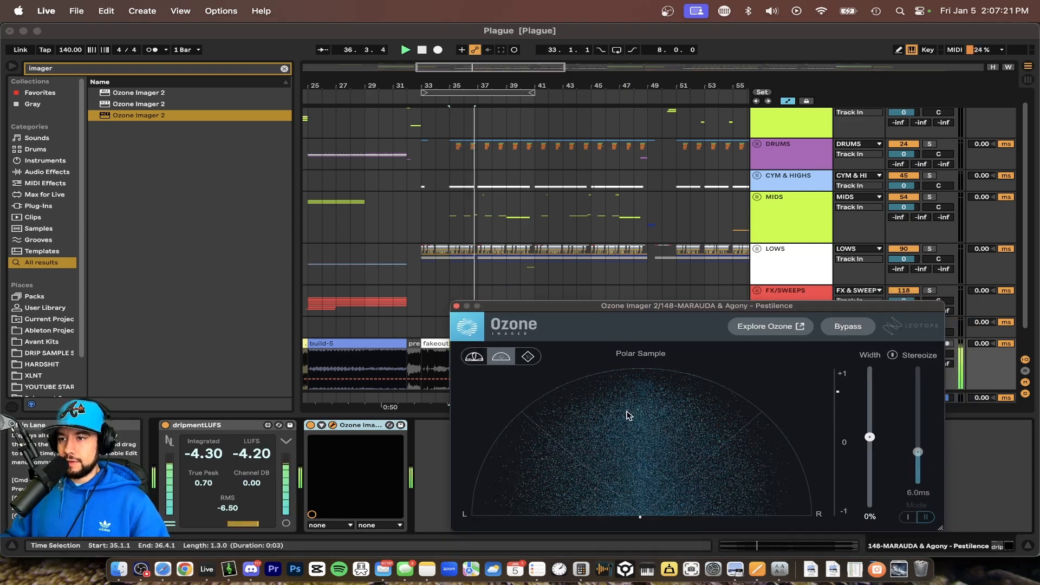
Step: Play the build-5 clip at bar 25 and compare its stereo image in Ozone Imager 2
scroll(576, 236, "down", 2)
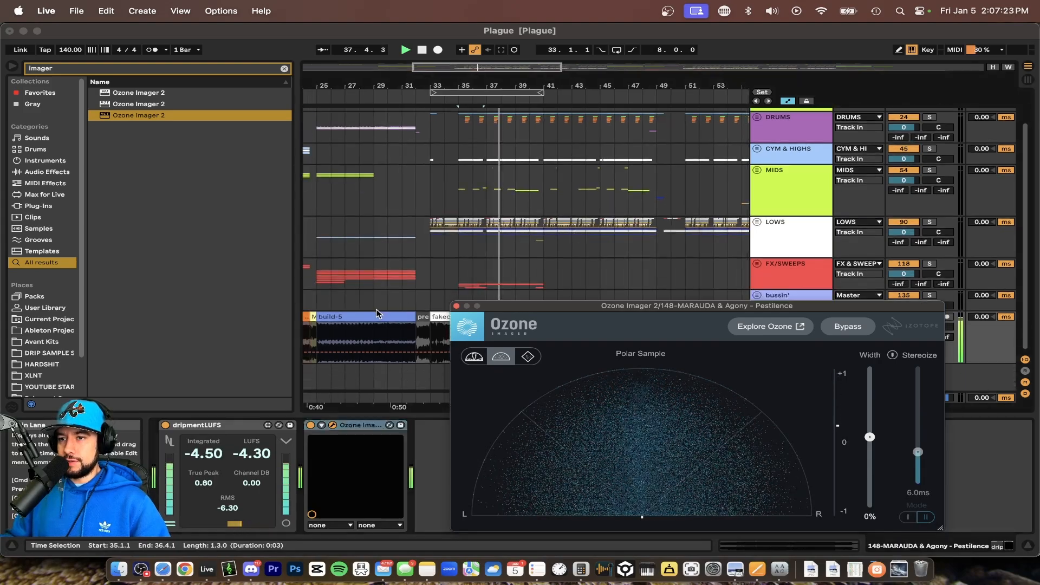
left_click(362, 313)
key("space")
key("space")
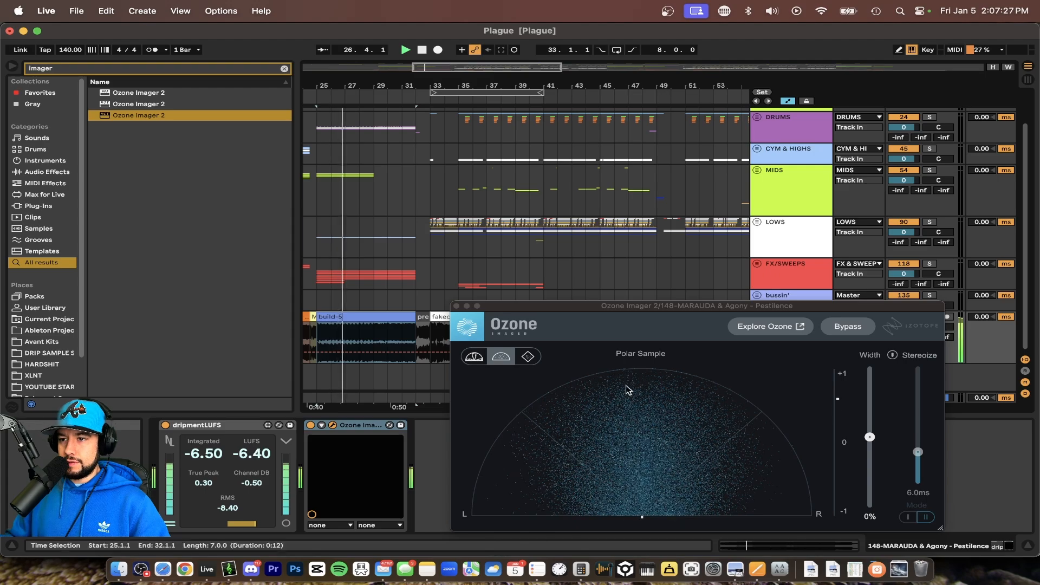
Step: Play the -8 lufs clip at bar 17, check its stereo image, and close the Ozone Imager 2 window
scroll(323, 294, "left", 5)
left_click(375, 320)
key("space")
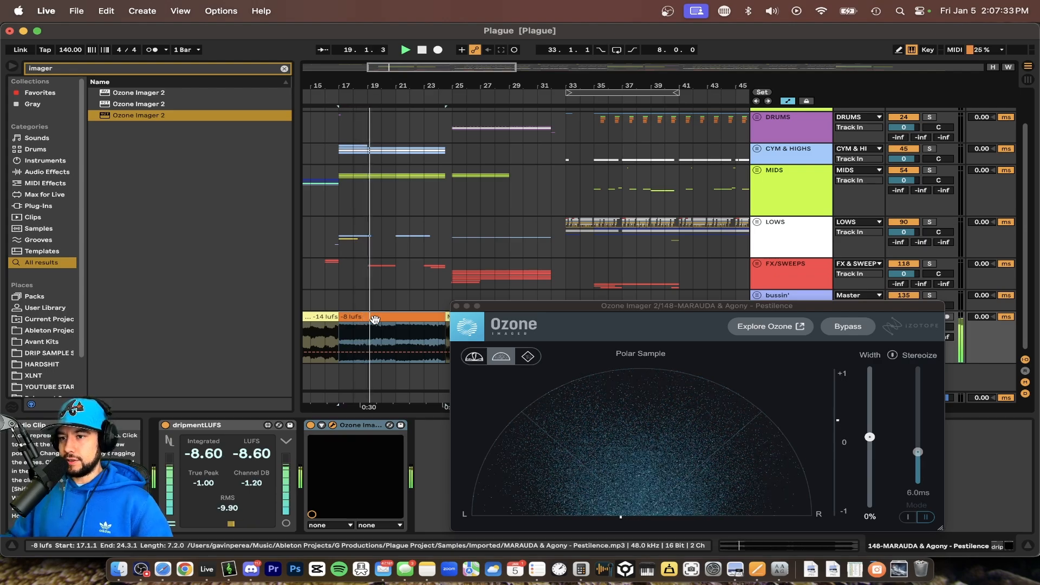
left_click(457, 307)
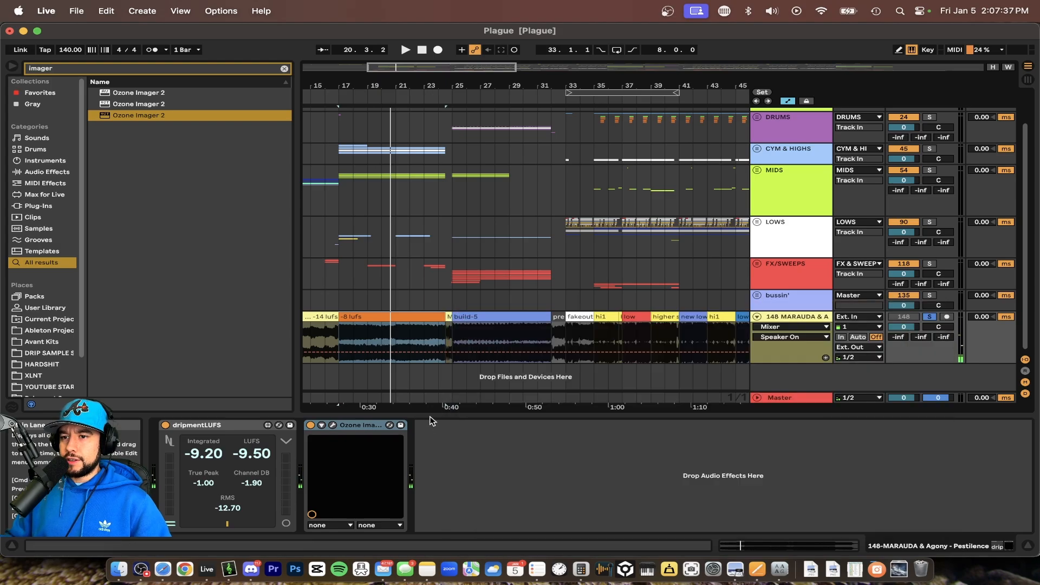
Step: Hide the device view and the browser to enlarge the arrangement
left_click_drag(426, 414, 426, 536)
left_click(345, 357)
key("super+alt+b")
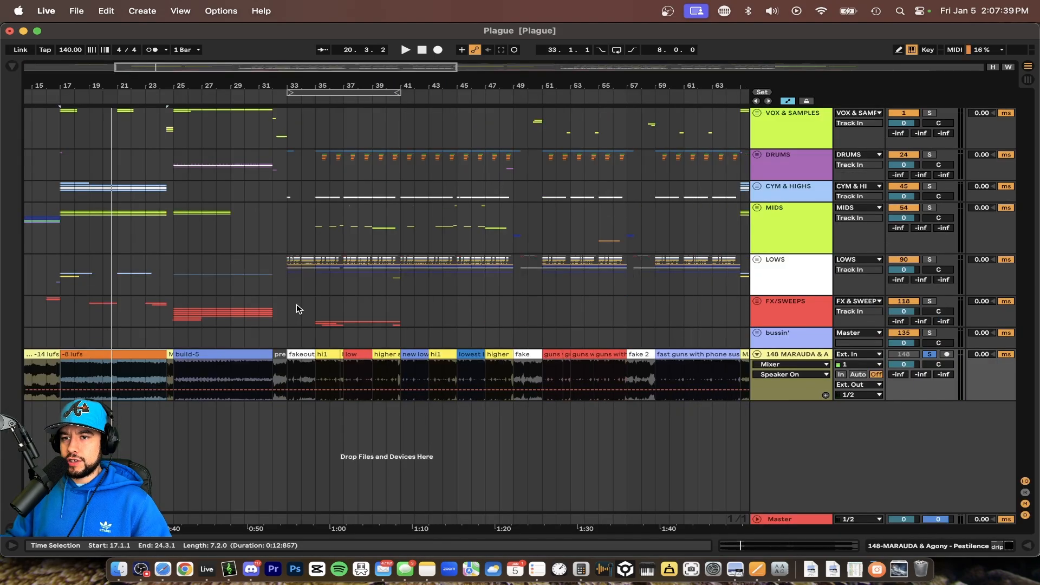
Step: Unfold all track groups in the arrangement and bring the reference track into view
left_click(117, 319)
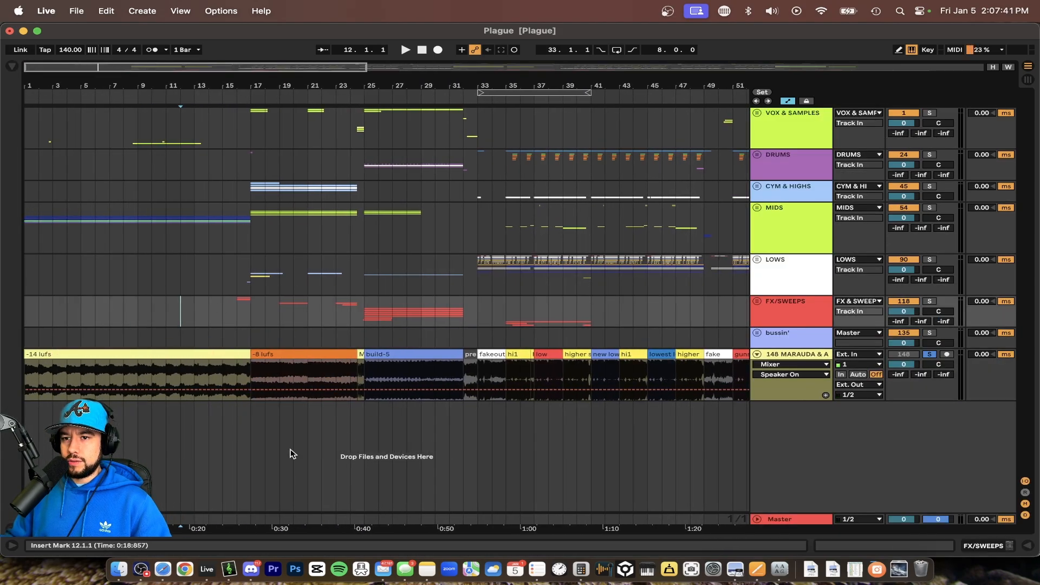
key("super+alt+u")
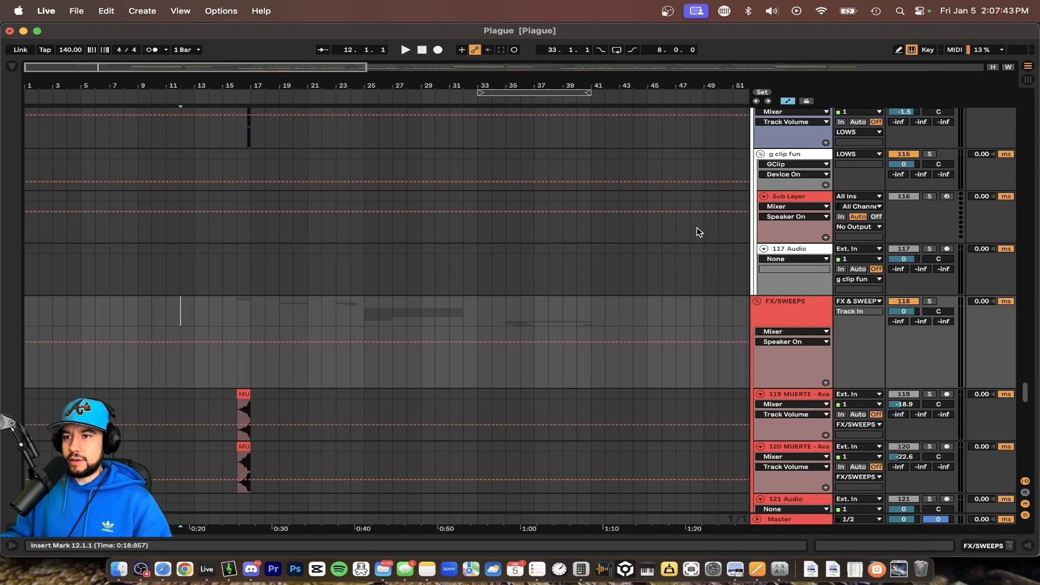
right_click(414, 255)
left_click(251, 278)
scroll(252, 278, "down", 2)
key("super+alt+u")
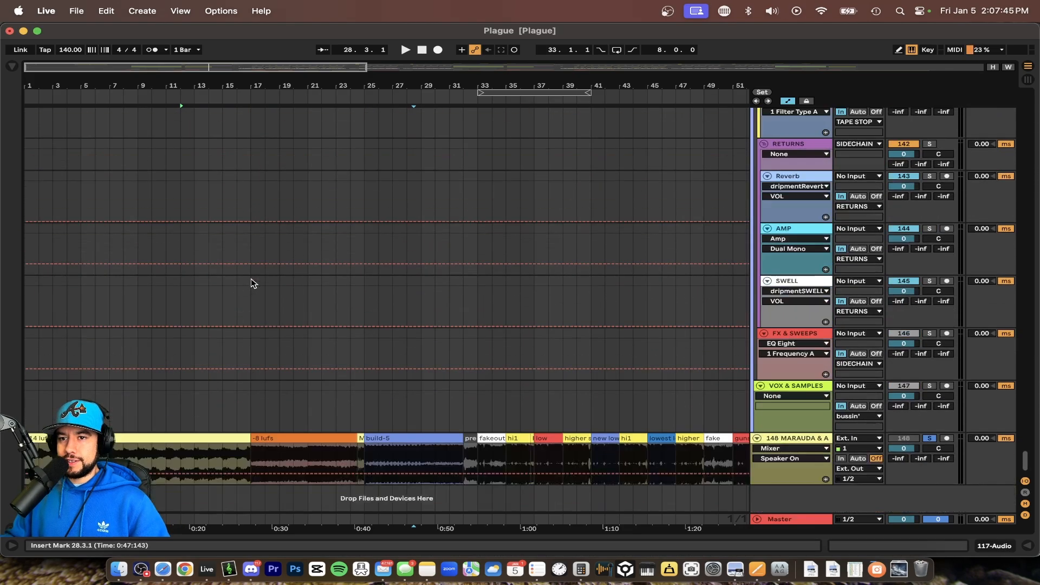
Step: Play the reference track's -14 lufs intro clip from 1.1.1 and unsolo the reference track
left_click(133, 439)
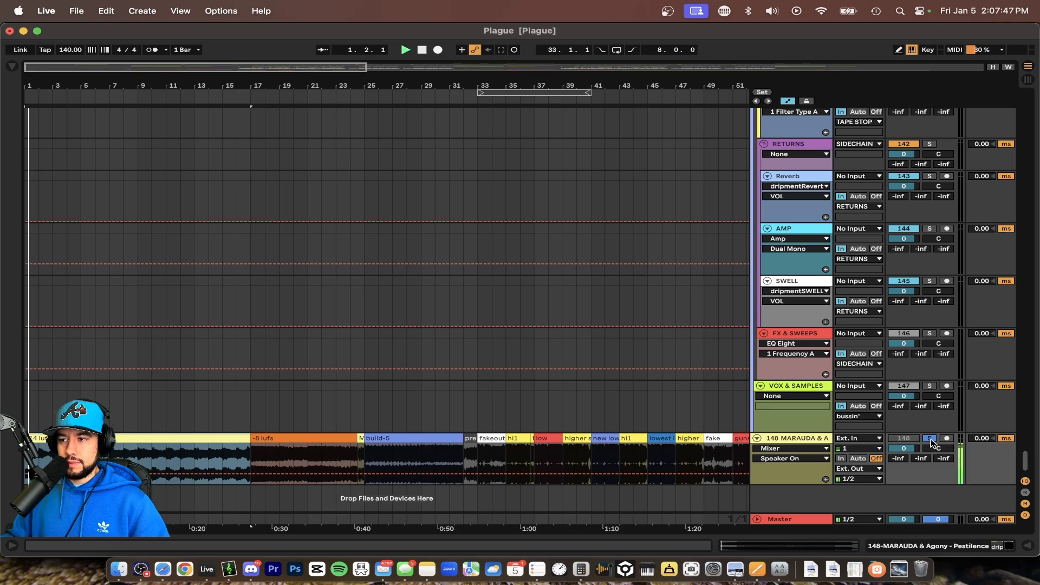
key("z")
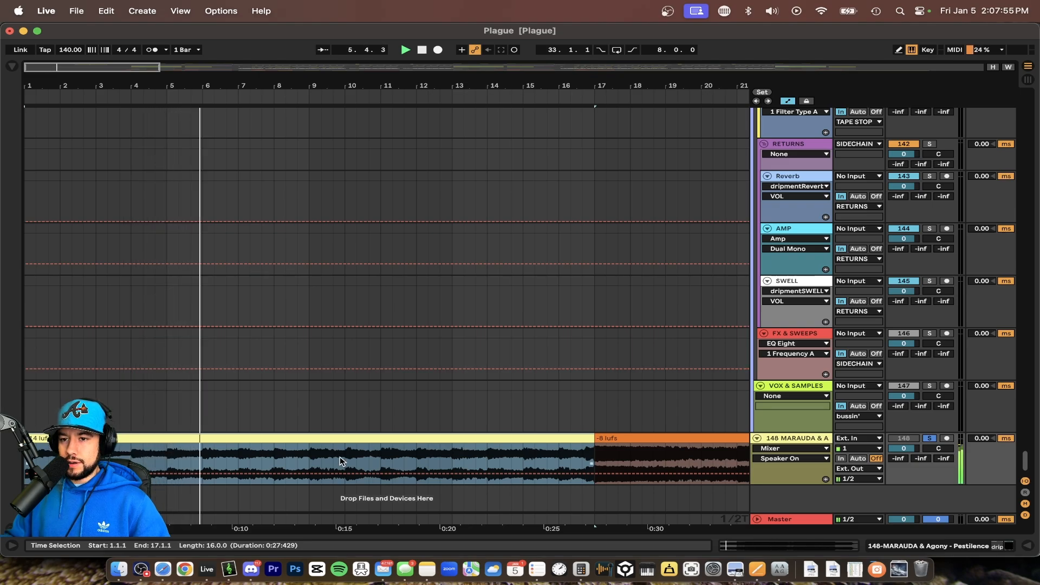
left_click(929, 438)
Step: Solo the Chords2 track in the horns group and play the intro from bar 1
scroll(427, 256, "up", 20)
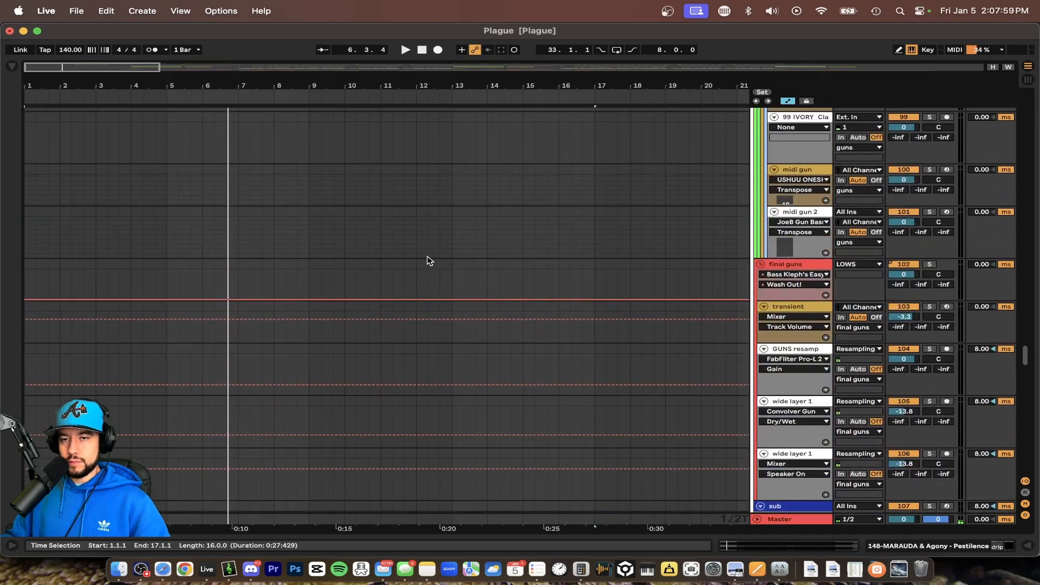
scroll(427, 256, "up", 20)
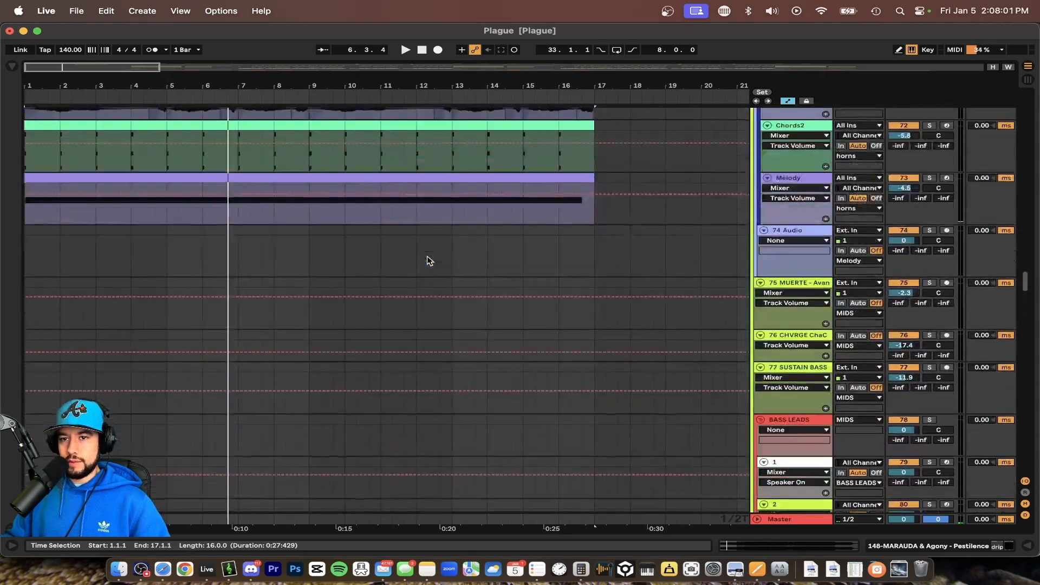
scroll(427, 255, "up", 15)
left_click(928, 369)
key("space")
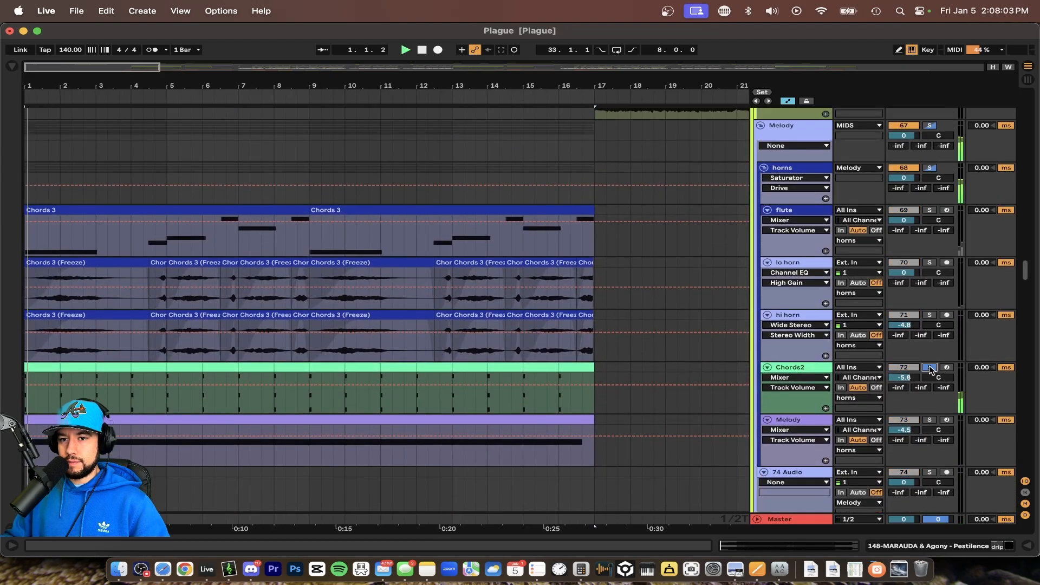
Step: Solo the flute, lo horn and hi horn tracks together with Chords2 and listen to the intro
scroll(124, 409, "up", 2)
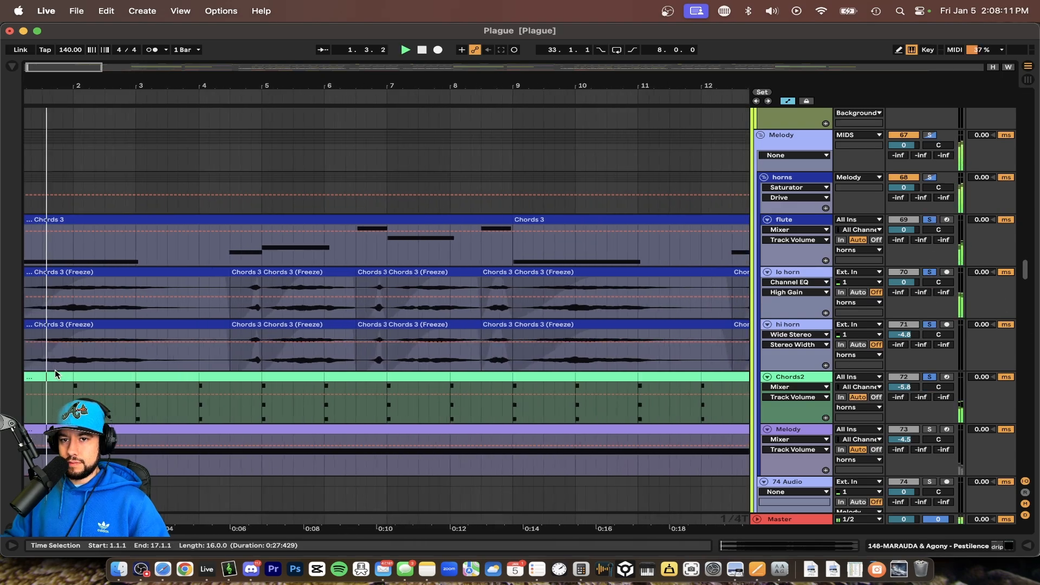
scroll(54, 370, "up", 2)
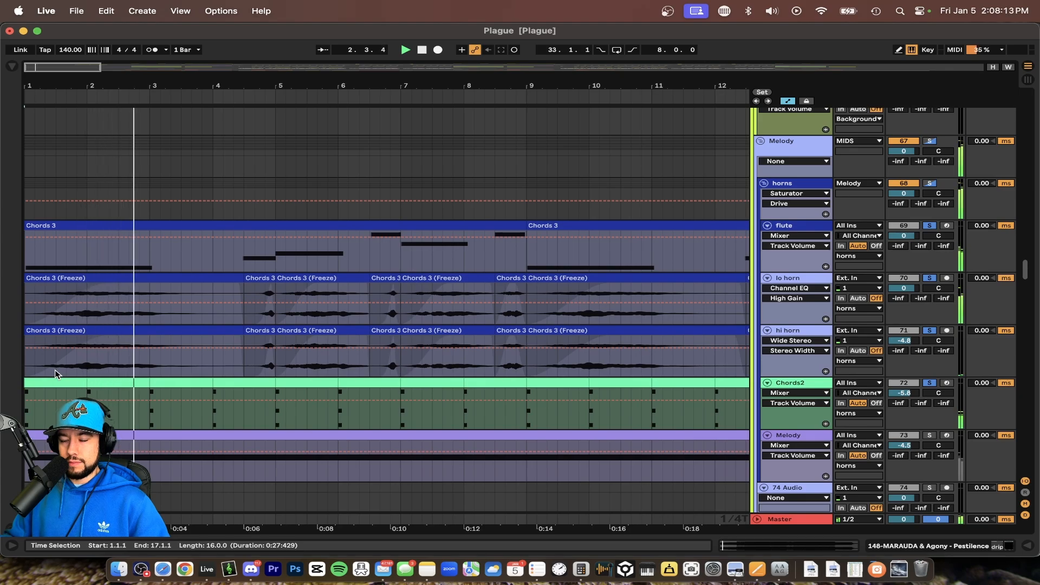
scroll(54, 369, "down", 2)
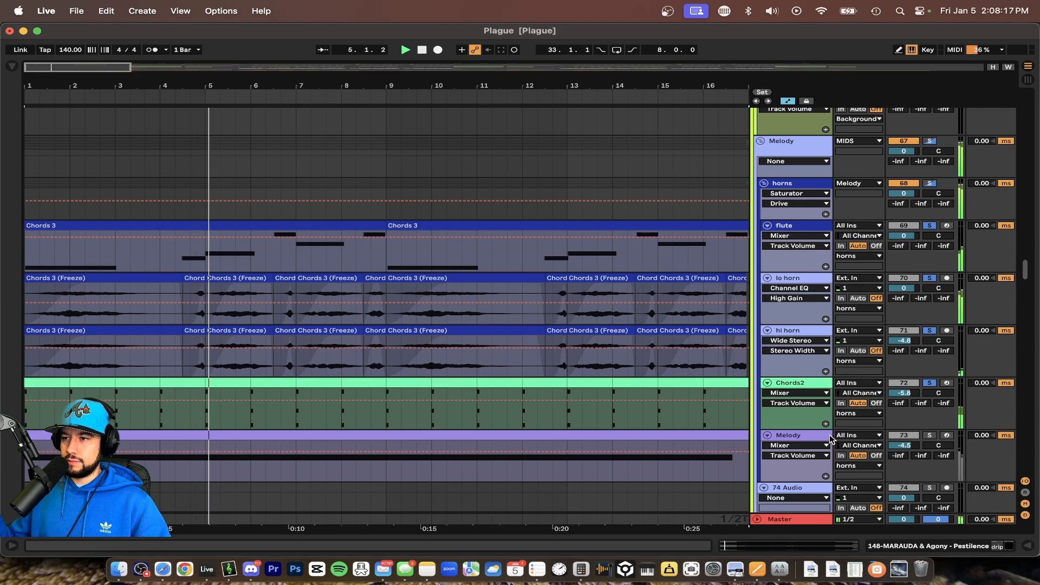
scroll(830, 435, "up", 2)
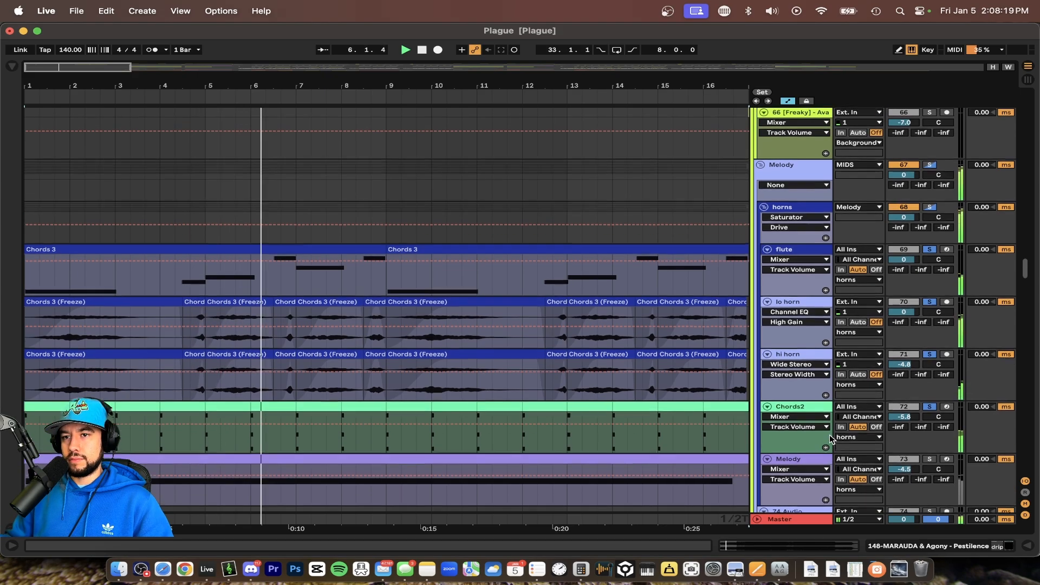
Step: Solo only the Melody track in the horns group to hear its part in the intro
scroll(380, 320, "down", 5)
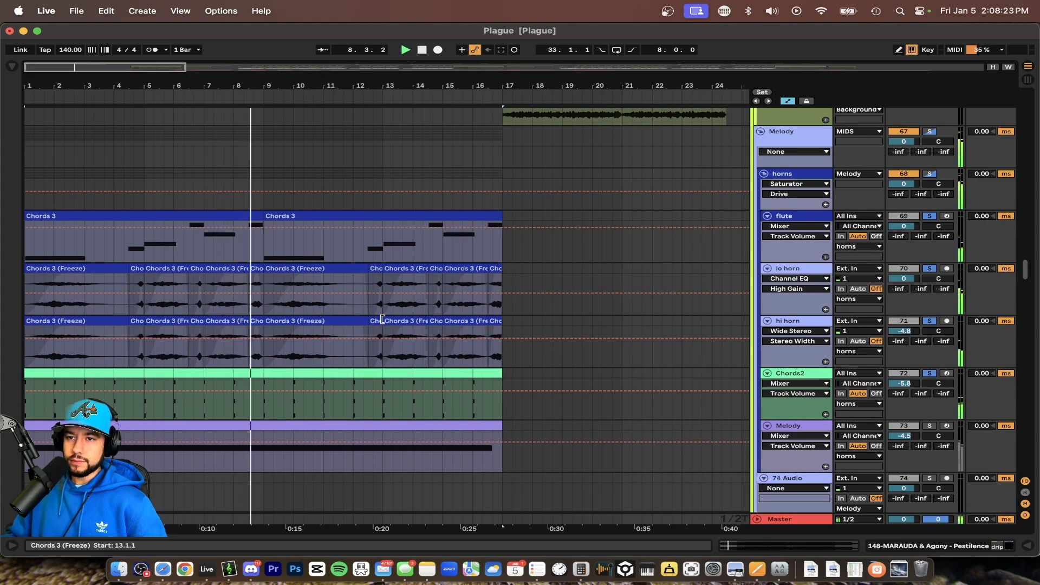
scroll(223, 309, "down", 2)
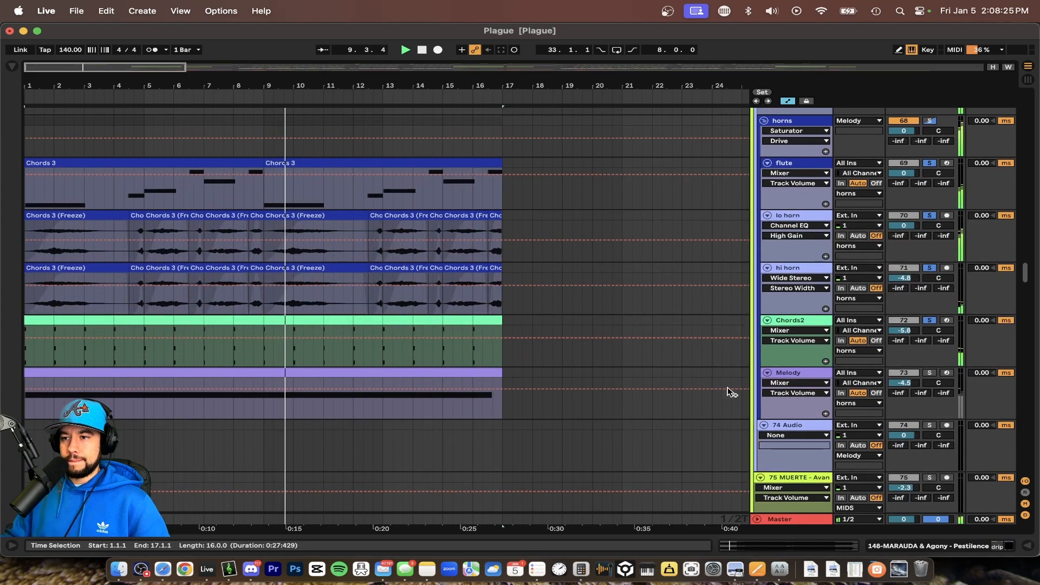
left_click(931, 374)
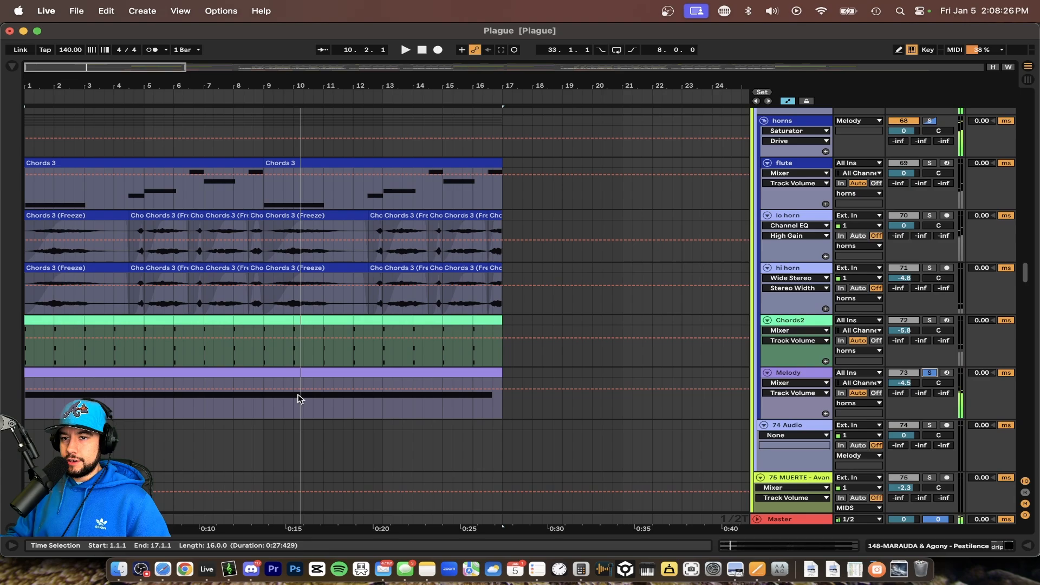
Step: Play the Melody track's clip from bar 1 and examine its notes in the piano roll
left_click(209, 373)
key("space")
scroll(140, 390, "up", 3)
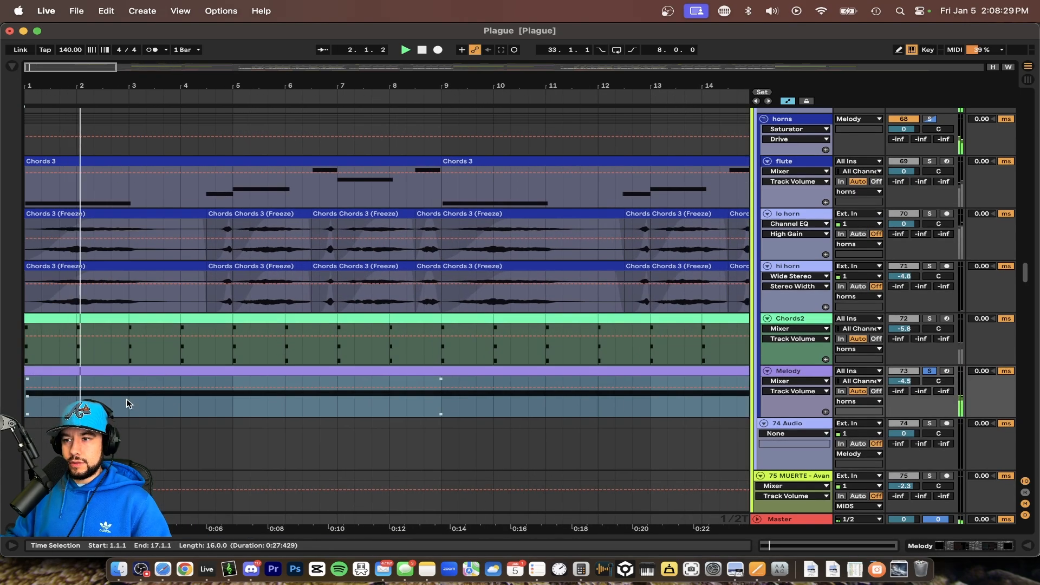
double_click(592, 379)
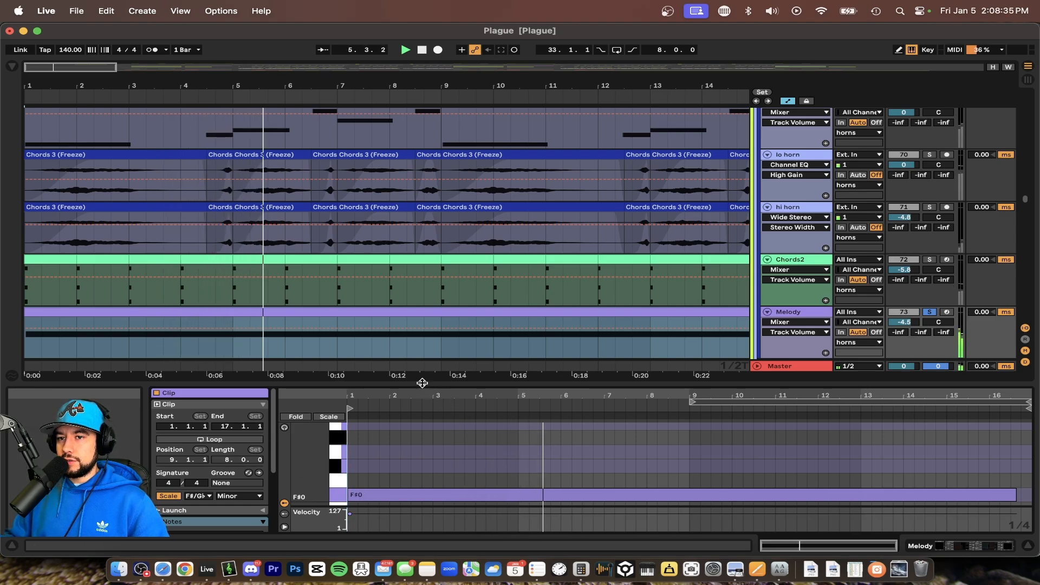
key("alt+super+l")
scroll(424, 386, "down", 3)
scroll(423, 386, "down", 1)
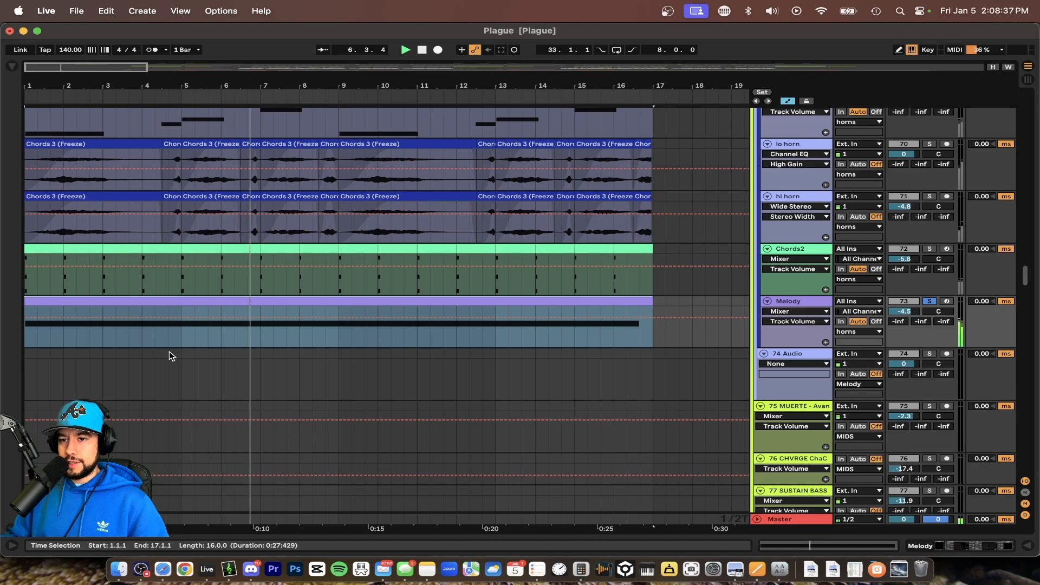
Step: Switch to KeyFinder to check the detected key of the reference track, and return to Ableton Live
left_click(223, 576)
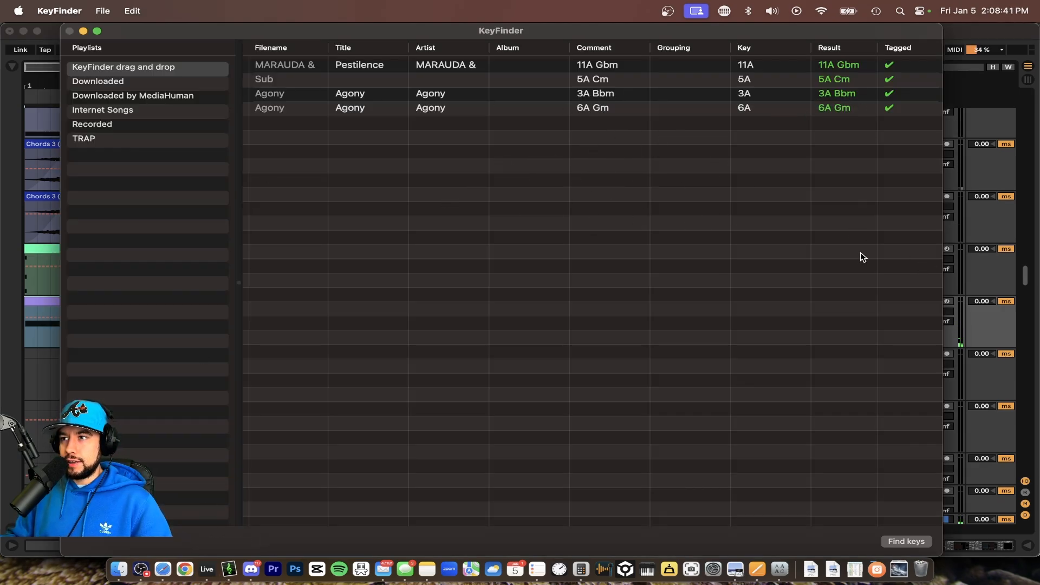
key("super+Tab")
key("super+Tab")
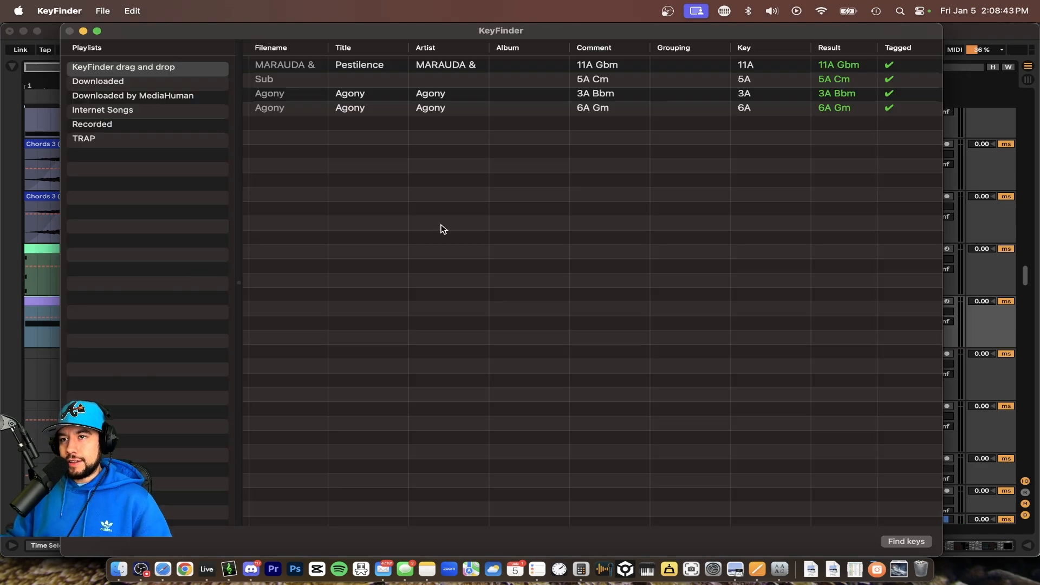
key("super+Tab")
Step: Open the flute track's first Chords 3 clip and show its MIDI notes in an enlarged note editor
scroll(201, 390, "up", 3)
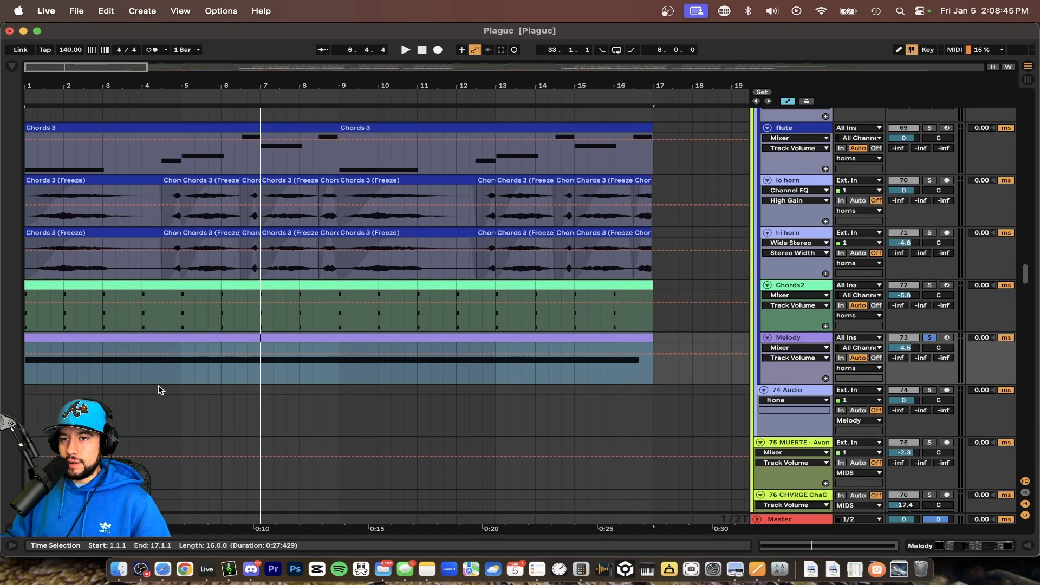
key("plus")
double_click(93, 213)
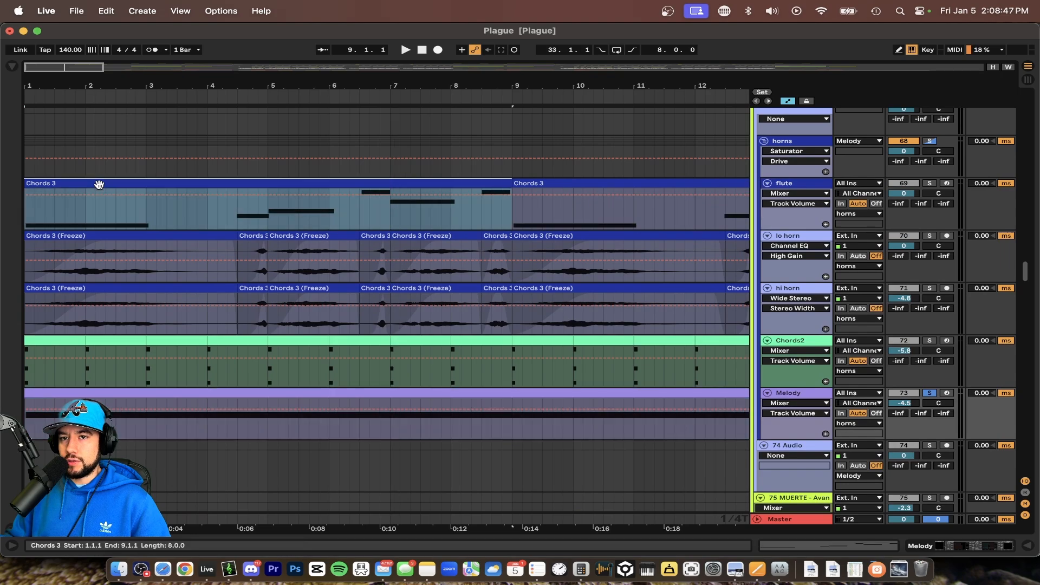
left_click_drag(379, 383, 379, 305)
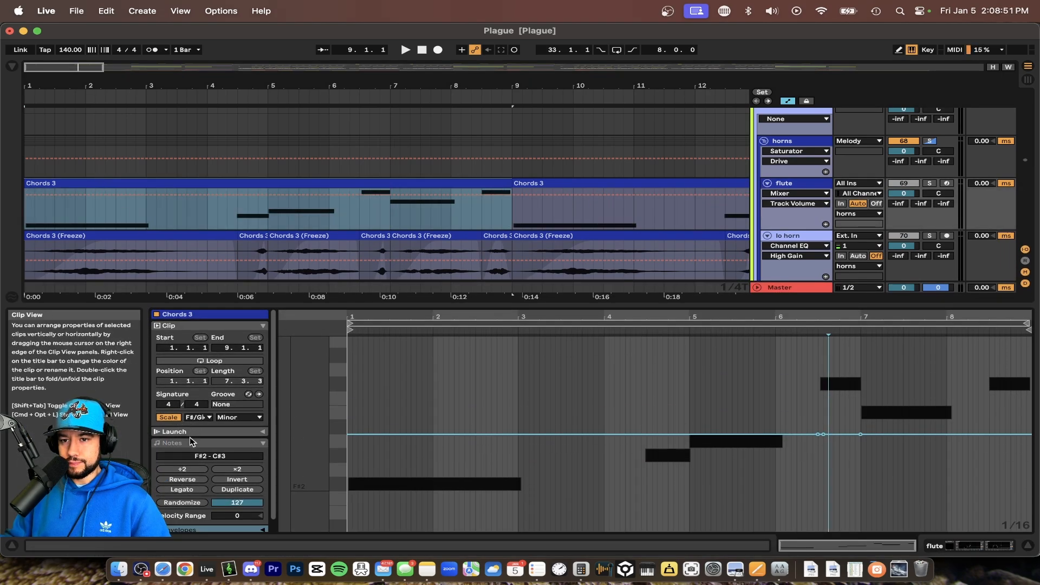
left_click(190, 444)
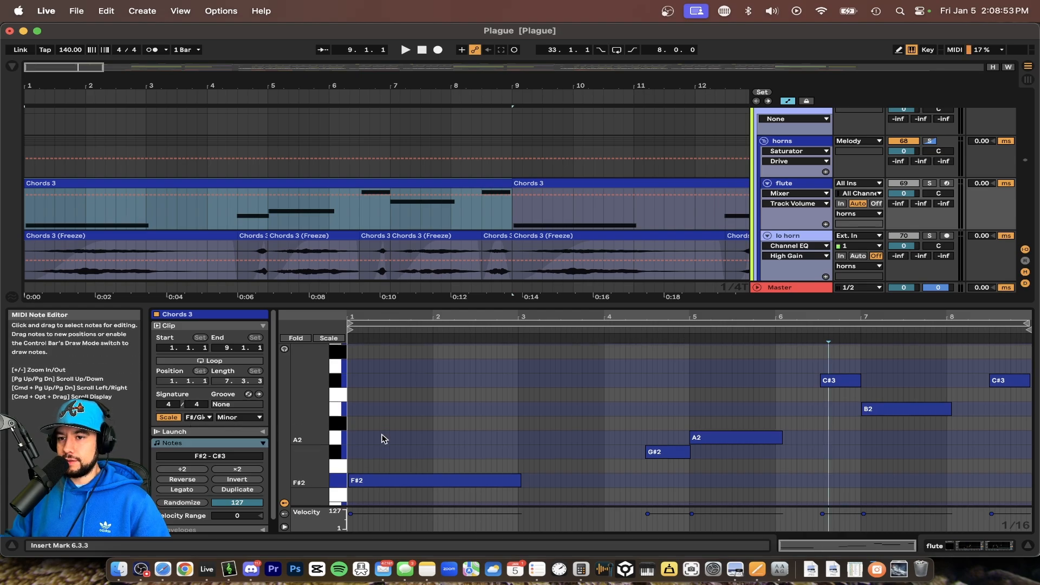
Step: Solo the flute track and play Chords 3 from 1.1.1 while following its notes, and close the clip editor
left_click(423, 484)
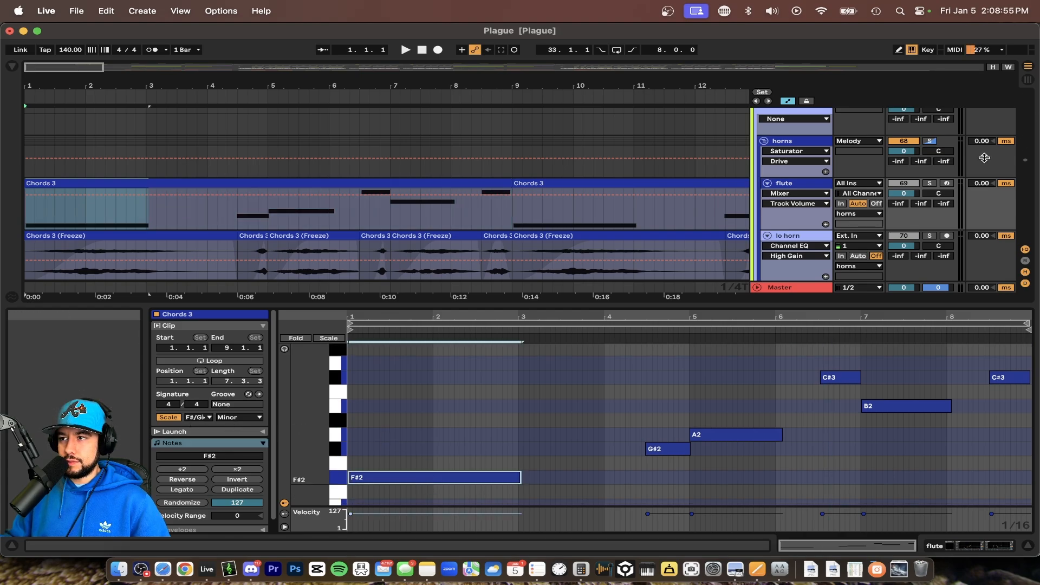
key("space")
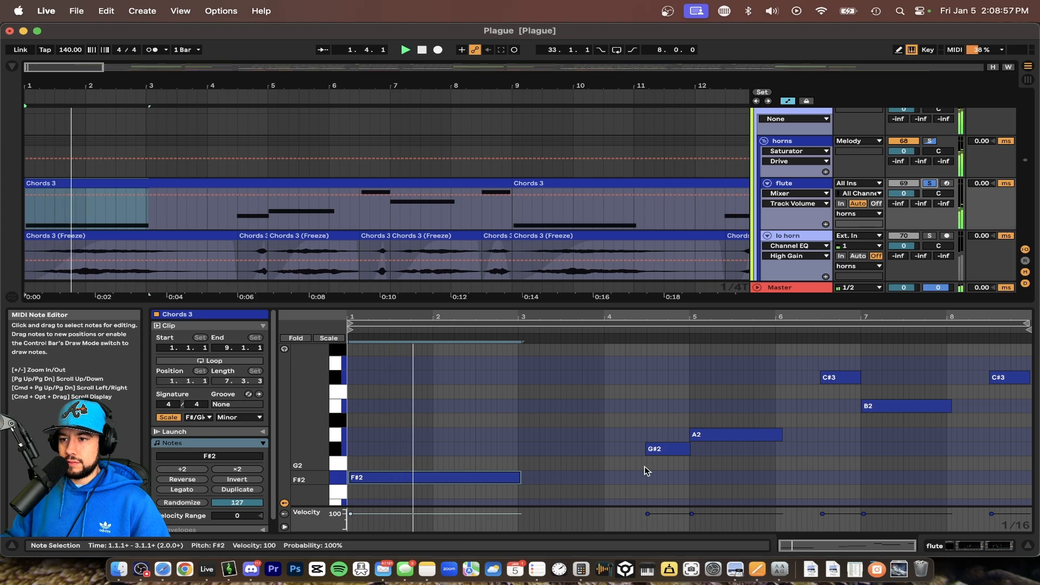
left_click(607, 484)
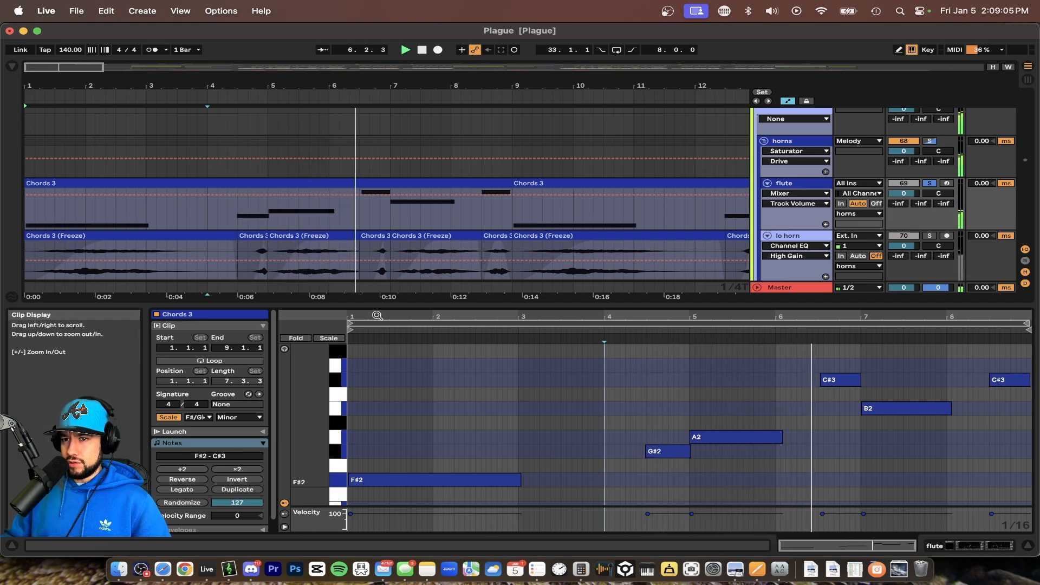
scroll(330, 228, "down", 4)
left_click_drag(332, 221, 3, 214)
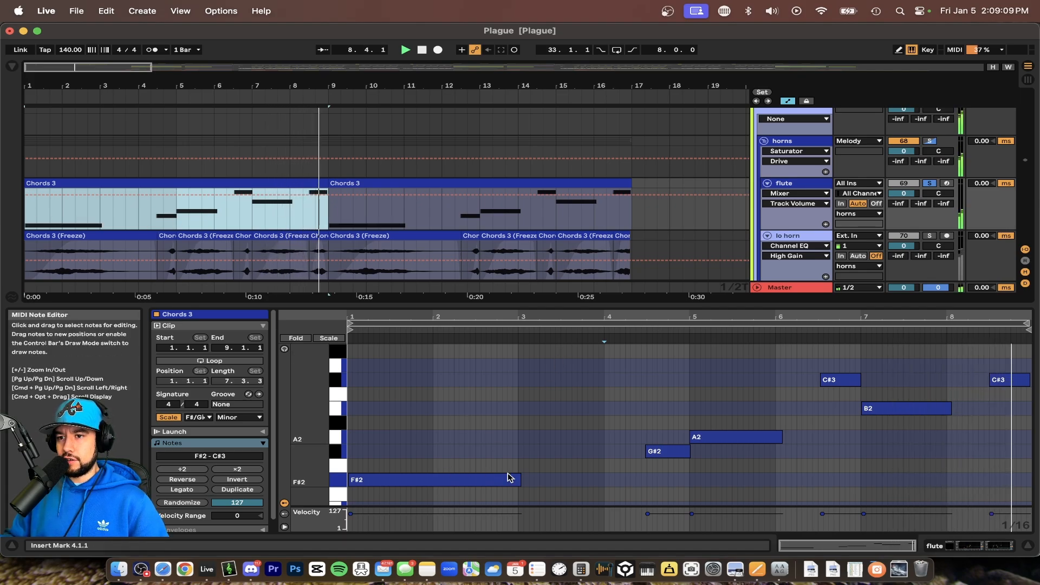
left_click(635, 388)
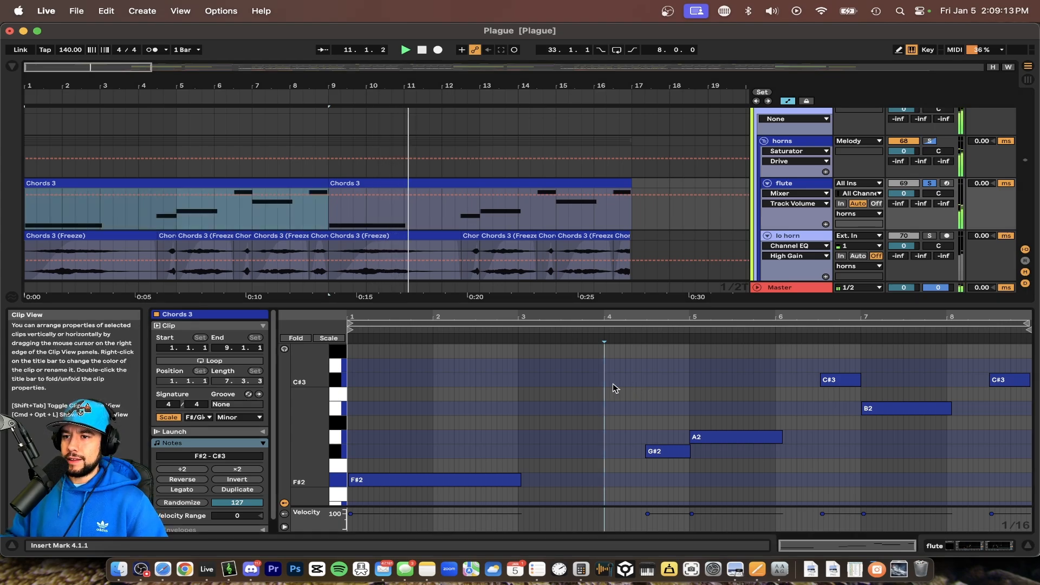
key("space")
left_click(521, 302)
scroll(509, 304, "down", 4)
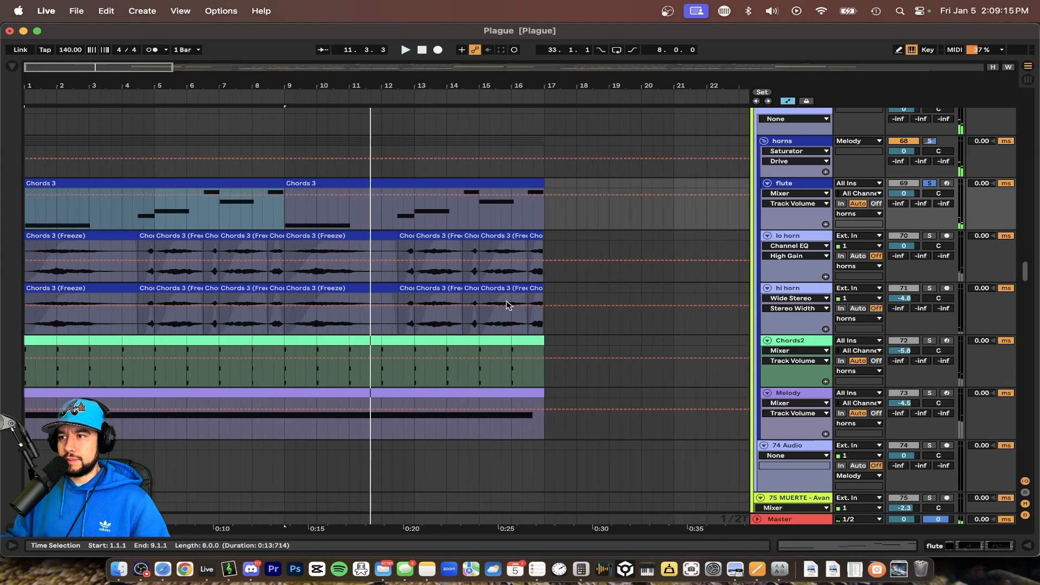
Step: Fold all track groups, unfold only the MARAUDA & Agony reference track, and select its -14 lufs intro clip
scroll(287, 247, "down", 20)
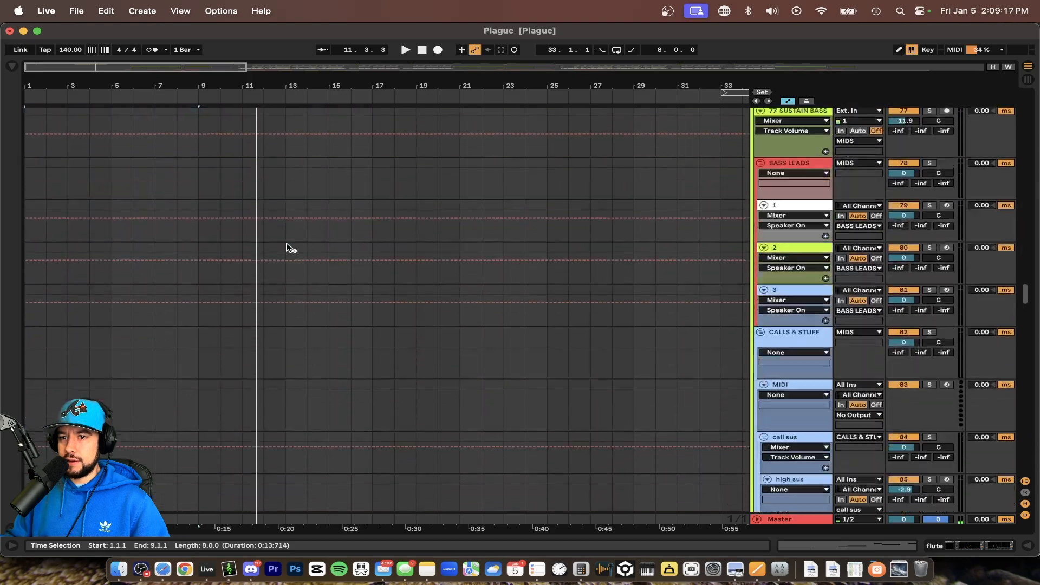
scroll(287, 248, "down", 10)
scroll(287, 248, "down", 4)
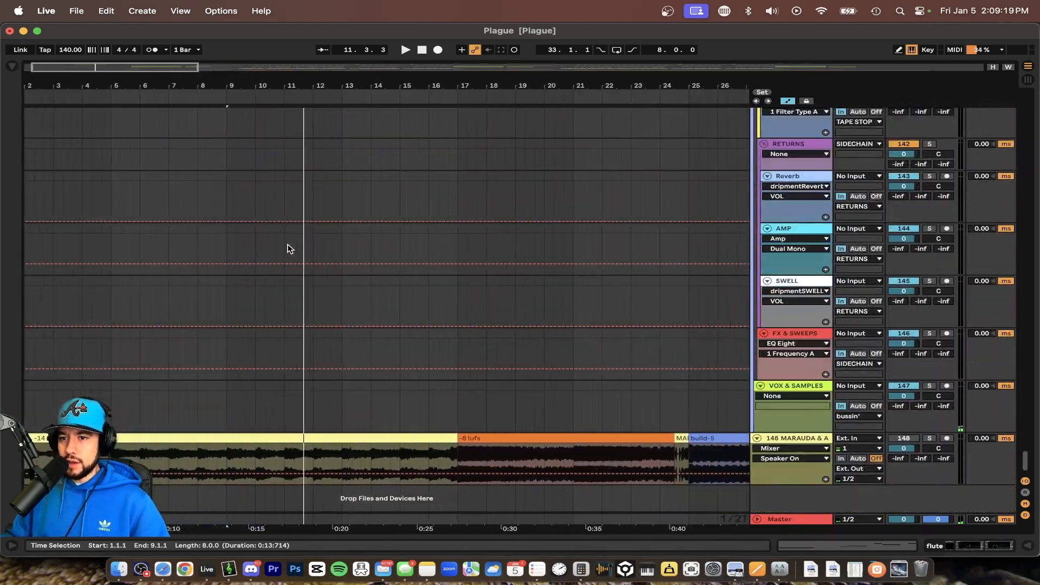
scroll(170, 295, "down", 5)
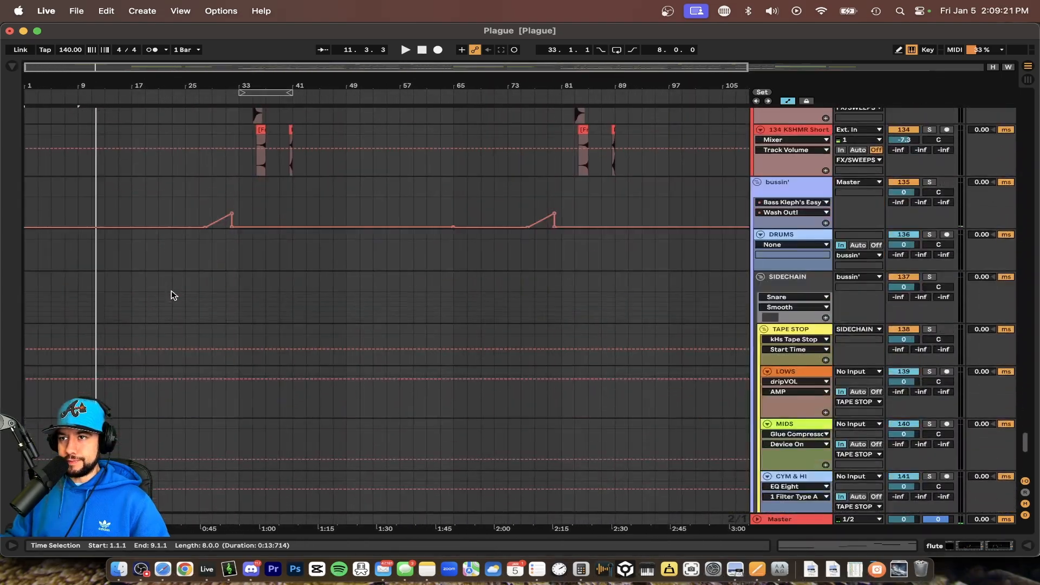
left_click(289, 346)
key("alt+super+u")
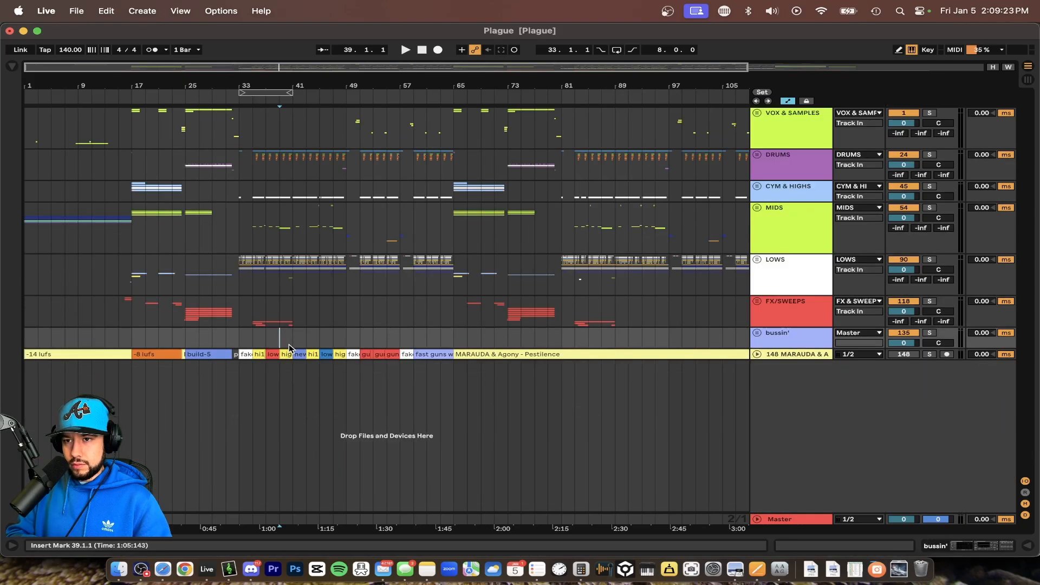
left_click(756, 354)
scroll(140, 357, "up", 10)
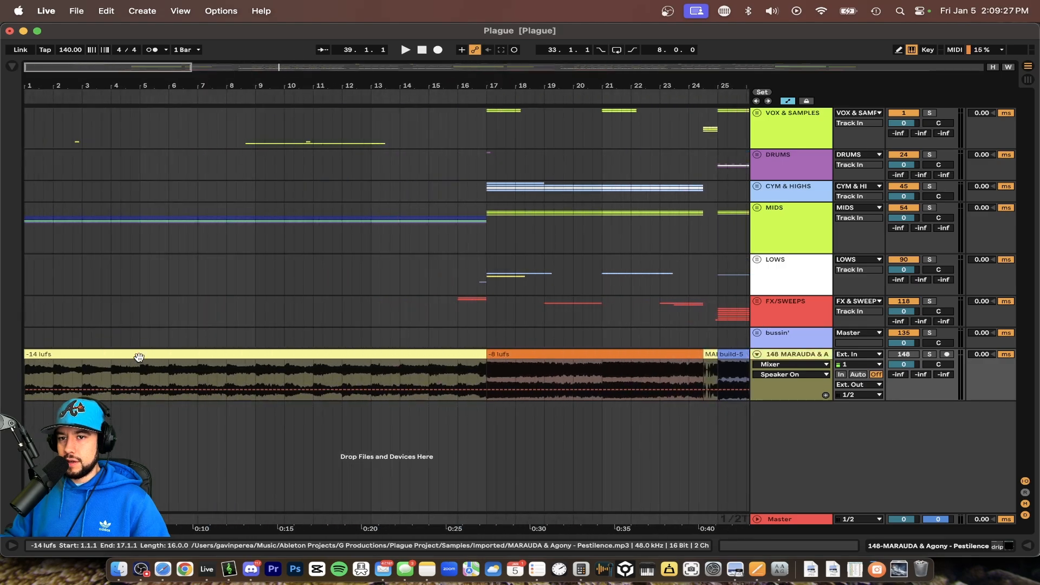
left_click(122, 356)
scroll(136, 364, "down", 4)
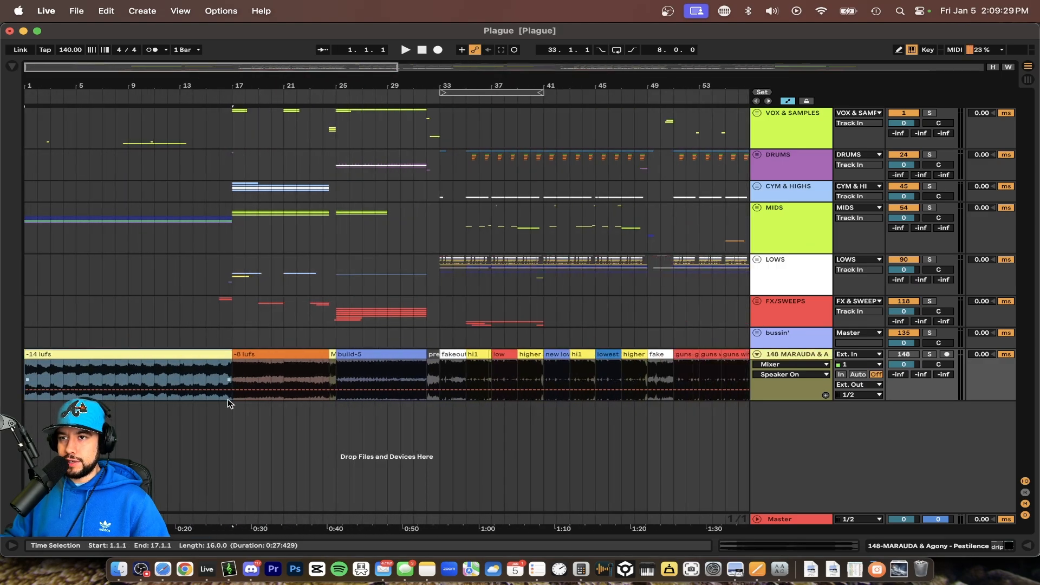
scroll(228, 398, "down", 4)
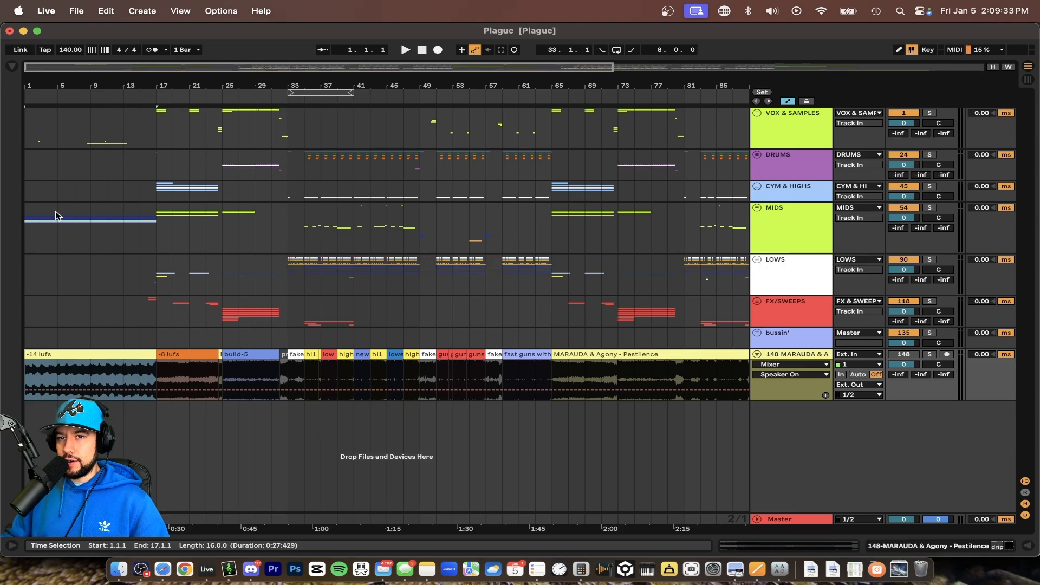
Step: Solo the reference track and play the start of its -8 lufs clip at 17.1.1
scroll(162, 282, "up", 4)
left_click(163, 276)
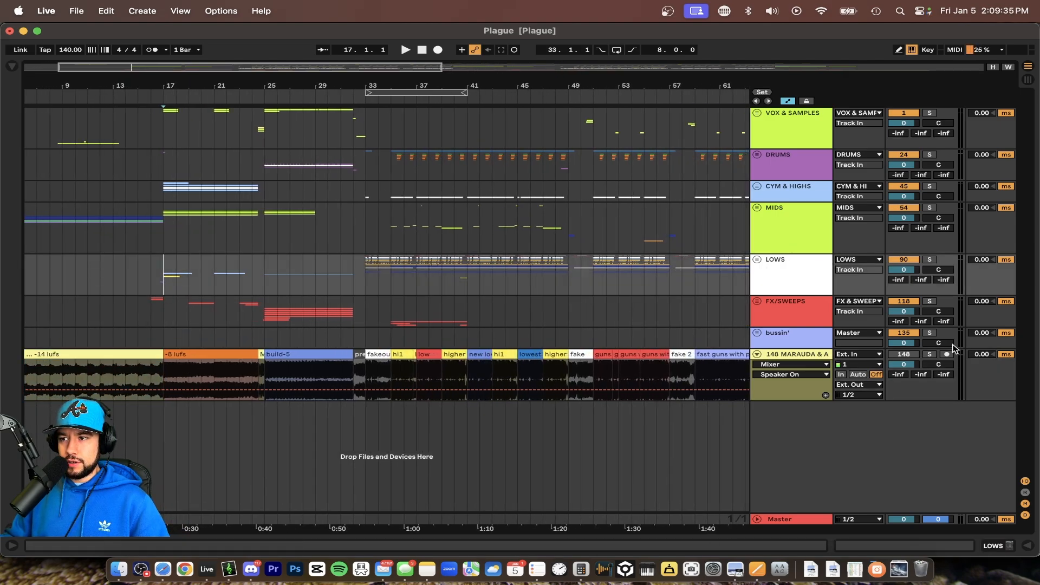
left_click(260, 373)
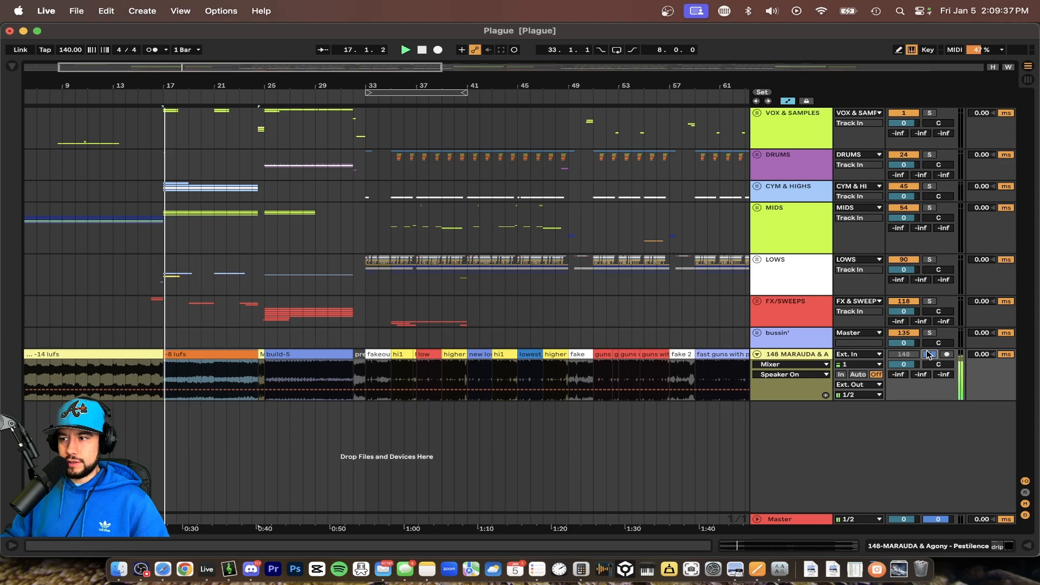
key("space")
scroll(181, 313, "up", 3)
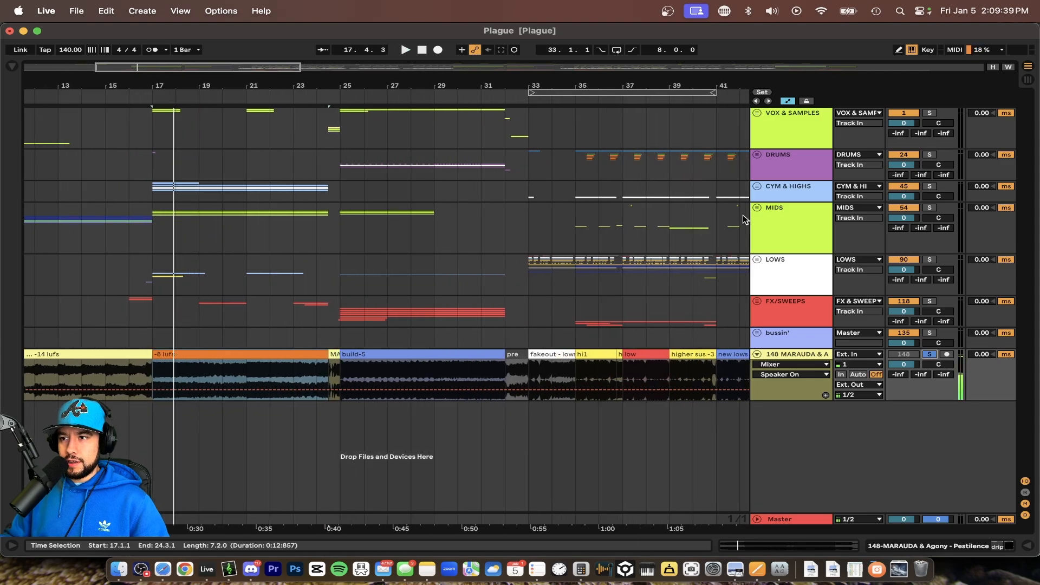
Step: Unfold the Background group inside MIDS and solo the brass stack 1, mono brass and [Freaky] Avant atmosphere tracks
left_click(758, 208)
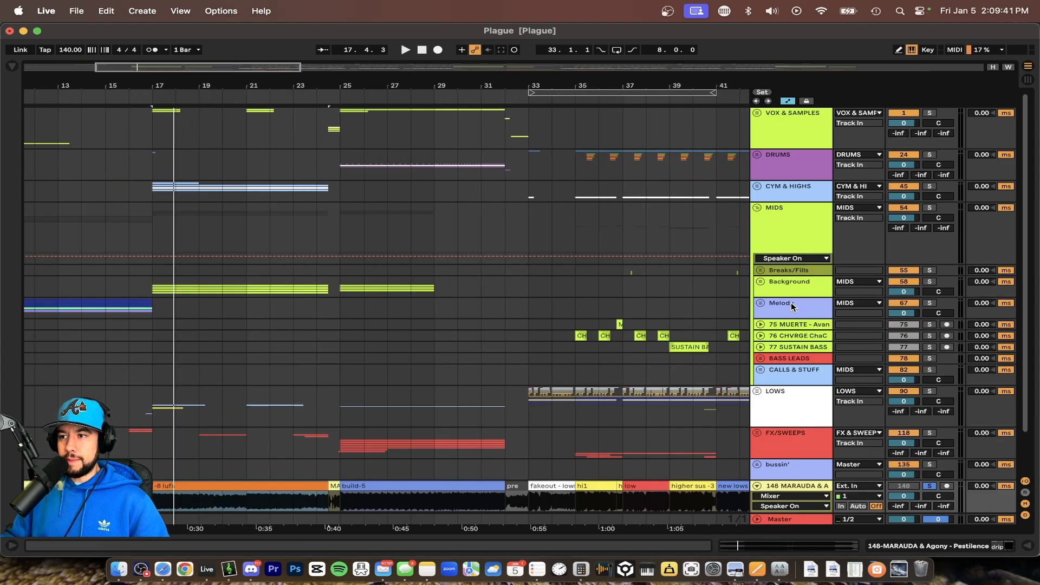
left_click(760, 281)
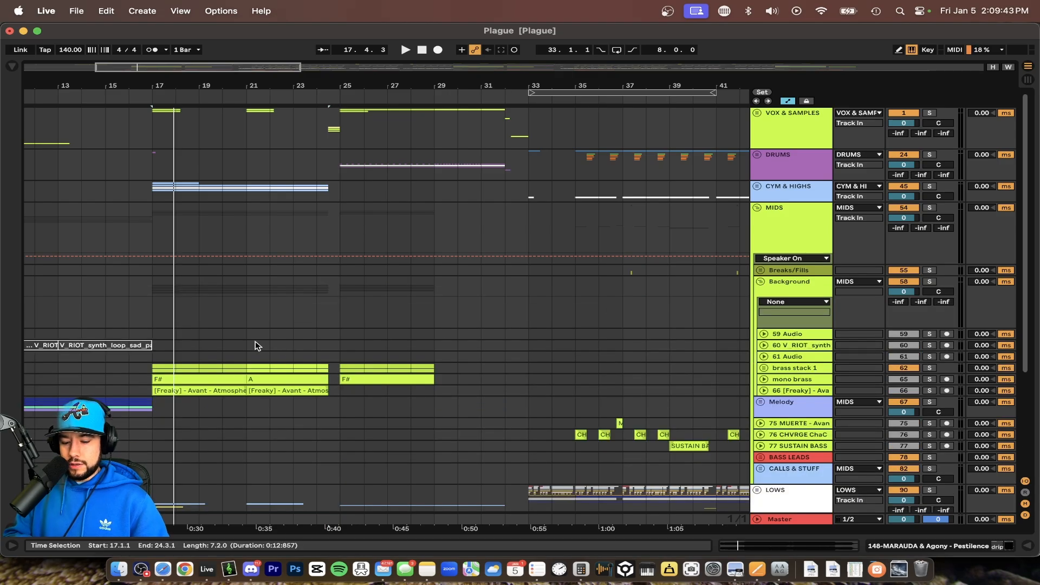
scroll(257, 345, "down", 20)
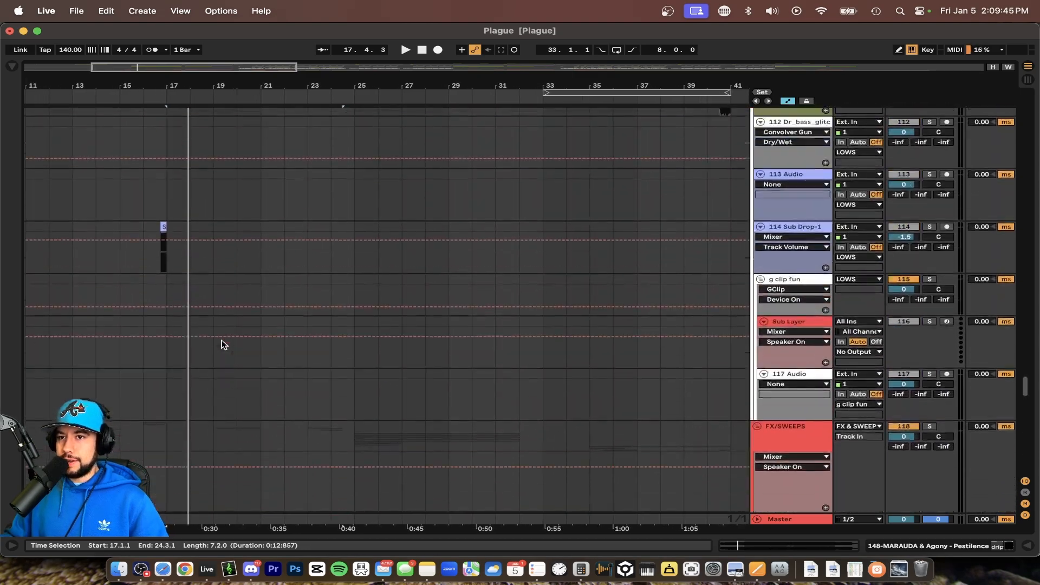
scroll(221, 345, "up", 20)
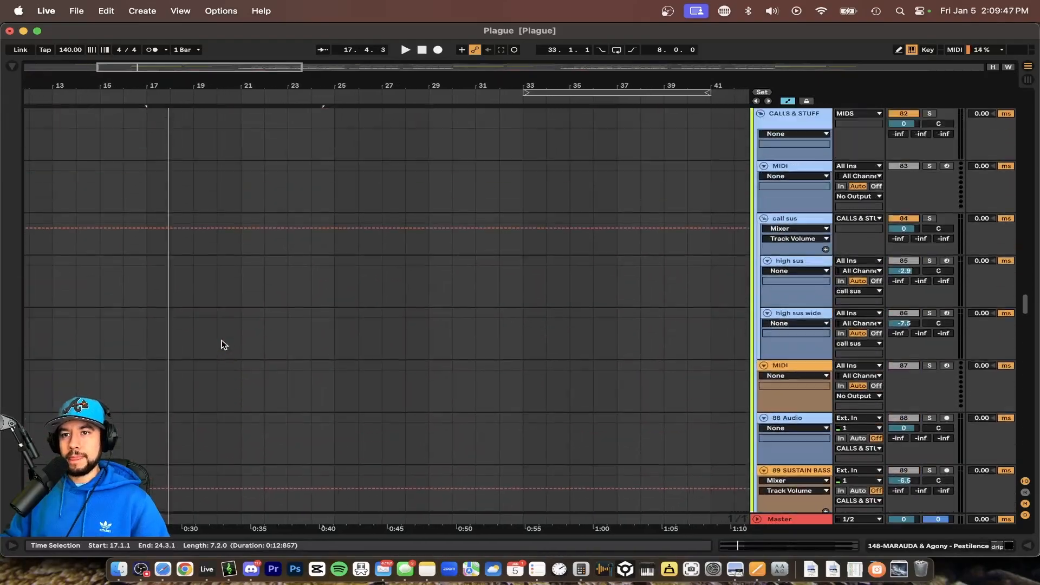
scroll(222, 345, "up", 15)
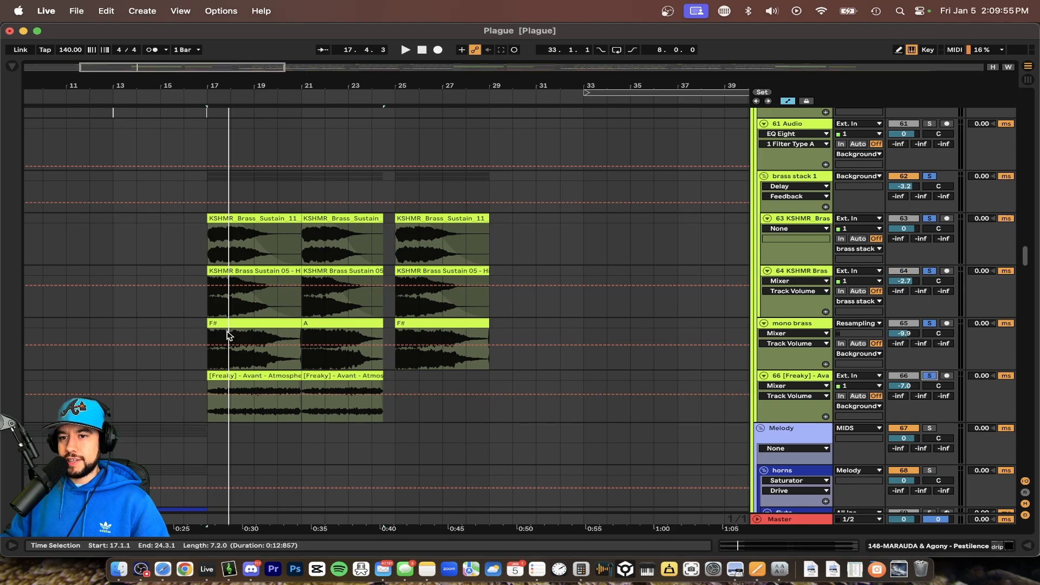
Step: Play the soloed brass and atmosphere layers from the mono brass F# clip at 17.1.1
scroll(227, 334, "up", 5)
left_click(252, 352)
key("space")
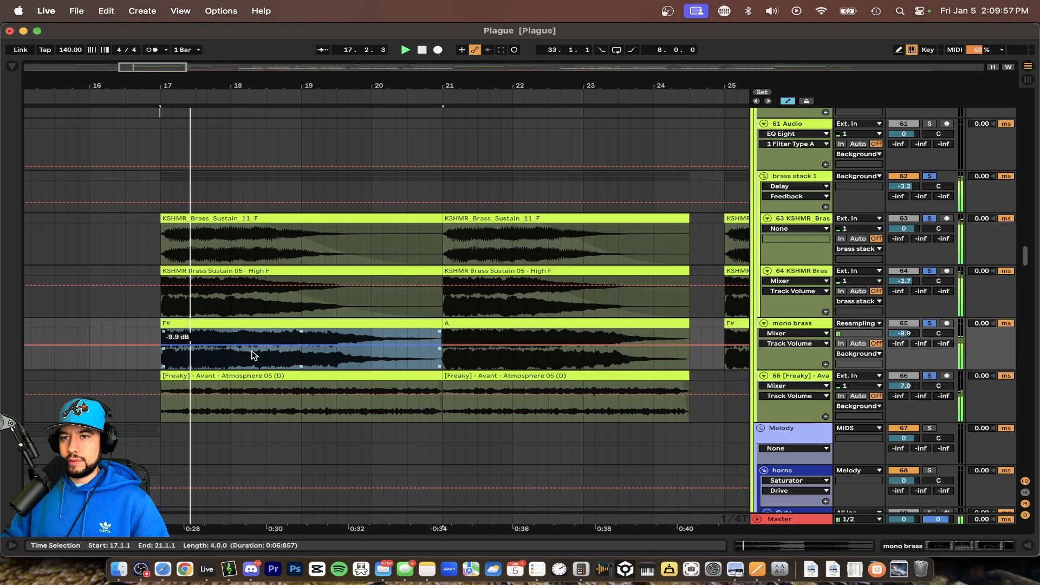
Step: Show the device chain of brass stack 1 and examine its Multiband Dynamics, EQ Eight and Saturator during playback
double_click(805, 177)
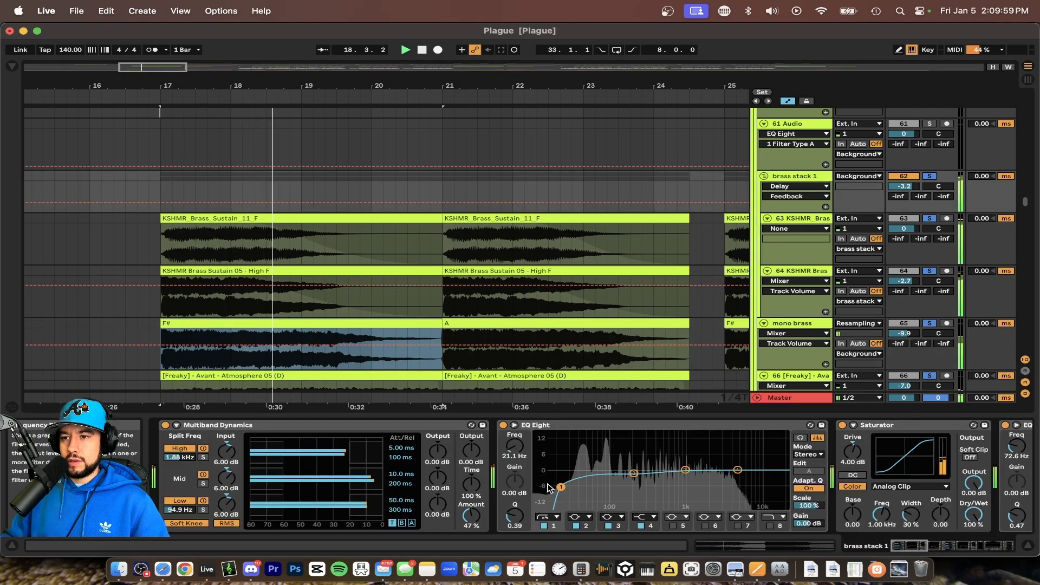
scroll(550, 488, "right", 3)
scroll(543, 318, "down", 3)
scroll(543, 318, "right", 3)
scroll(544, 319, "down", 2)
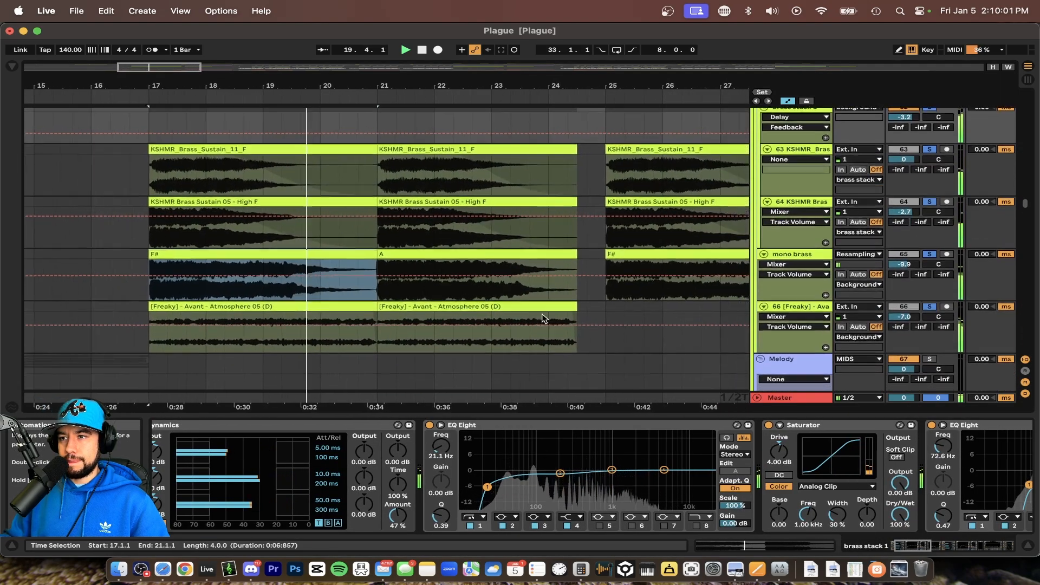
scroll(543, 318, "right", 3)
scroll(542, 317, "down", 1)
scroll(480, 308, "left", 1)
scroll(466, 305, "up", 1)
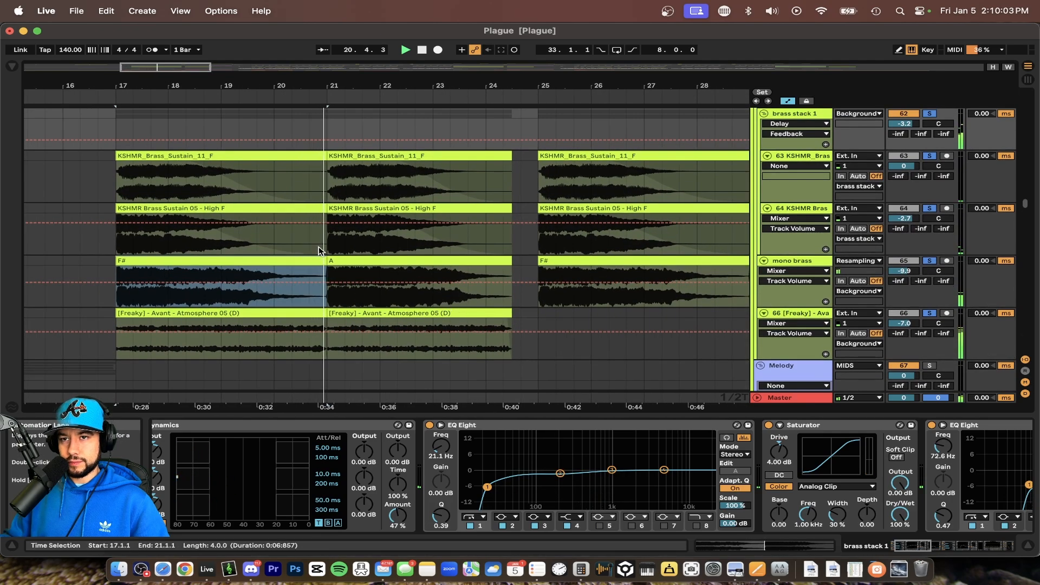
scroll(322, 251, "left", 1)
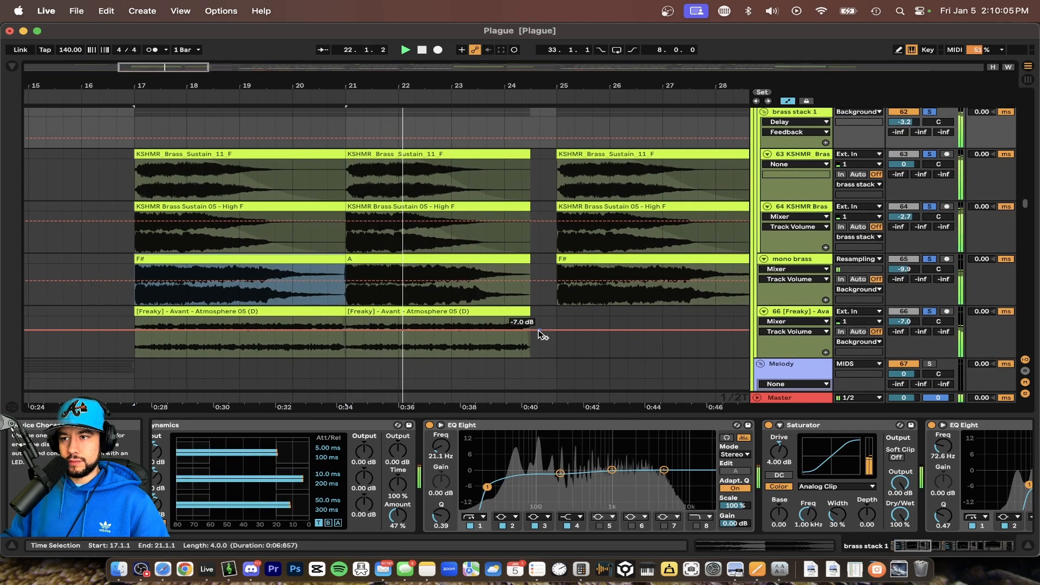
Step: Examine the Multiband Dynamics and EQ Eight settings of brass stack 1 during playback and hide the device chain
scroll(474, 501, "right", 10)
scroll(474, 477, "left", 10)
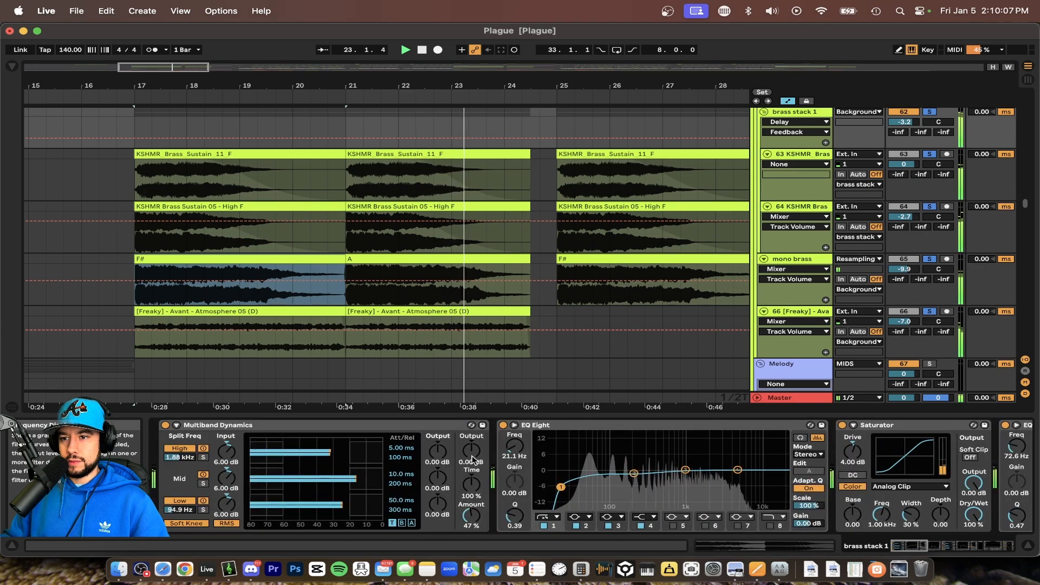
key("super+alt+l")
scroll(431, 416, "up", 4)
scroll(430, 415, "right", 3)
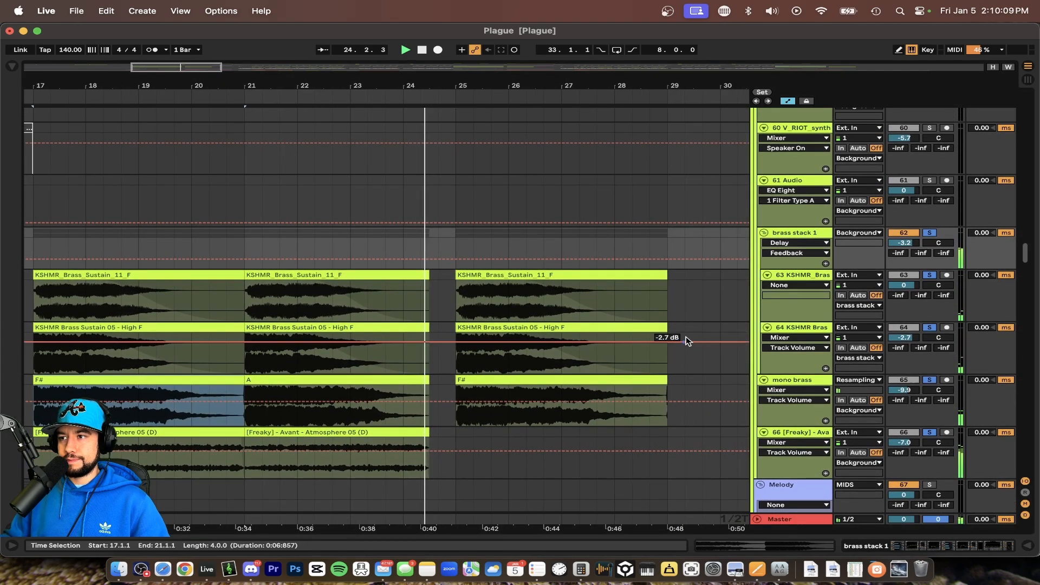
scroll(748, 374, "up", 1)
Step: Stop playback and clear the solos on the brass stack 1, mono brass and atmosphere tracks
left_click(808, 402)
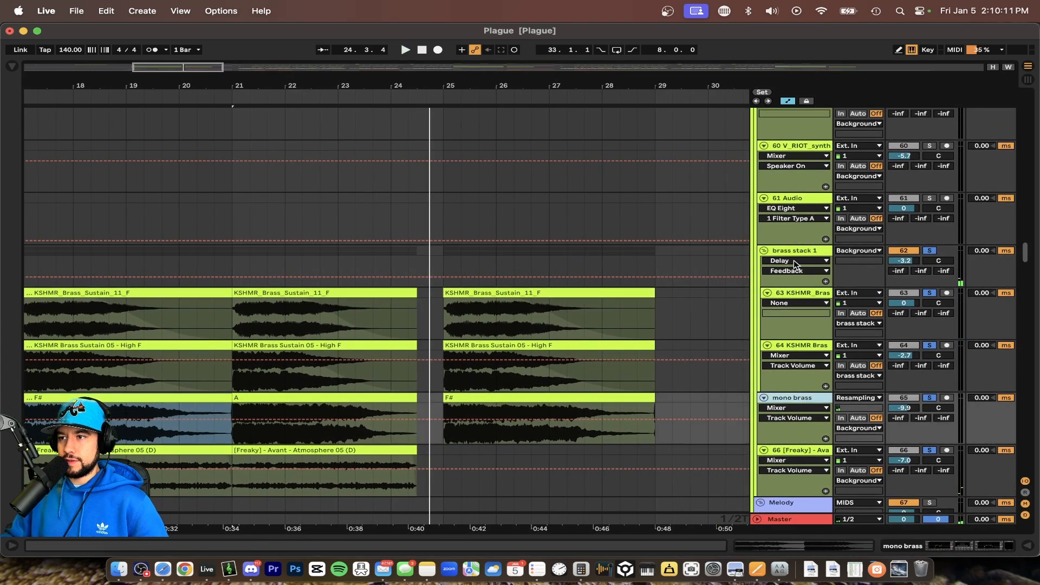
left_click(788, 255)
left_click(783, 402)
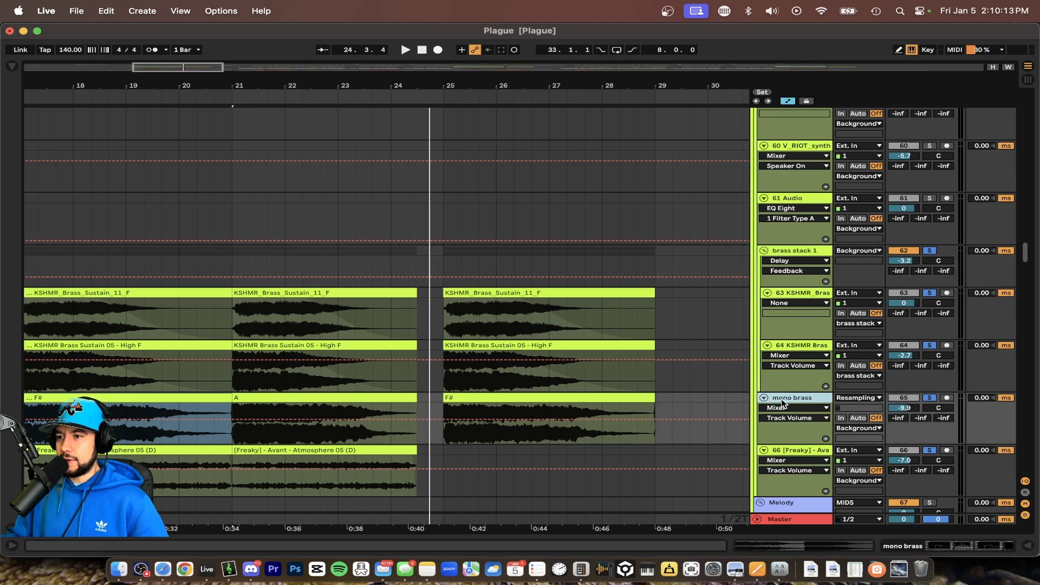
scroll(711, 449, "left", 5)
scroll(711, 449, "up", 1)
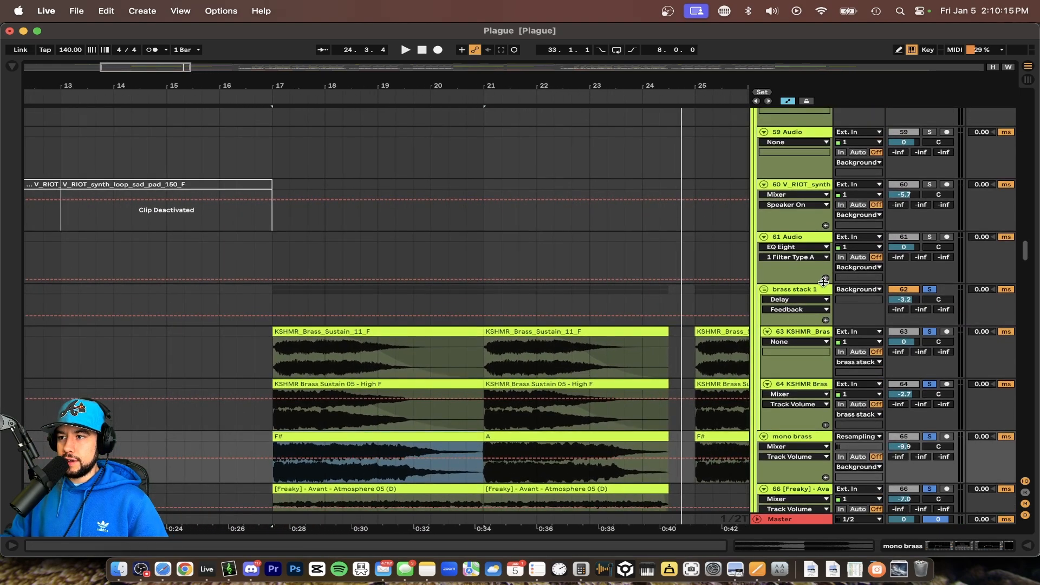
left_click(806, 293)
left_click(934, 291)
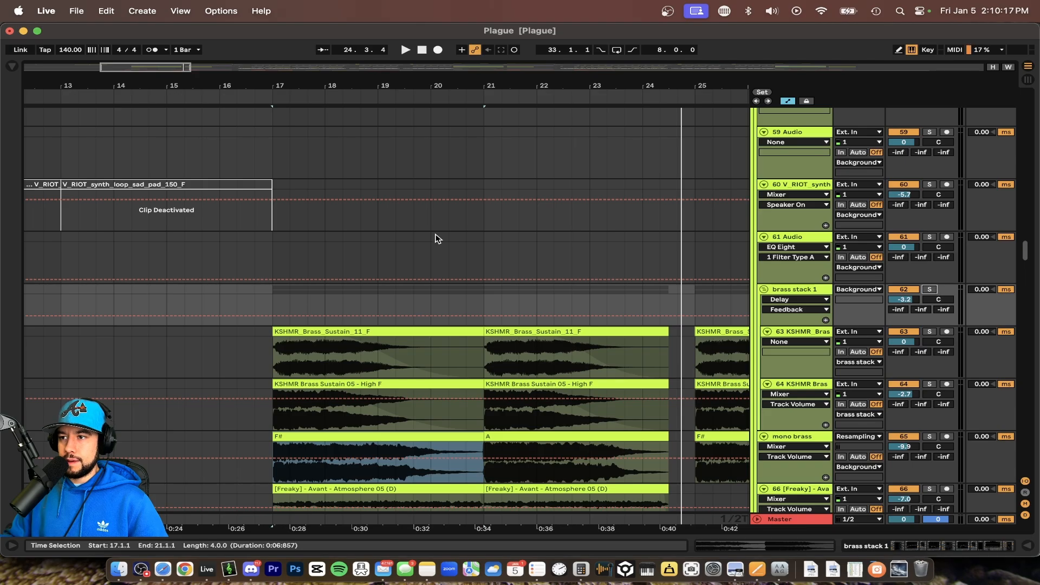
Step: Look through the arrangement from the intro hats and vocal samples to the riser clips in the FX/SWEEPS group
scroll(437, 239, "up", 15)
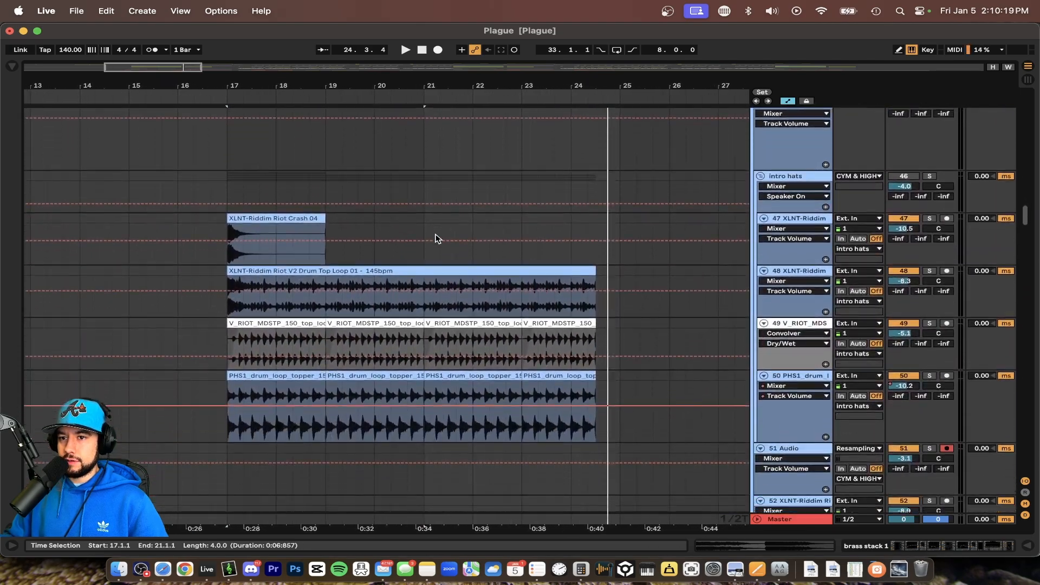
scroll(438, 239, "down", 5)
scroll(438, 239, "up", 4)
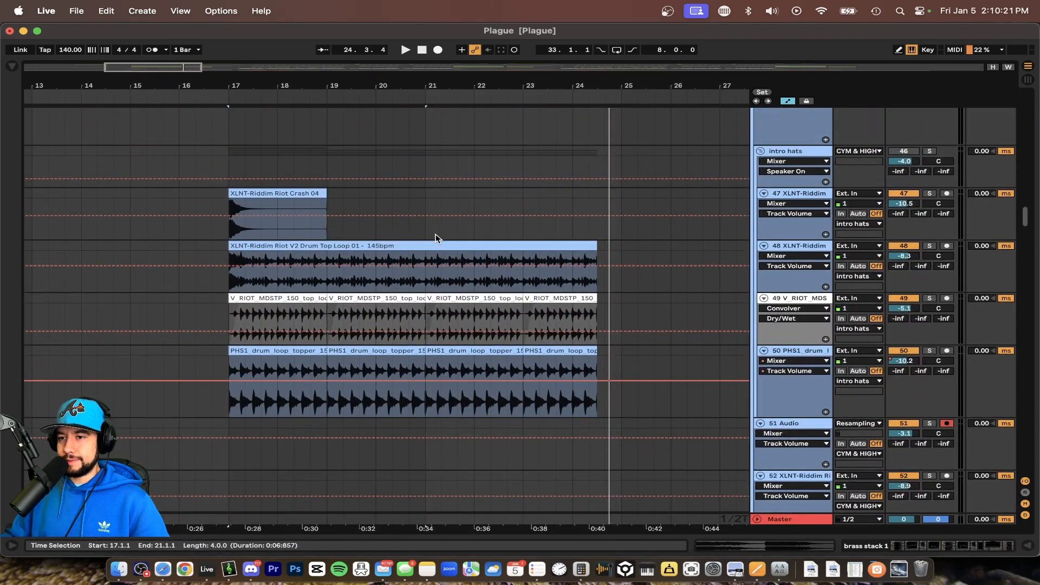
scroll(438, 239, "up", 20)
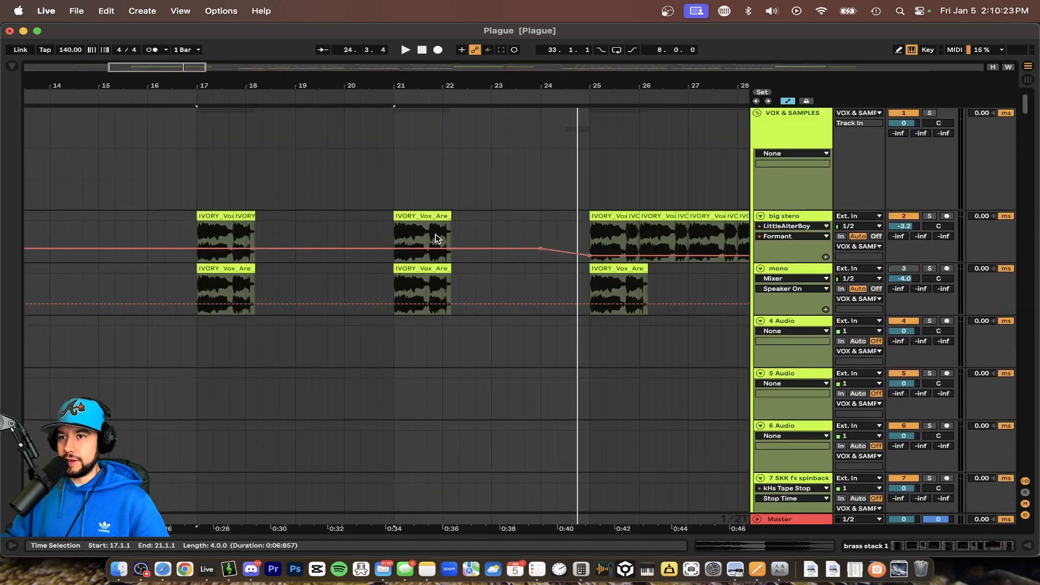
key("minus")
scroll(466, 335, "right", 3)
key("minus")
scroll(466, 334, "down", 20)
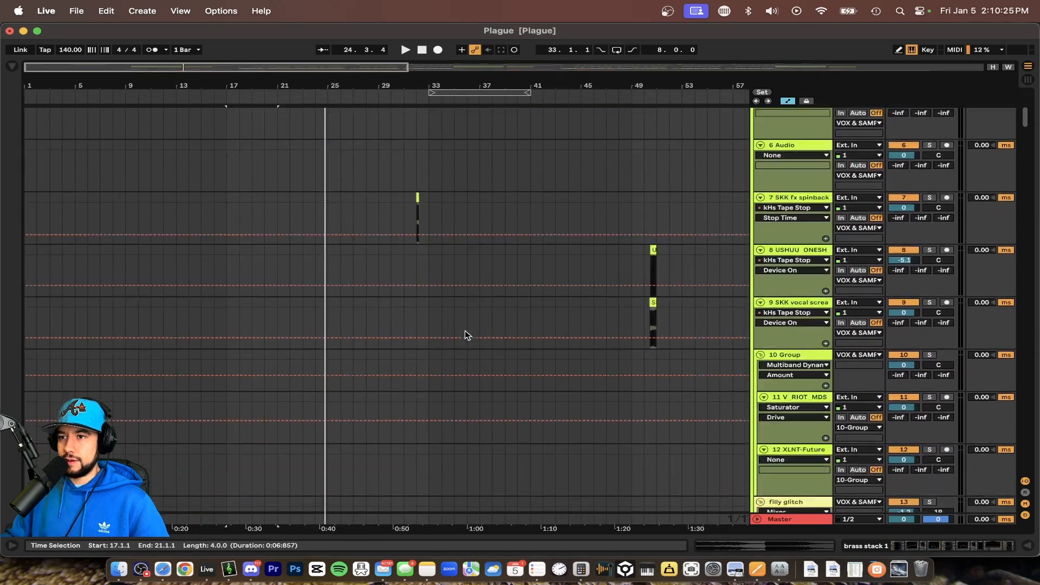
scroll(465, 331, "down", 20)
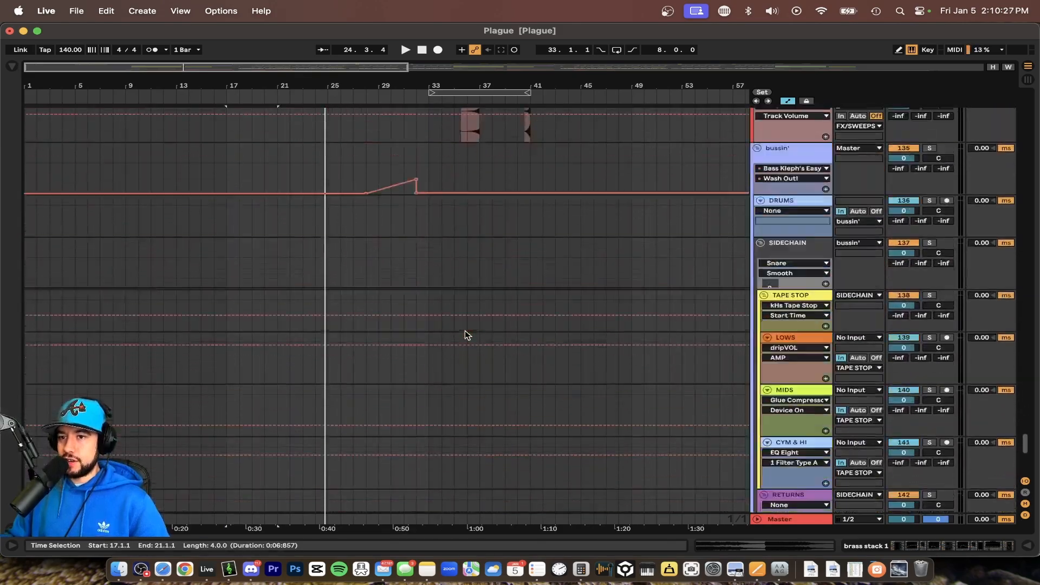
scroll(427, 274, "up", 15)
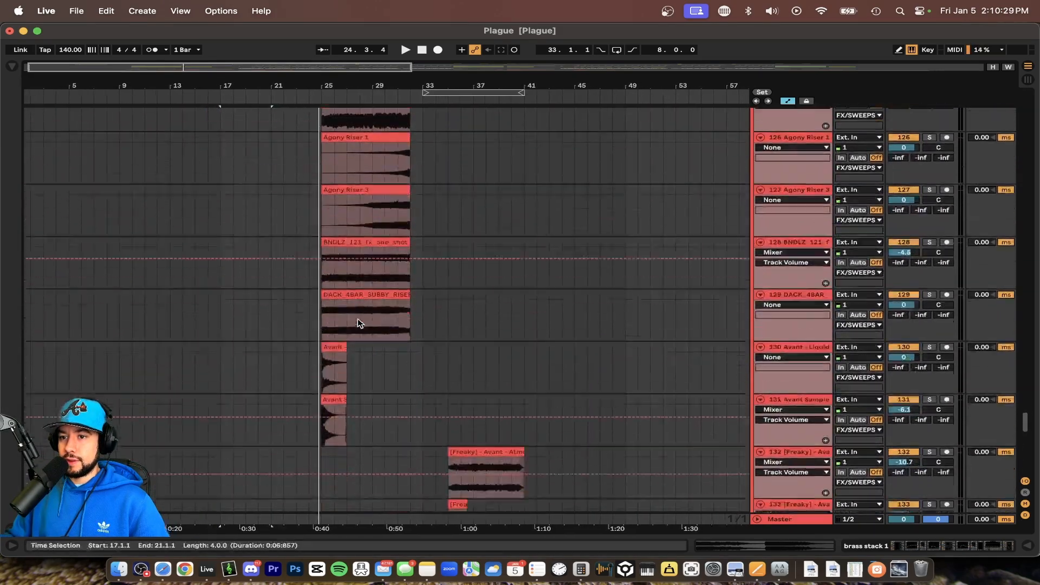
scroll(336, 284, "up", 5)
Step: Set the playback start to 25.1.1 on the Agony Riser 3 track and solo the build-up riser and impact tracks for playback
left_click(308, 255)
scroll(307, 254, "up", 4)
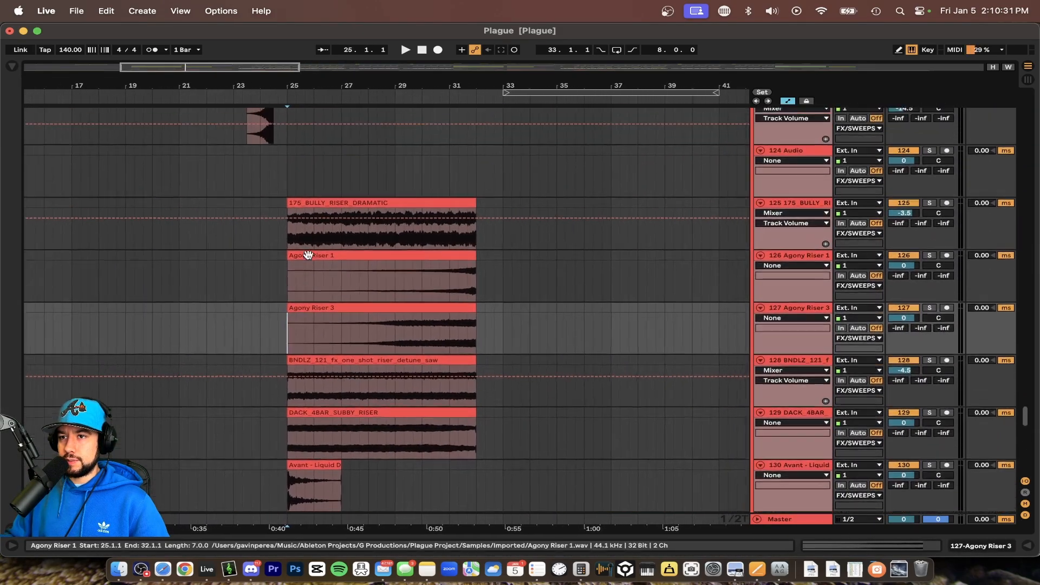
key("space")
scroll(597, 390, "up", 3)
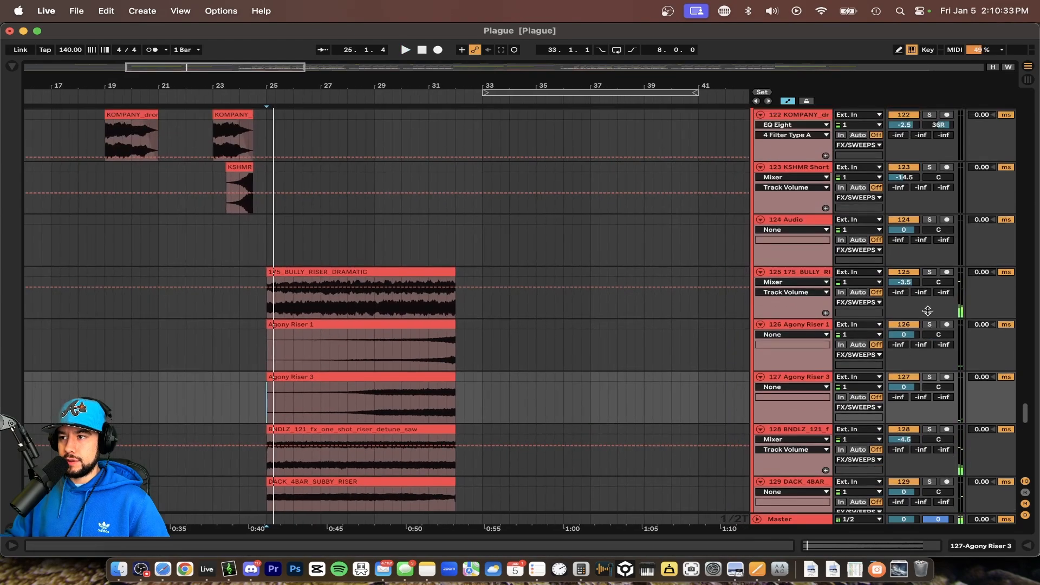
left_click(929, 271)
scroll(932, 260, "down", 3)
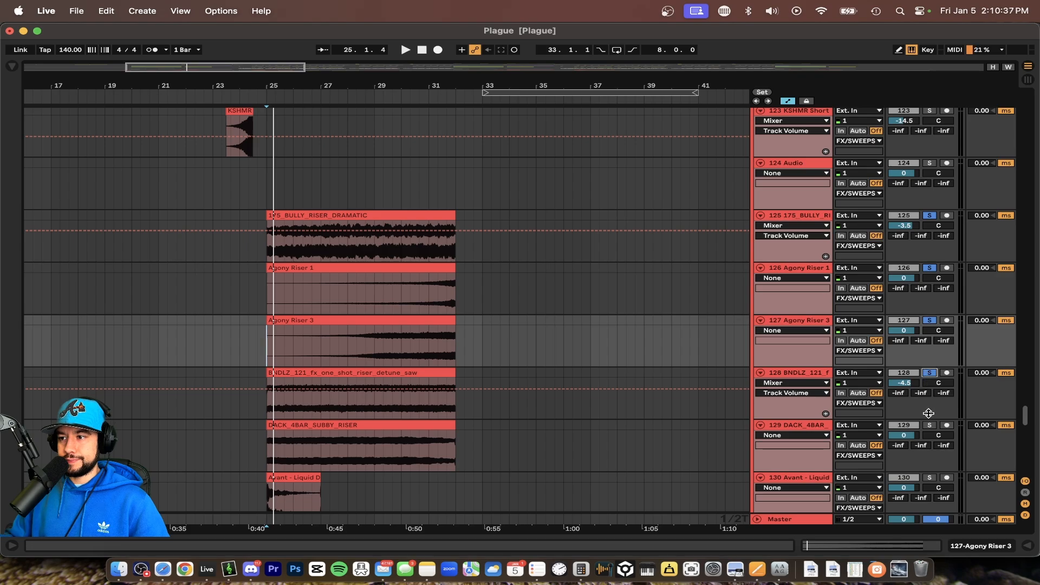
scroll(417, 341, "down", 8)
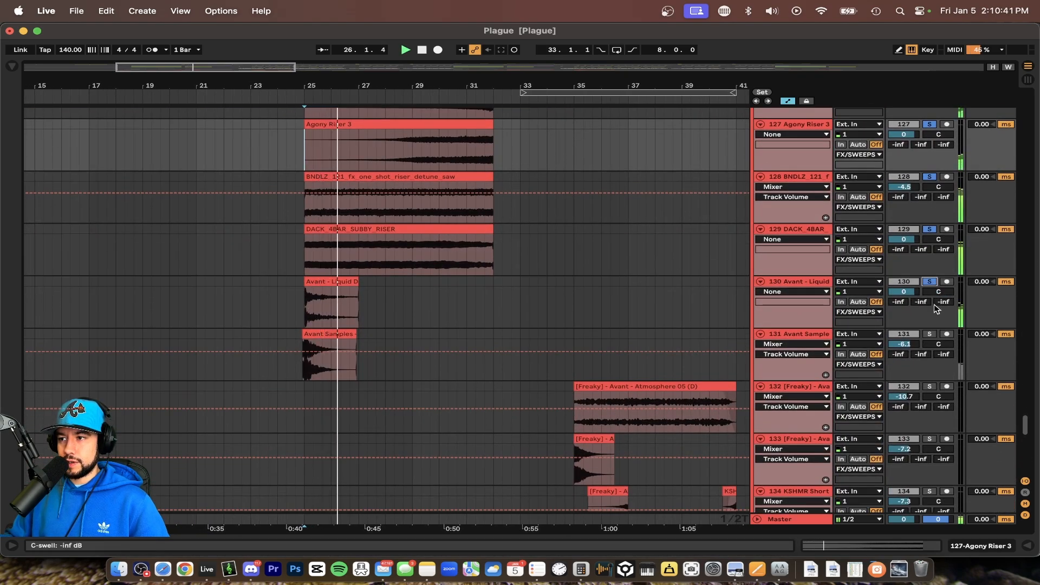
Step: Solo the kick build track and both snarebuild layers inside the build drumz group and stop playback
scroll(385, 299, "down", 20)
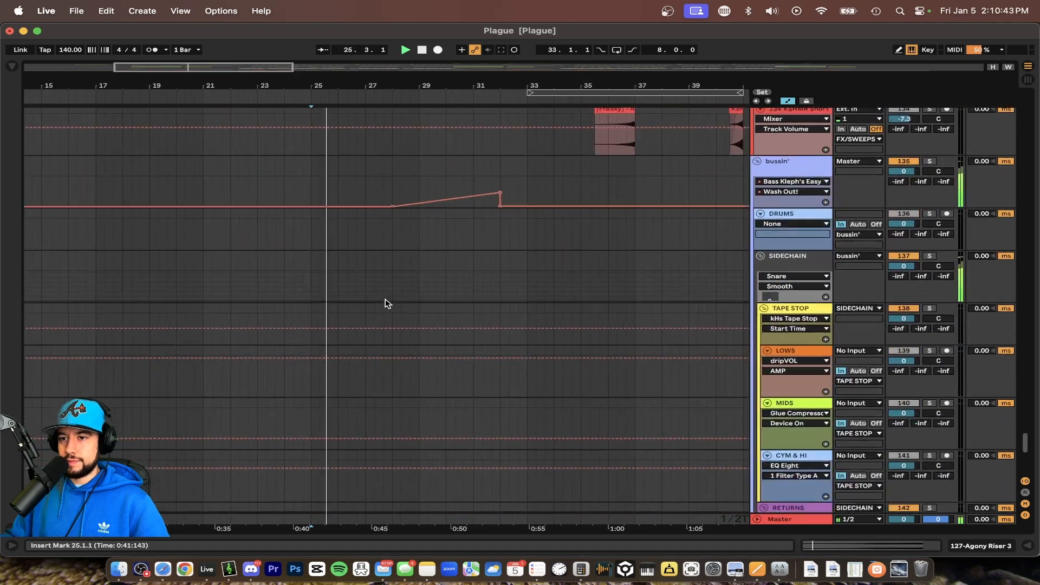
scroll(385, 299, "up", 18)
scroll(386, 302, "up", 20)
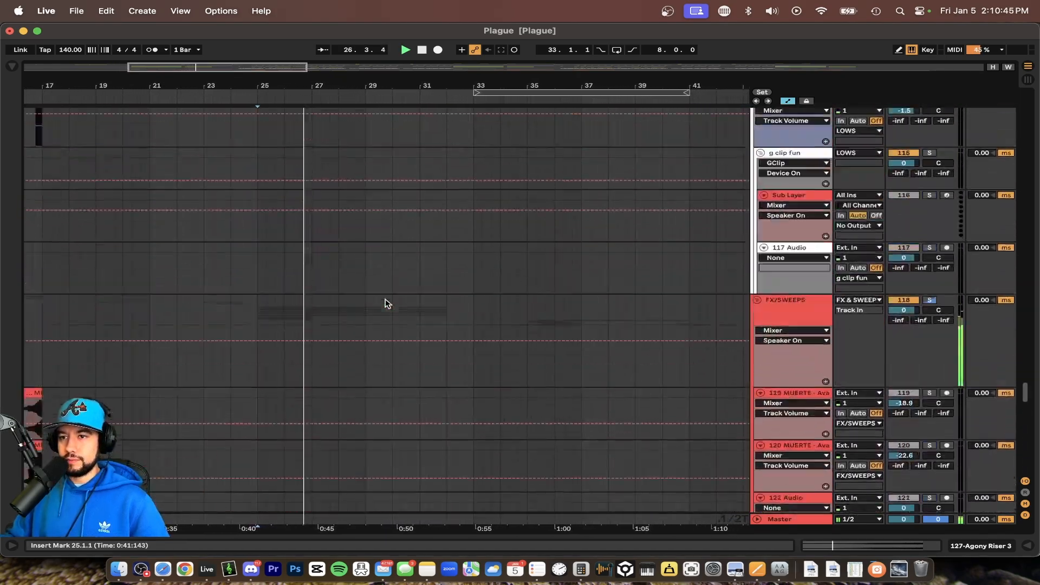
scroll(387, 304, "up", 10)
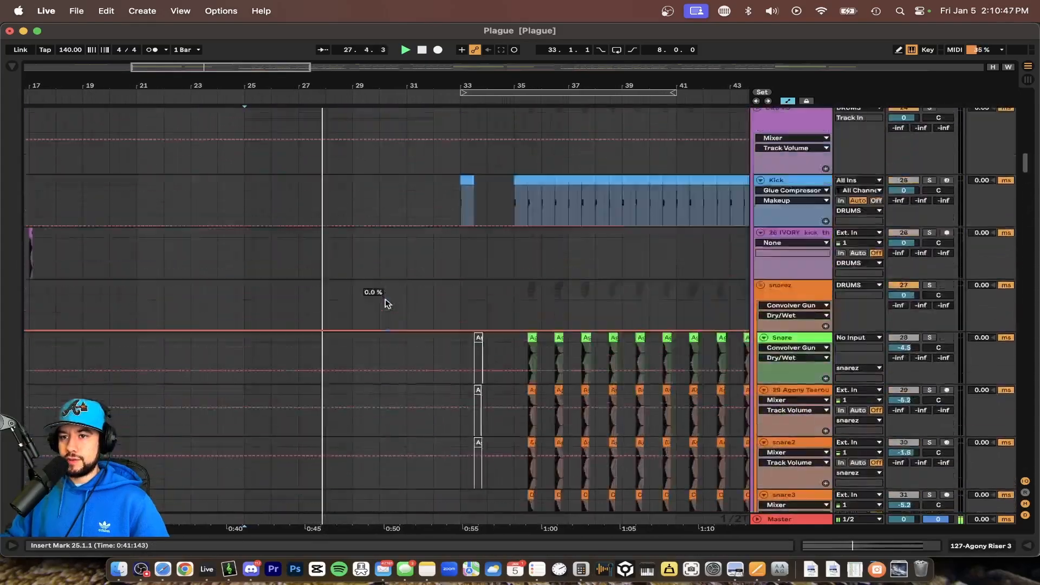
scroll(386, 302, "right", 3)
scroll(386, 302, "up", 3)
scroll(325, 281, "up", 1)
scroll(326, 282, "left", 1)
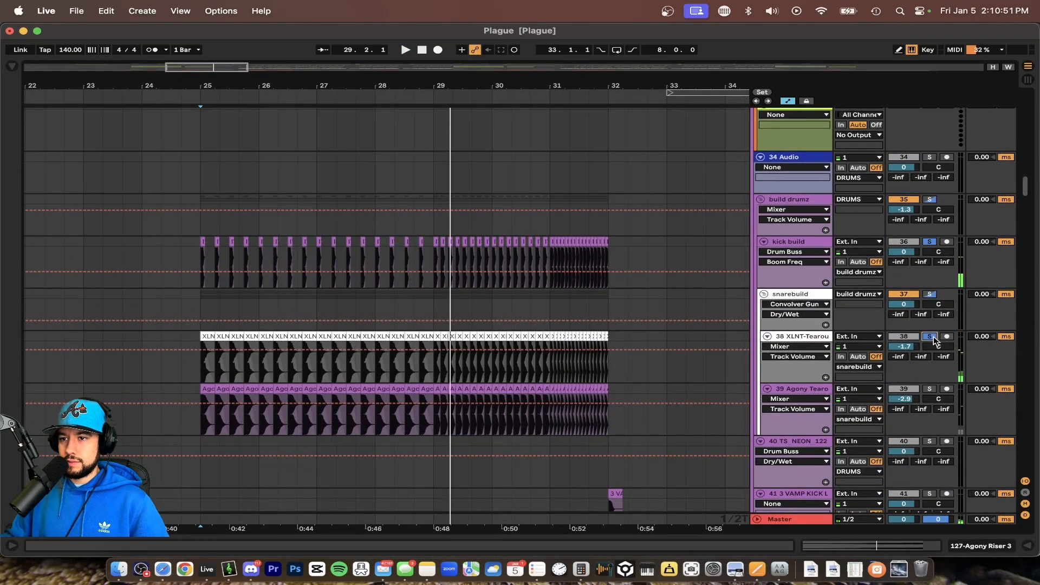
scroll(377, 419, "up", 5)
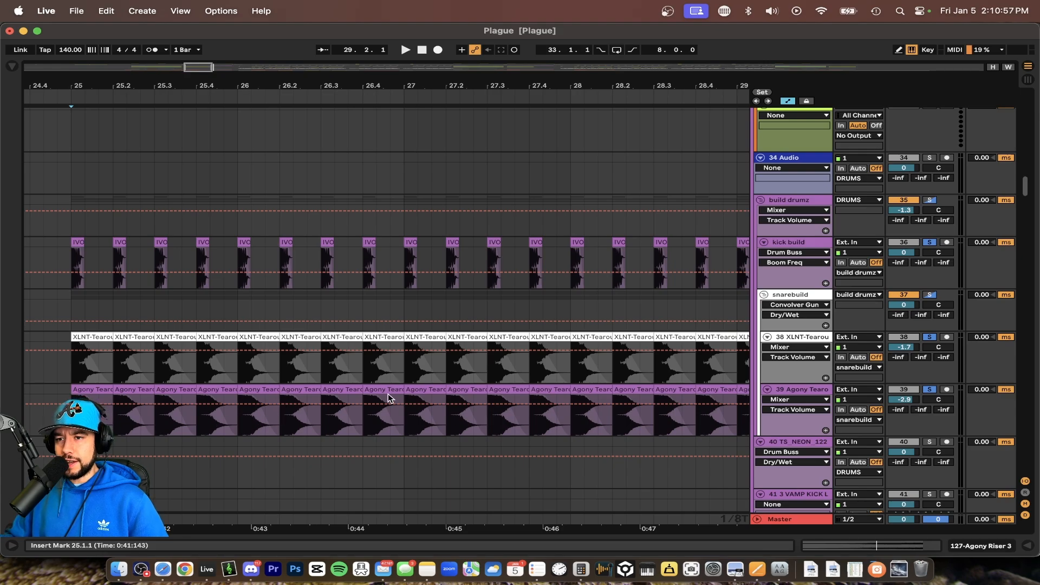
Step: Play the soloed kick and snare build from 25.1.1 and inspect the spacing of its first hits
scroll(186, 300, "down", 3)
scroll(184, 301, "left", 2)
key("space")
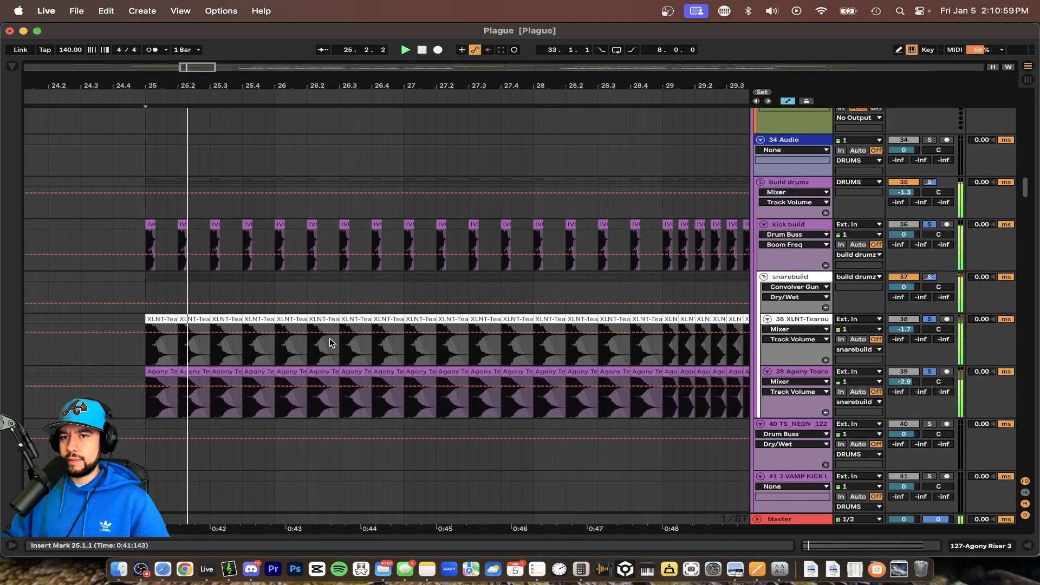
scroll(151, 279, "up", 4)
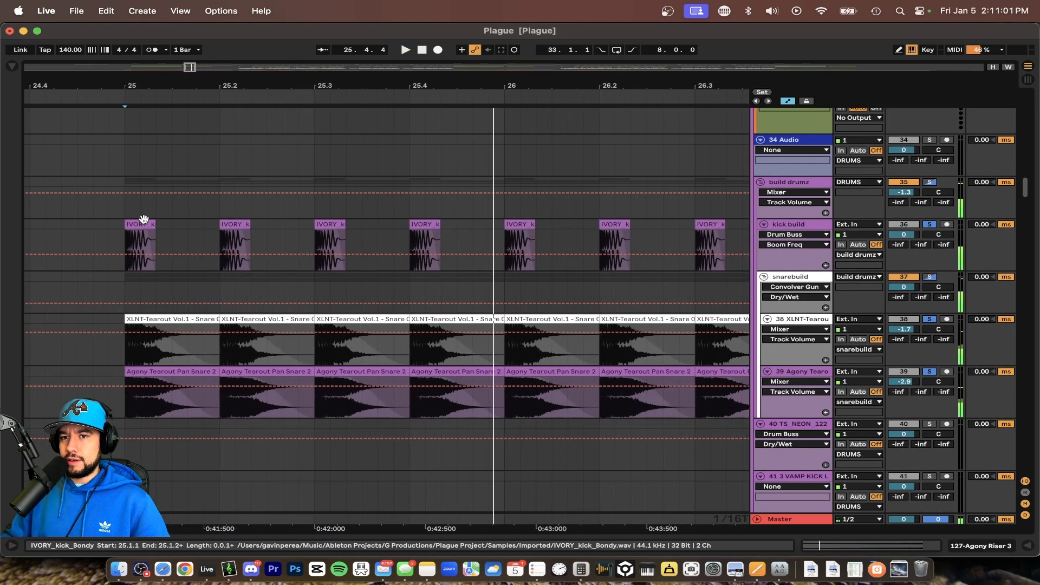
scroll(239, 374, "down", 3)
Step: Replay the build from 25.1.1 and examine how the kick and snare spacing changes up to bar 32
key("space")
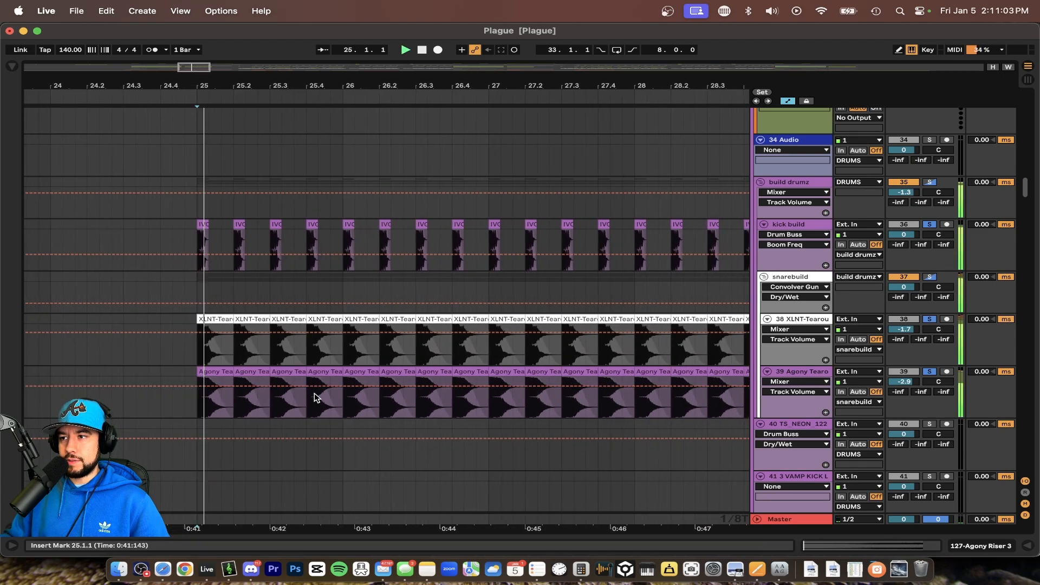
scroll(347, 384, "right", 2)
scroll(511, 293, "up", 4)
scroll(509, 292, "right", 3)
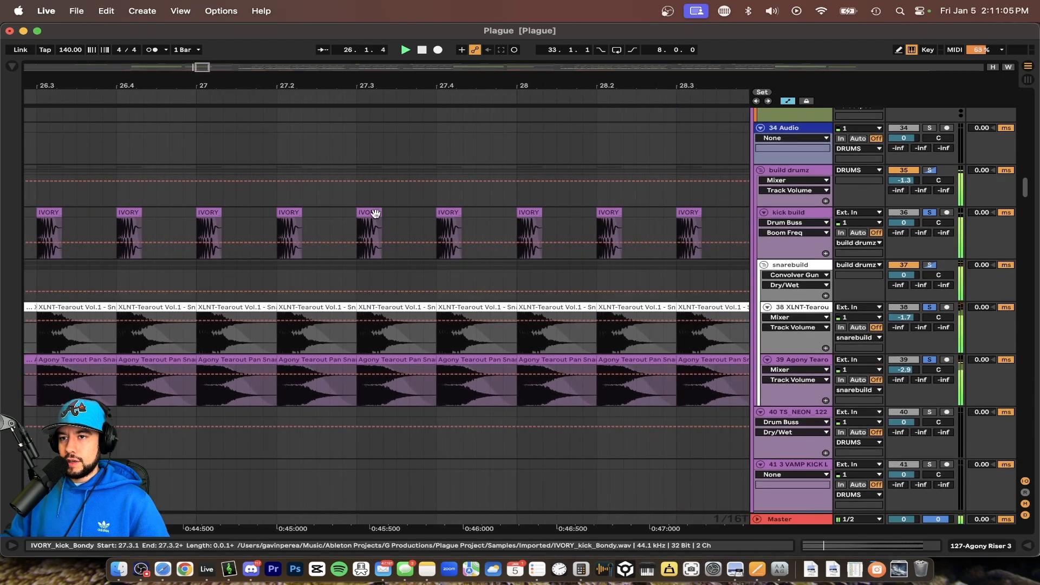
scroll(513, 276, "down", 4)
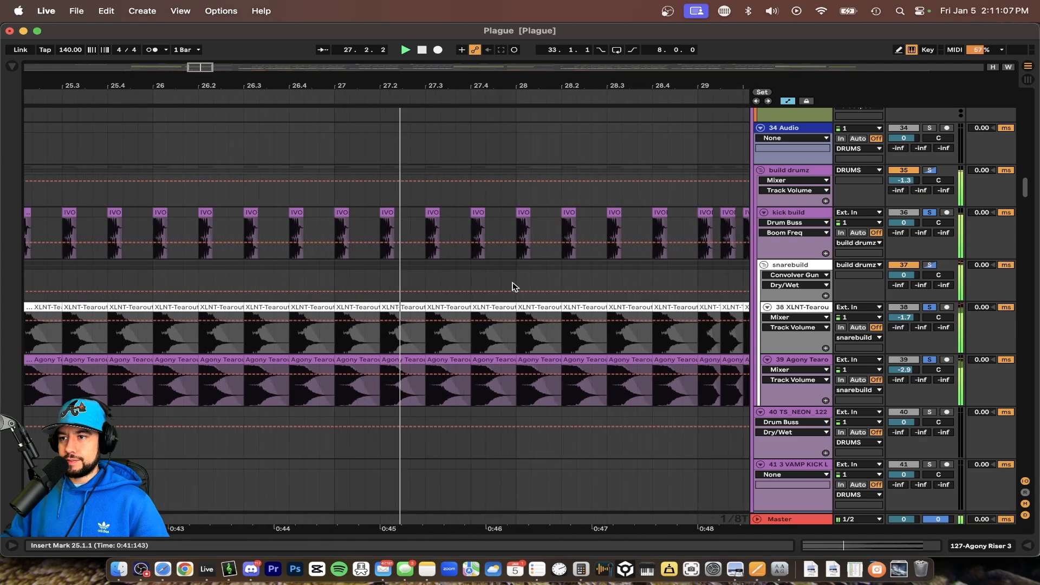
scroll(513, 290, "down", 3)
scroll(513, 301, "right", 3)
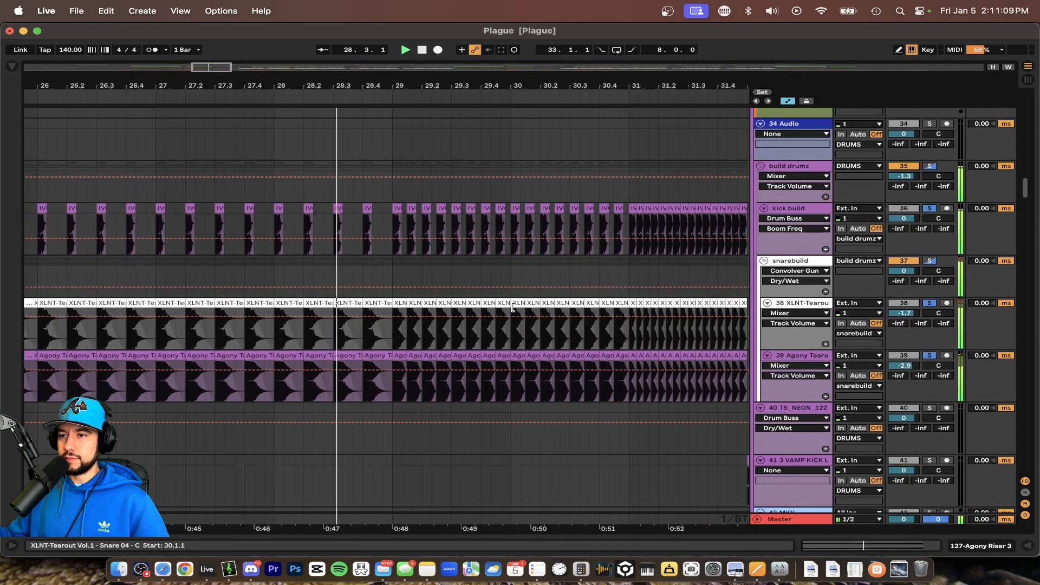
scroll(513, 307, "up", 1)
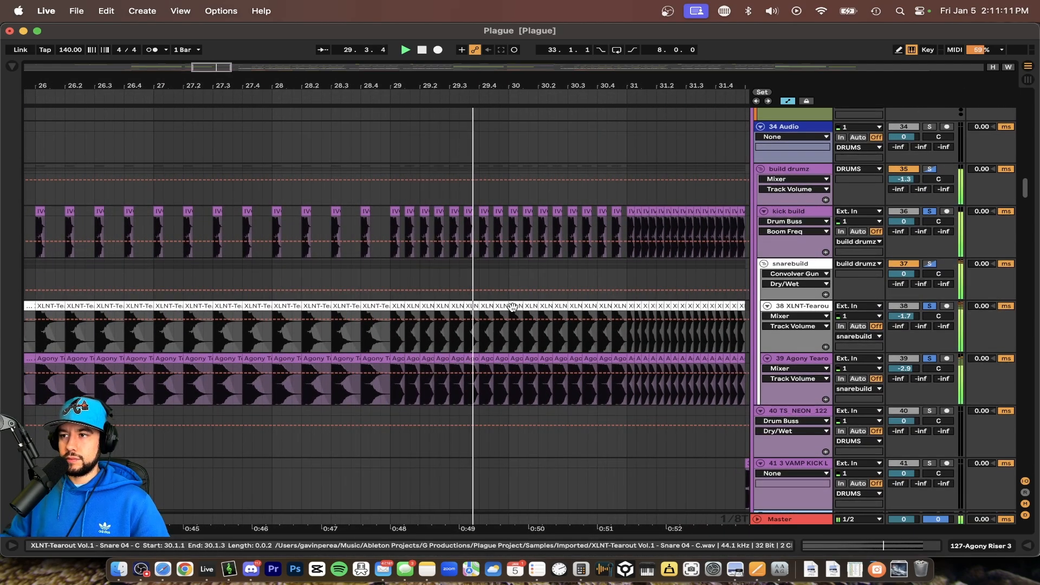
scroll(513, 307, "right", 6)
scroll(514, 307, "down", 1)
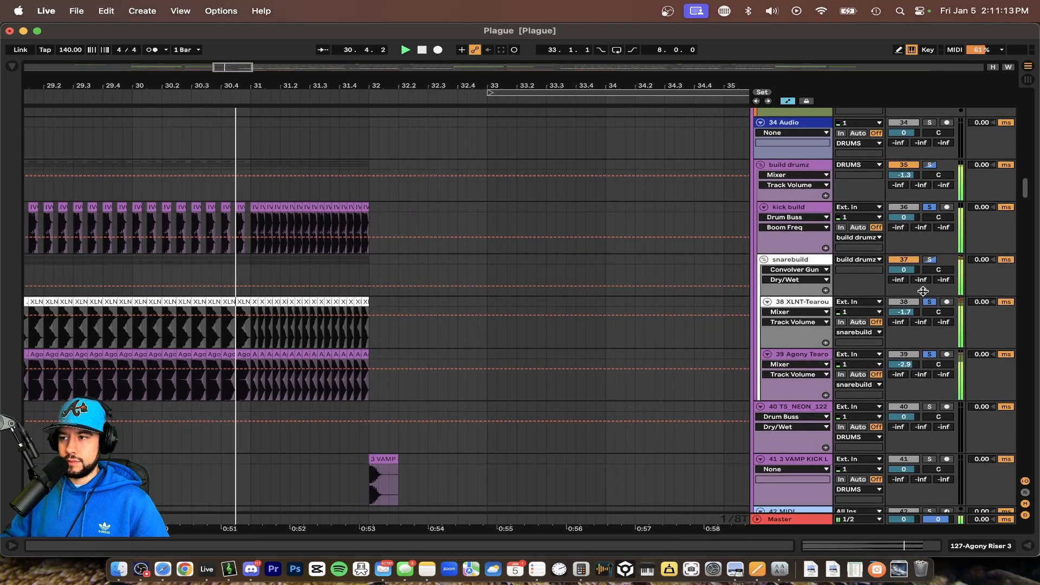
Step: Clear the build-up solos, let the full mix play into the drop and stop playback at the guns group
left_click(930, 302)
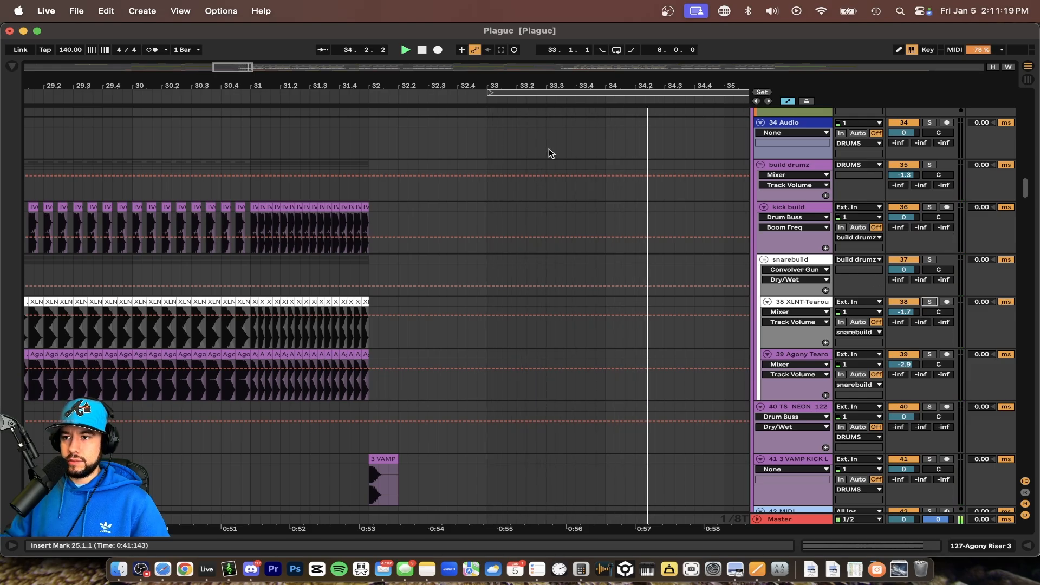
scroll(506, 139, "down", 5)
scroll(497, 256, "down", 4)
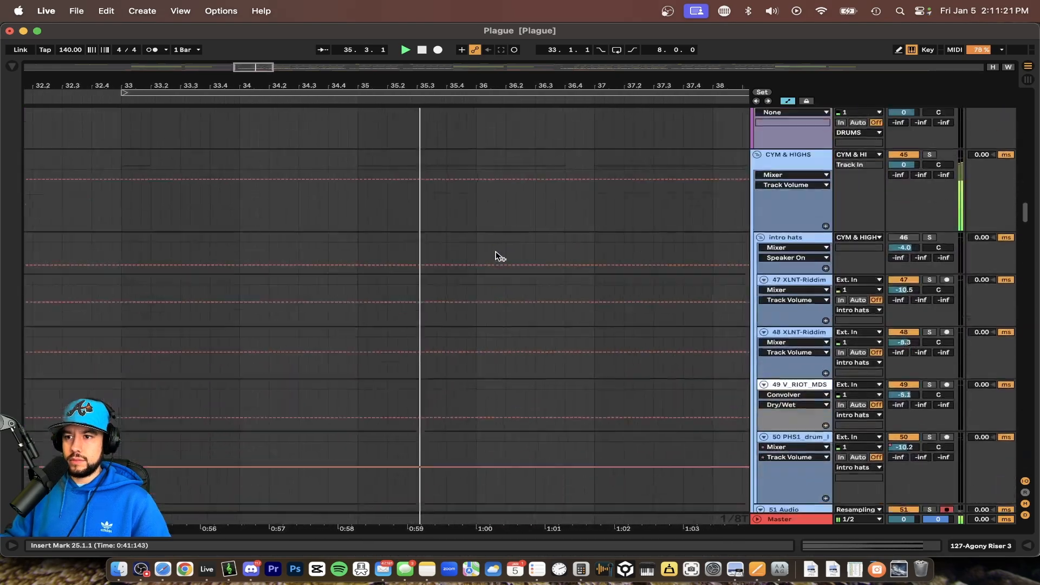
scroll(498, 255, "down", 20)
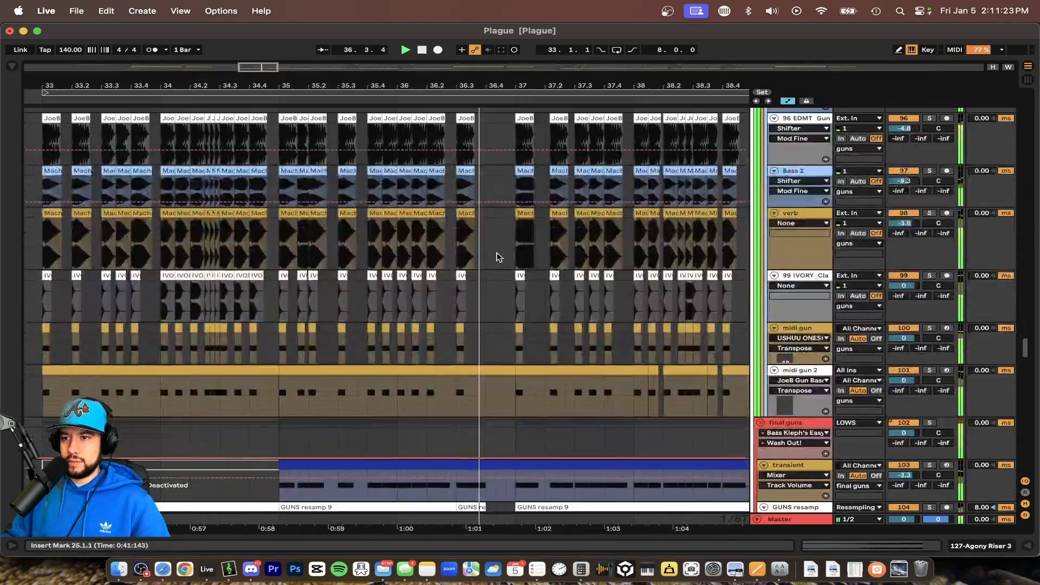
scroll(498, 257, "up", 2)
key("space")
Step: Examine the layered clip pattern of the guns group from bar 33, including Bass 2, verb and the midi gun tracks
scroll(496, 255, "down", 5)
scroll(323, 263, "up", 3)
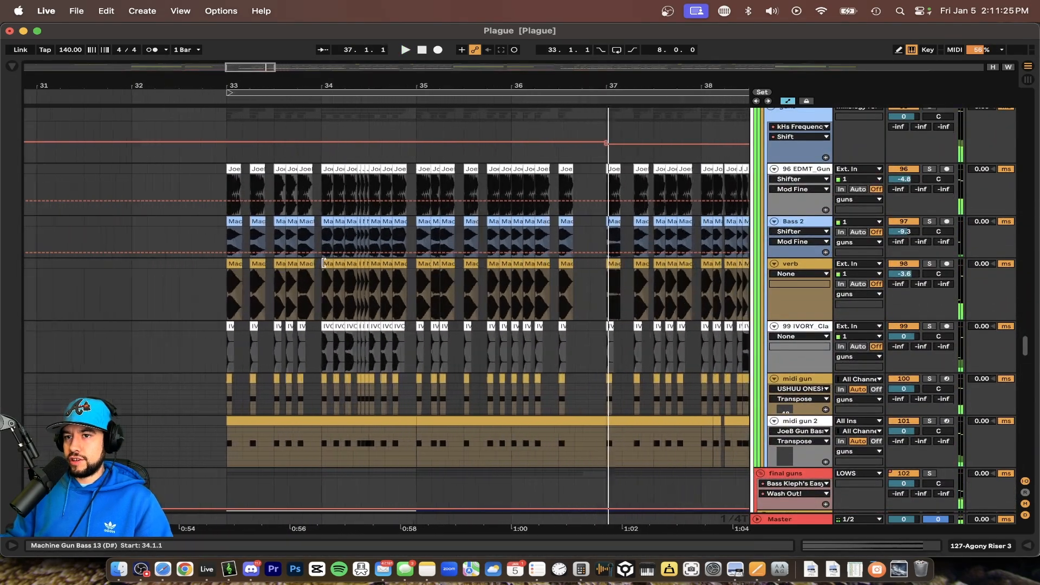
scroll(324, 263, "down", 1)
scroll(324, 264, "up", 4)
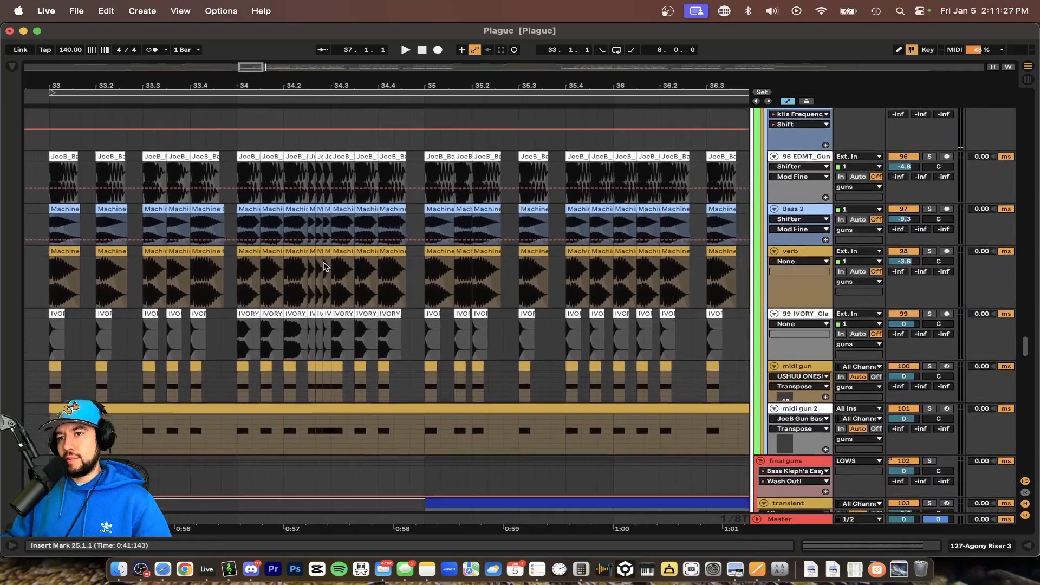
scroll(324, 265, "down", 2)
scroll(211, 296, "up", 2)
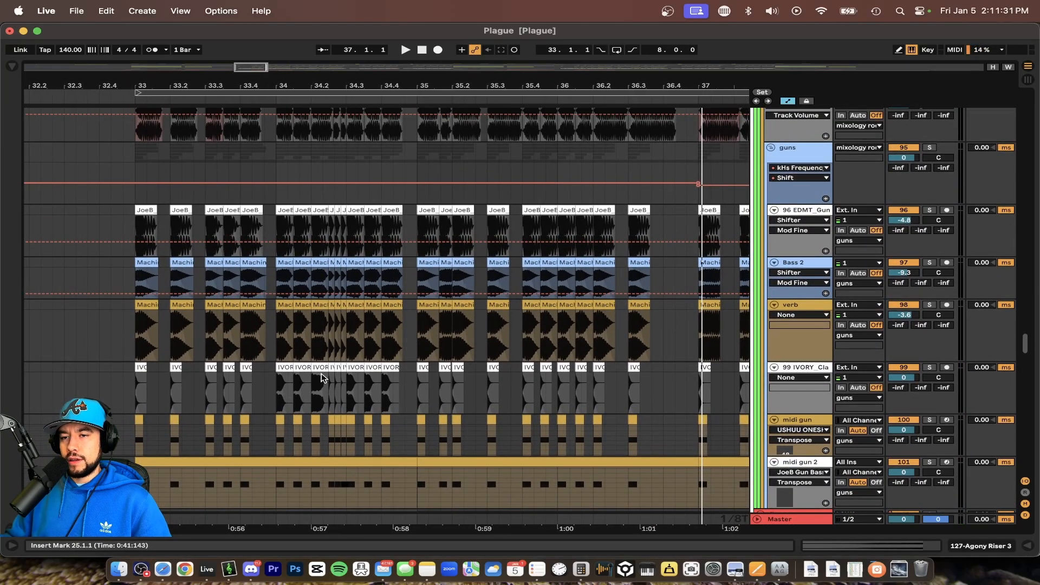
Step: Examine the stacked gun layers from bar 33, from the gun sub and guns group down to the resampled final guns tracks
scroll(320, 373, "down", 2)
scroll(192, 329, "up", 2)
scroll(190, 328, "down", 3)
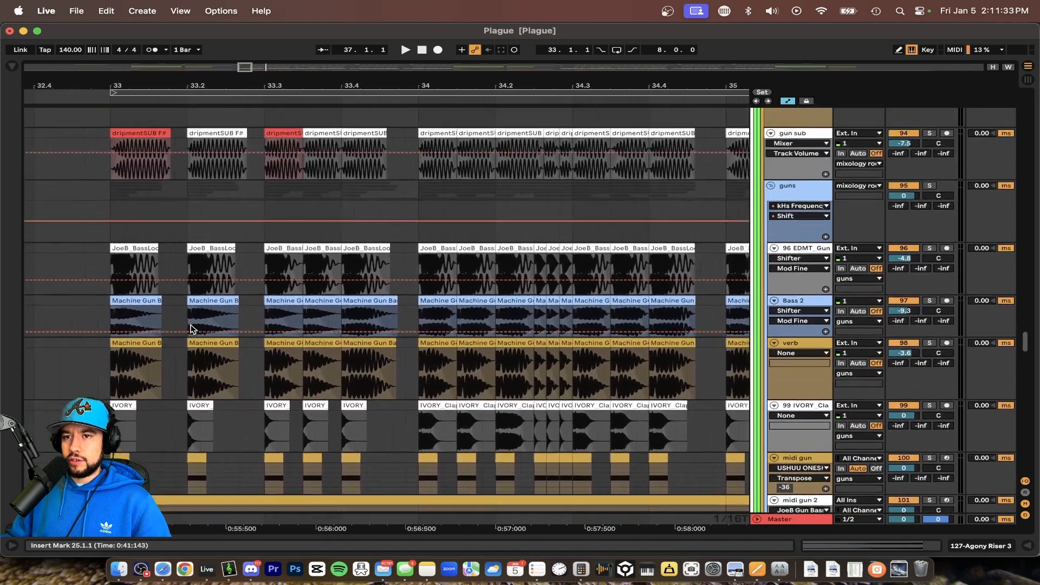
scroll(190, 329, "down", 1)
scroll(190, 329, "down", 1)
scroll(190, 329, "up", 2)
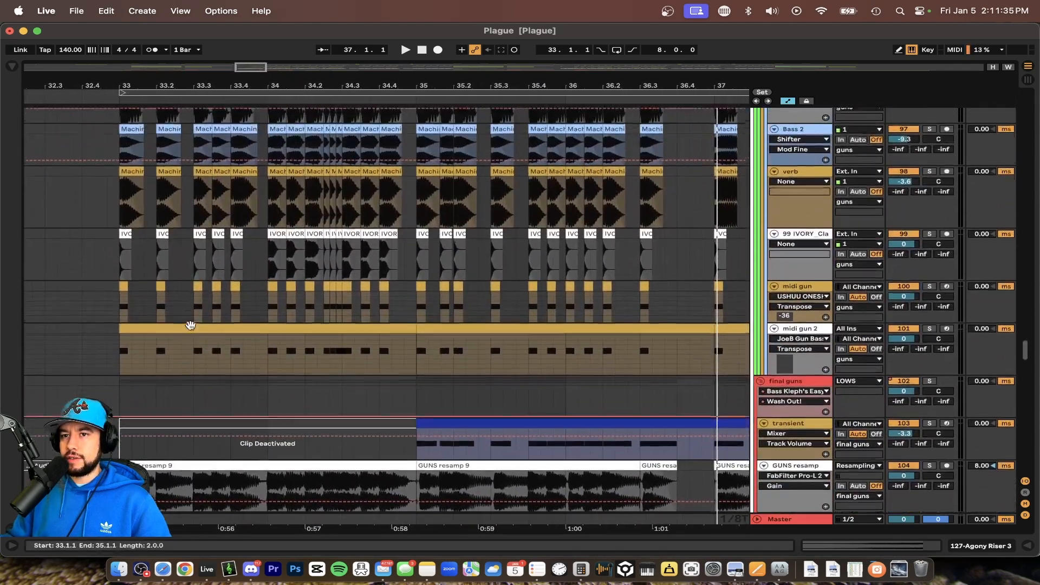
scroll(250, 280, "up", 2)
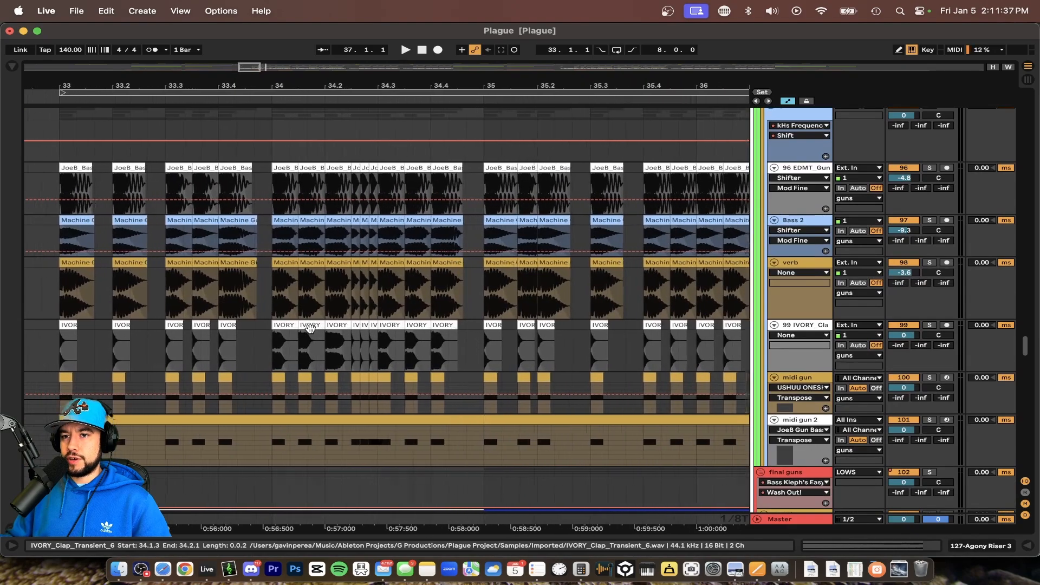
scroll(266, 315, "up", 3)
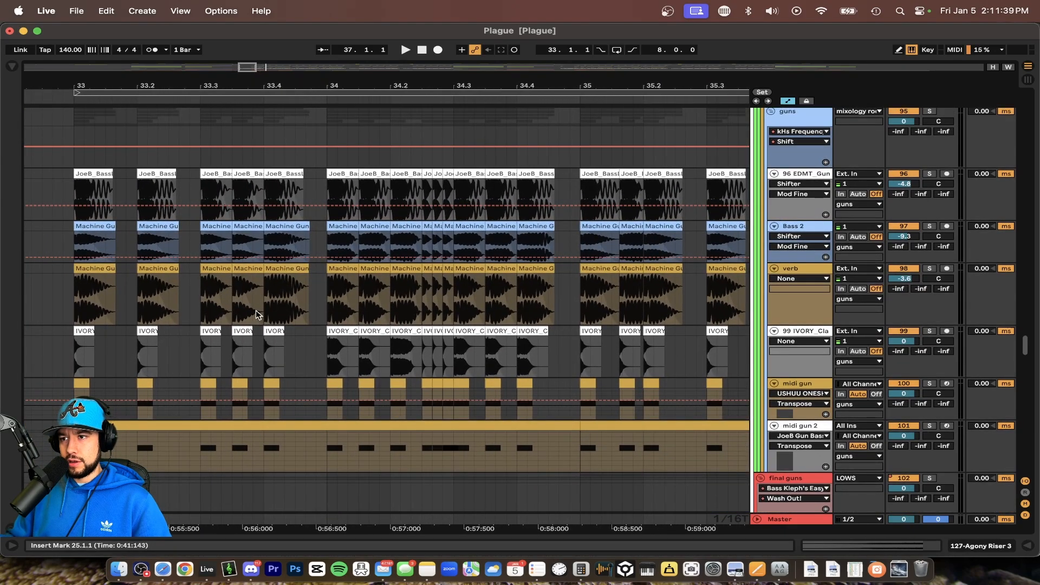
scroll(243, 325, "down", 3)
scroll(224, 339, "up", 2)
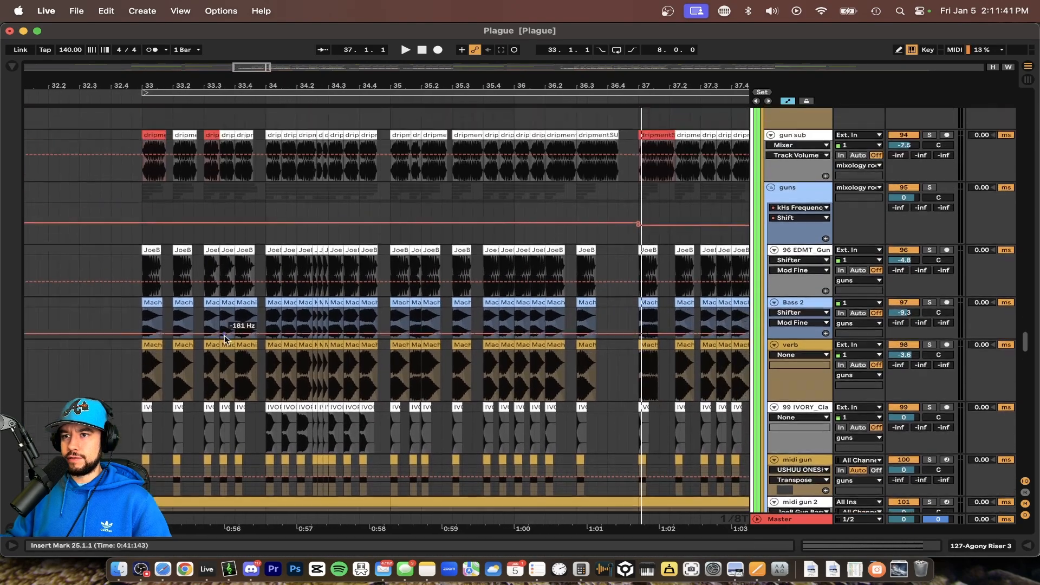
scroll(225, 338, "up", 4)
scroll(226, 339, "left", 1)
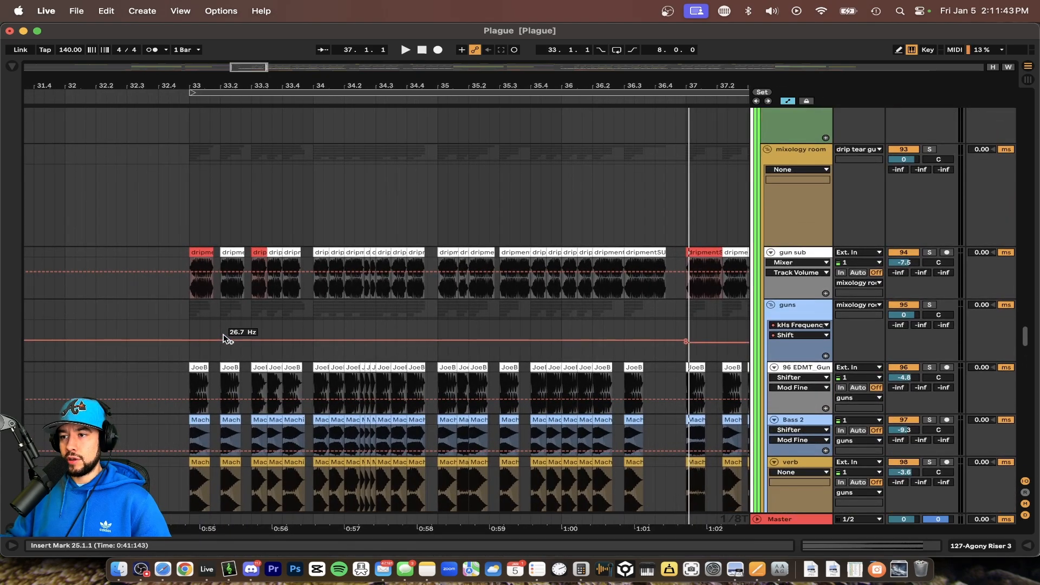
Step: Inspect the guns automation and lower bass tracks from bar 33, survey the whole arrangement, and switch to Finder
left_click(187, 324)
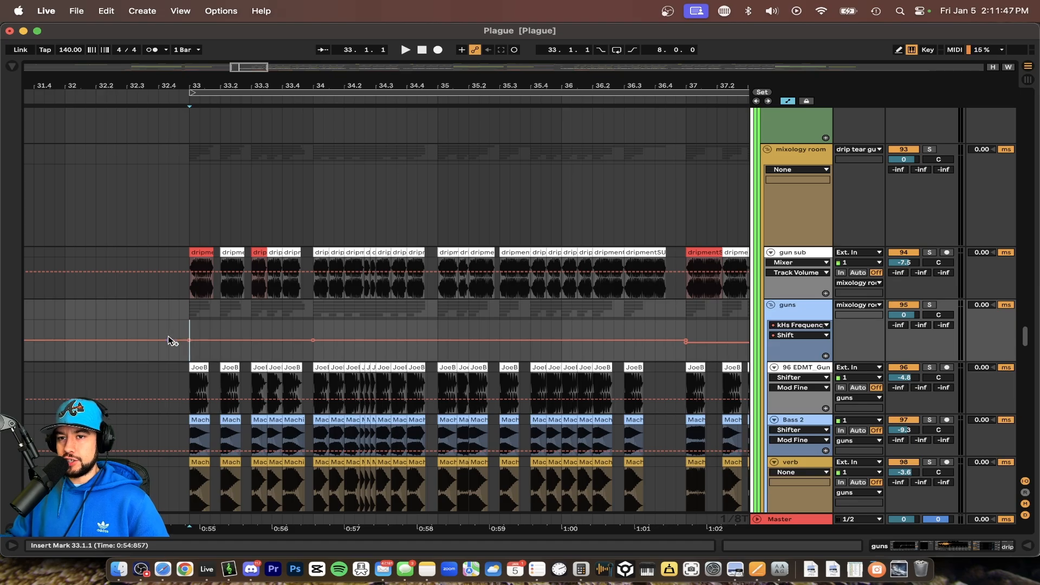
scroll(220, 372, "down", 14)
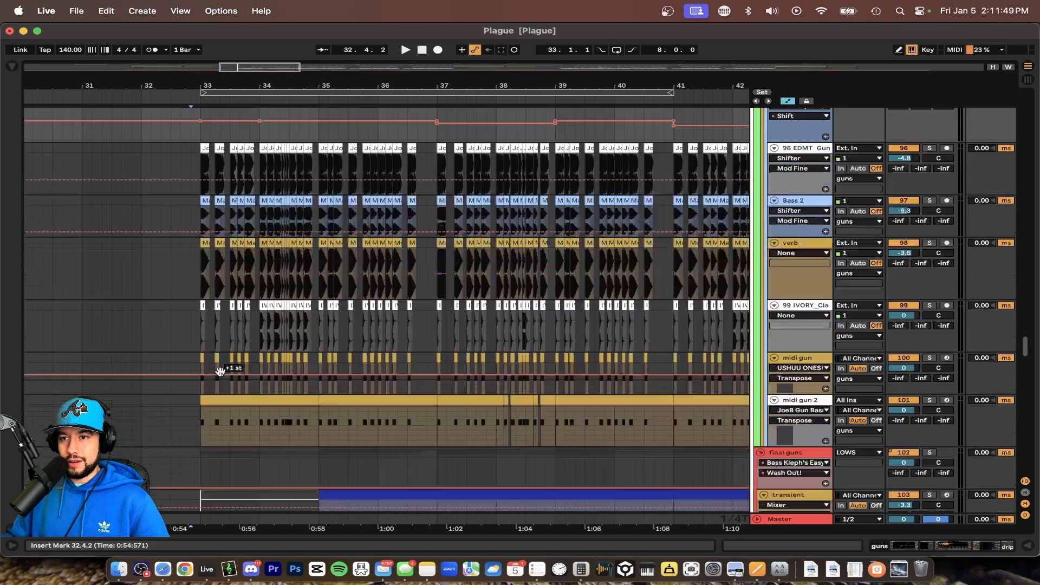
scroll(264, 445, "down", 11)
scroll(264, 445, "down", 15)
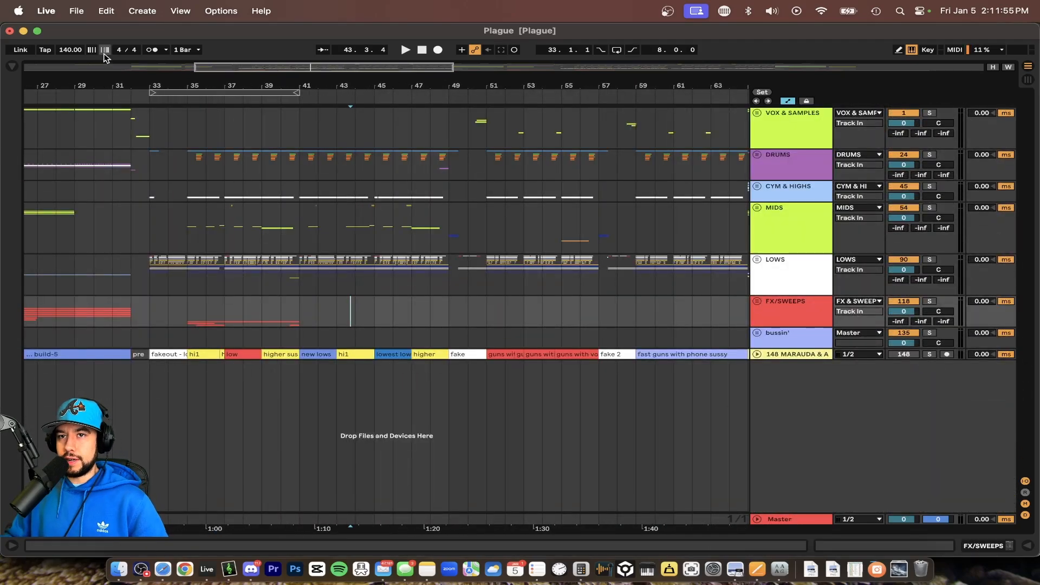
left_click(120, 568)
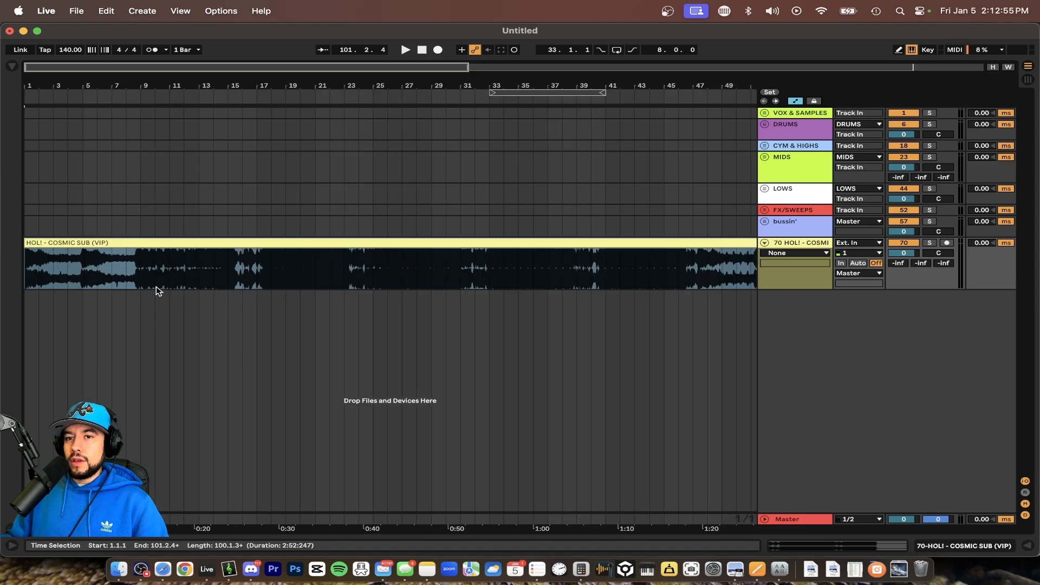
Step: Measure the gap between the drop's start and bar 9 in the HOL! - COSMIC SUB (VIP) clip by selecting 8.3.1 to 9.1.1
key("plus")
scroll(69, 268, "up", 5)
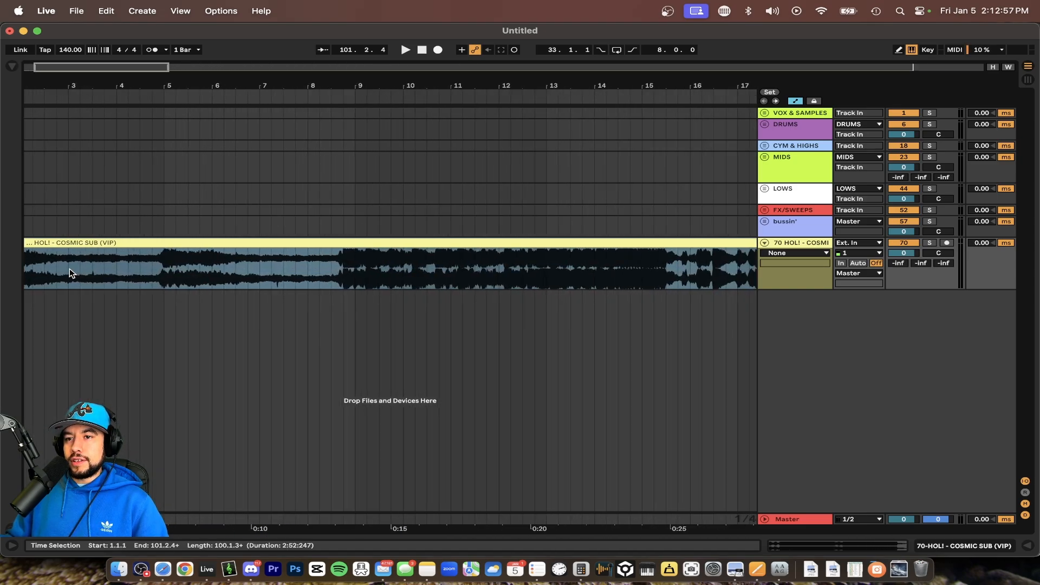
scroll(330, 270, "up", 7)
left_click_drag(327, 268, 414, 265)
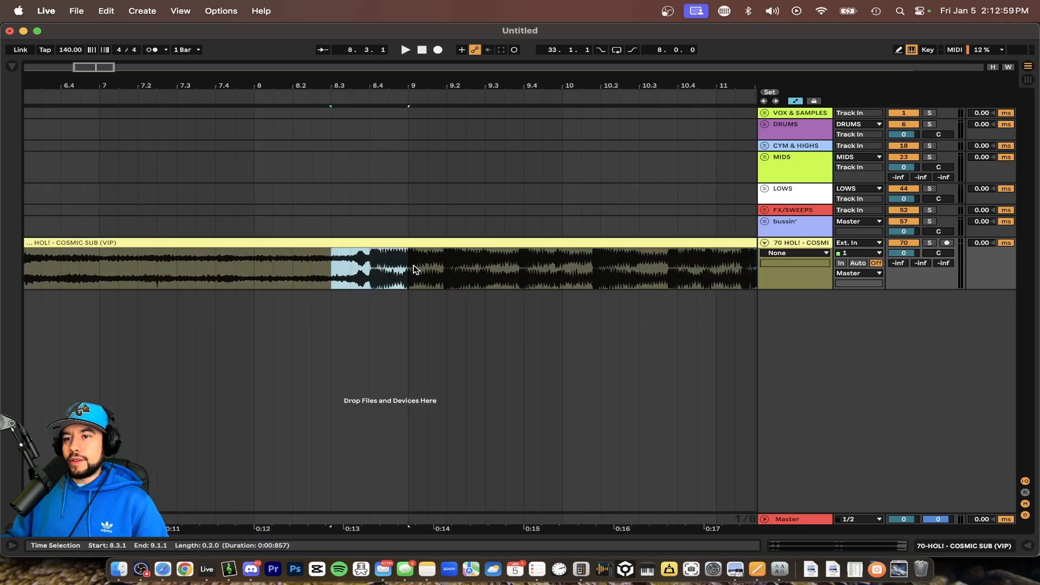
Step: Split the HOL! - COSMIC SUB (VIP) clip where its waveform first begins and move the remaining audio to 1.1.1
scroll(237, 249, "down", 5)
scroll(237, 250, "left", 5)
scroll(27, 251, "up", 8)
scroll(27, 250, "up", 8)
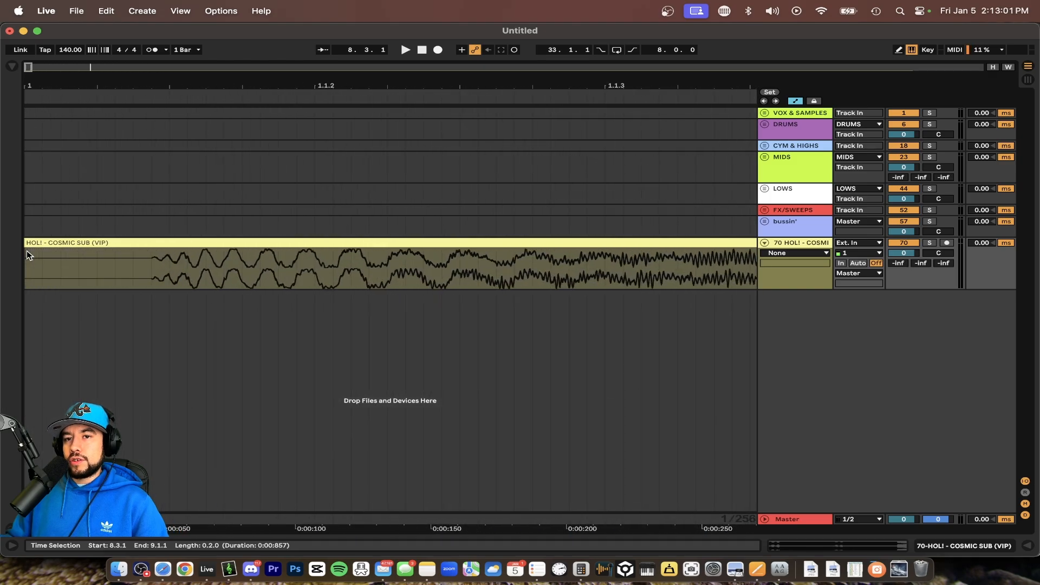
scroll(129, 274, "up", 6)
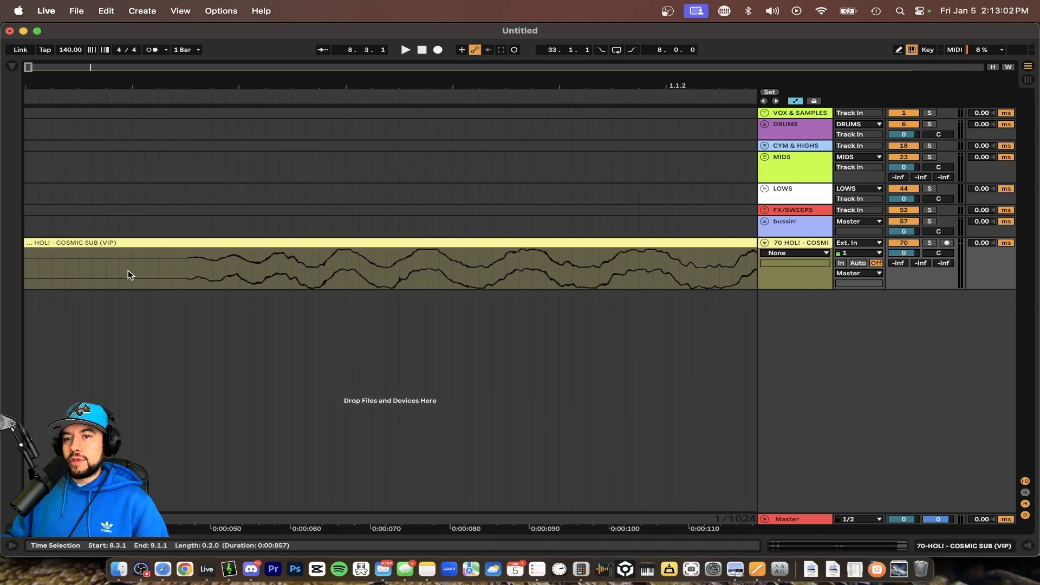
left_click(215, 273)
key("super+e")
scroll(215, 273, "down", 6)
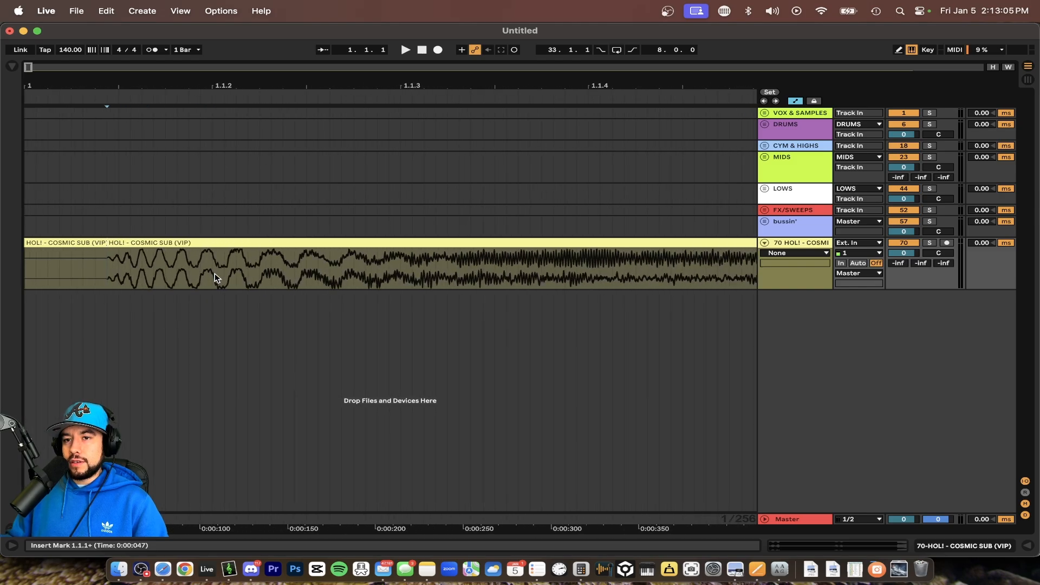
left_click_drag(186, 245, 76, 245)
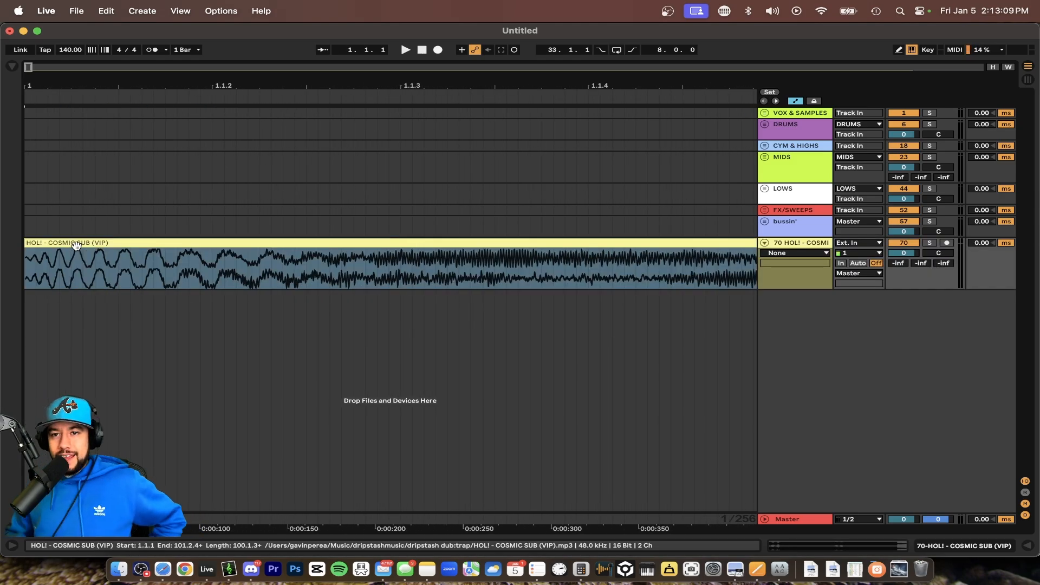
Step: Compare the reference song's drop with the bar 9 gridline and raise the project tempo to 145.00 BPM
scroll(251, 273, "down", 8)
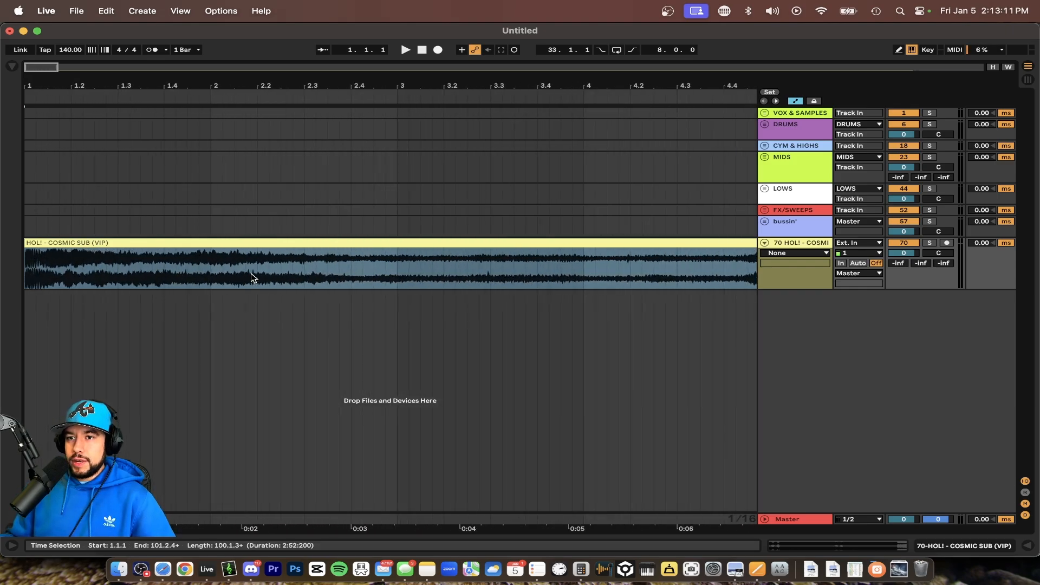
scroll(304, 266, "up", 3)
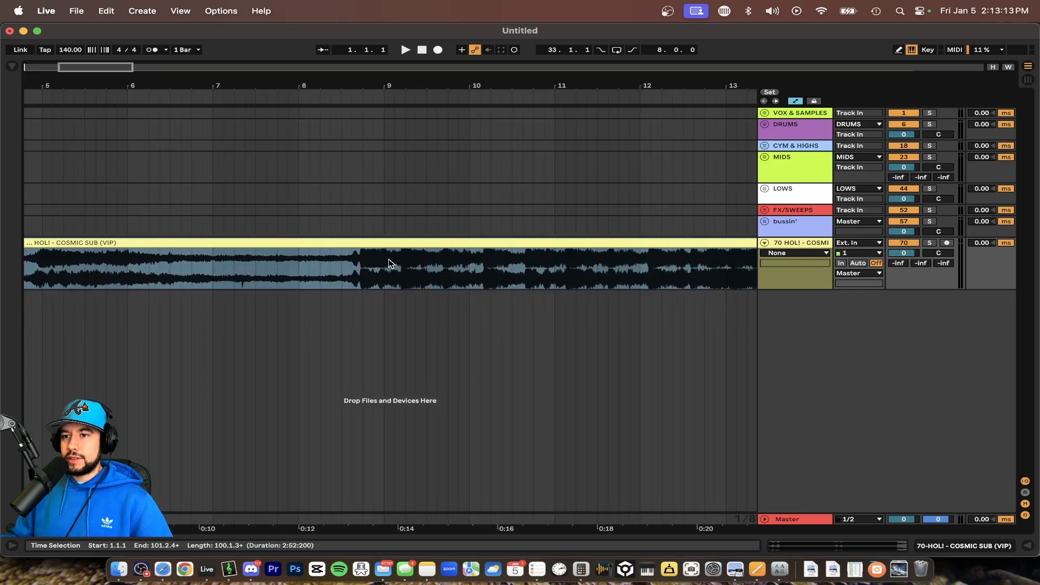
scroll(308, 260, "left", 3)
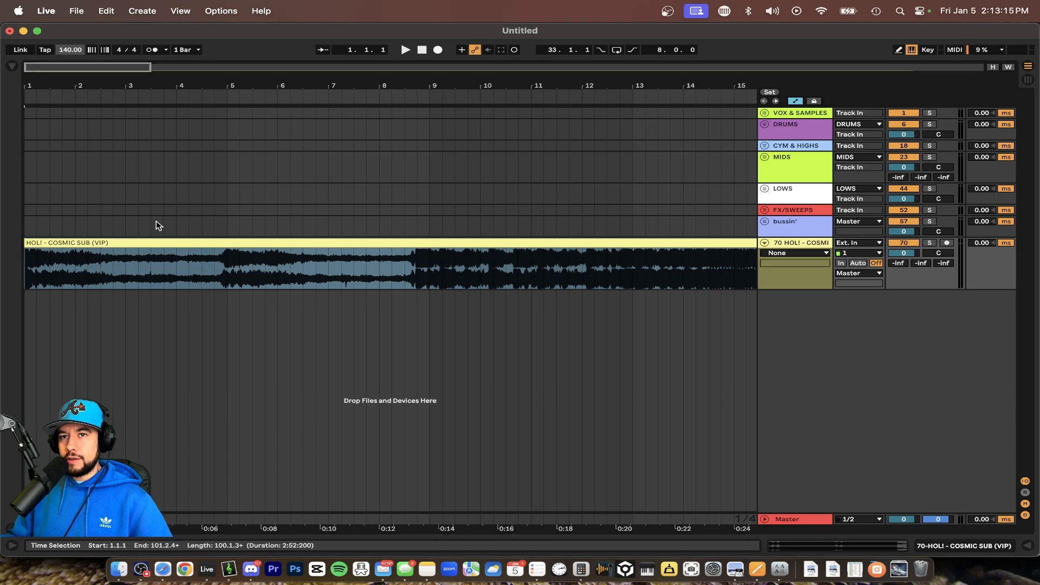
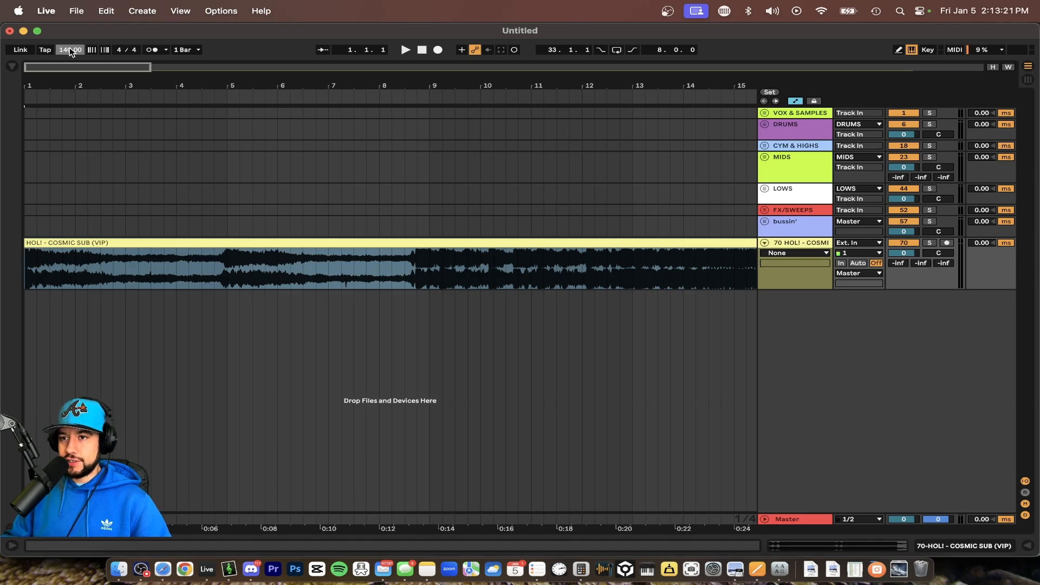
key("Up")
key("Up")
key("Up")
key("Up")
key("Up")
key("Up")
key("Up")
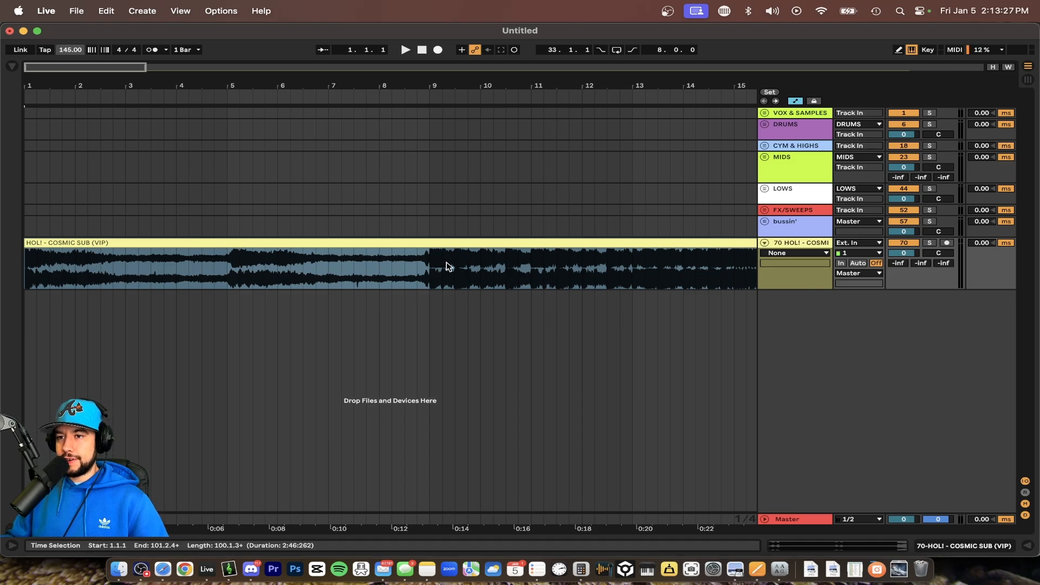
Step: Check closely how the reference song's drop transient lines up with bar 9
scroll(446, 264, "up", 8)
scroll(330, 261, "up", 10)
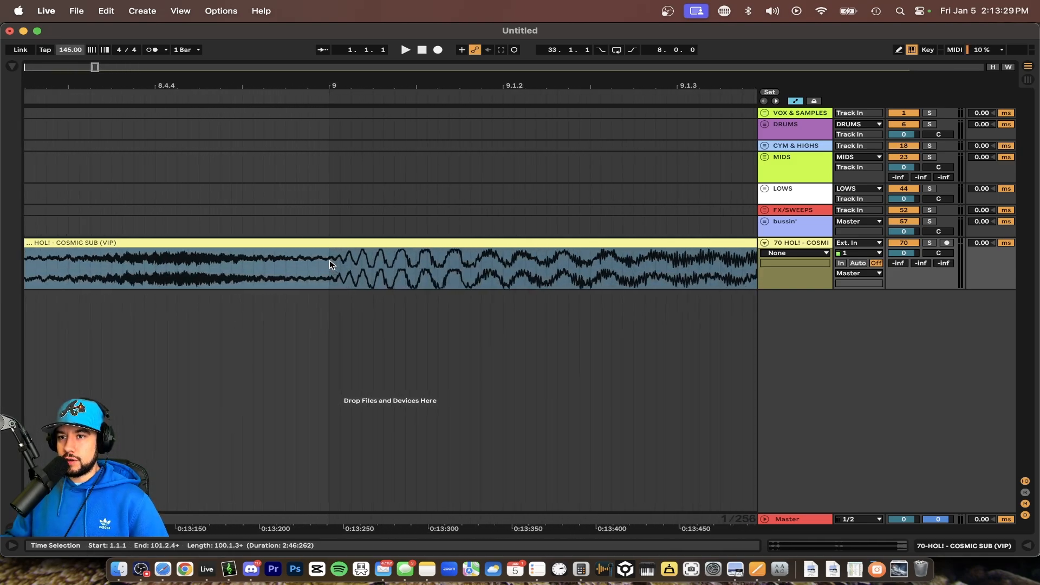
Step: Place the insert marker at bar 9 of the COSMIC SUB clip and examine how the drop lines up with the grid
left_click(329, 260)
scroll(329, 260, "down", 3)
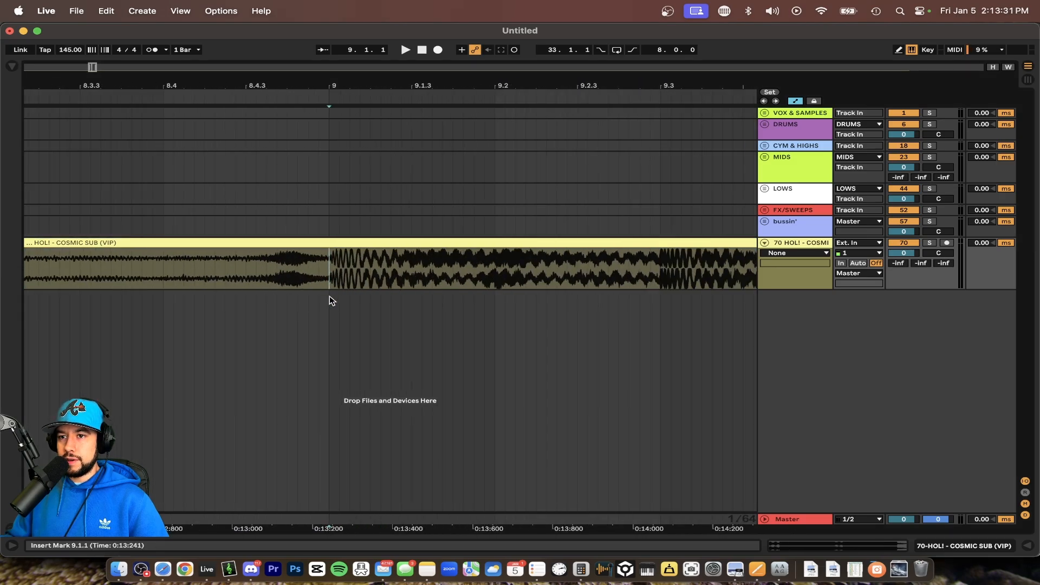
scroll(335, 311, "down", 2)
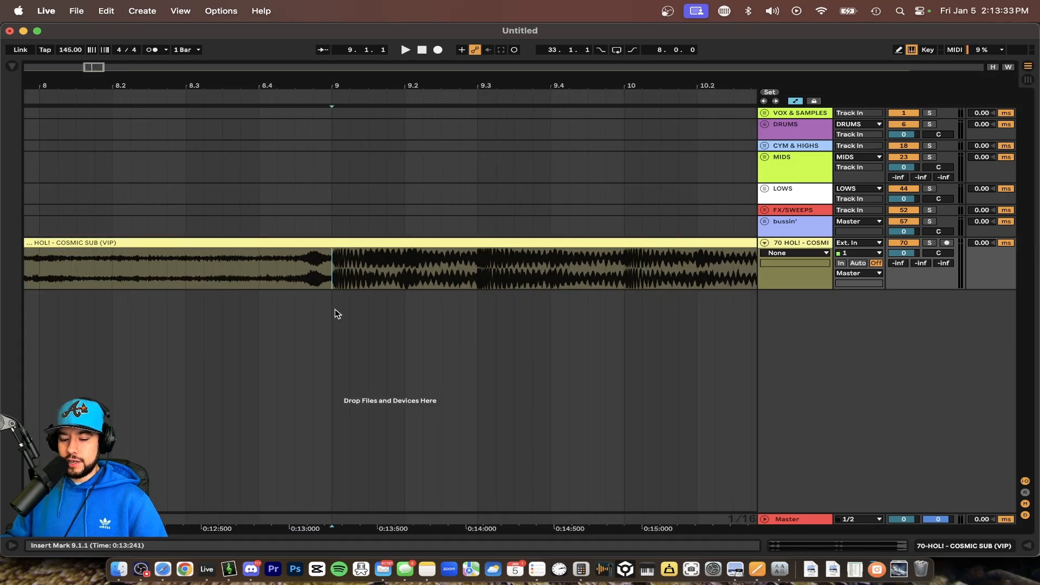
scroll(335, 311, "down", 2)
scroll(335, 309, "down", 3)
scroll(335, 309, "right", 8)
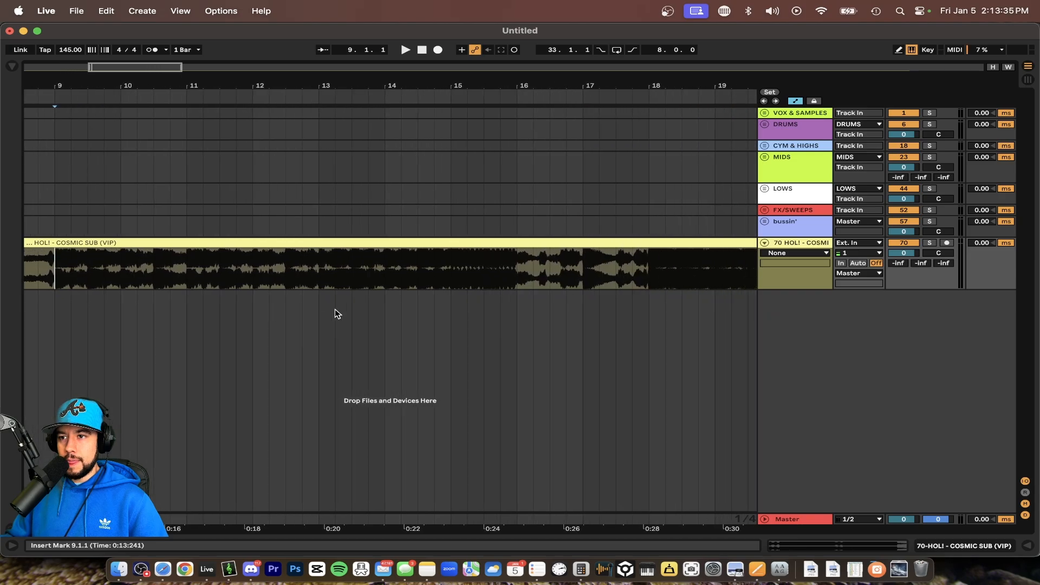
scroll(335, 309, "down", 3)
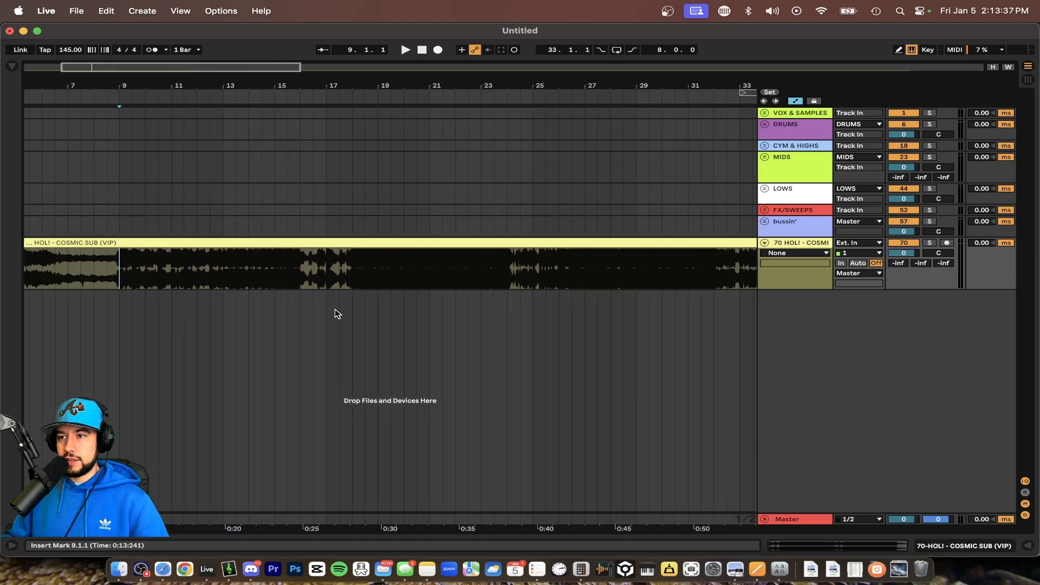
Step: Examine the clip's transients around bar 17 and place the insert marker at bar 18 to check the grid alignment
scroll(325, 269, "up", 10)
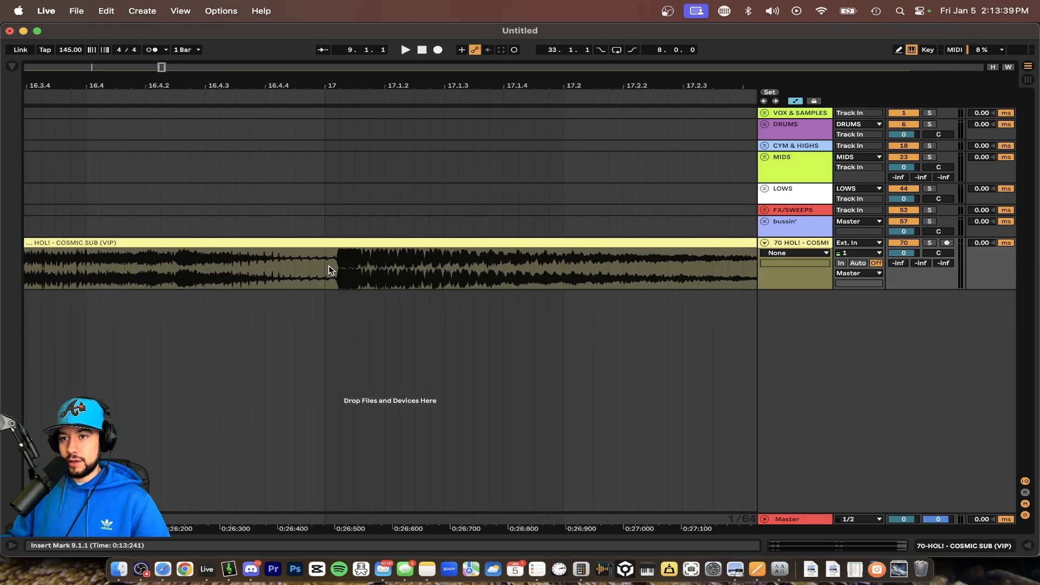
scroll(387, 273, "down", 8)
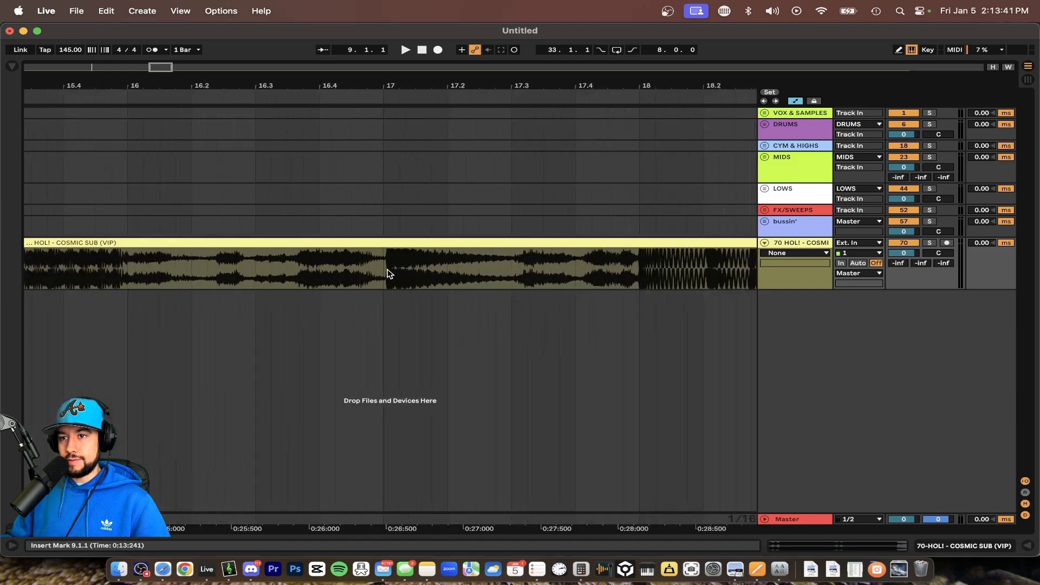
left_click(299, 264)
scroll(299, 264, "up", 10)
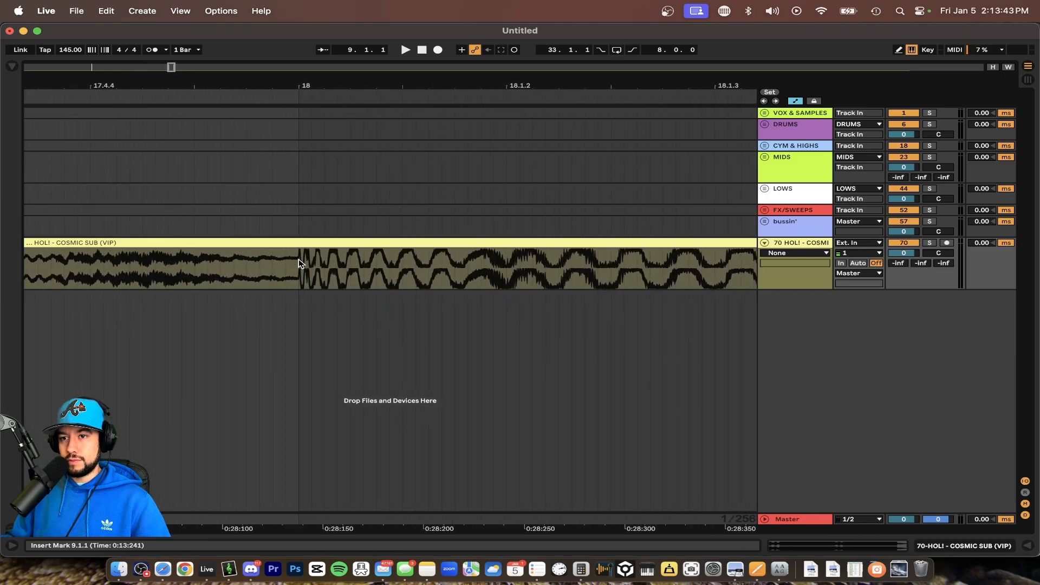
scroll(297, 262, "down", 12)
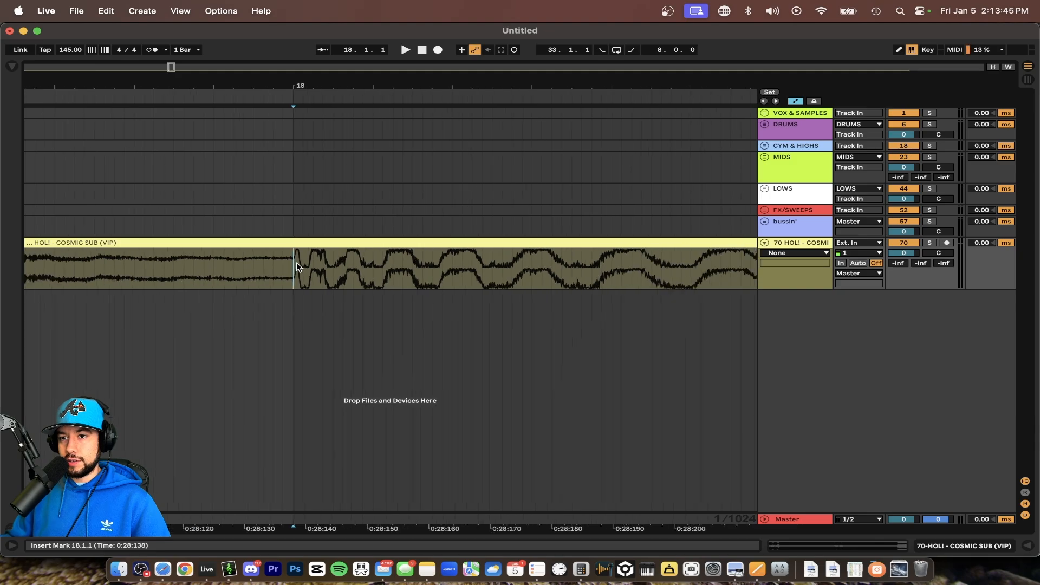
scroll(297, 262, "down", 4)
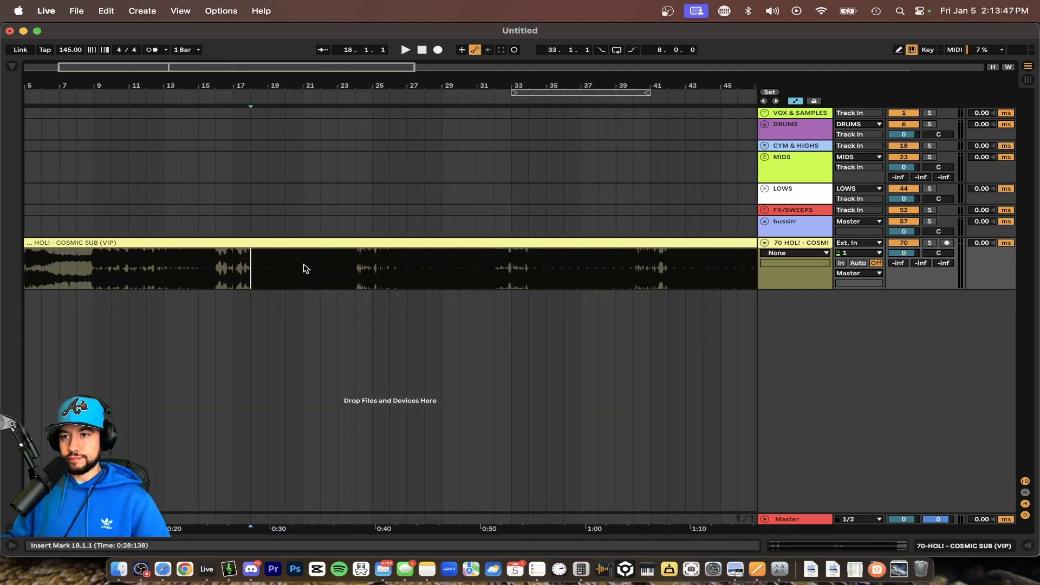
Step: Solo the COSMIC SUB track and play it from bar 17, keeping the track unfolded
scroll(230, 254, "up", 2)
left_click(228, 251)
scroll(229, 251, "up", 8)
scroll(217, 261, "up", 5)
scroll(217, 261, "up", 2)
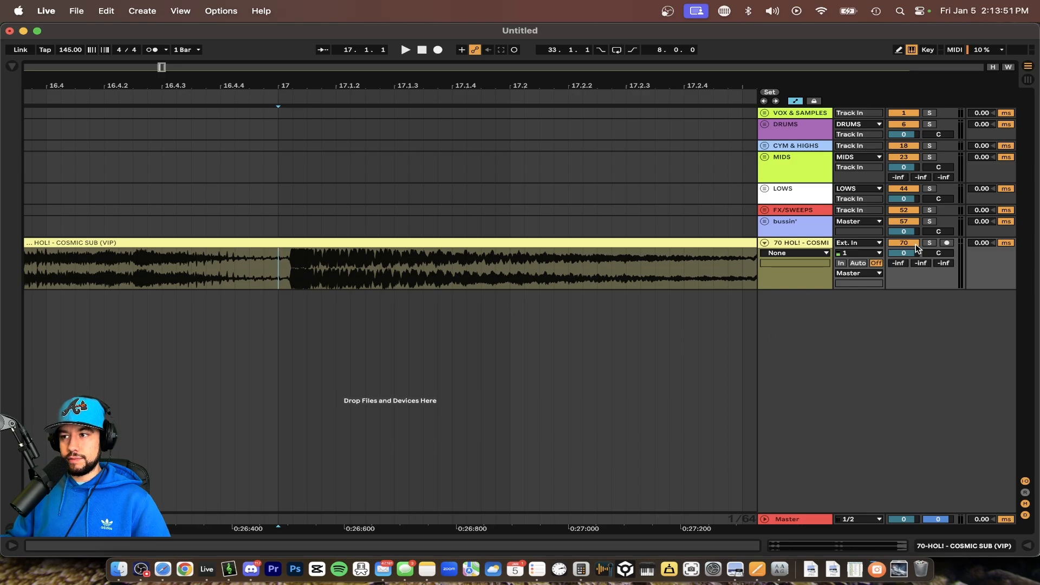
key("Left")
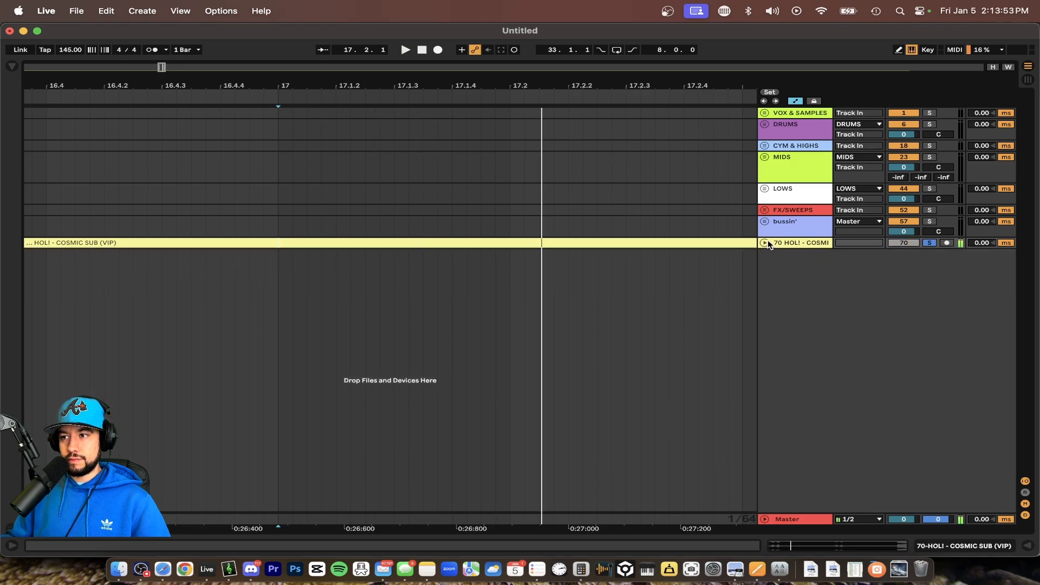
left_click(765, 243)
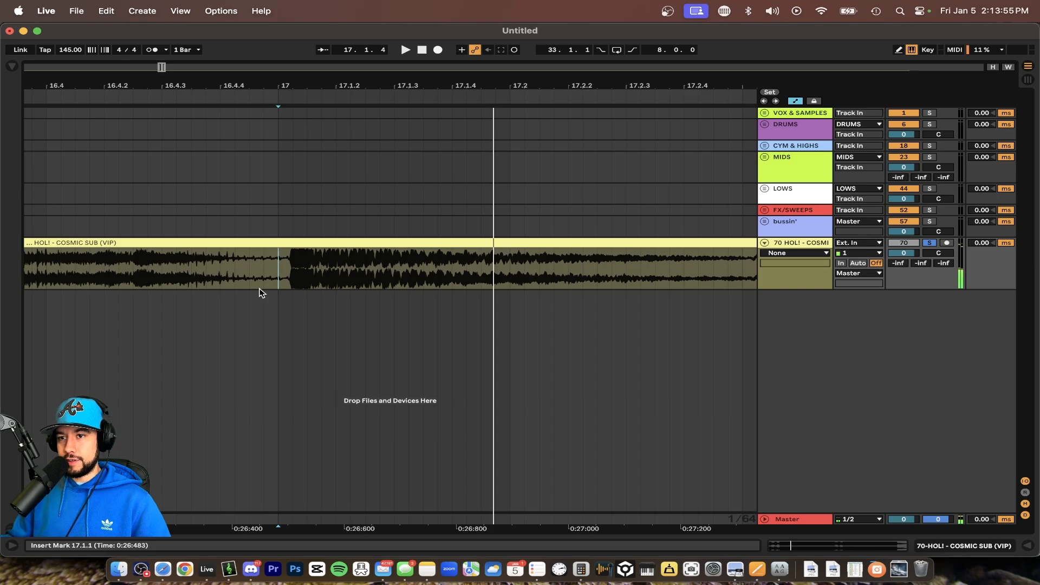
Step: Place the insert marker at bar 18 and play the start of the drop briefly to check its timing
scroll(261, 293, "down", 5)
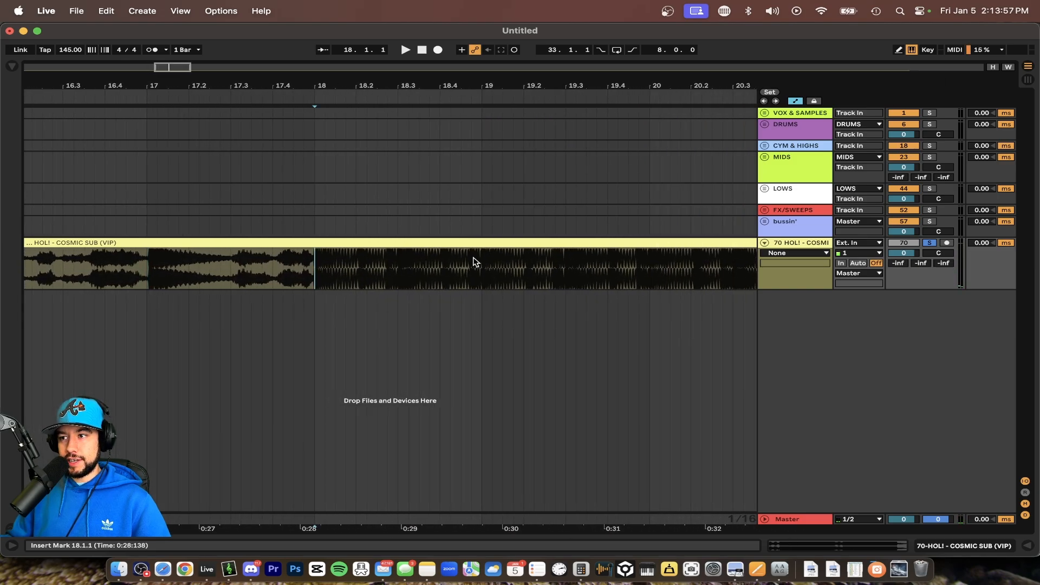
scroll(343, 309, "up", 5)
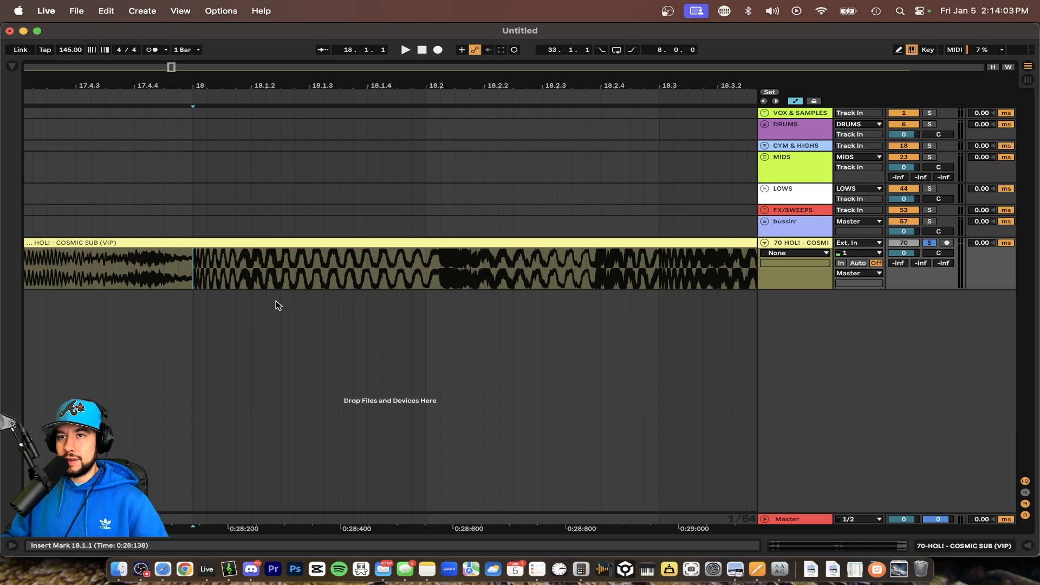
scroll(275, 301, "down", 1)
scroll(275, 300, "down", 2)
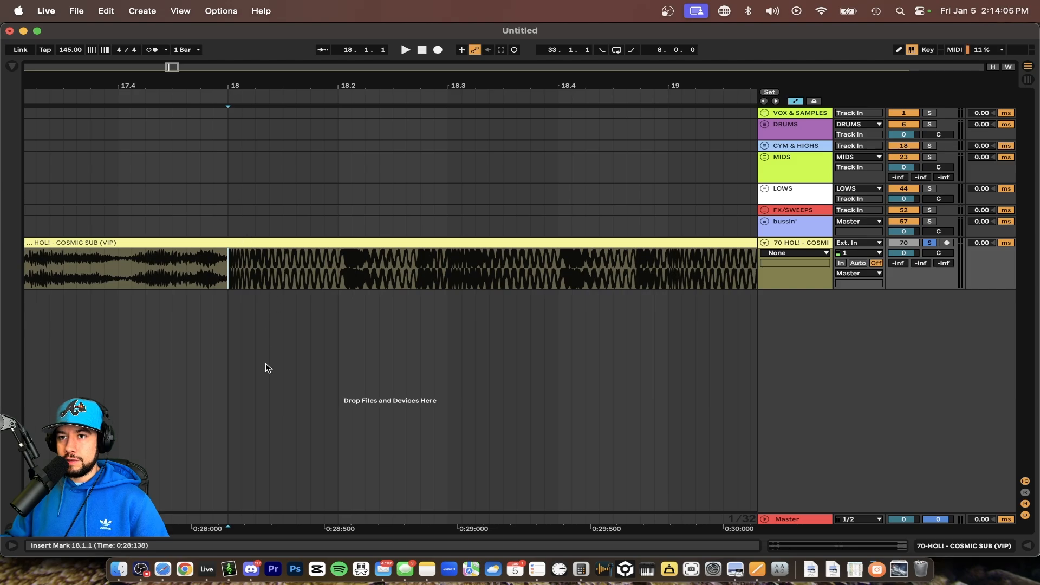
scroll(266, 363, "up", 3)
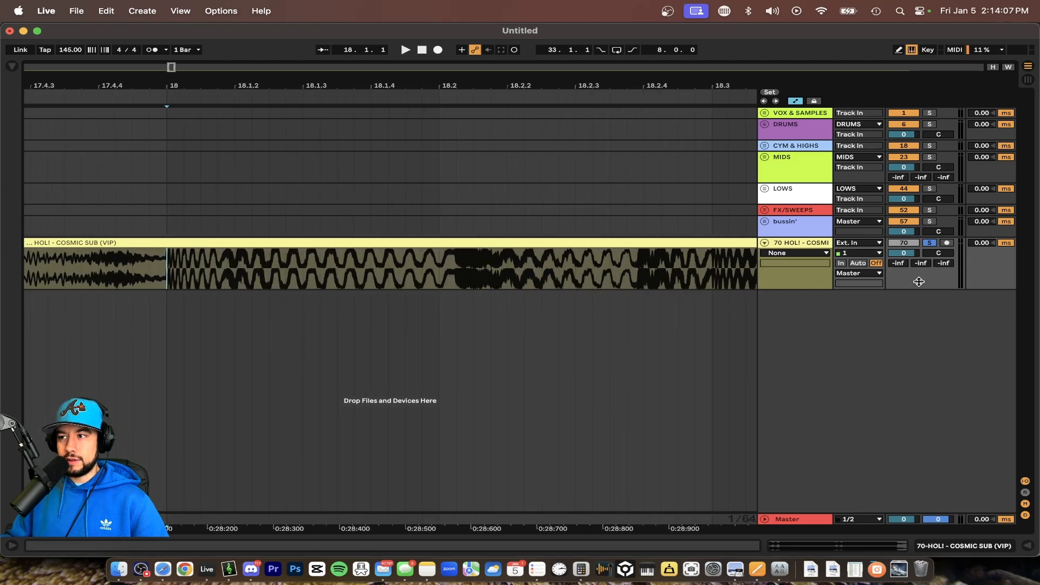
key("space")
key("space")
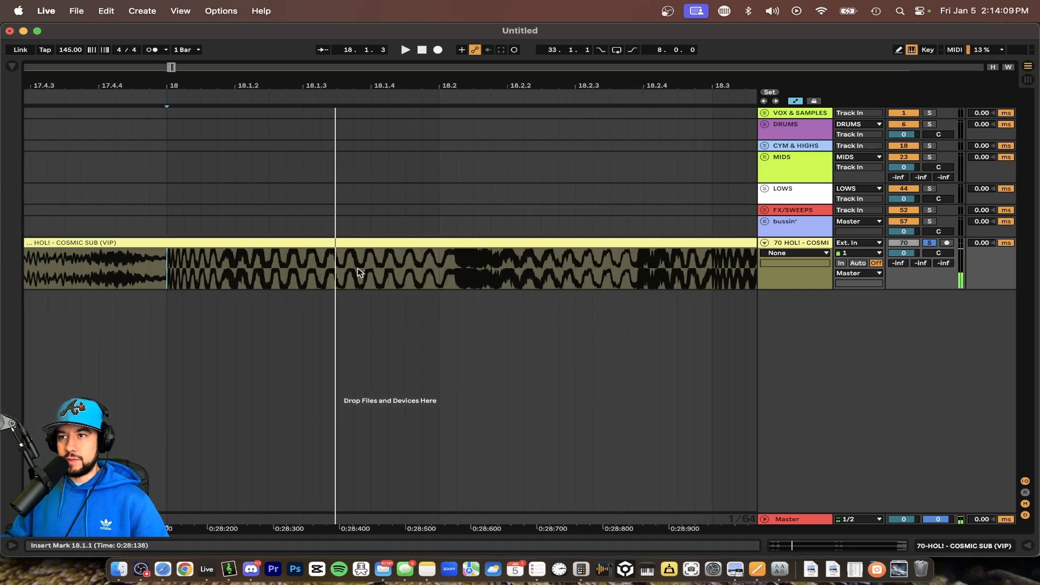
Step: Highlight the clip from 18.1.1 to 18.4.4, and a narrow slice at bar 18 across the tracks above it
scroll(519, 219, "down", 3)
scroll(518, 219, "right", 4)
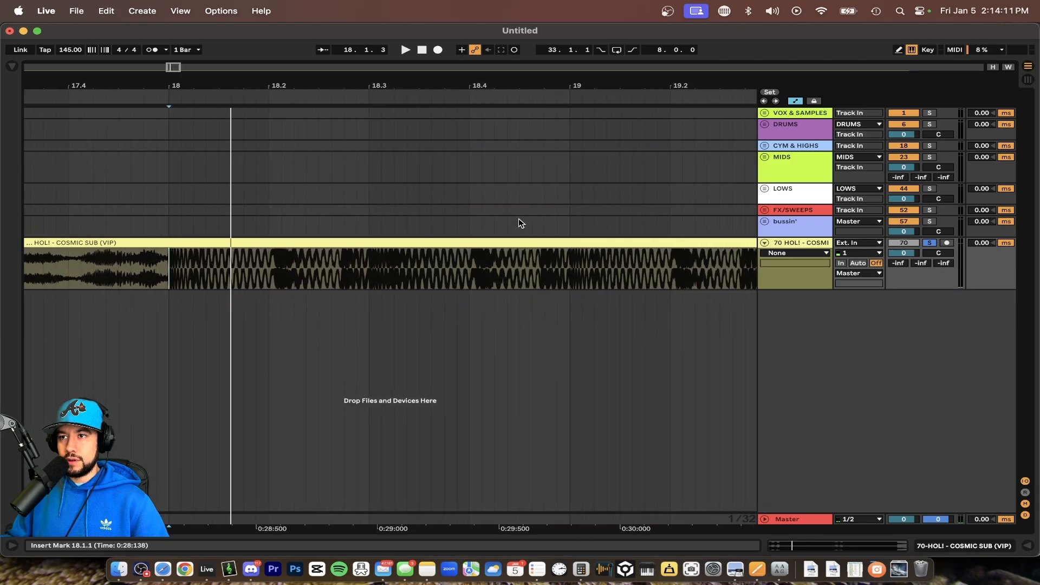
scroll(514, 222, "down", 1)
left_click_drag(242, 274, 542, 279)
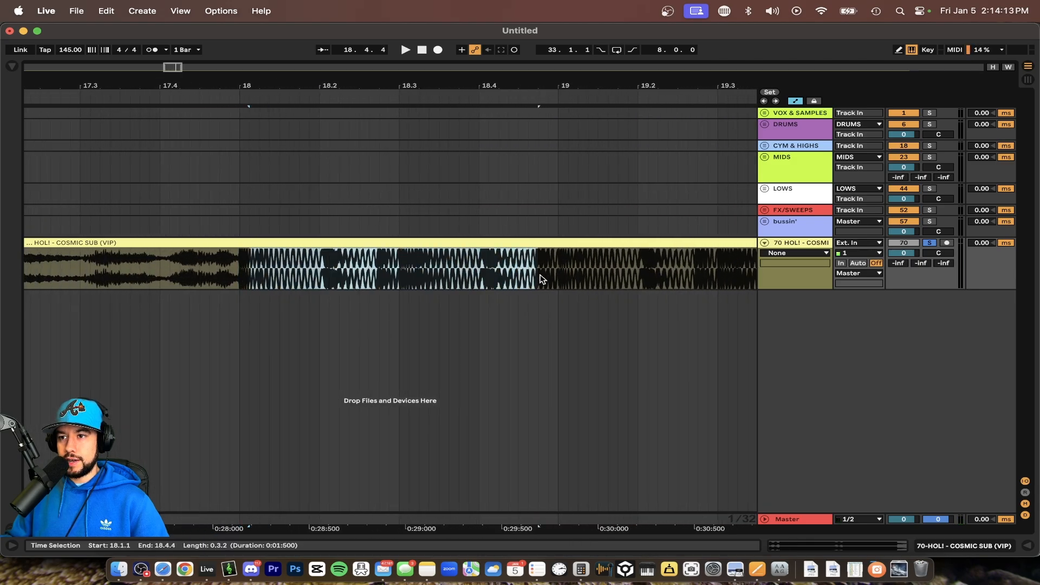
left_click_drag(237, 117, 242, 234)
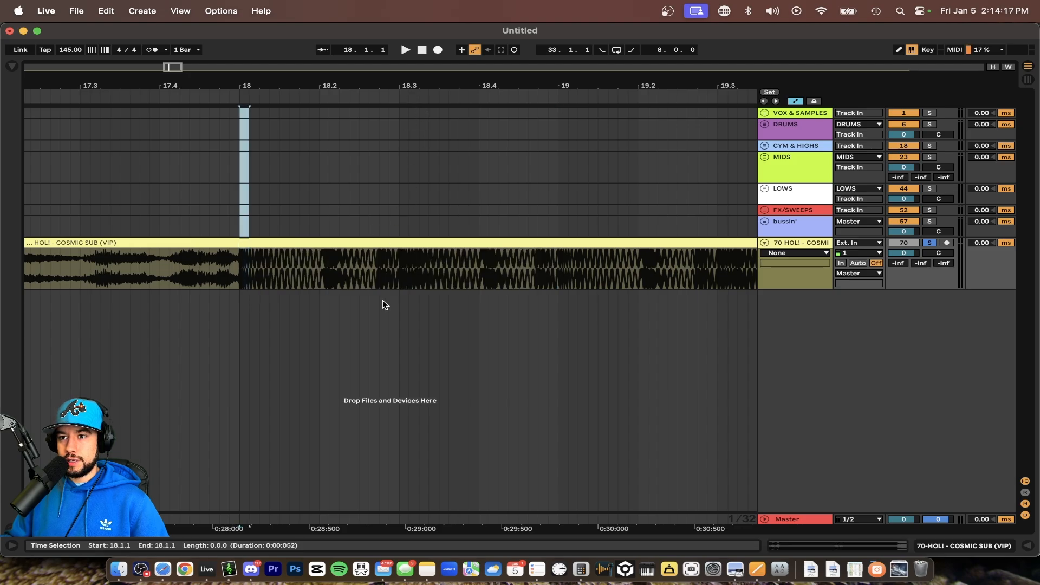
Step: Place the insert marker on beats 18.3 and 18.4 to compare the clip's hits with the grid
left_click(399, 273)
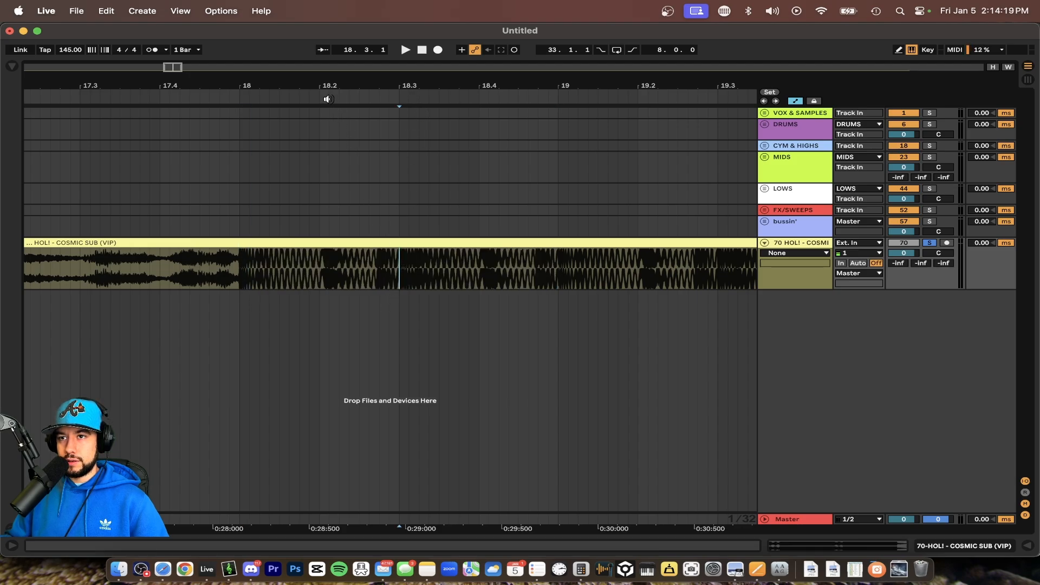
left_click(554, 266)
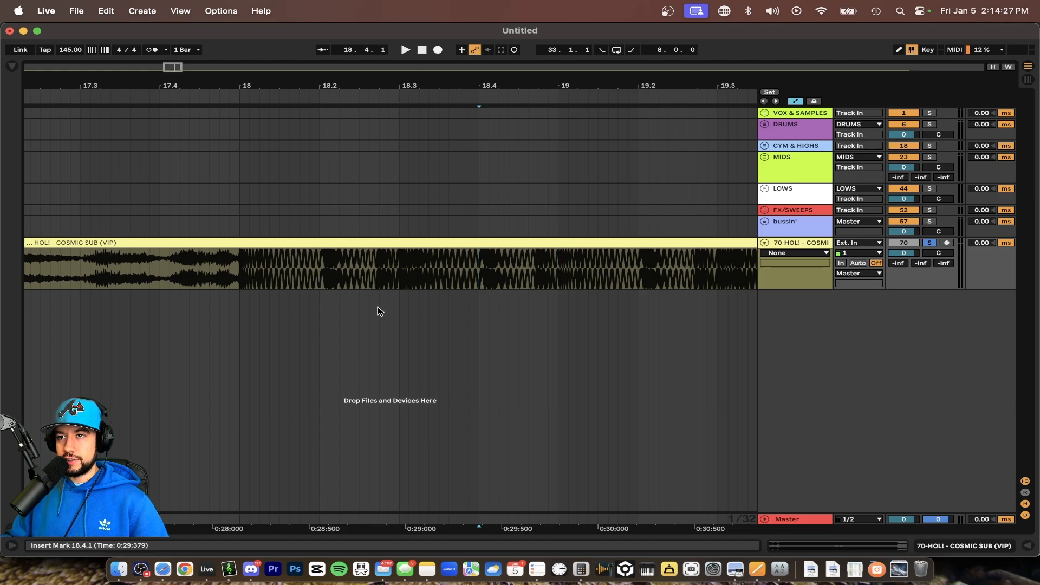
scroll(585, 228, "right", 5)
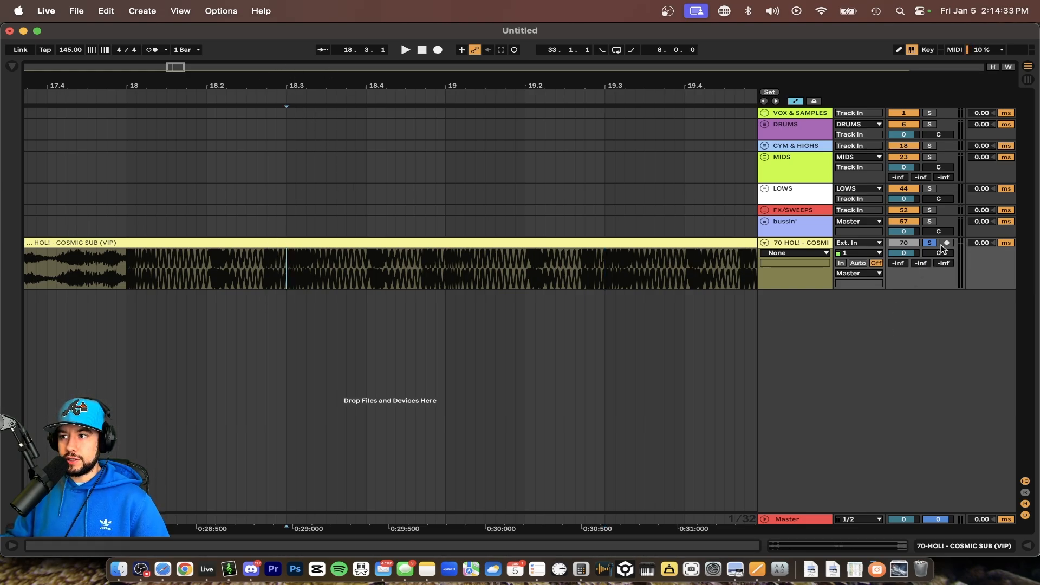
scroll(346, 267, "down", 2)
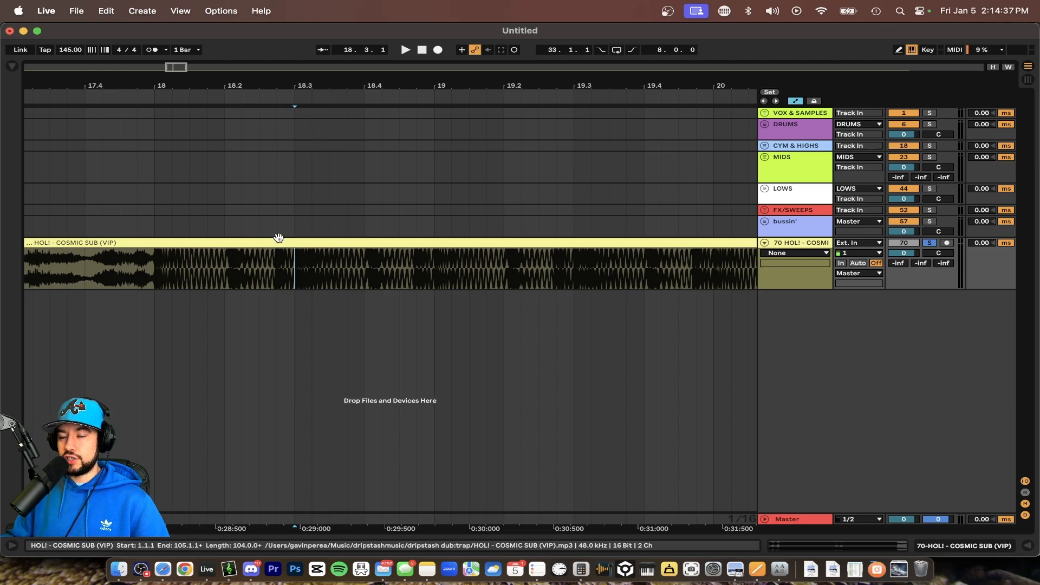
Step: Play the clip from bar 18 for about two bars, stop, and inspect the waveform at the bar line
key("space")
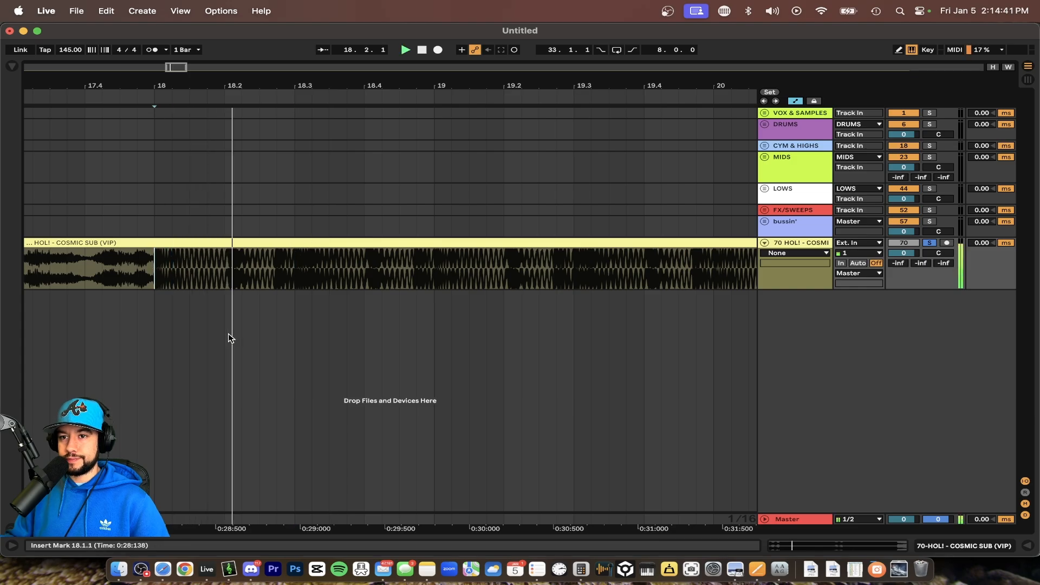
scroll(283, 286, "down", 2)
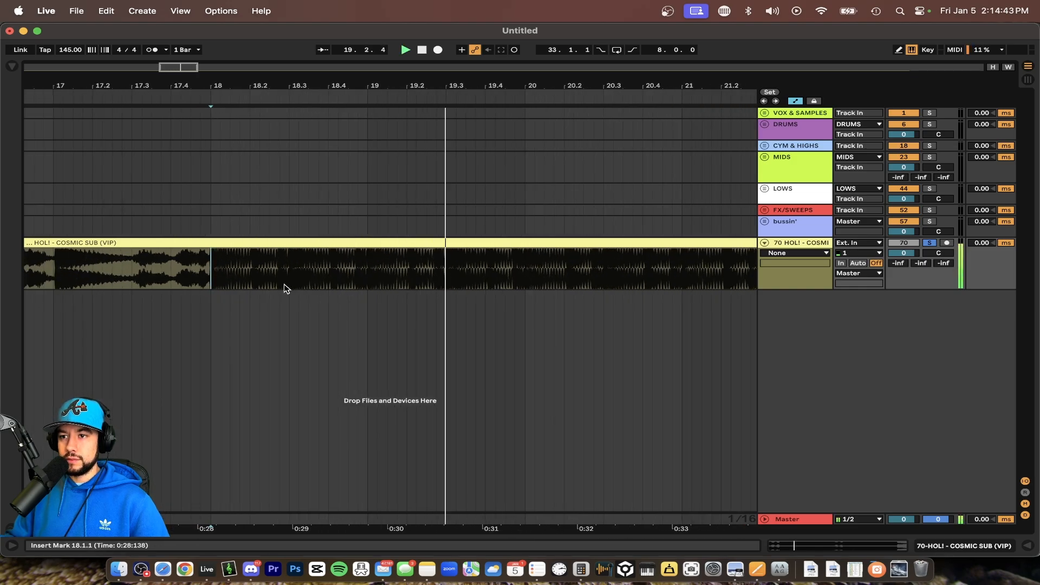
key("space")
scroll(224, 261, "up", 3)
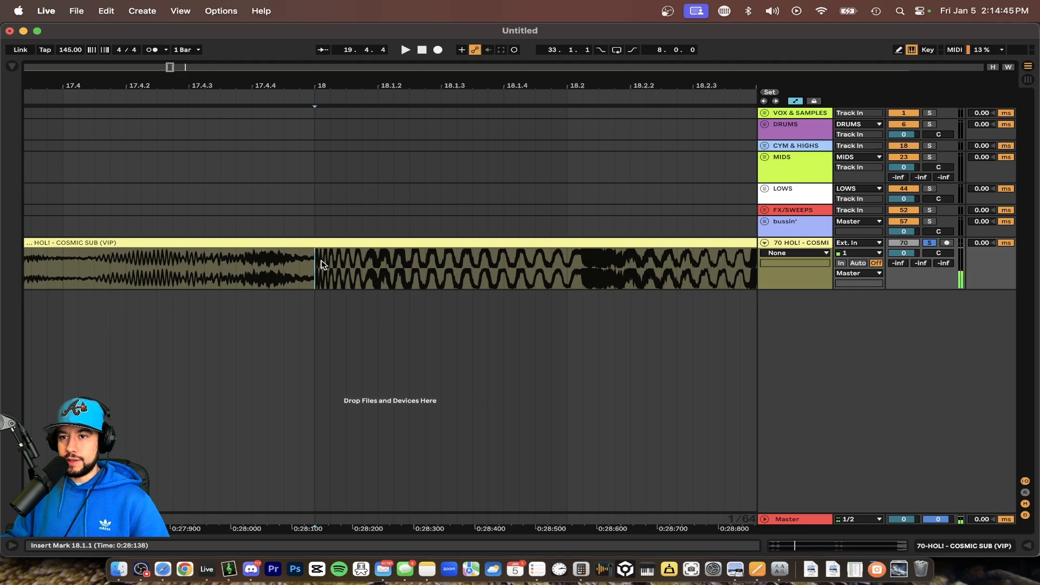
scroll(301, 363, "down", 6)
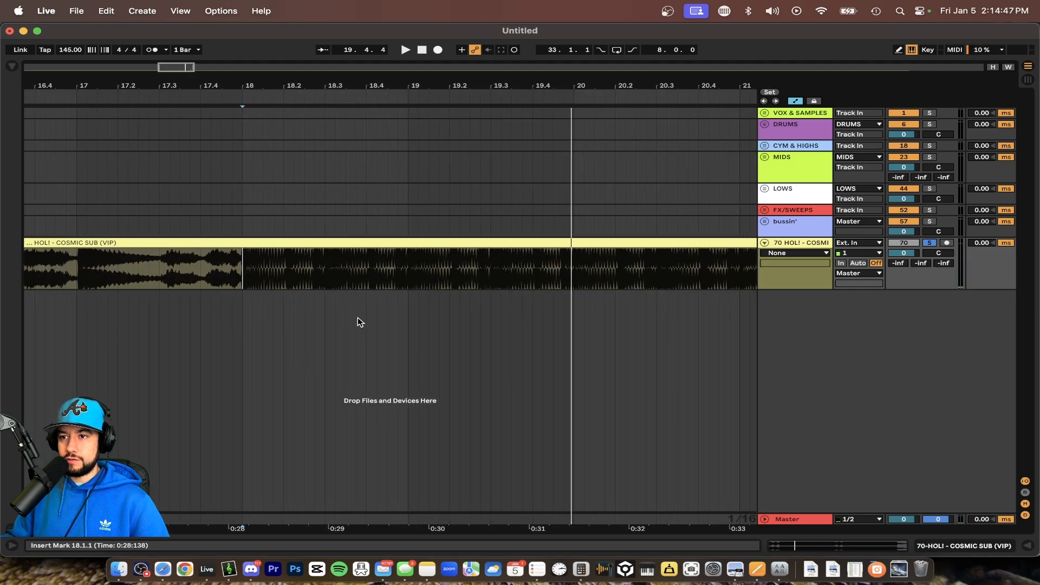
Step: Play the second drop briefly from bar 66 and inspect its first transient against the bar line
scroll(358, 320, "down", 4)
scroll(437, 250, "up", 10)
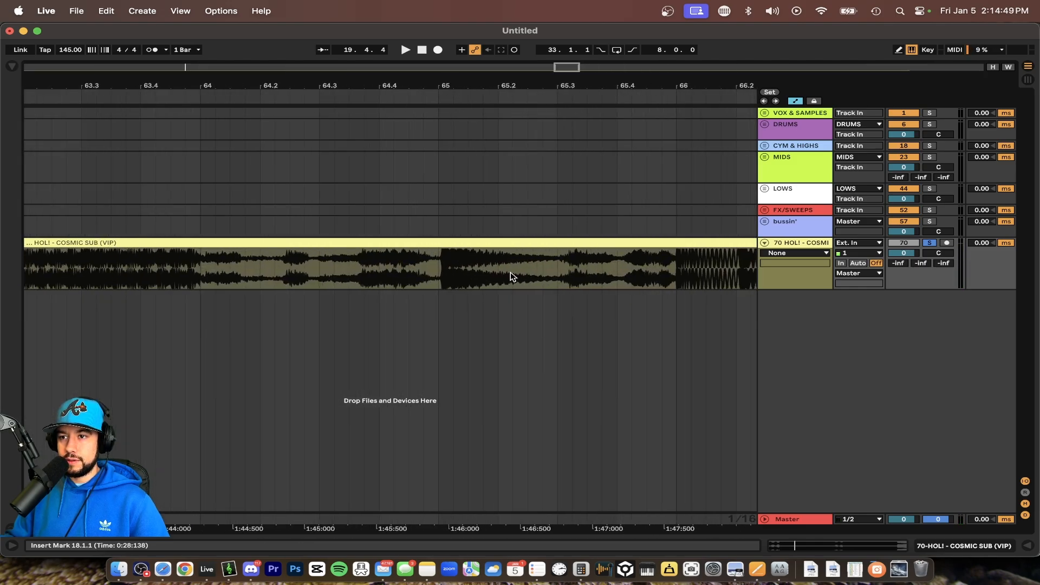
left_click(677, 271)
key("space")
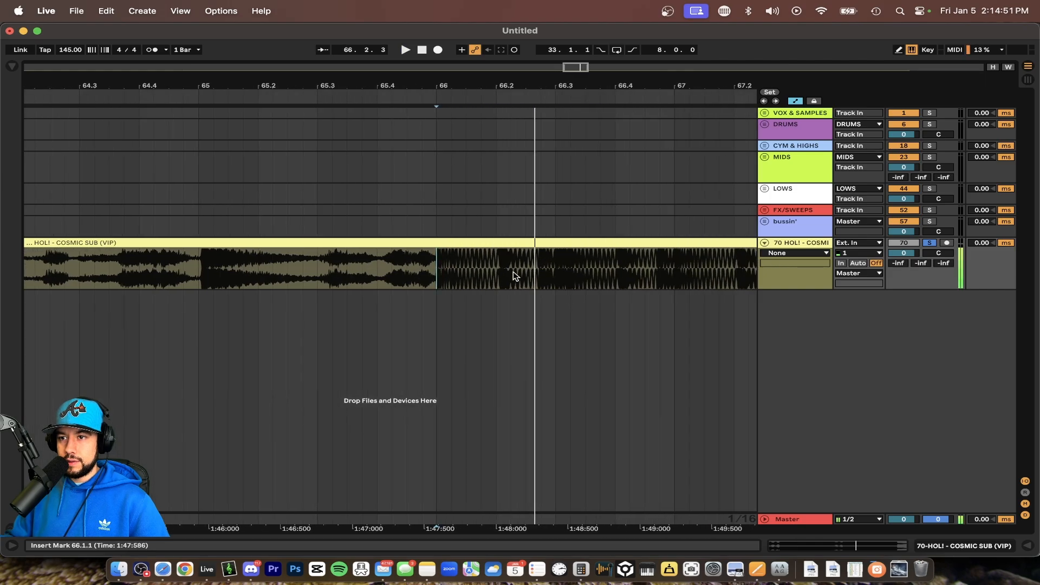
scroll(440, 280, "up", 8)
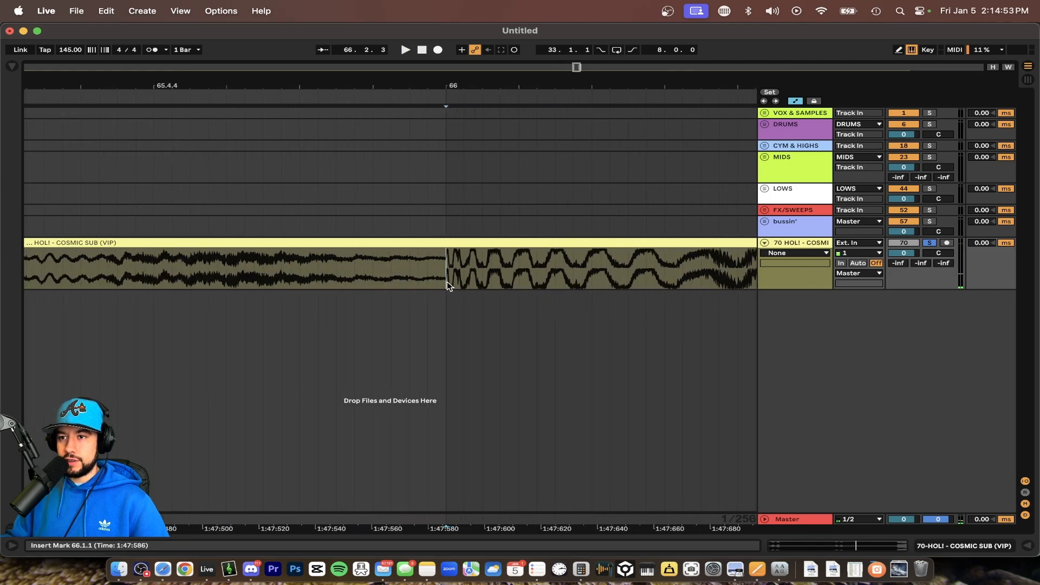
scroll(425, 304, "down", 15)
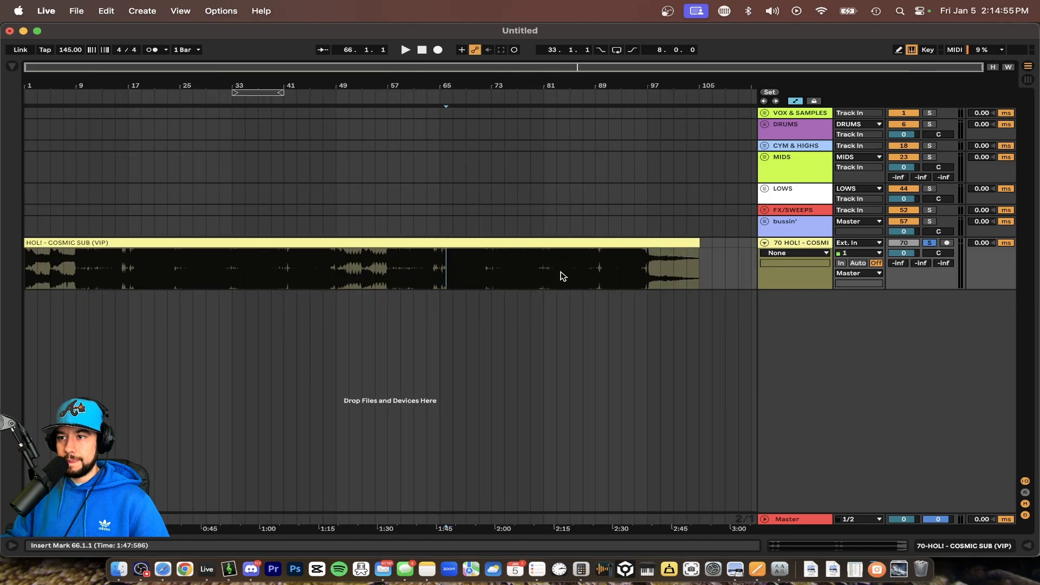
Step: Select the whole COSMIC SUB clip and play it from bar 1, viewing the intro up to the first drop
left_click(151, 241)
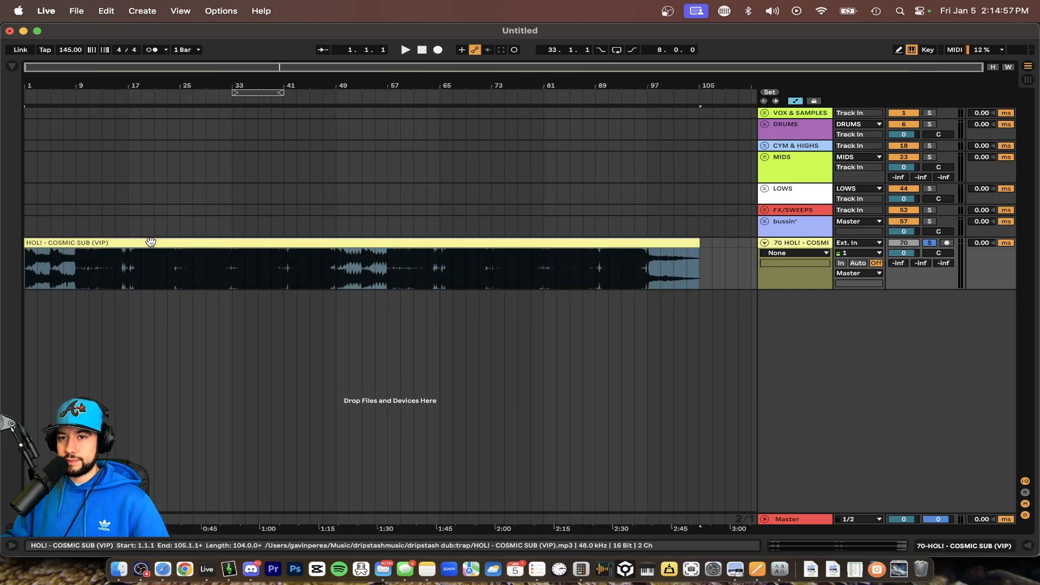
key("space")
scroll(41, 285, "up", 5)
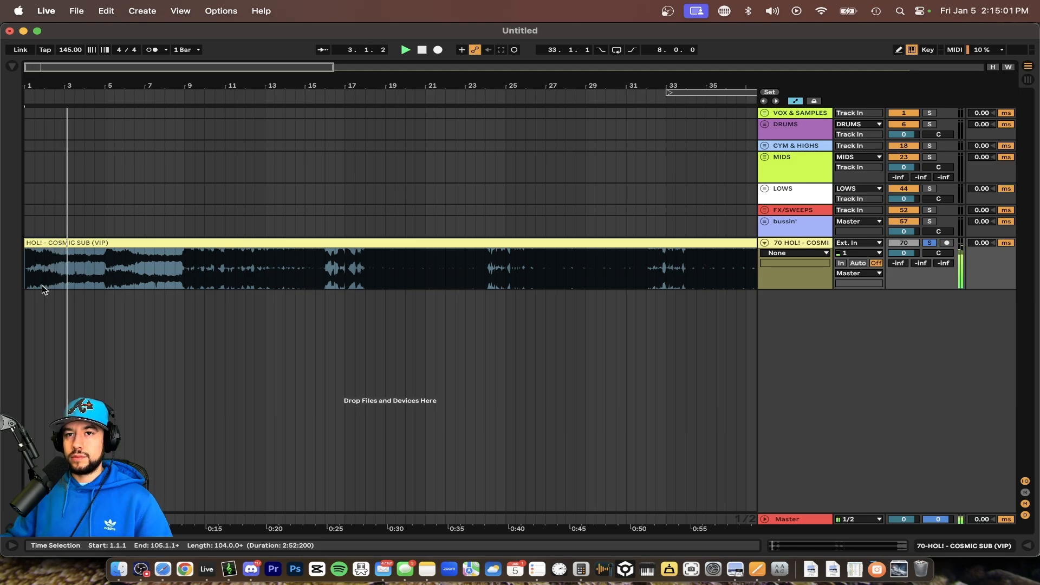
scroll(41, 285, "up", 5)
scroll(285, 311, "down", 3)
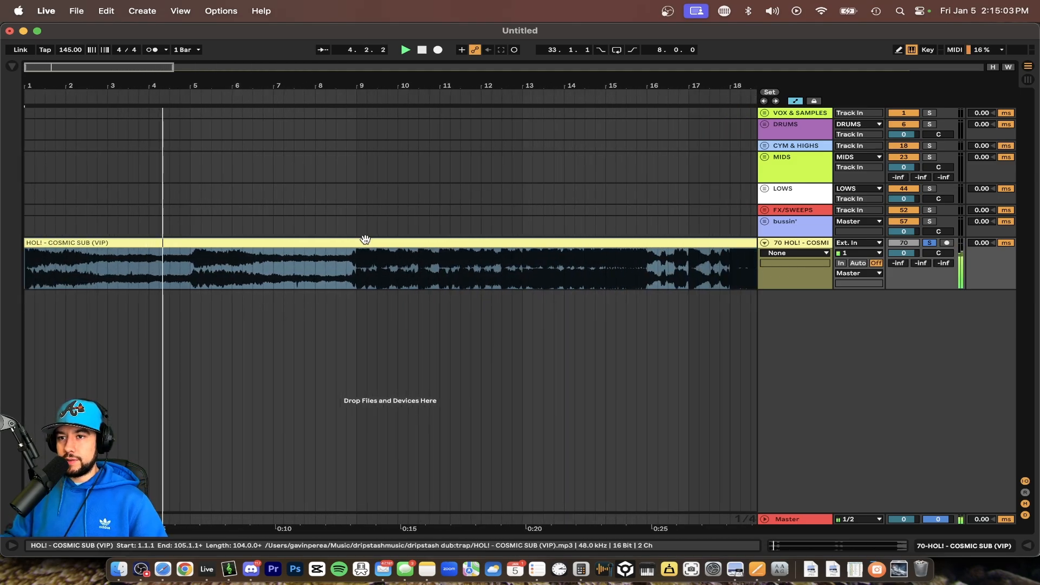
Step: Split the COSMIC SUB clip at bar 9 and colour its first eight bars light blue
left_click(361, 263)
left_click(355, 273)
key("super+e")
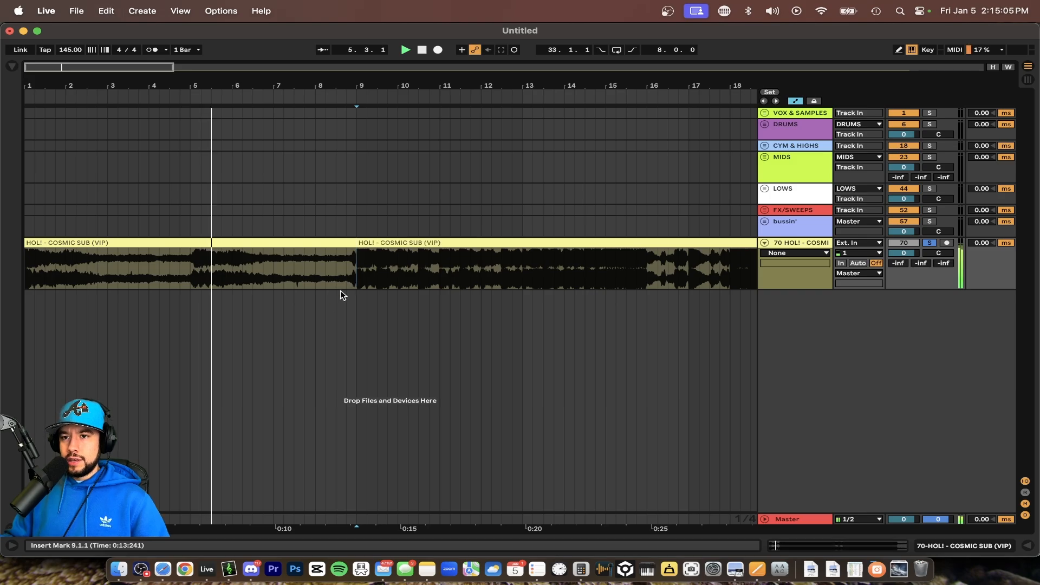
right_click(153, 244)
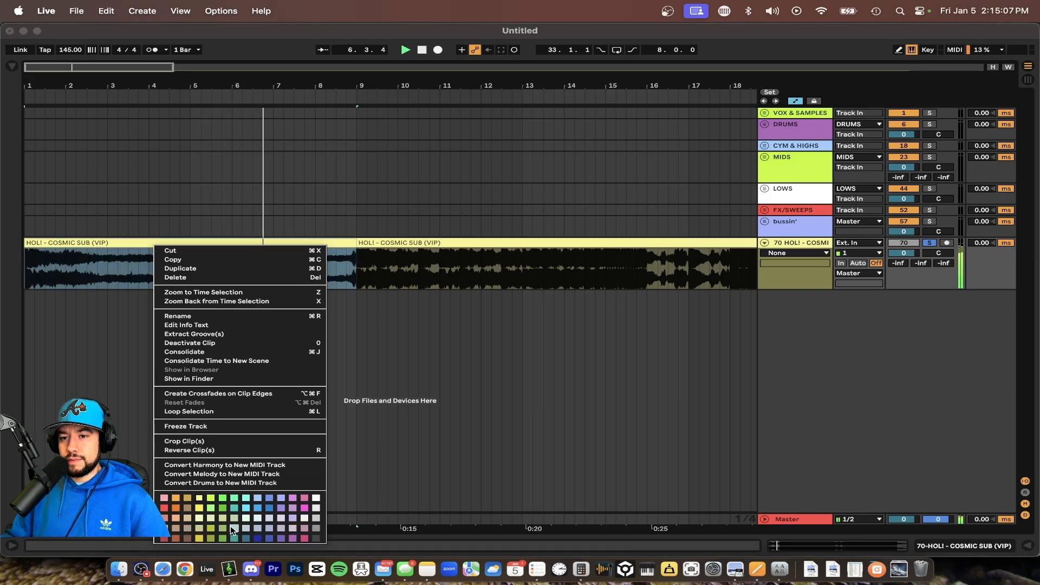
left_click(258, 500)
key("minus")
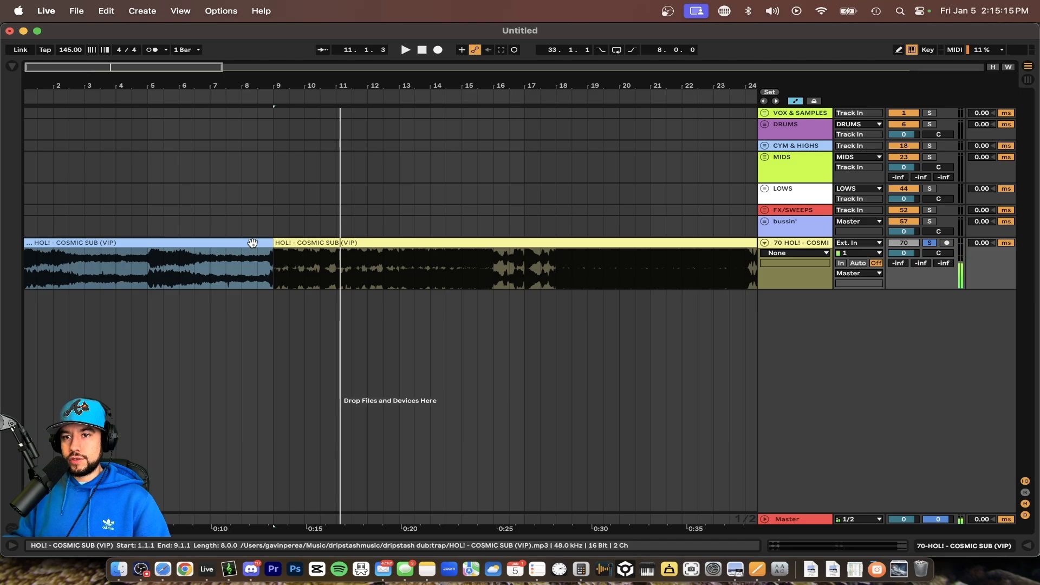
Step: Rename the light blue eight-bar section at the start of the reference track "no drums"
key("super+r")
type("no r")
type("ums")
key("Return")
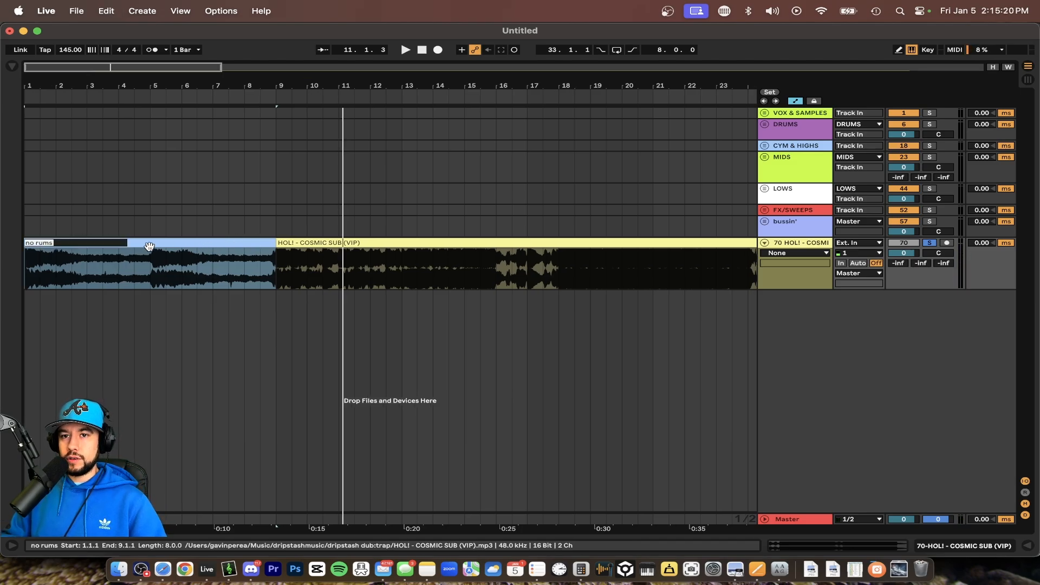
type("d")
key("Return")
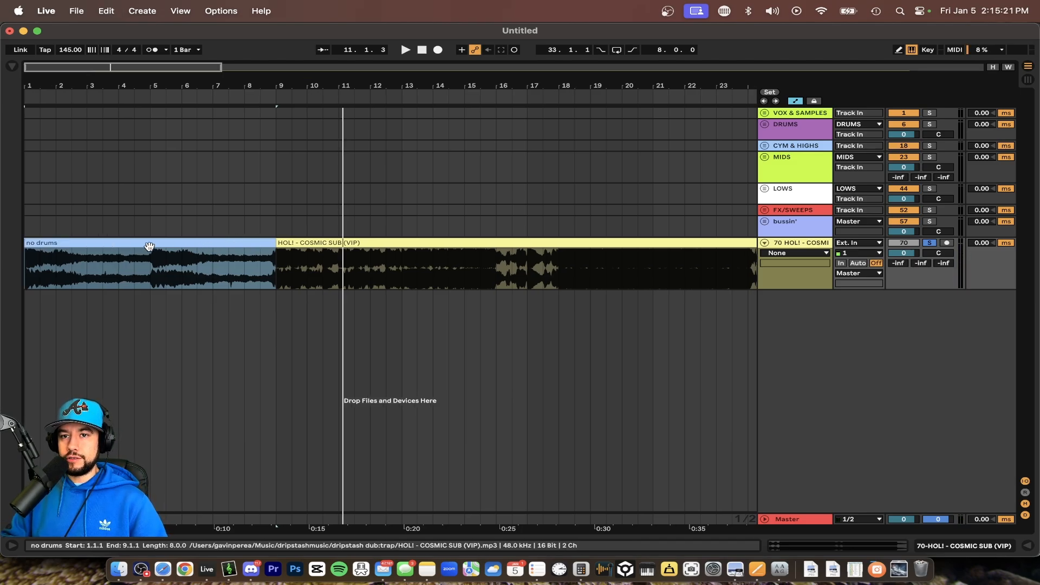
Step: Play from bar 9, split the remaining clip at bar 17, and rename the section between bars 9 and 17 "drums"
left_click(296, 242)
key("space")
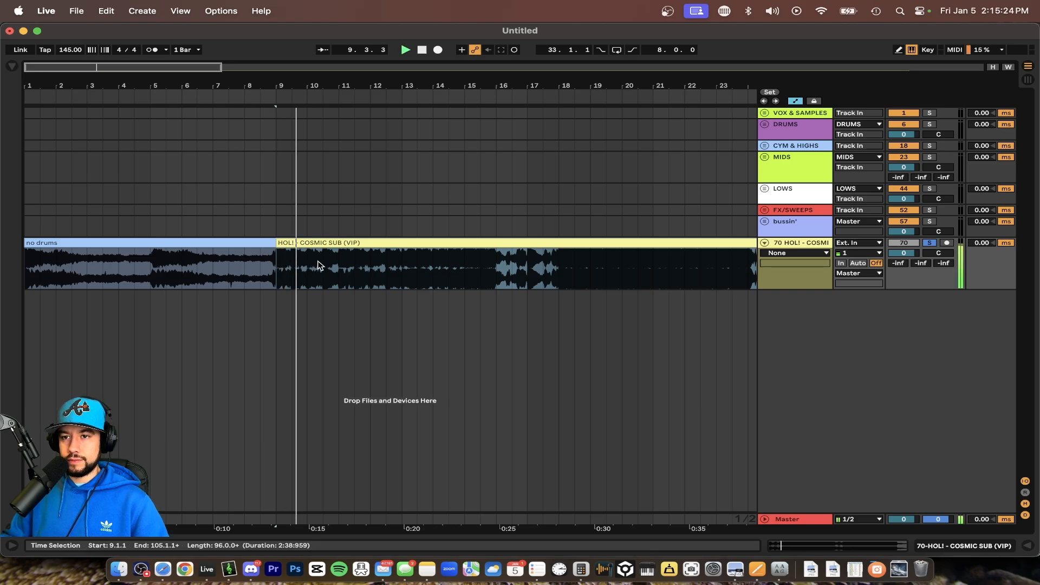
left_click(529, 273)
key("super+e")
left_click(396, 242)
key("super+r")
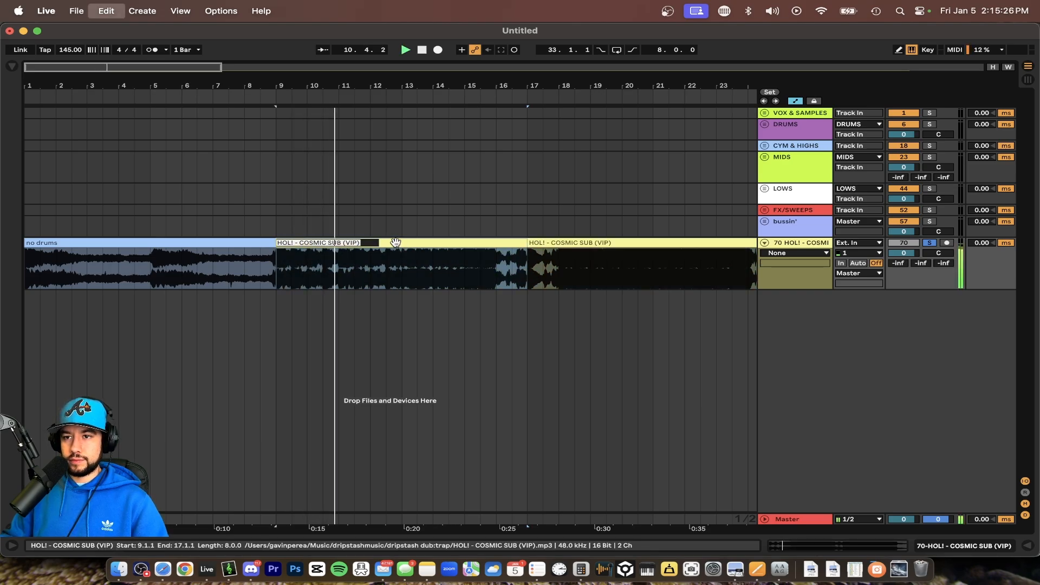
type("drums")
key("Return")
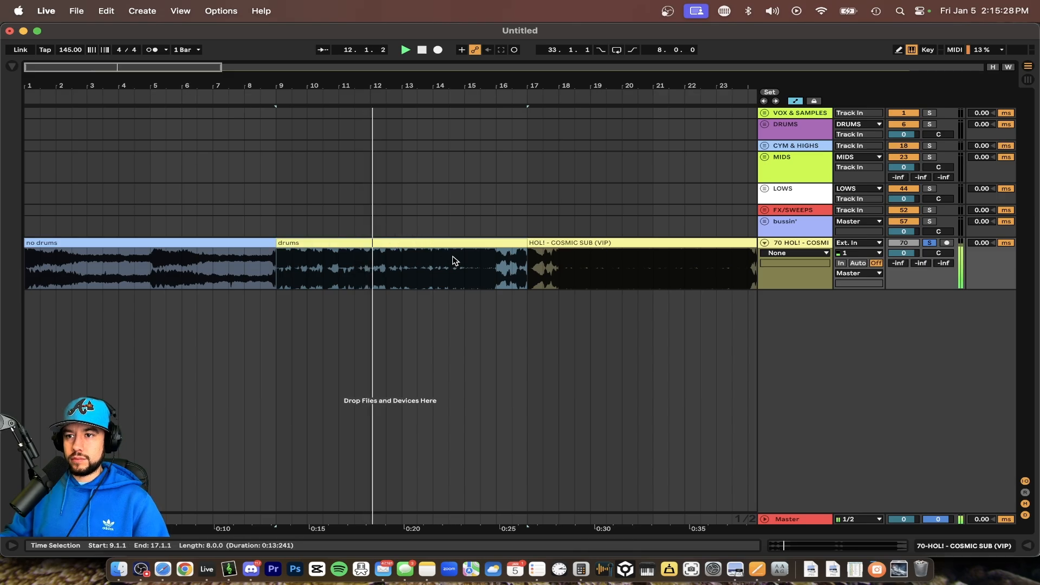
Step: Split the drums section at bar 13 while playback continues and locate its end at bar 17
scroll(420, 270, "up", 3)
left_click(393, 265)
key("super+e")
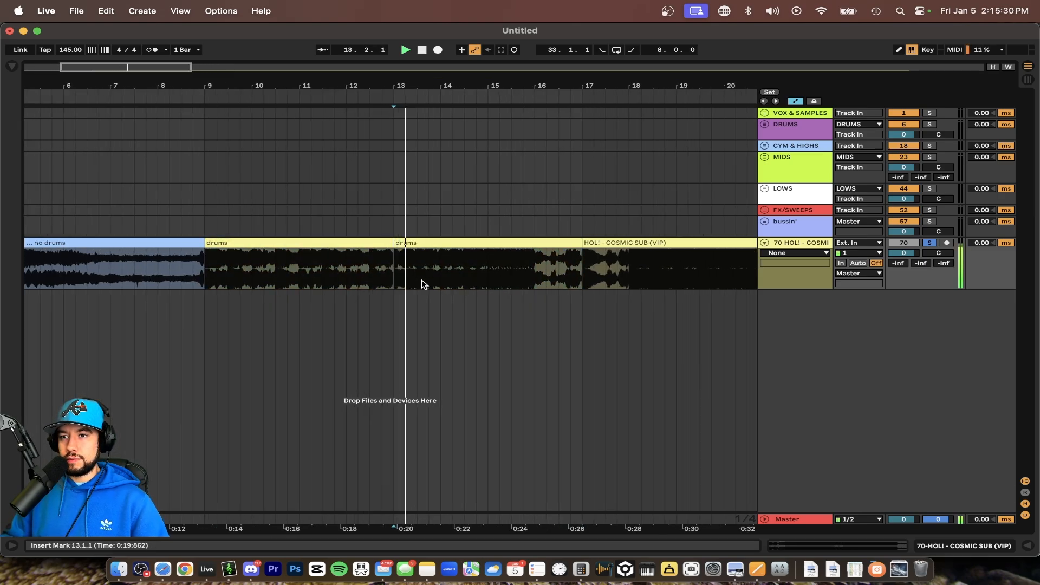
scroll(434, 265, "right", 1)
scroll(439, 266, "right", 2)
left_click(506, 273)
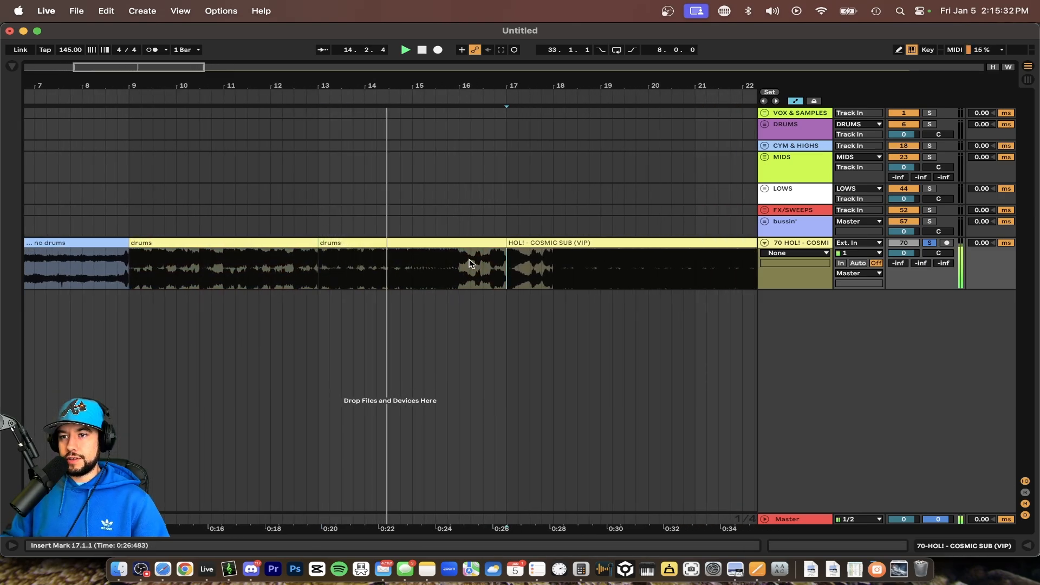
Step: Rename the section between bars 13 and 17 "build"
left_click(460, 241)
key("super+r")
type("buuild")
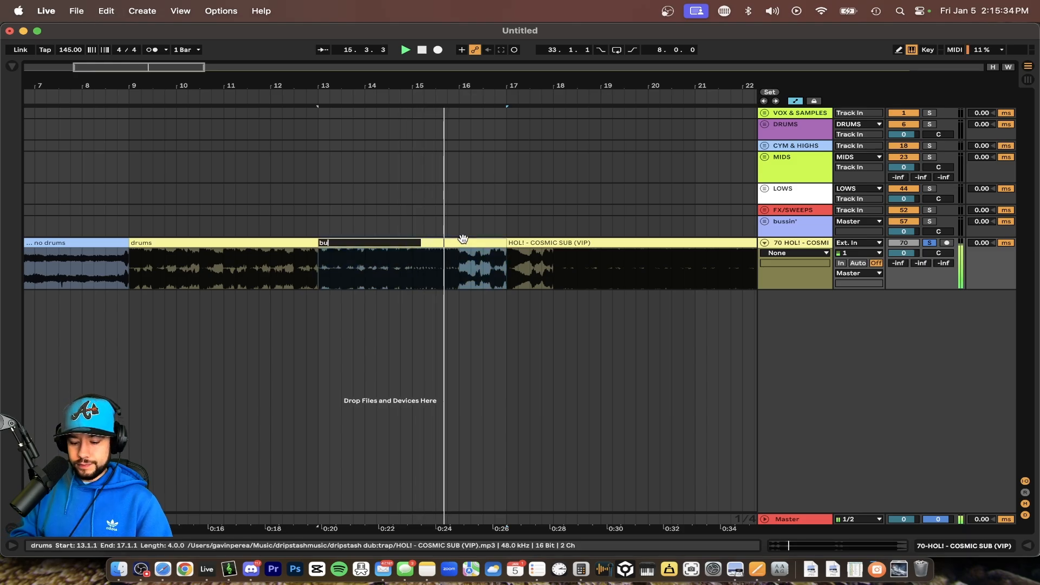
key("BackSpace")
key("BackSpace")
key("BackSpace")
key("BackSpace")
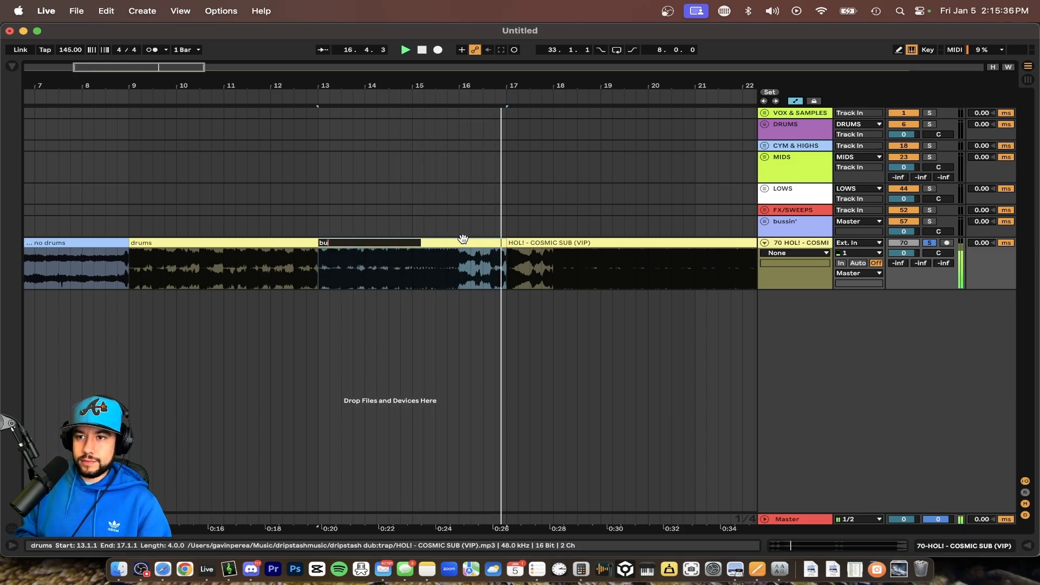
type("ild")
key("Return")
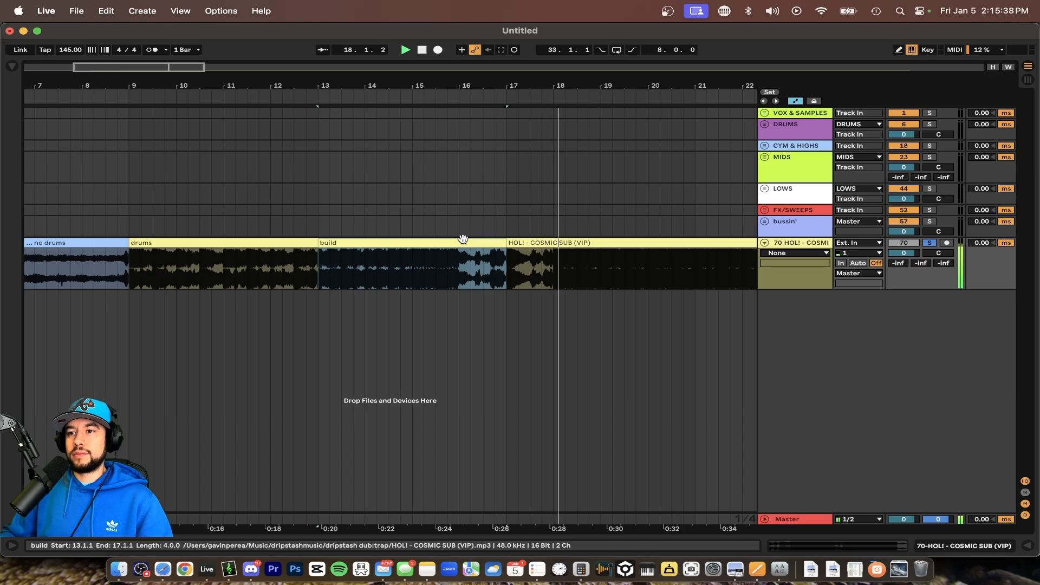
Step: Examine the labelled intro sections against the rest of the track, selecting bars 1 to 17 to view the intro's length
key("minus")
key("minus")
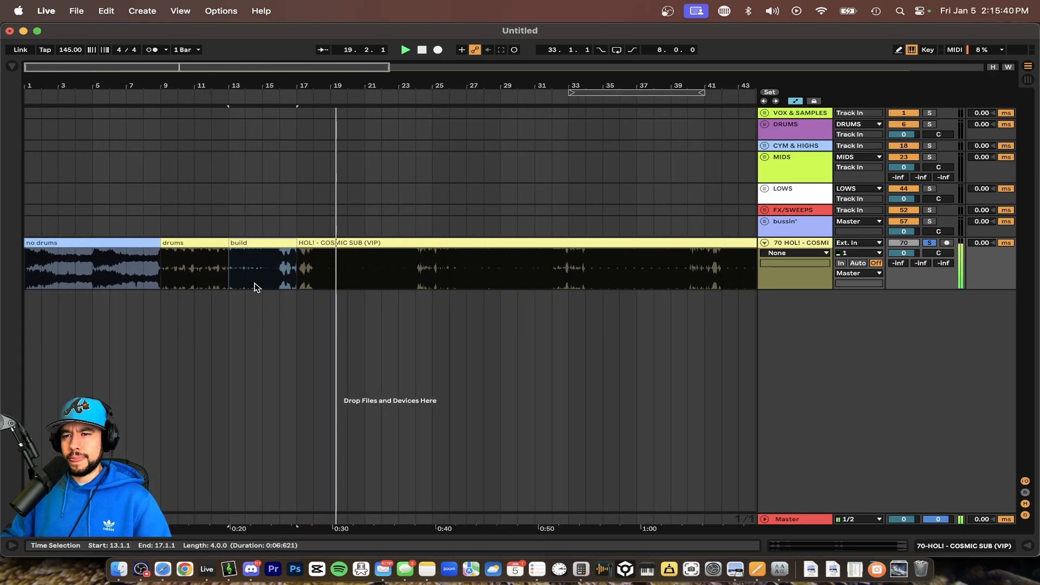
key("plus")
key("plus")
key("plus")
key("plus")
key("plus")
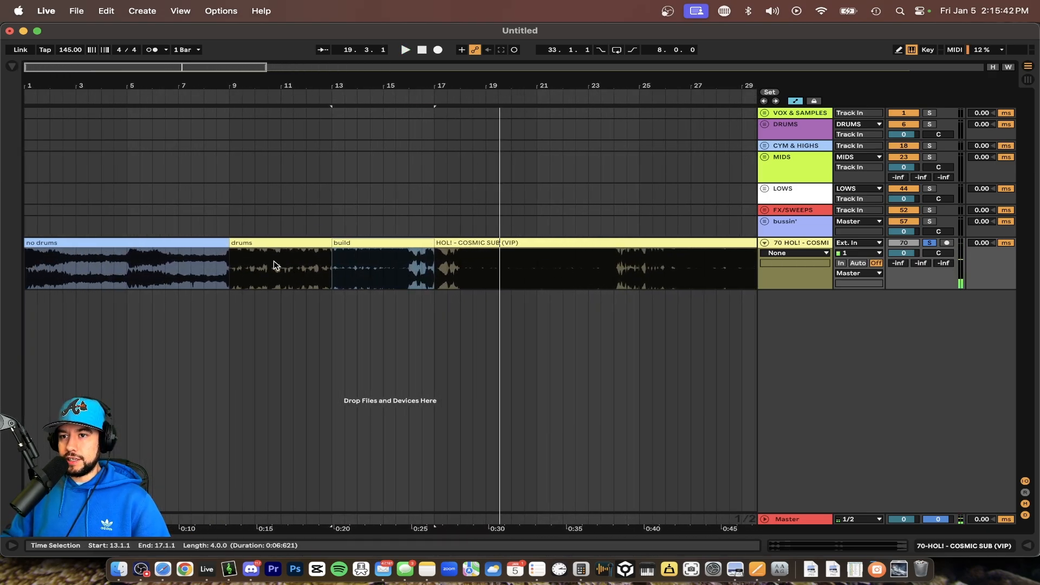
key("minus")
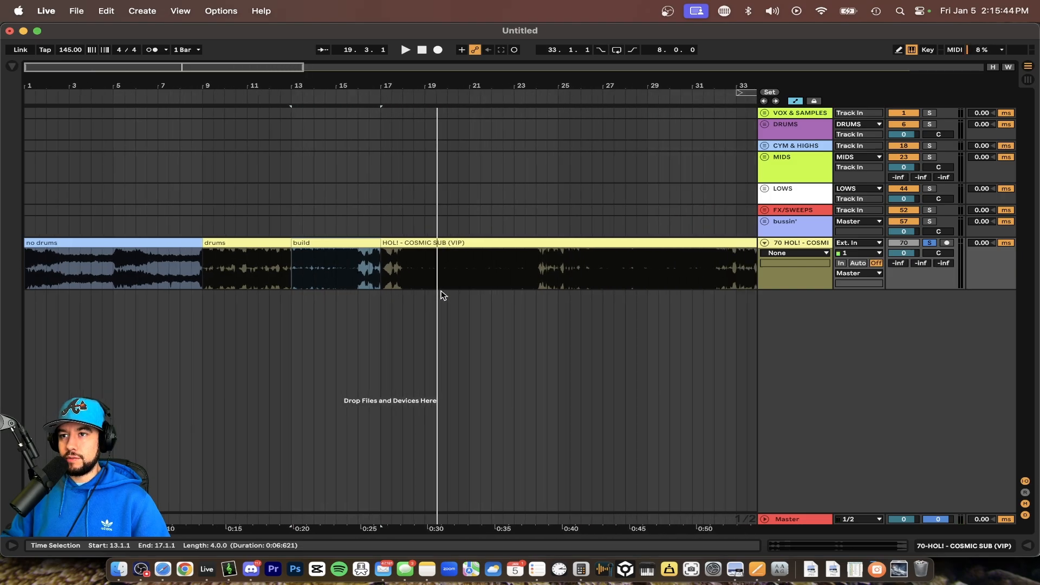
left_click_drag(385, 269, 27, 234)
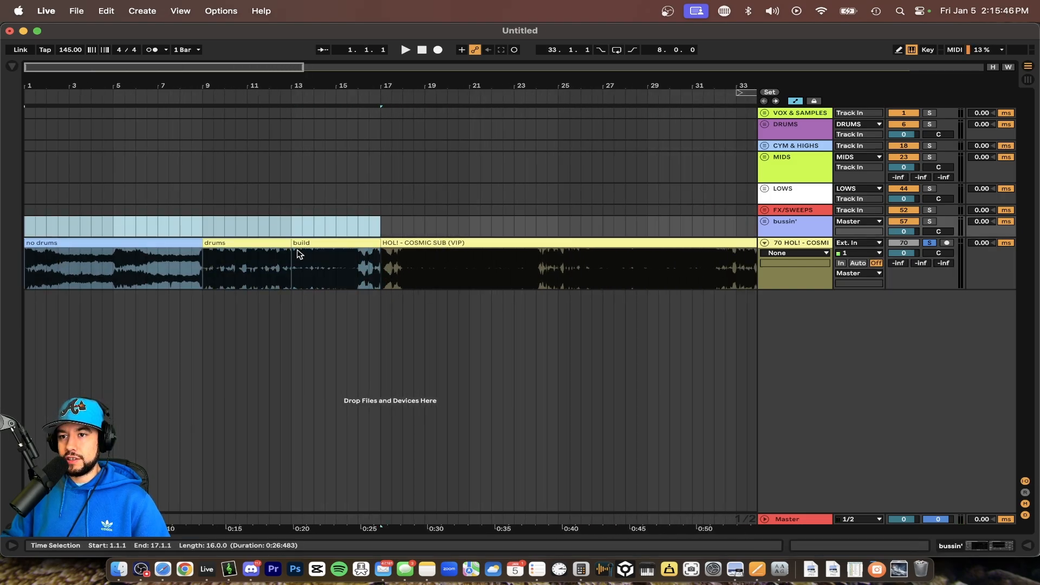
key("minus")
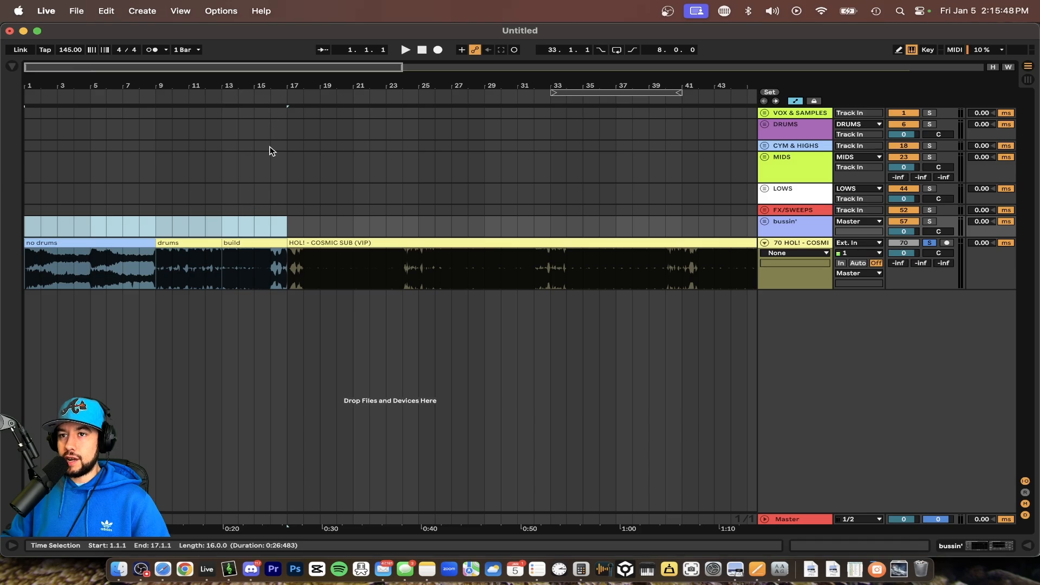
left_click(287, 266)
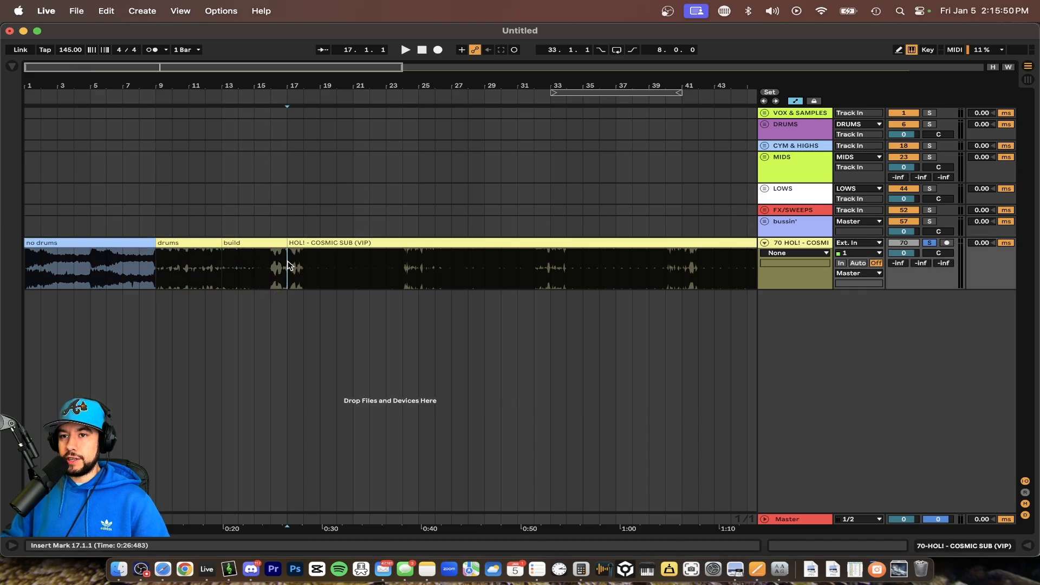
key("plus")
left_click_drag(299, 267, 157, 269)
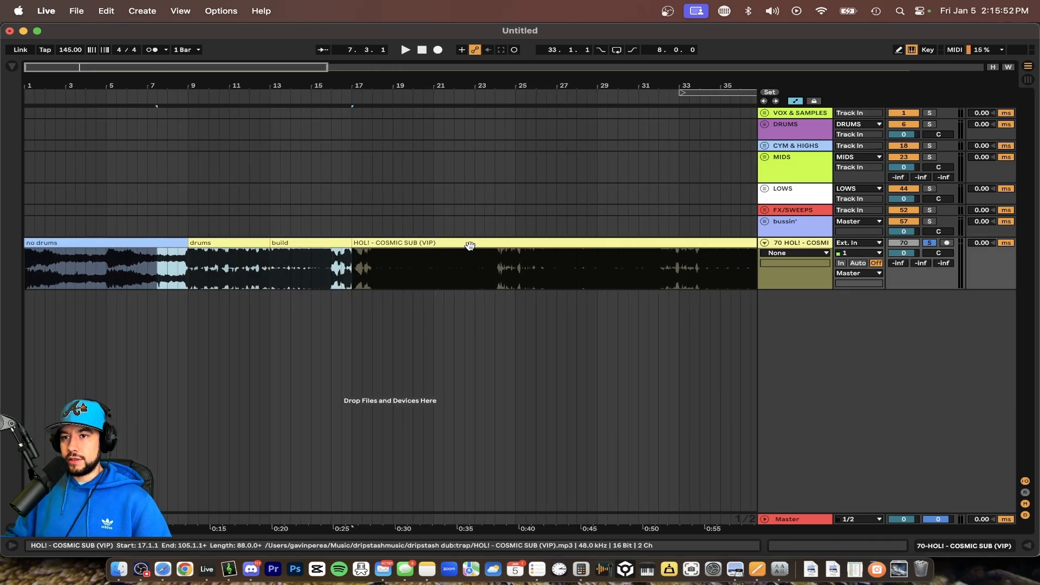
key("minus")
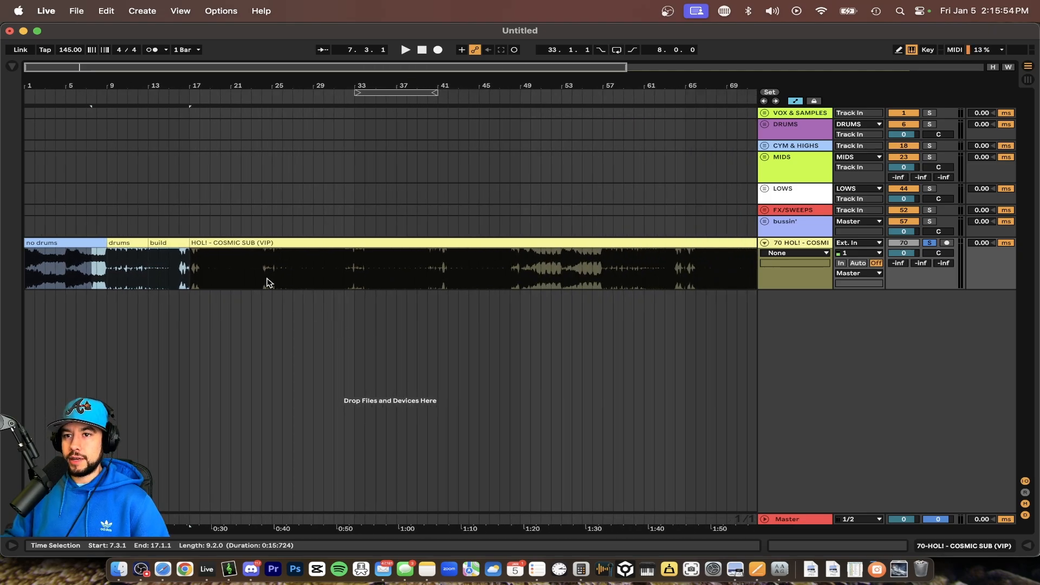
Step: Try the unlabelled drop section at bar 33, select bars 1 to 33 to view a longer intro, and undo the move
left_click_drag(213, 243, 386, 270)
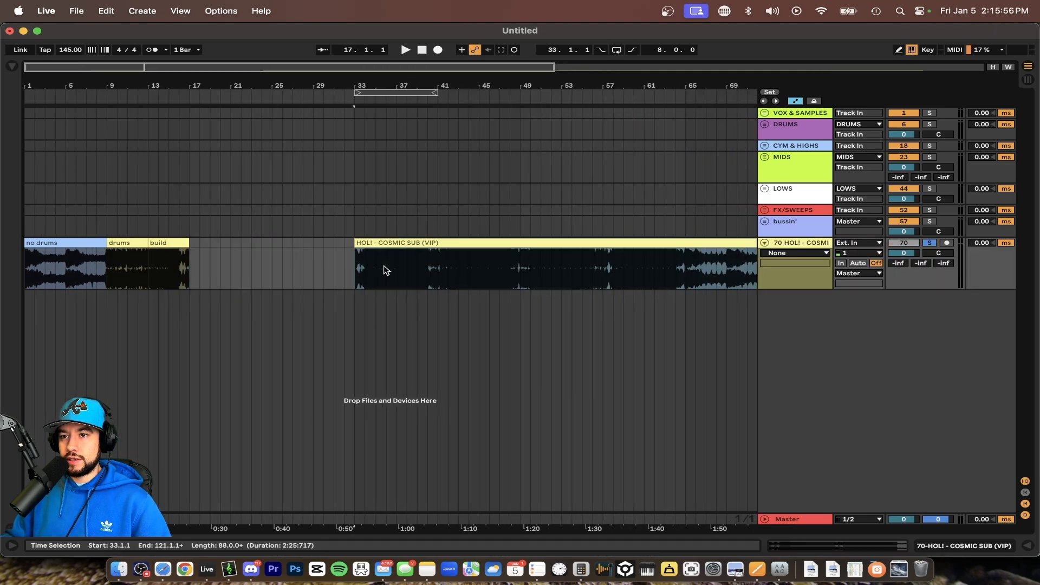
left_click(179, 268)
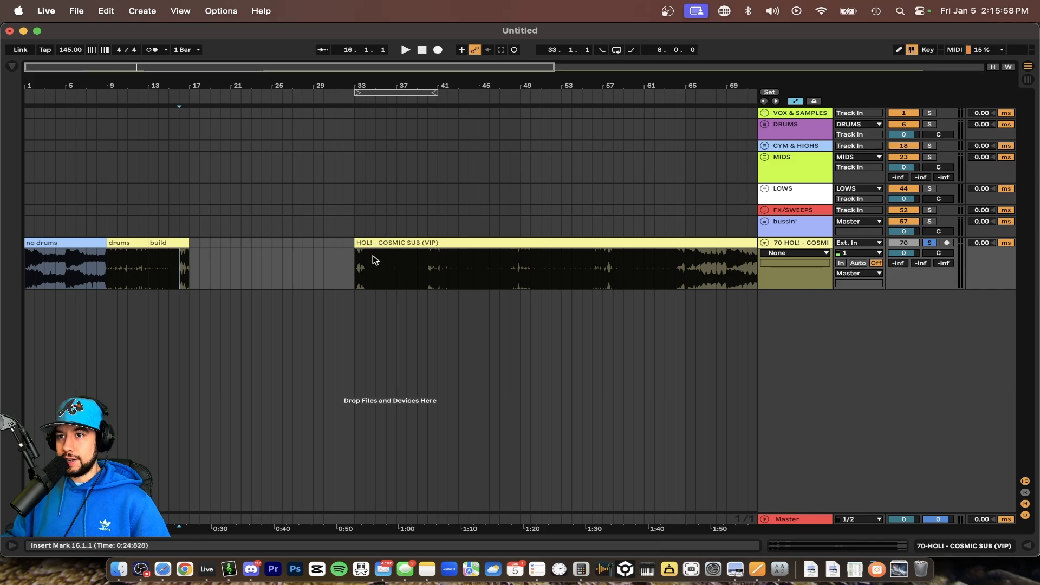
left_click_drag(356, 257, 3, 223)
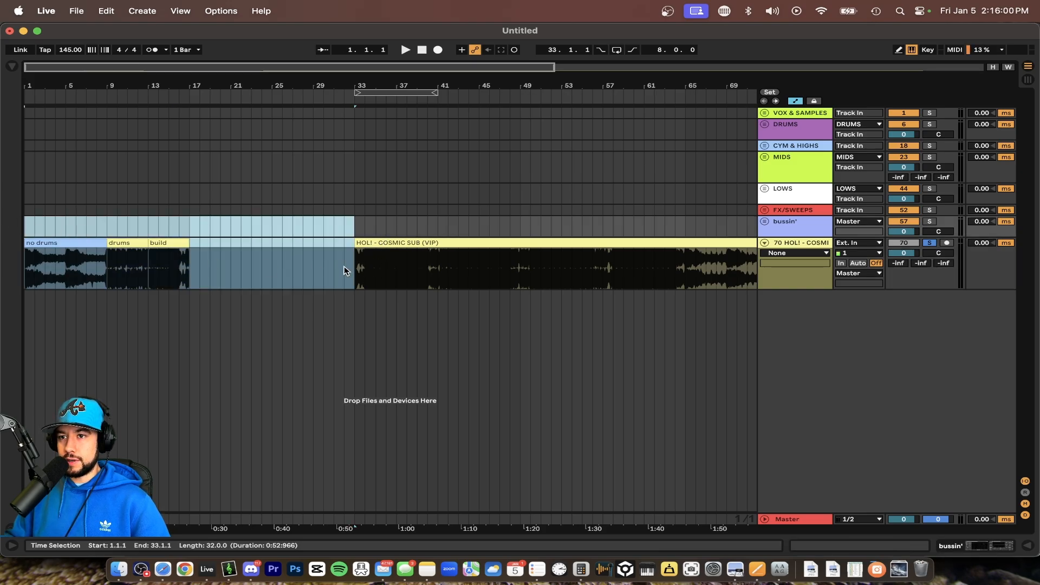
left_click(361, 264)
key("super+z")
Step: Play the no drums section from bar 1 and inspect its waveform as it approaches the drums section
left_click(88, 267)
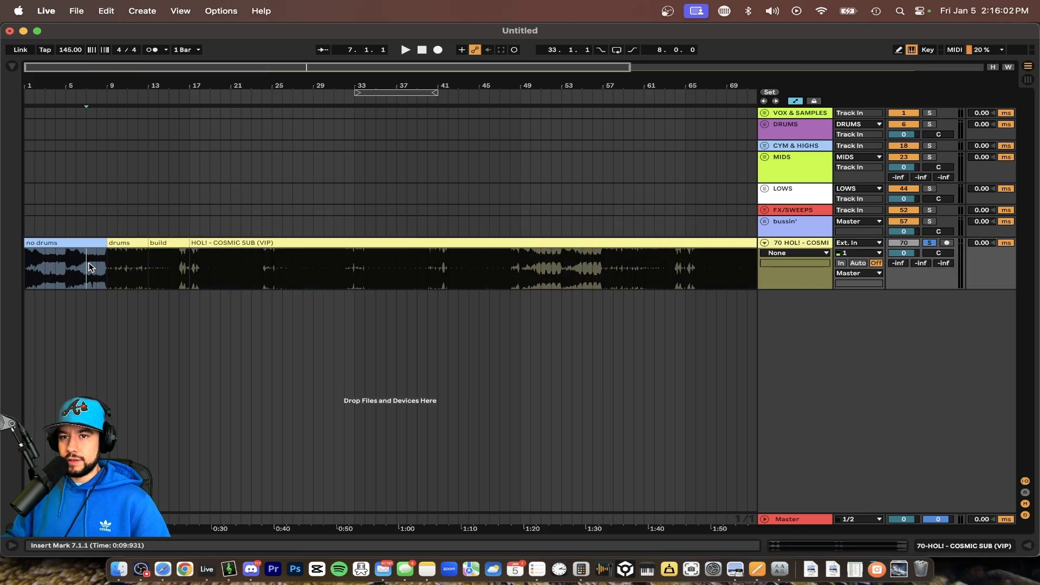
key("plus")
key("plus")
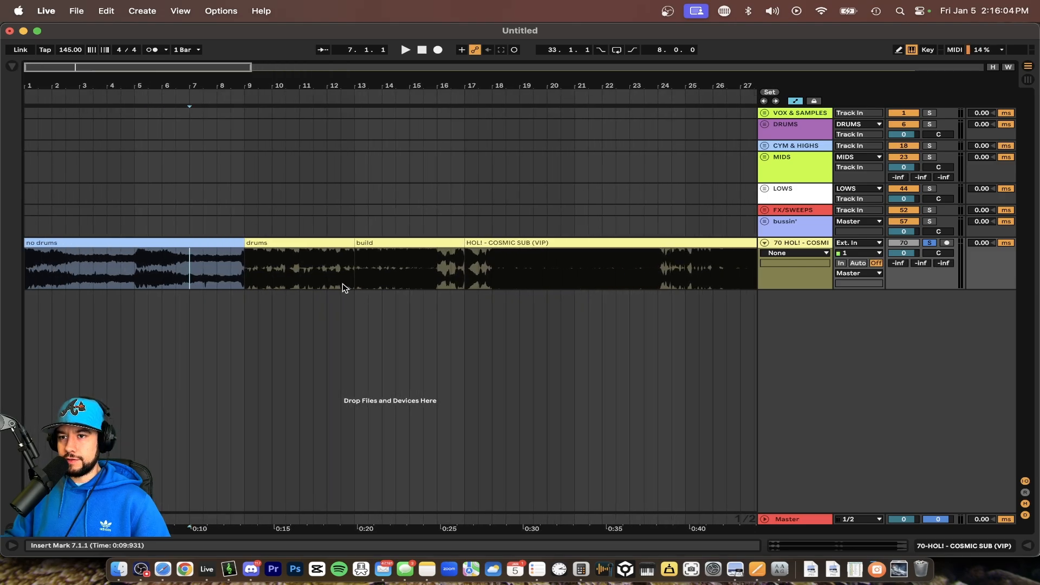
left_click(120, 242)
key("space")
key("plus")
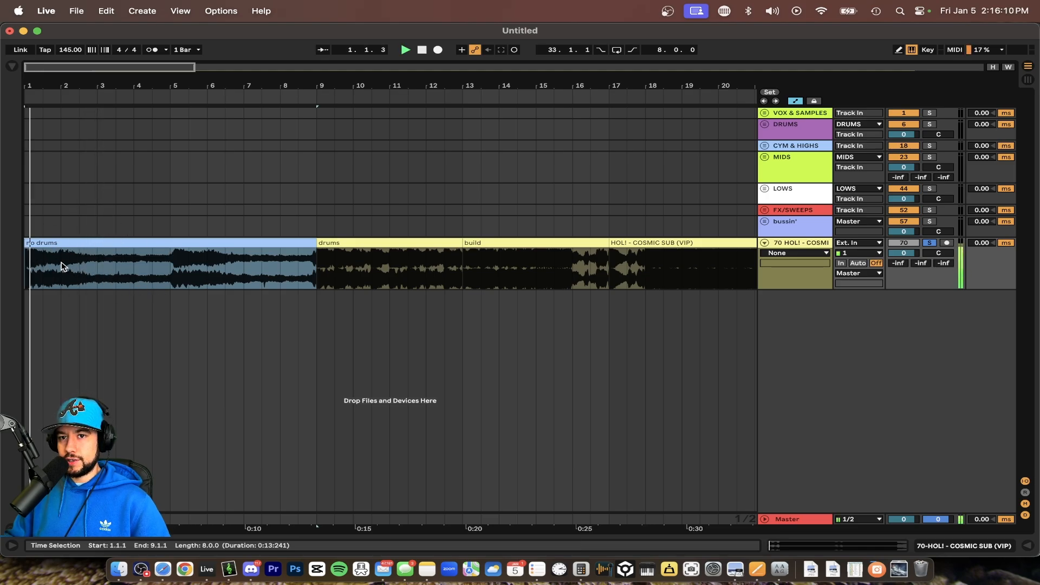
key("space")
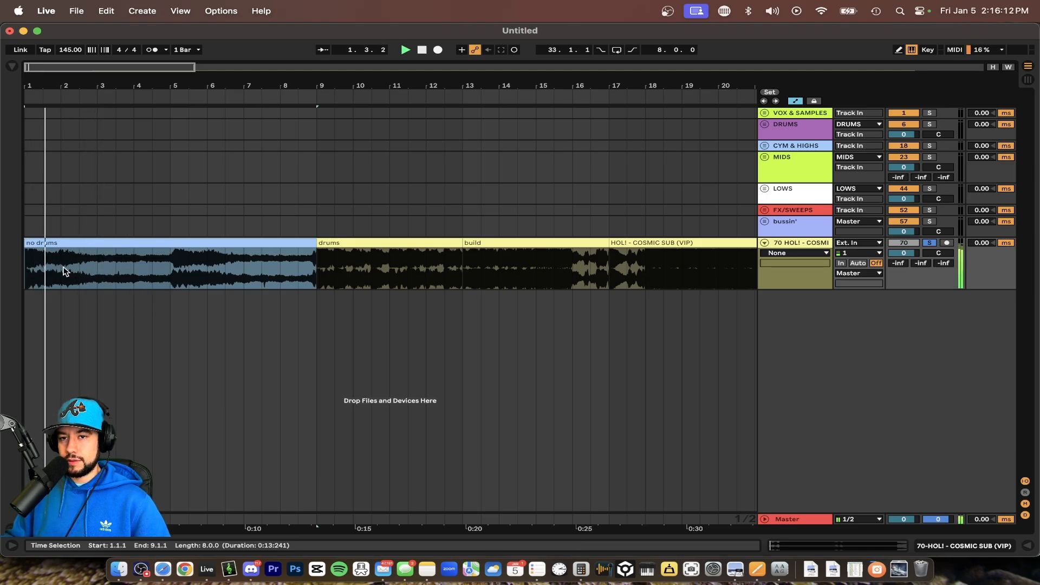
left_click(100, 271)
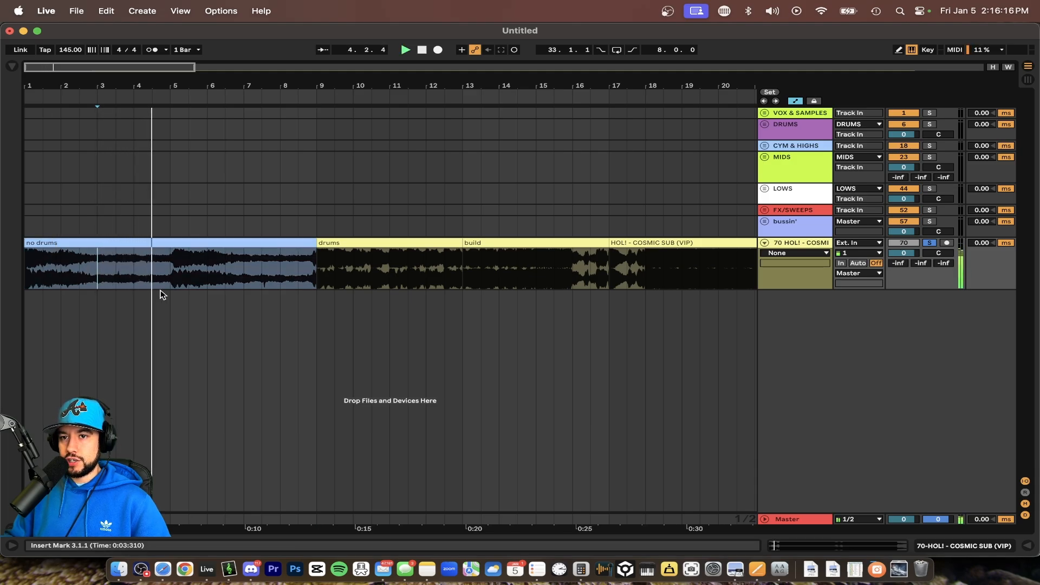
scroll(164, 290, "down", 3)
scroll(164, 290, "down", 1)
scroll(207, 254, "up", 5)
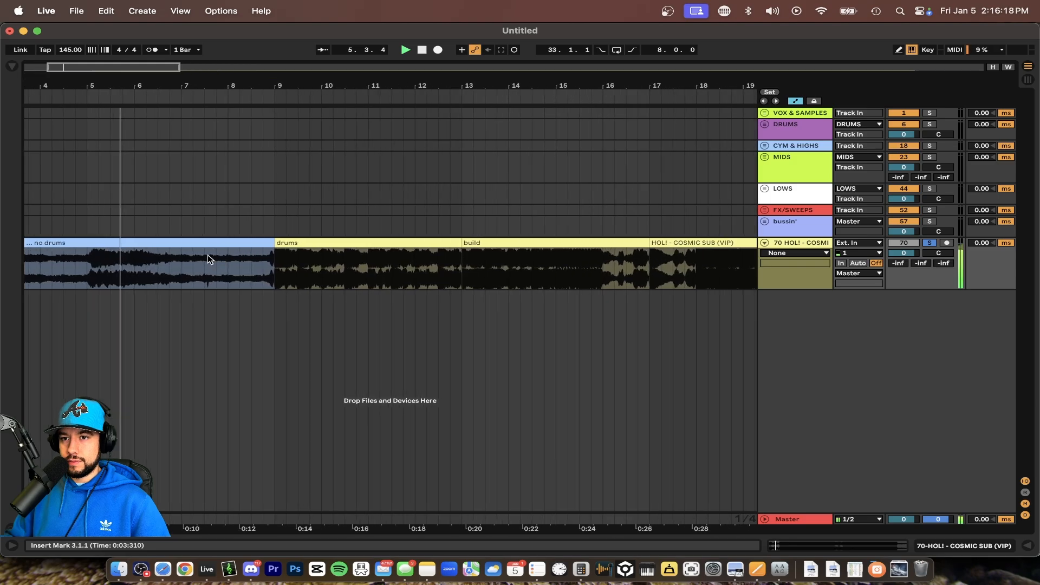
Step: Play the transition into the drums section from 8.3, stop playback, and select the no drums section
left_click(277, 256)
key("space")
key("space")
scroll(345, 301, "right", 2)
scroll(345, 301, "down", 3)
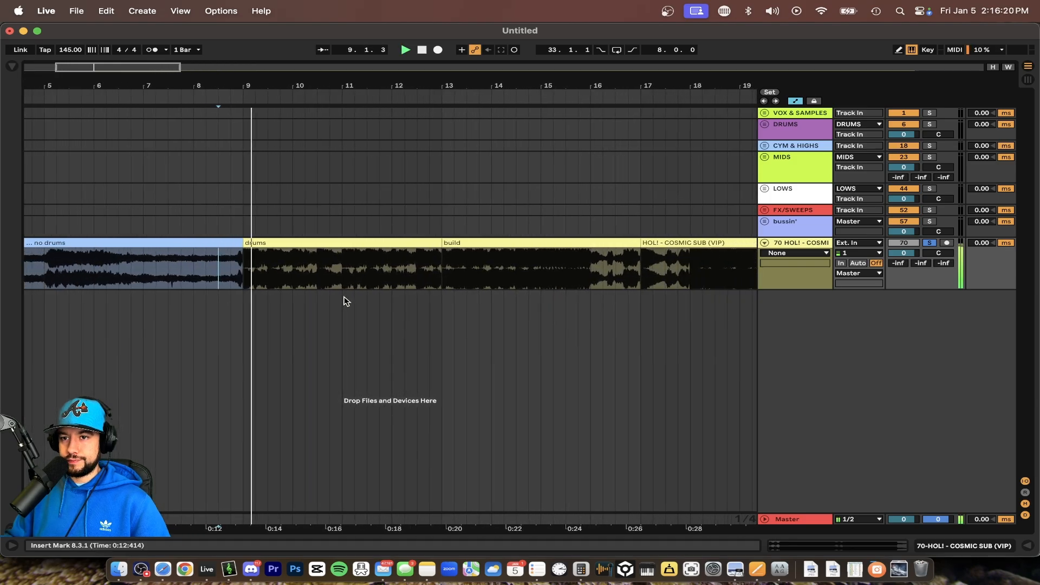
key("space")
scroll(137, 252, "left", 4)
left_click(99, 242)
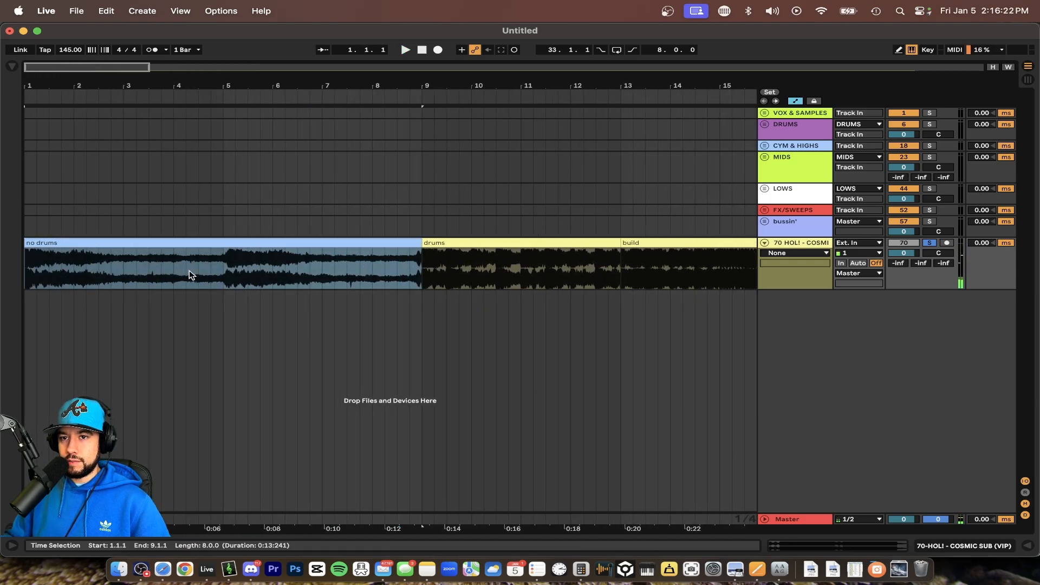
Step: Play the drums section from bar 9 and inspect its waveform leading into the build
scroll(411, 303, "down", 2)
left_click(325, 242)
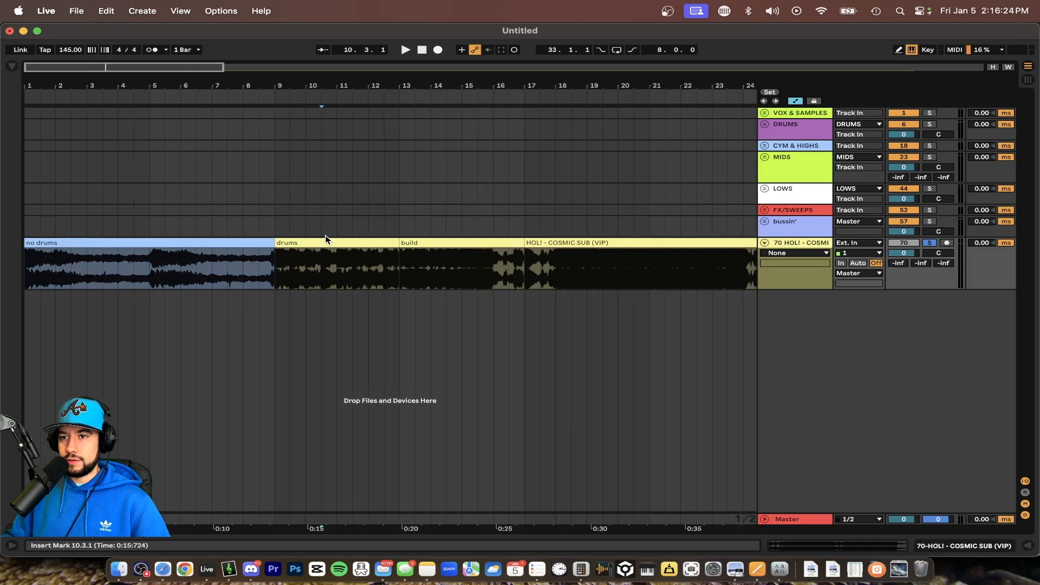
key("space")
scroll(327, 281, "up", 4)
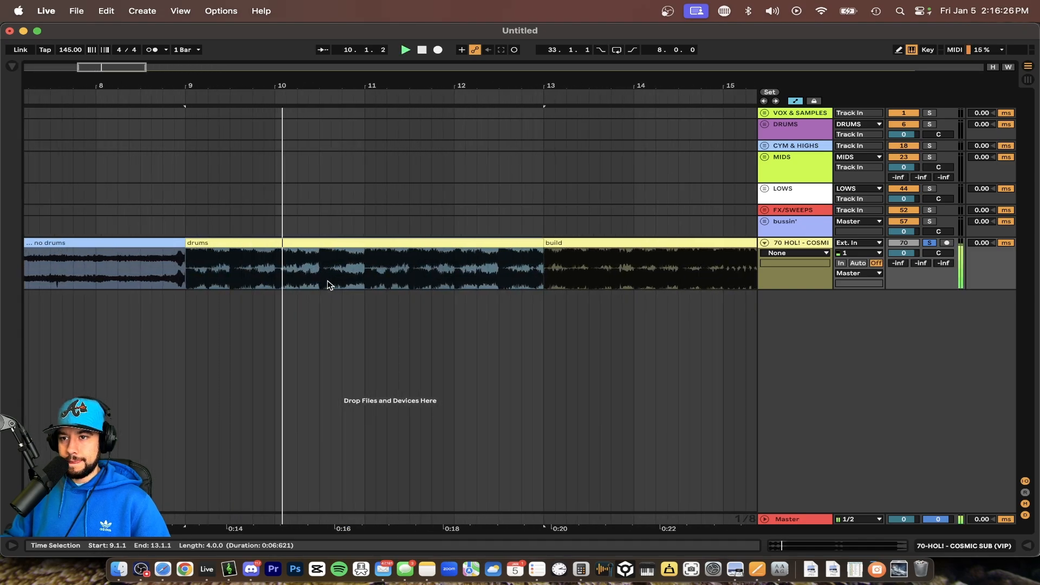
scroll(255, 301, "down", 2)
scroll(255, 301, "right", 1)
scroll(376, 285, "right", 3)
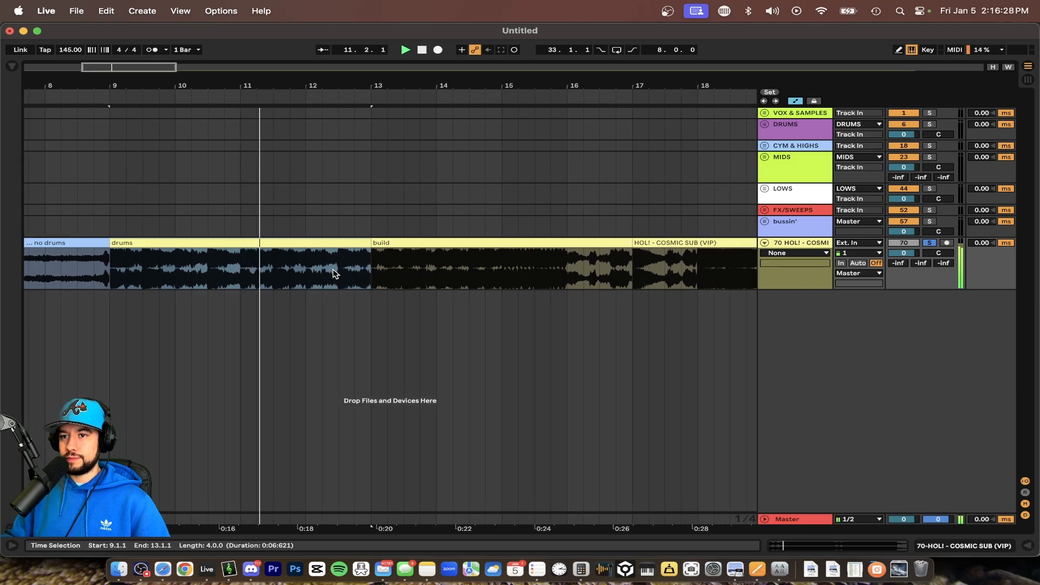
Step: Select the build section and split it at bar 16
scroll(335, 271, "down", 2)
left_click(285, 240)
scroll(281, 271, "right", 3)
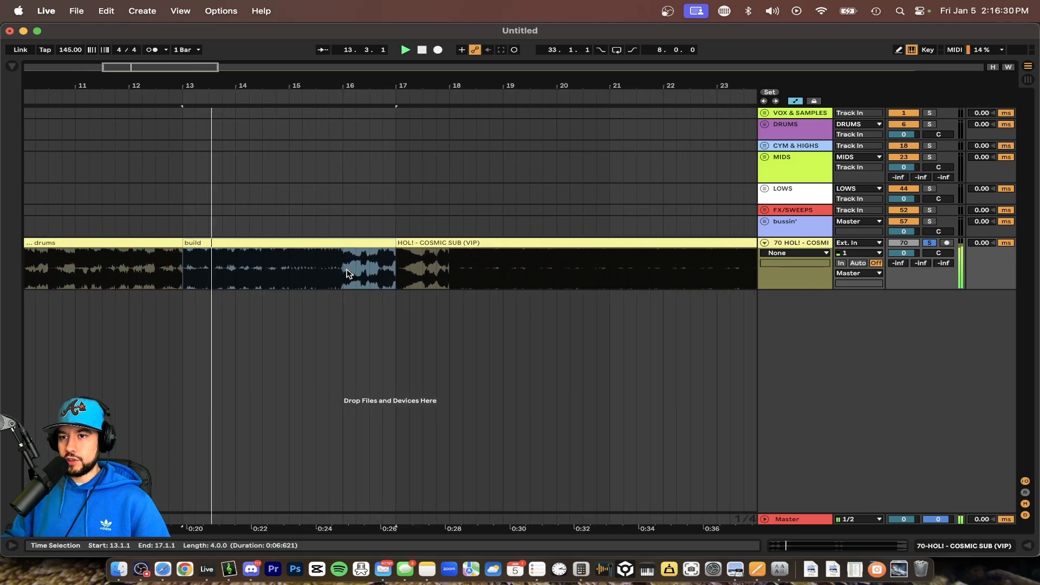
scroll(277, 289, "up", 2)
left_click(253, 265)
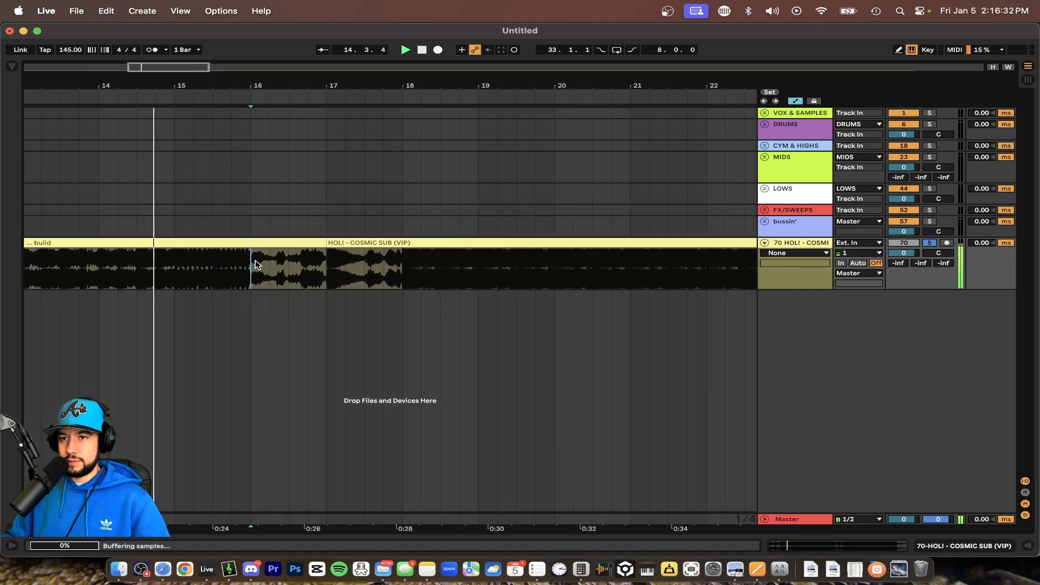
key("super+e")
scroll(305, 276, "down", 4)
scroll(308, 267, "down", 1)
scroll(309, 267, "left", 3)
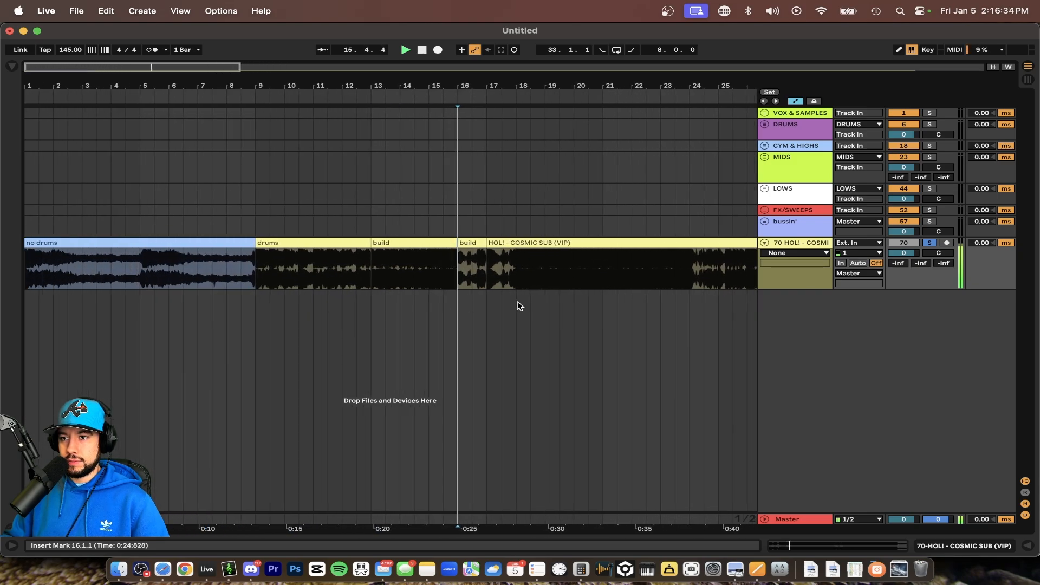
Step: Inspect the fill between bars 17 and 18, replay it from bar 17, and place the insert marker at bar 18
scroll(476, 251, "up", 3)
scroll(455, 252, "up", 3)
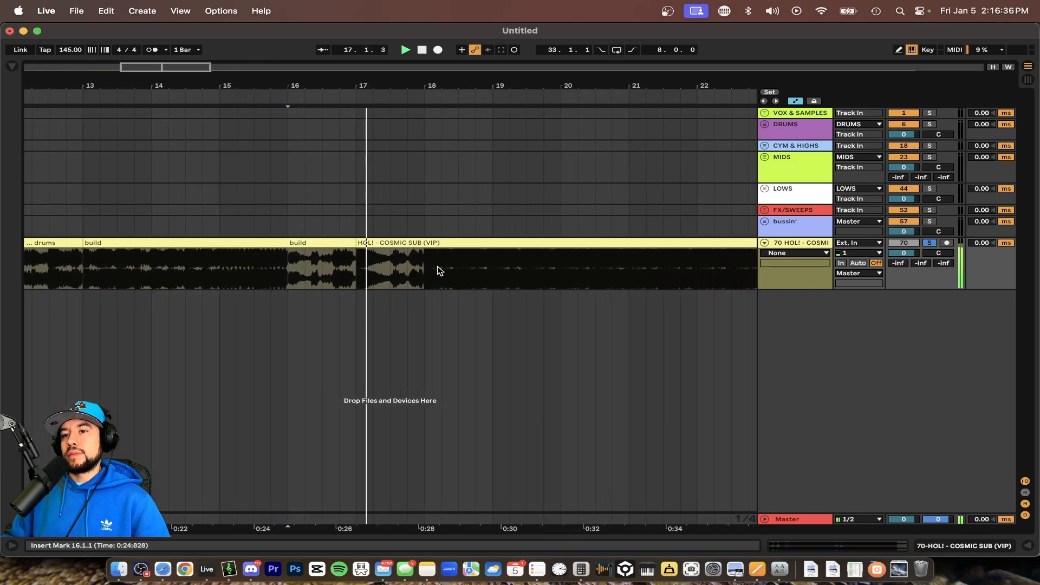
scroll(282, 265, "right", 3)
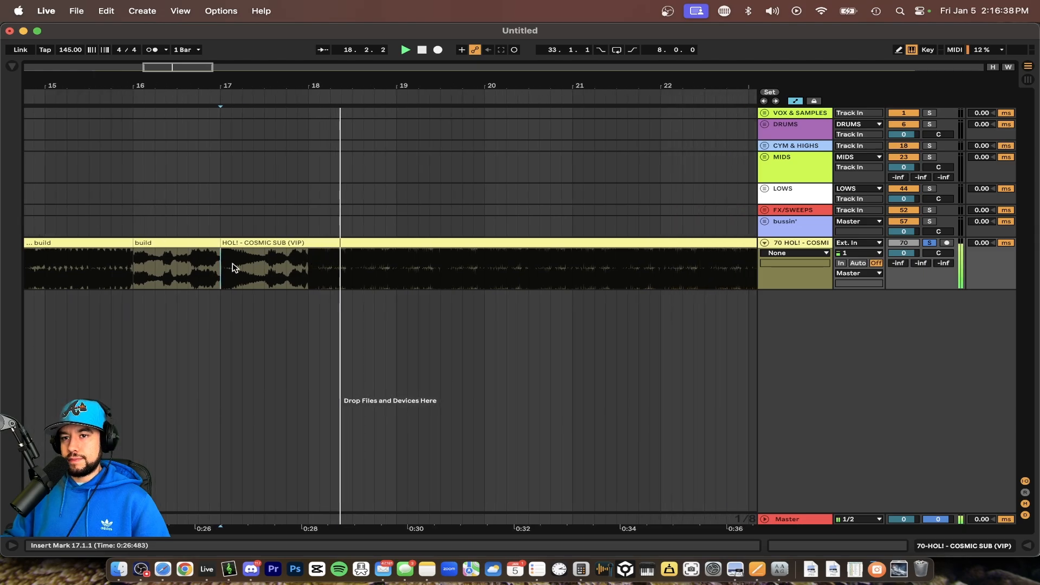
left_click(228, 264)
scroll(266, 270, "up", 3)
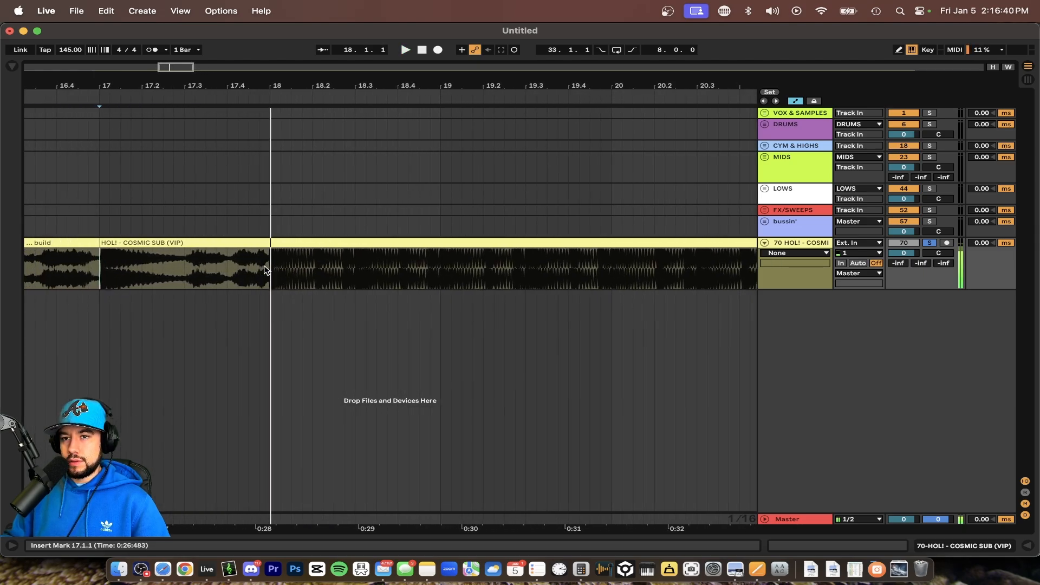
key("space")
left_click_drag(157, 261, 684, 263)
left_click(155, 269)
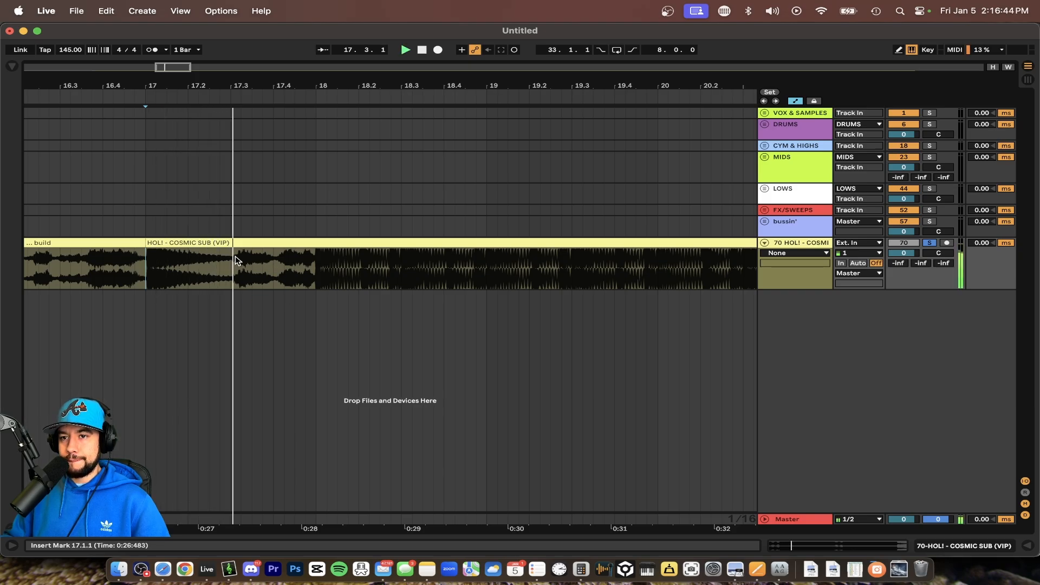
left_click(315, 265)
key("space")
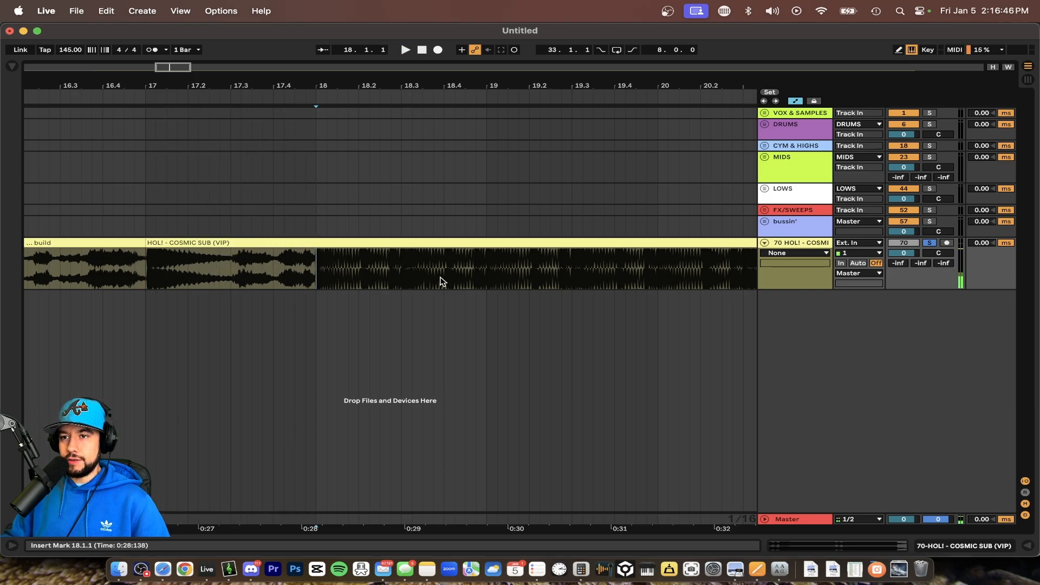
Step: Play the drop from bar 18, checking the phrase points at bars 21 and 22, and return to bar 18
scroll(451, 281, "down", 4)
scroll(451, 281, "right", 5)
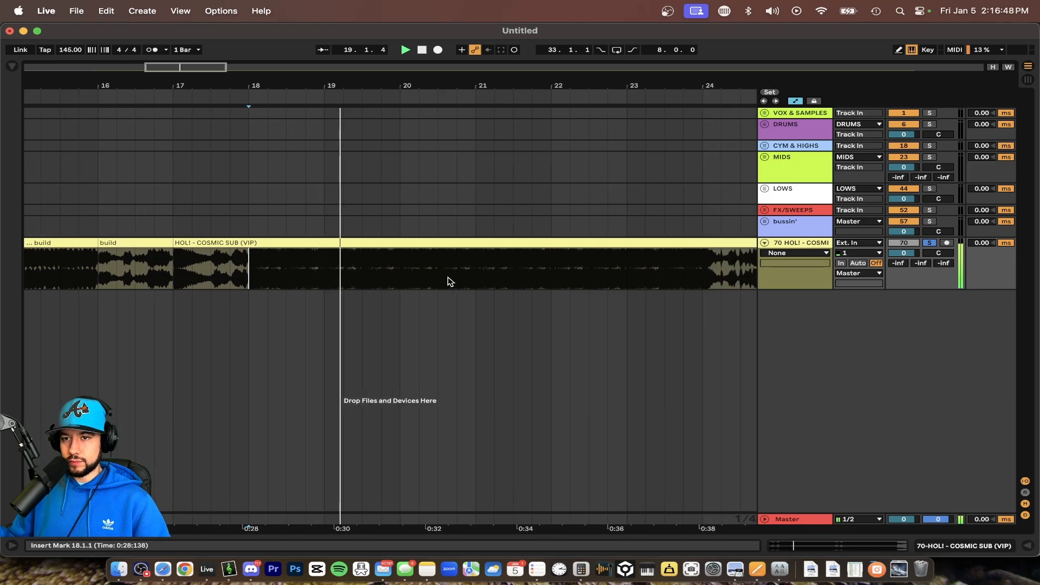
scroll(448, 281, "right", 3)
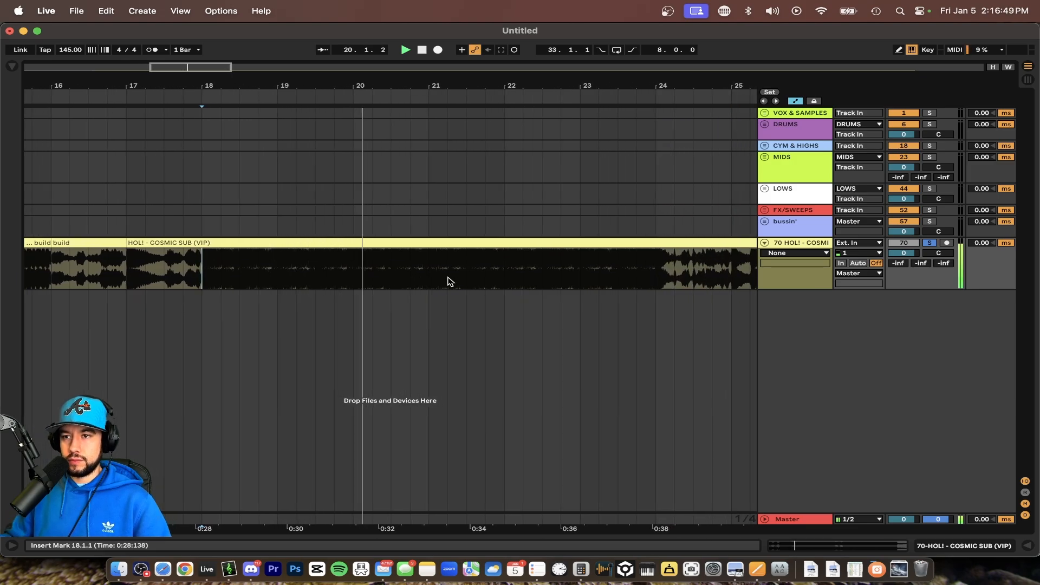
left_click(413, 274)
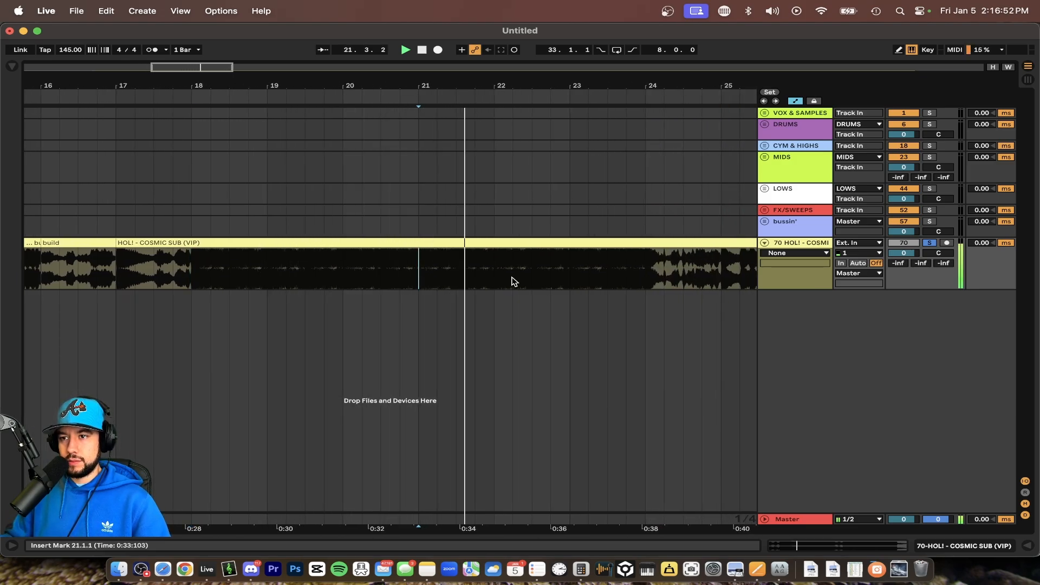
left_click(495, 275)
scroll(496, 275, "right", 5)
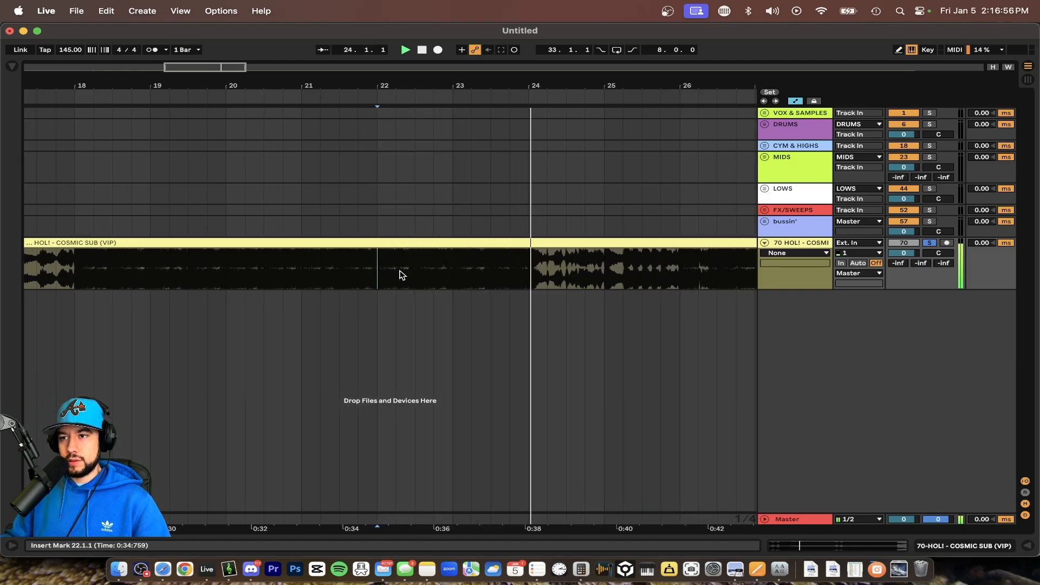
scroll(233, 273, "left", 3)
left_click(185, 275)
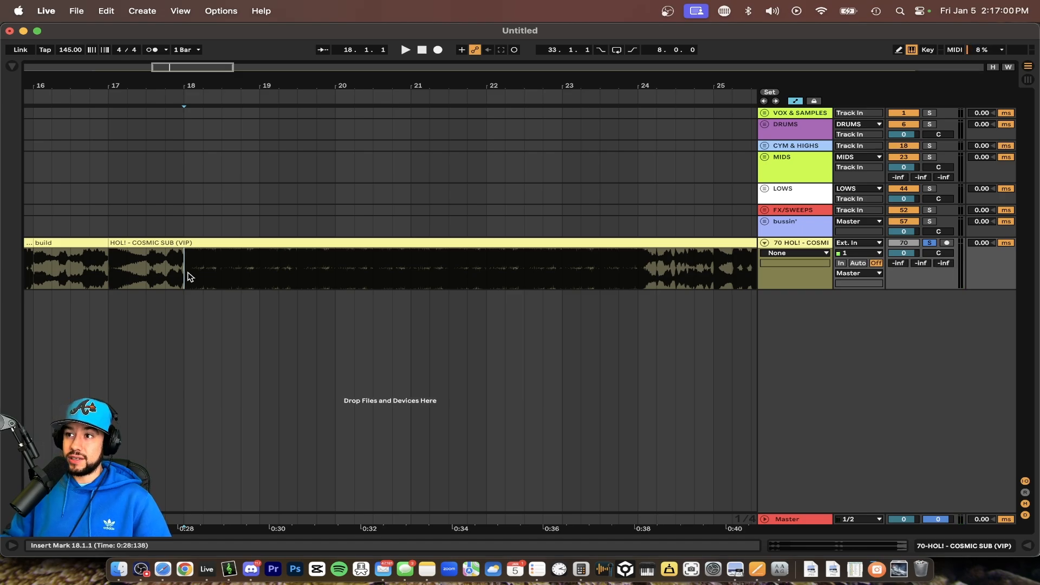
Step: Select bars 18 to 24 of the drop, play the selection from its start, and stop playback
left_click_drag(187, 273, 642, 263)
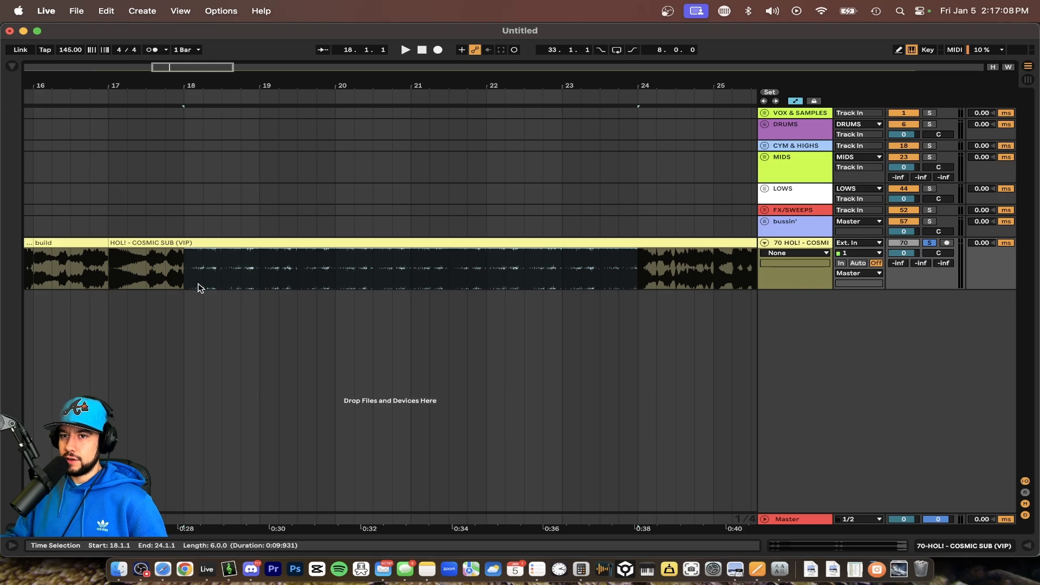
key("space")
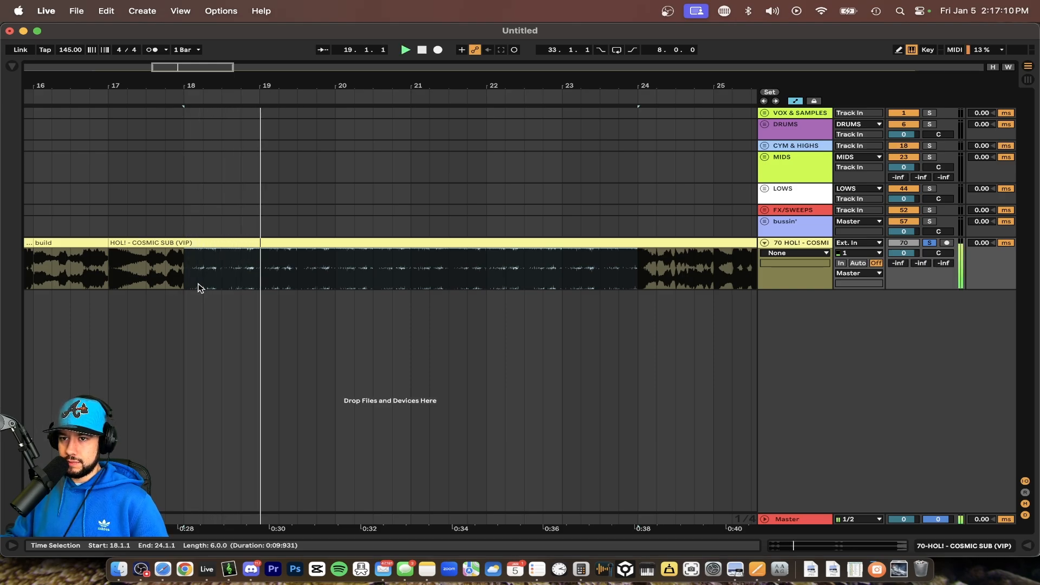
scroll(368, 320, "left", 3)
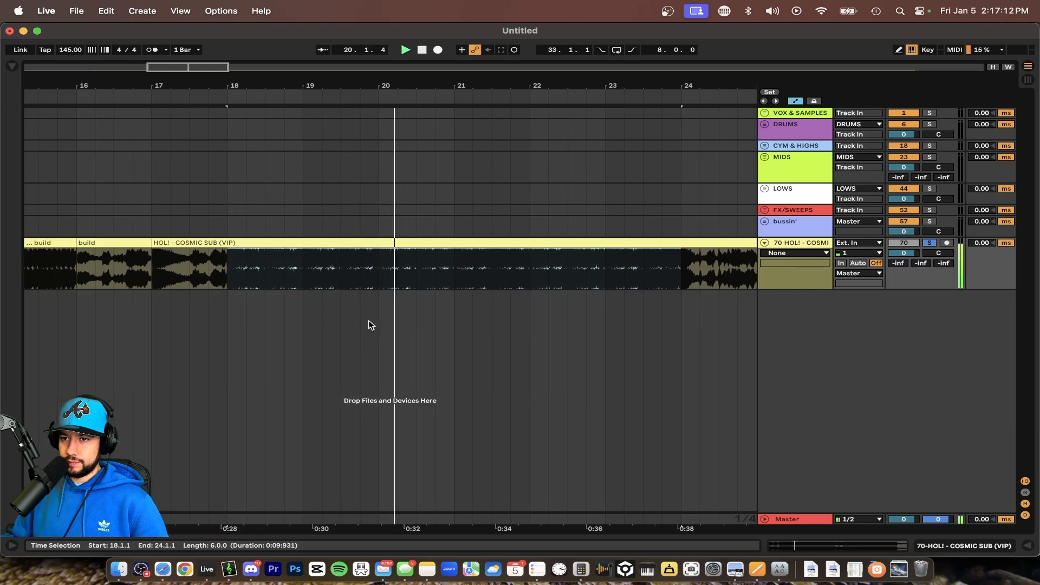
scroll(368, 322, "down", 2)
key("space")
Step: Split the unlabelled drop clip of the reference track at bar 20
left_click(408, 278)
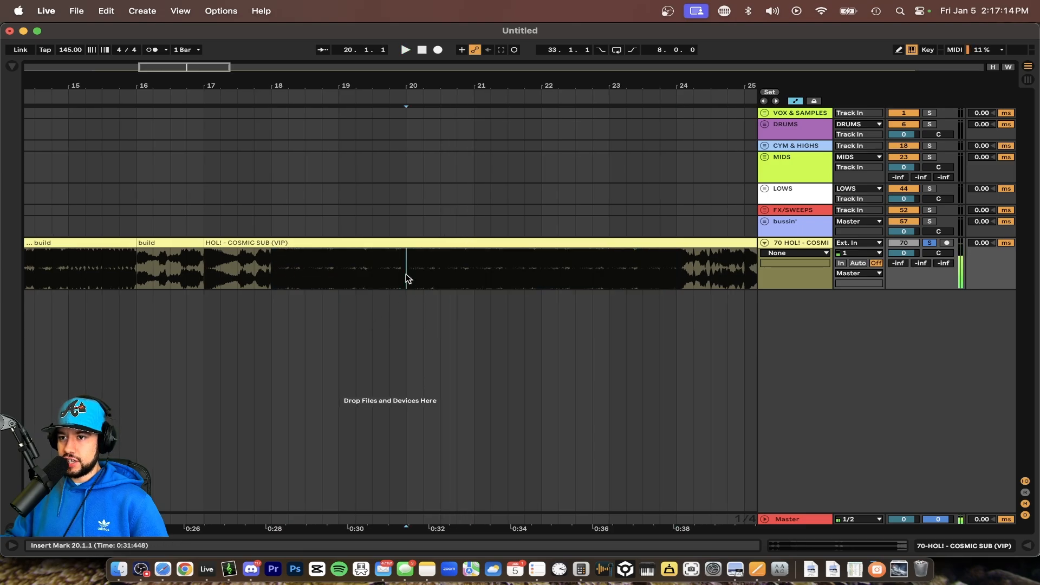
scroll(408, 278, "up", 2)
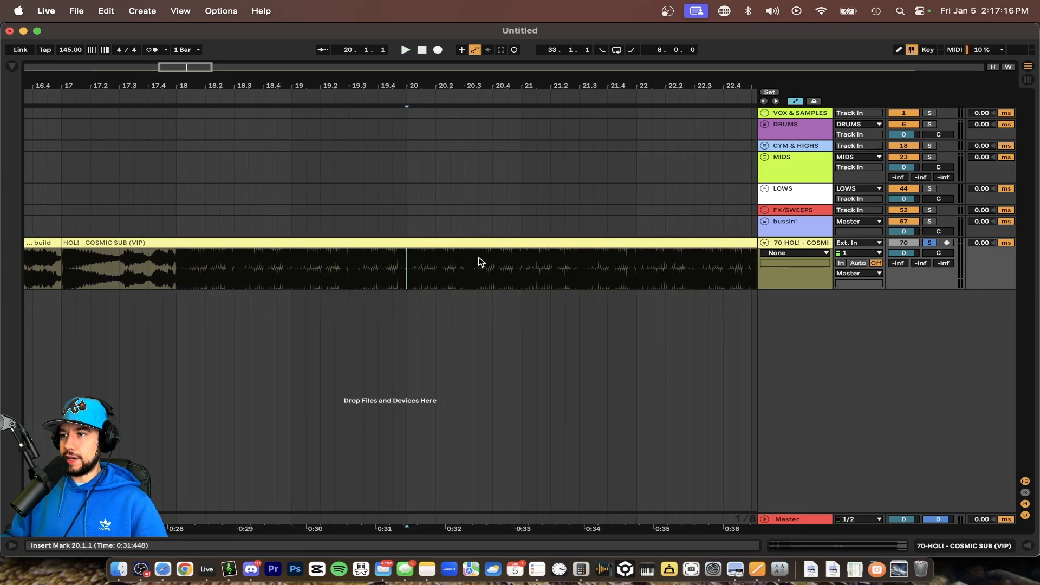
scroll(450, 271, "down", 2)
key("super+e")
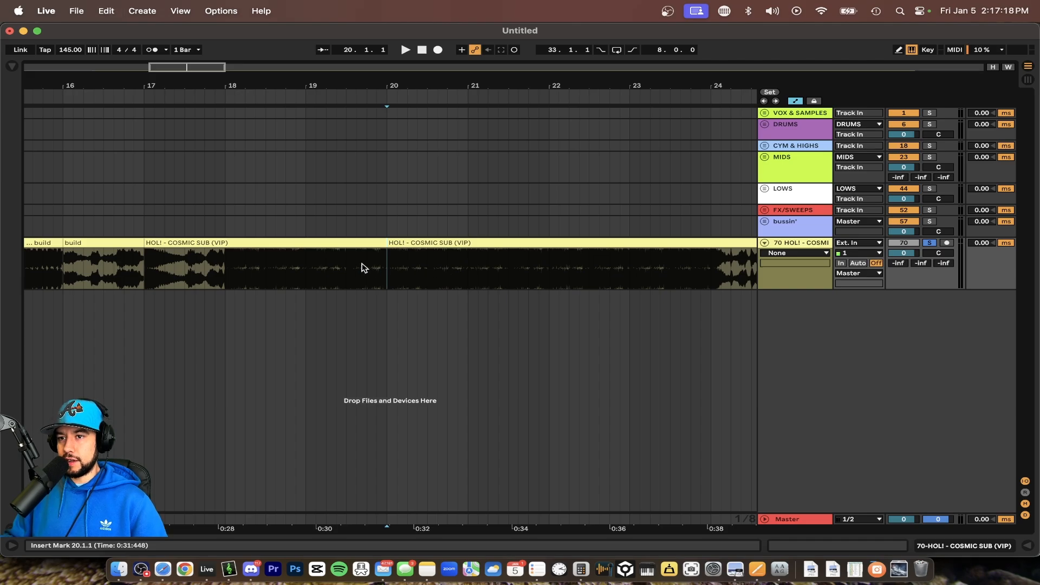
Step: Split off bars 18 to 20 as a separate clip and colour it light purple
left_click_drag(228, 274, 387, 273)
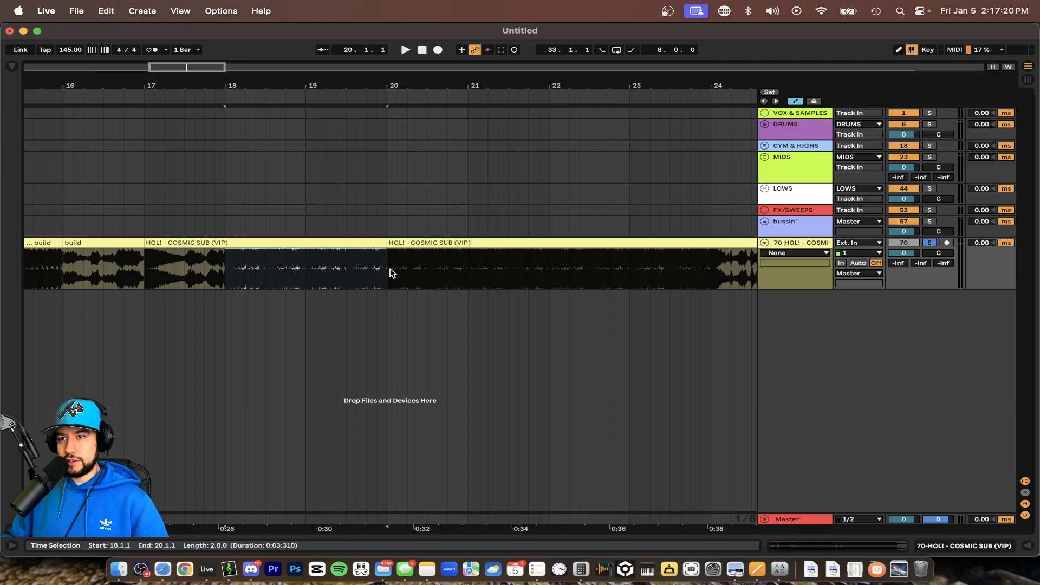
key("super+e")
right_click(305, 239)
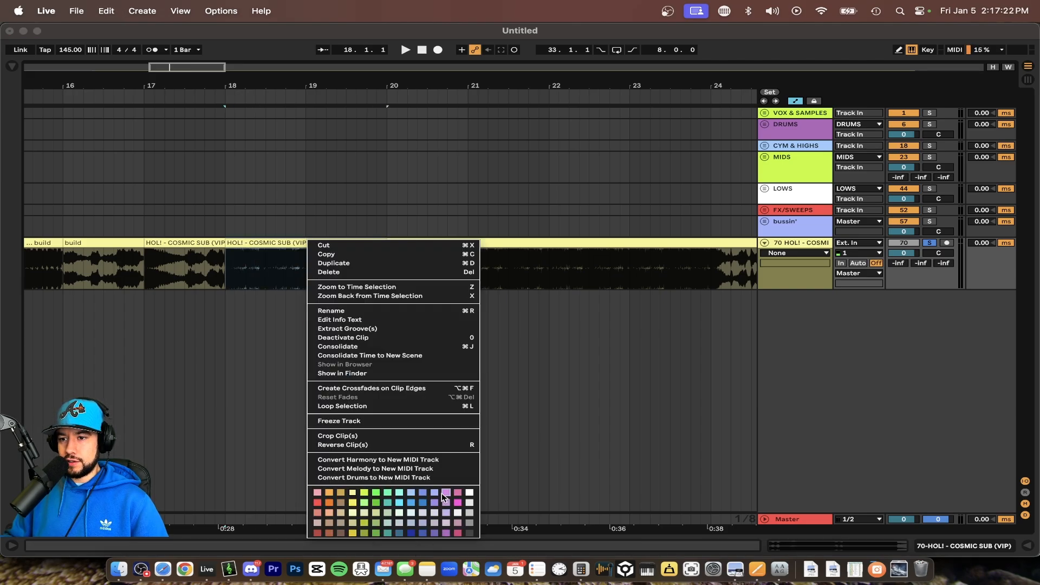
left_click(443, 493)
Step: Split off bars 22 to 24 and colour that clip magenta, and colour the bars 20 to 22 clip red
left_click(386, 270)
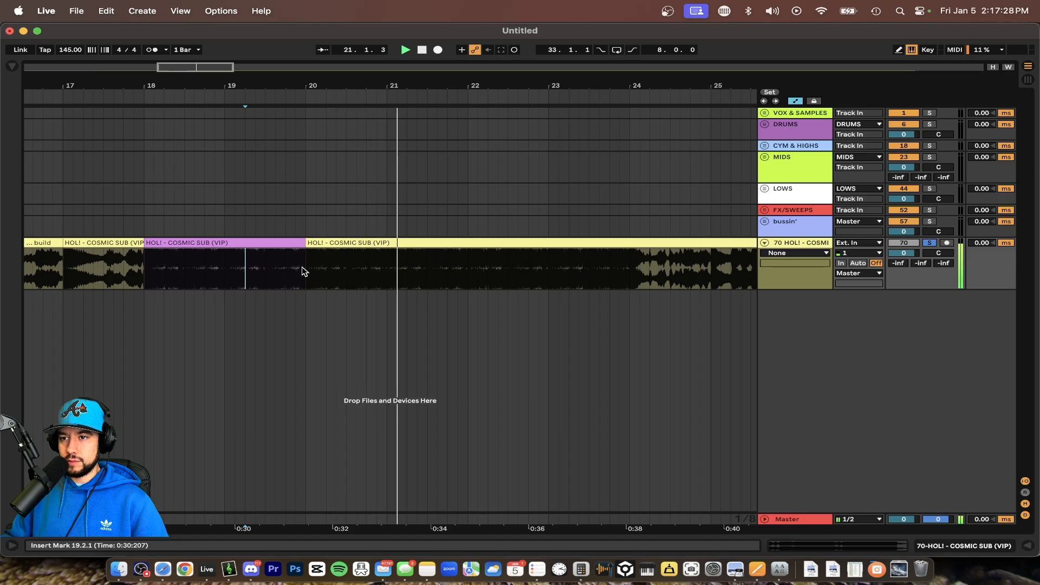
left_click_drag(307, 267, 576, 274)
right_click(576, 274)
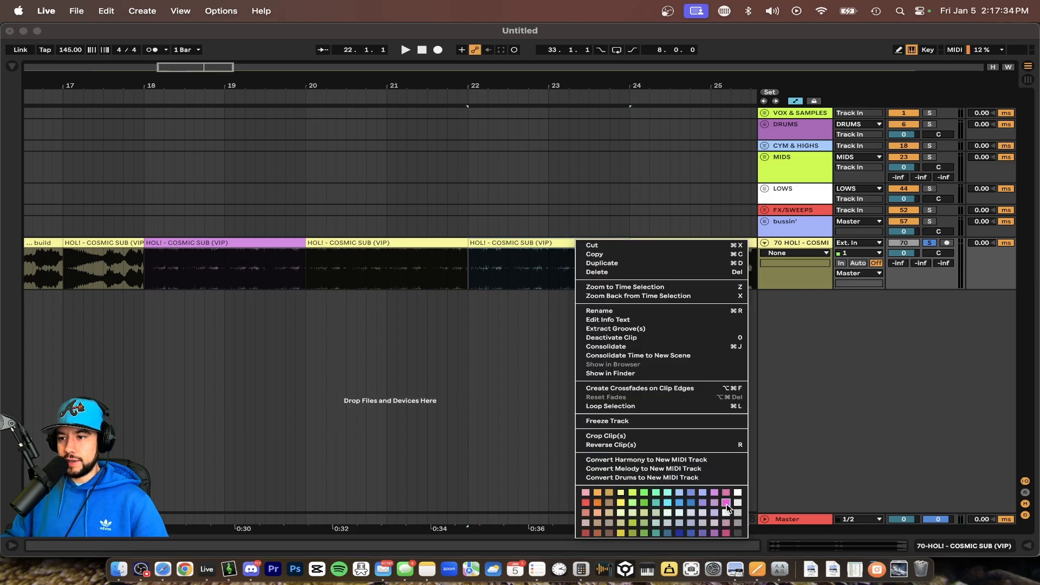
left_click(726, 504)
right_click(374, 243)
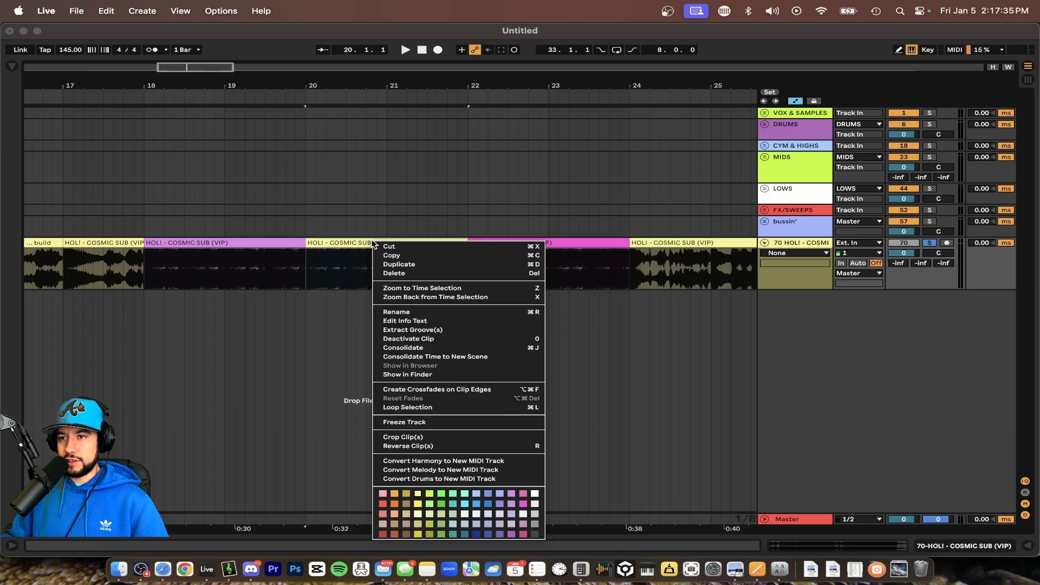
left_click(383, 504)
Step: Select the light purple clip and play the coloured drop sections from bar 18 to compare them
left_click(279, 262)
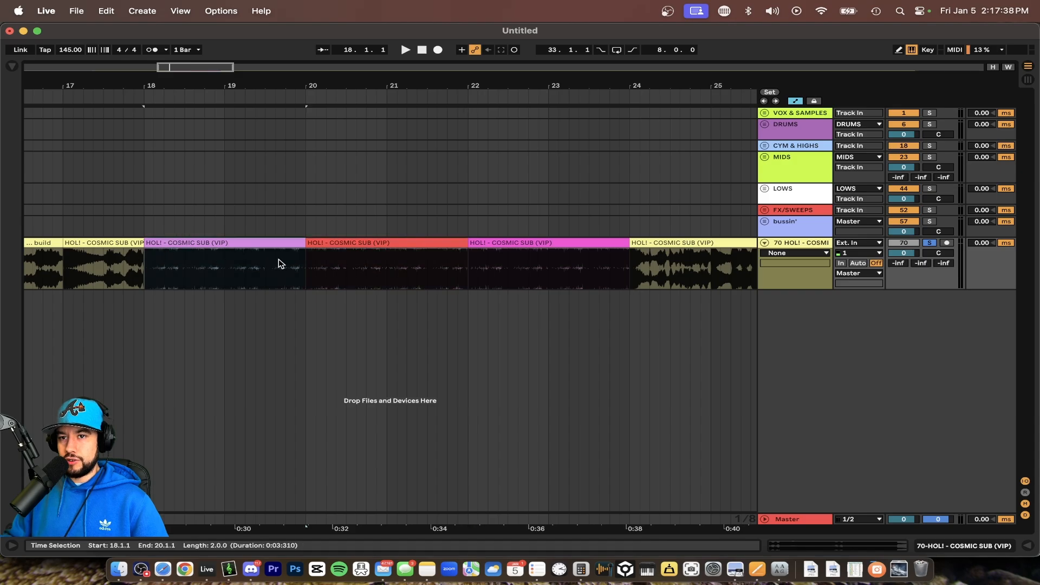
scroll(311, 257, "left", 1)
scroll(312, 257, "left", 1)
key("space")
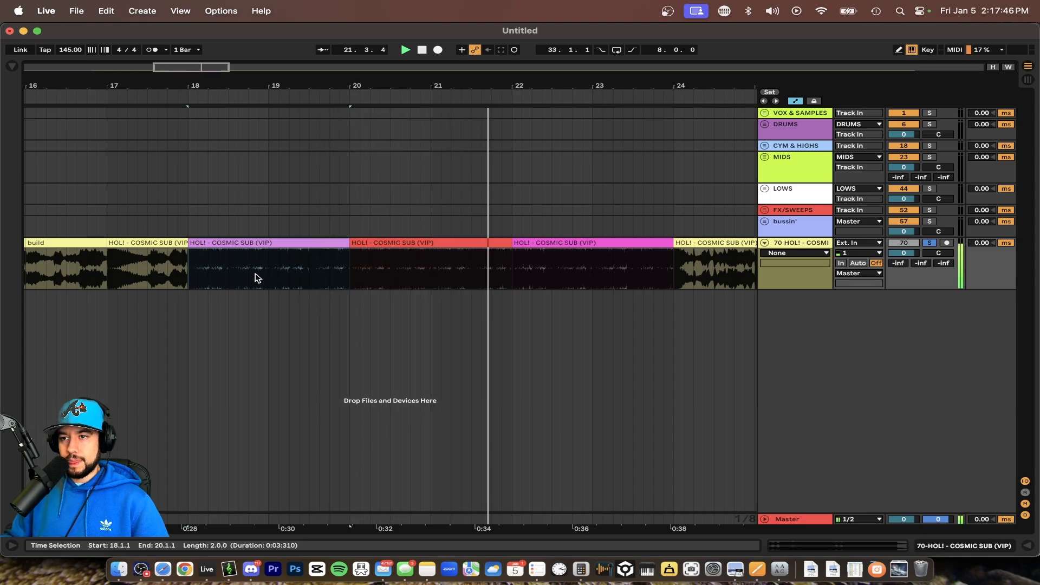
key("space")
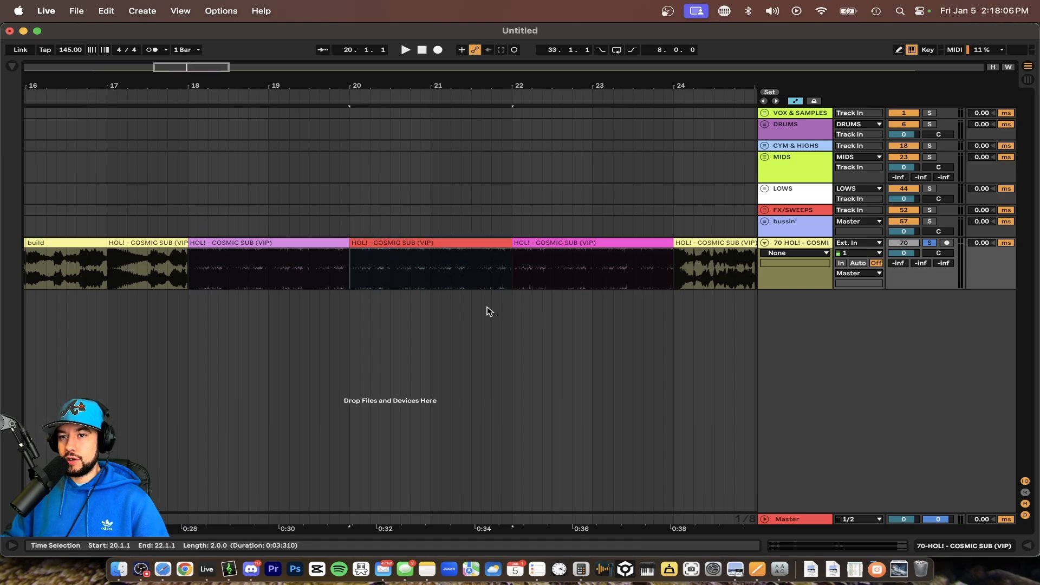
Step: Select bars 18 to 24 to view the whole phrase, and play into it from 17.4 while inspecting its waveform
left_click_drag(195, 263, 719, 282)
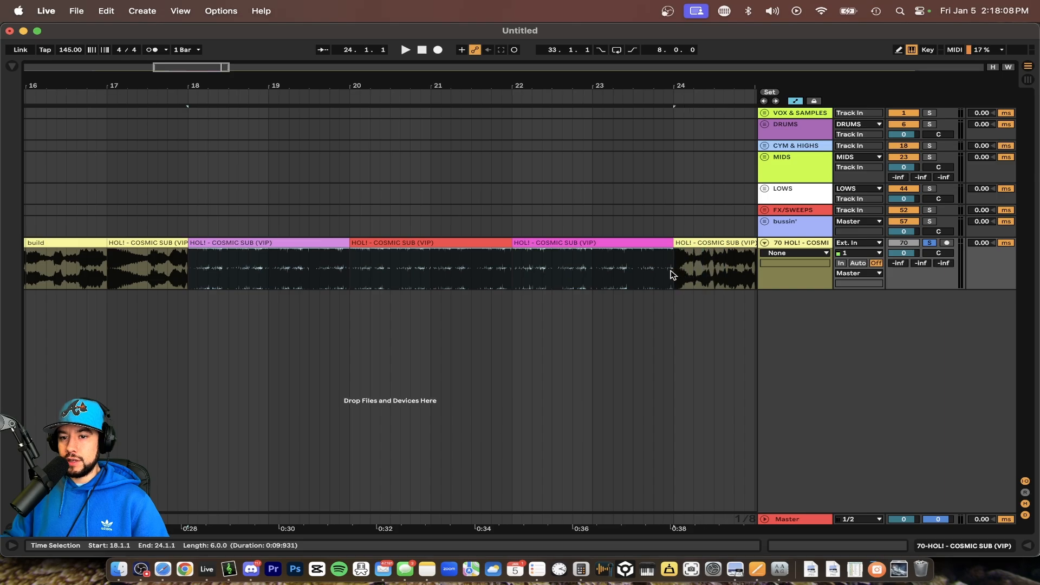
scroll(672, 274, "down", 4)
scroll(672, 274, "right", 4)
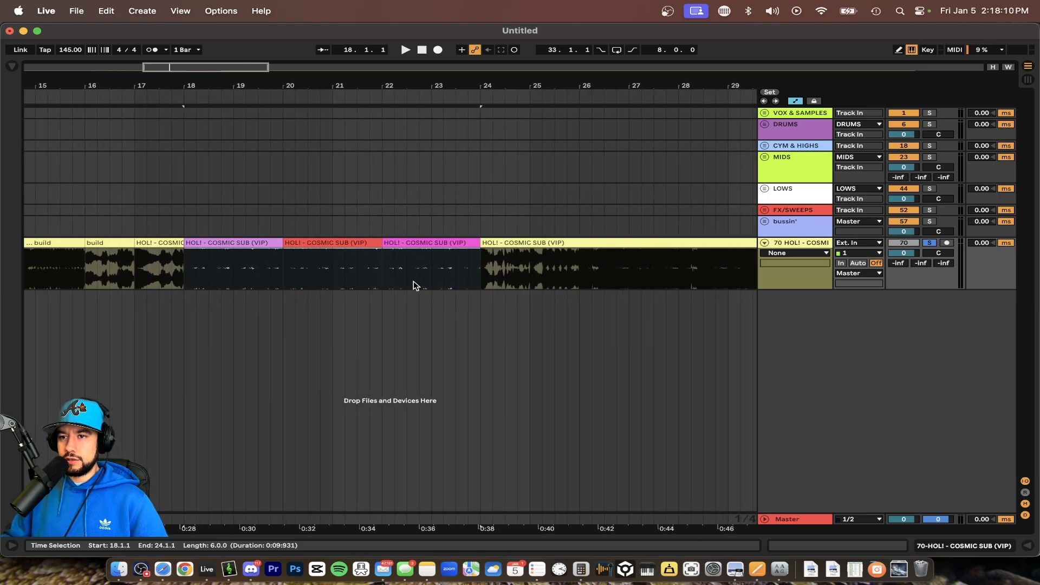
left_click(171, 210)
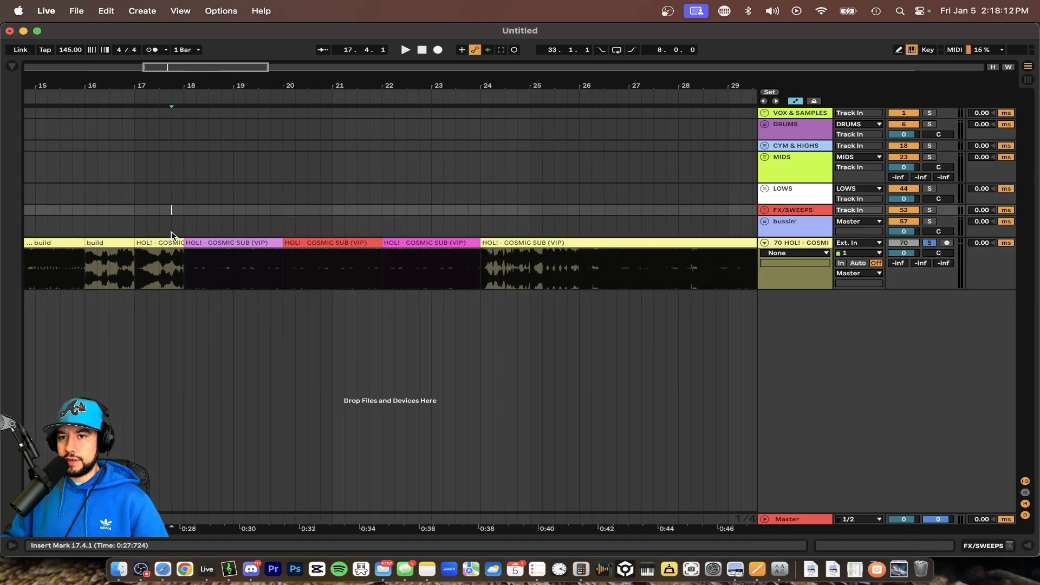
key("space")
scroll(181, 294, "up", 3)
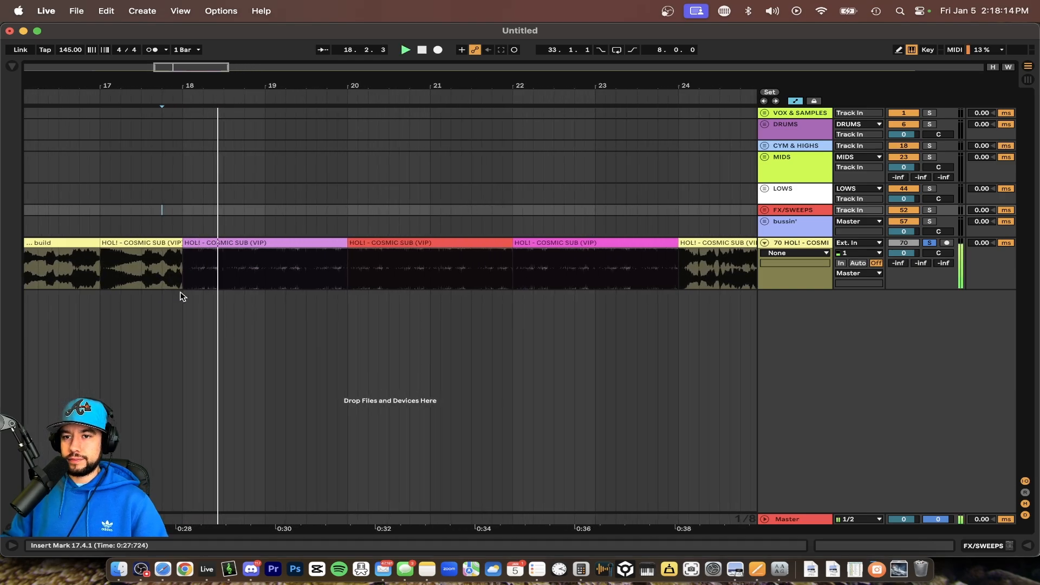
scroll(181, 295, "down", 4)
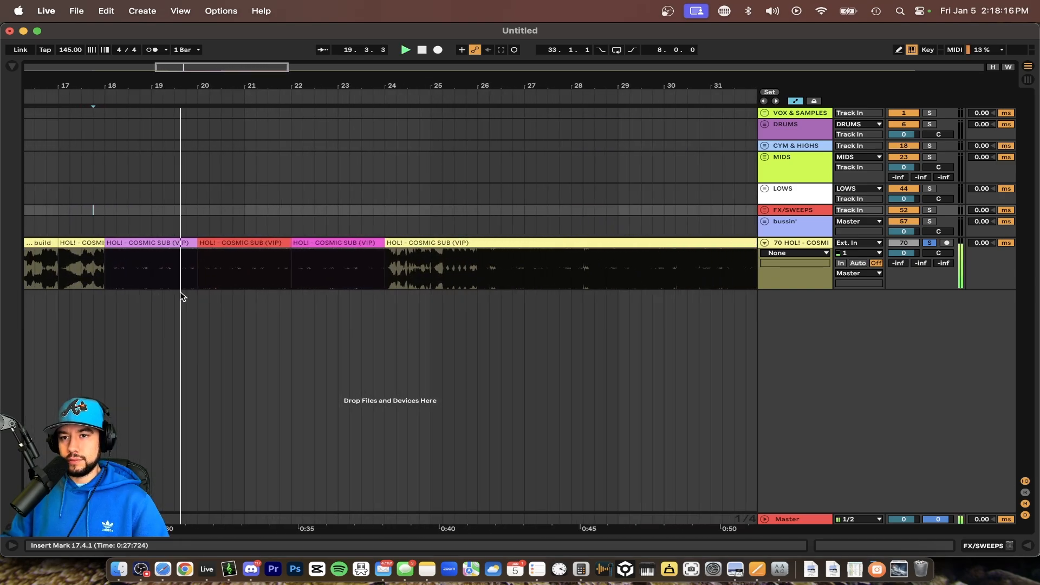
scroll(178, 289, "up", 4)
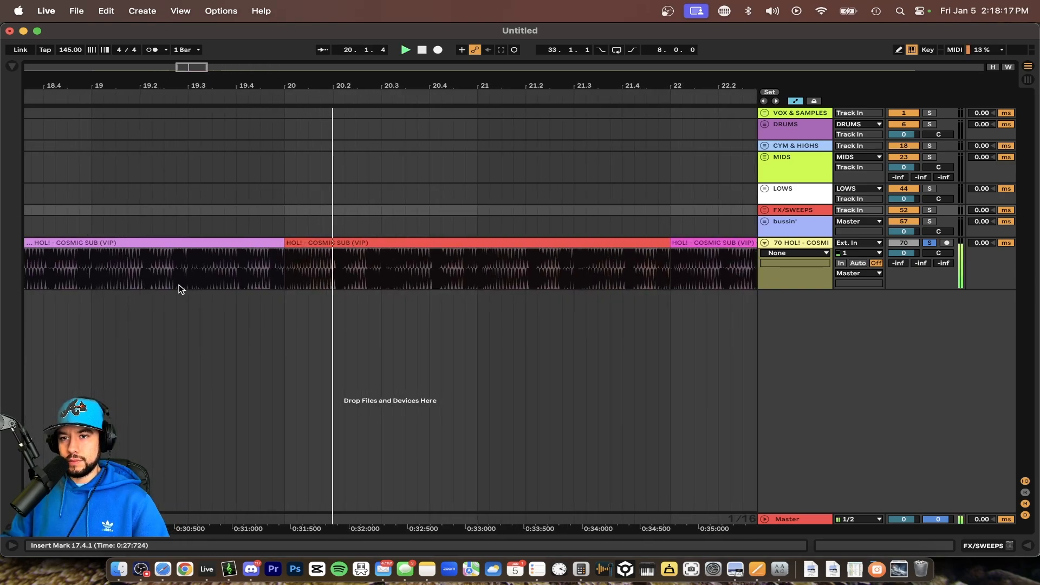
Step: Open the reference track's device chain, stop playback, and search for "tuner" to add the Tuner device to the track
left_click(787, 244)
double_click(785, 243)
scroll(457, 327, "left", 5)
scroll(457, 328, "down", 4)
key("space")
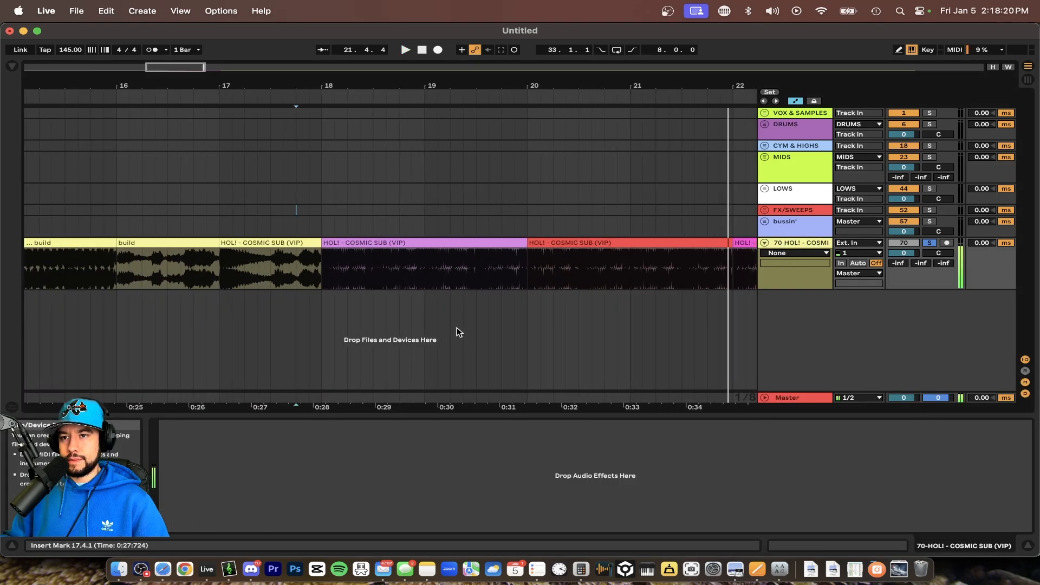
key("super+f")
type("tuner")
double_click(106, 93)
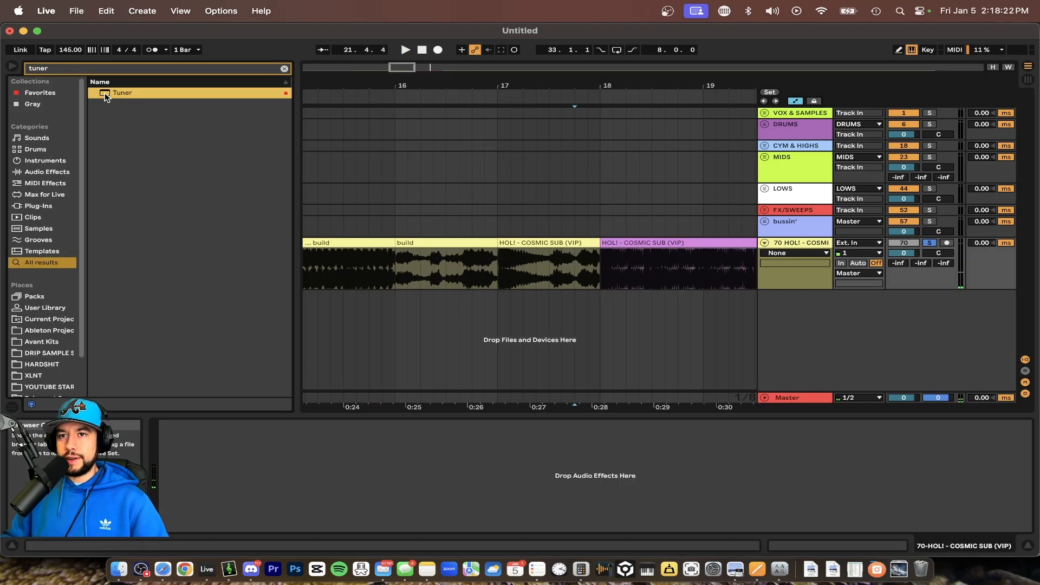
Step: Search the browser for "eq" and add EQ Eight to the reference track's device chain
key("super+f")
type("eq")
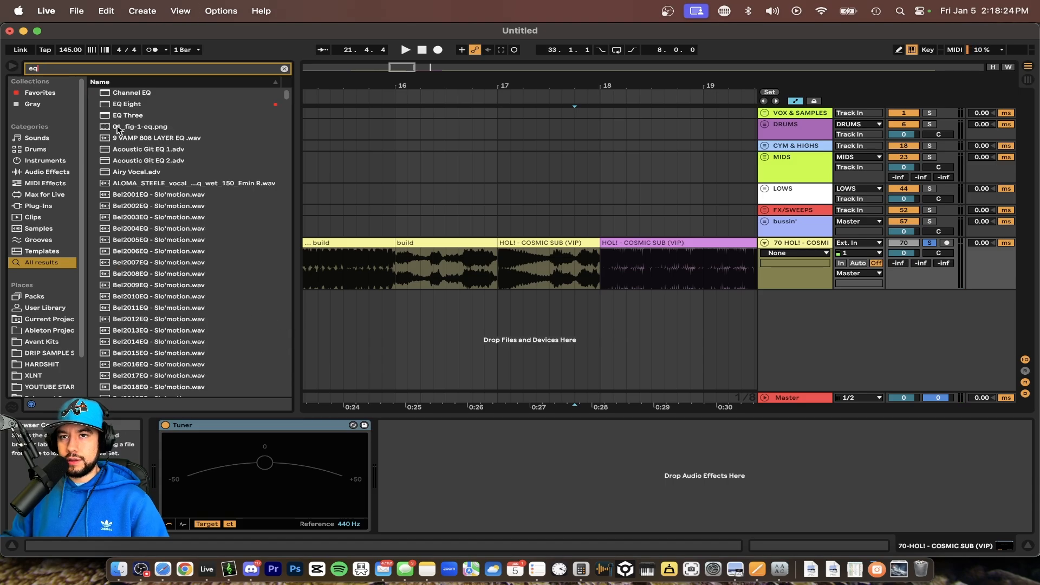
key("Down")
key("Down")
key("Return")
Step: Enable EQ Eight's band 1 as a steep low-pass filter at 89.9 Hz and place the EQ before the Tuner
left_click(428, 520)
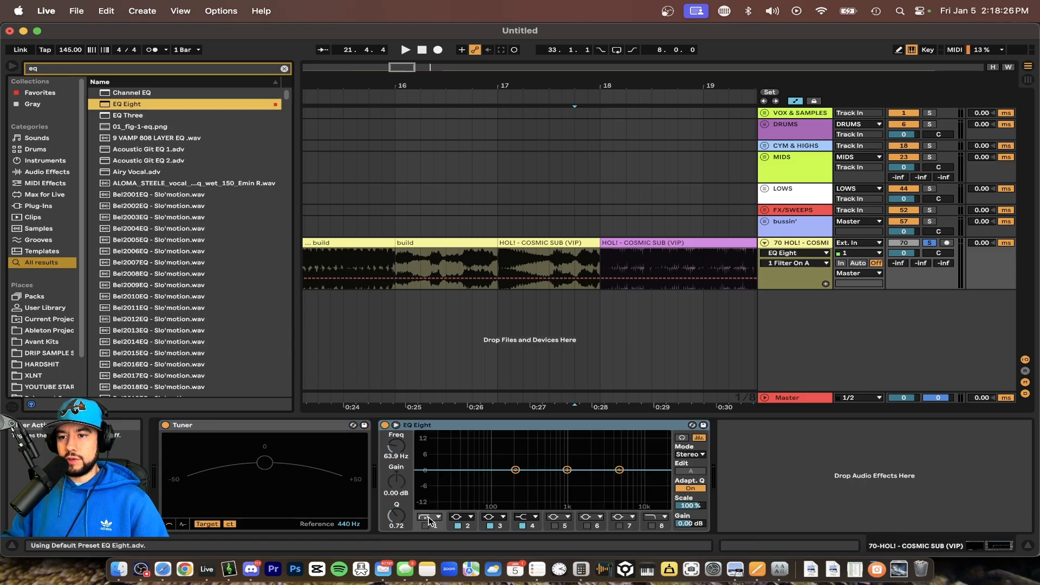
left_click(426, 525)
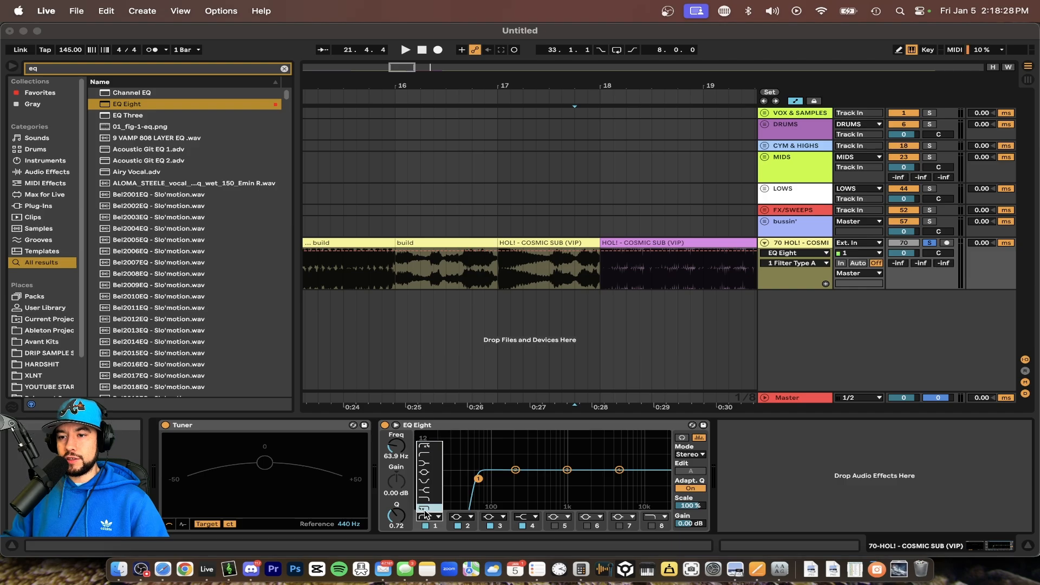
left_click(425, 510)
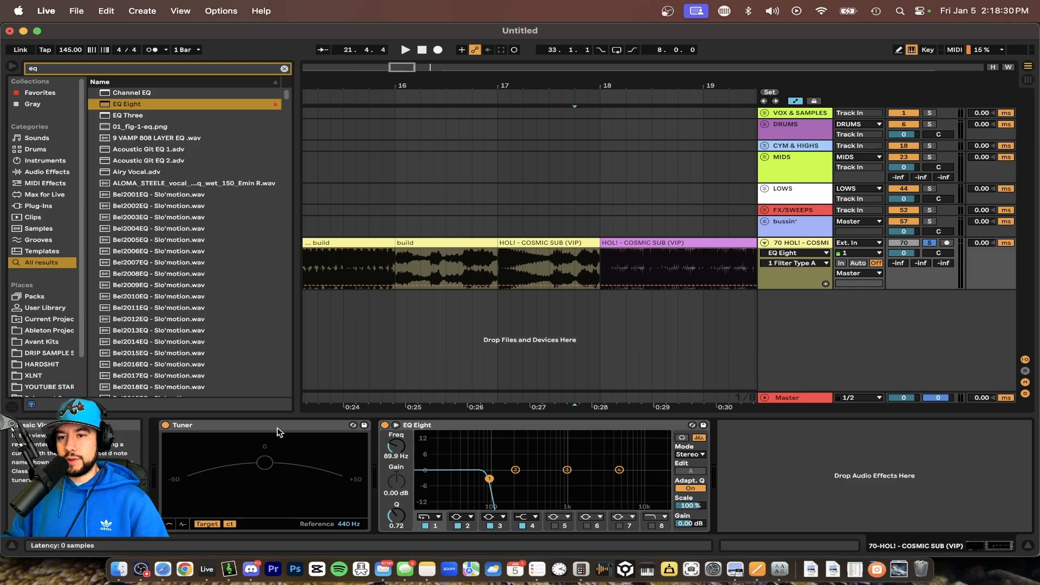
left_click_drag(774, 494, 775, 495)
Step: Play the light purple clip from bar 18 through the low-pass filter to read its bass notes in the Tuner
scroll(701, 333, "up", 3)
left_click(561, 241)
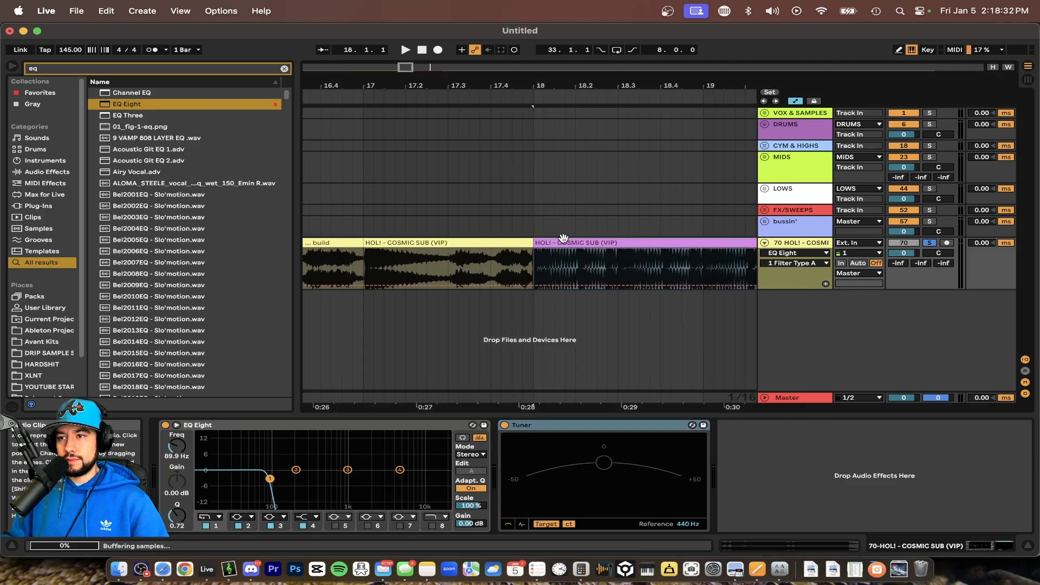
key("space")
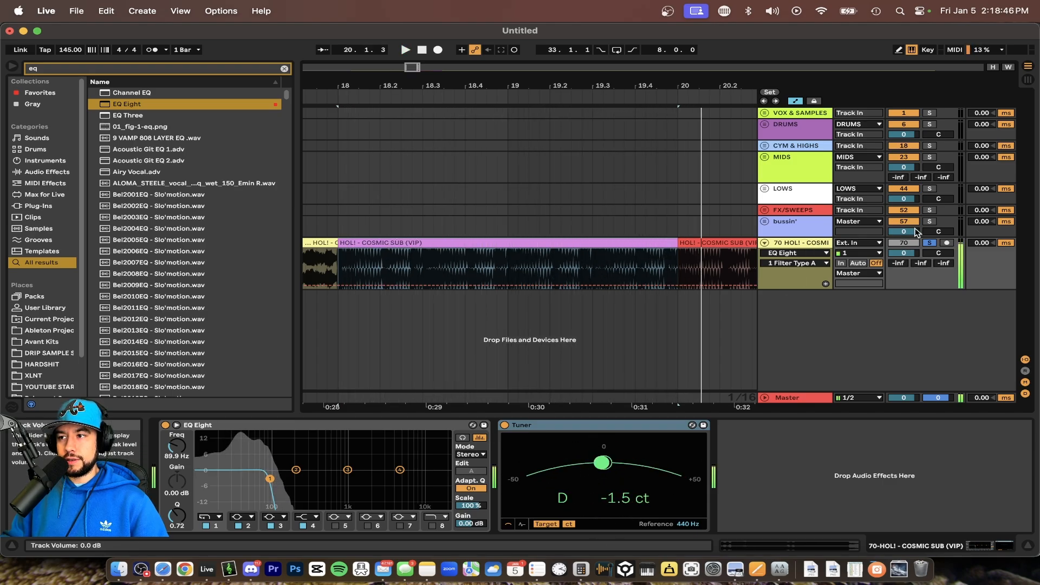
key("space")
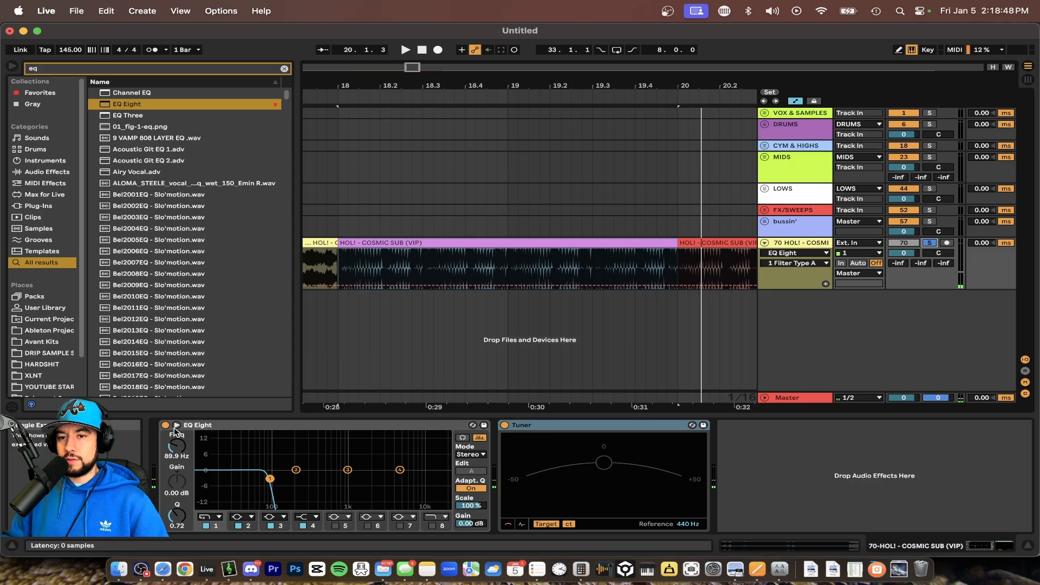
Step: Bypass EQ Eight and replay the light purple clip from bar 18 without the filter
left_click(165, 425)
key("space")
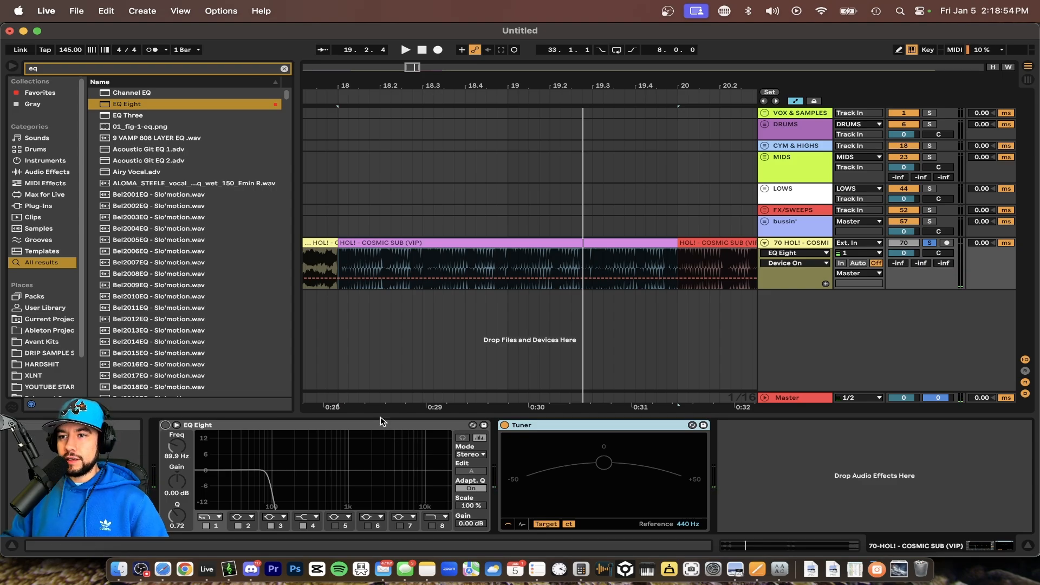
scroll(467, 311, "down", 5)
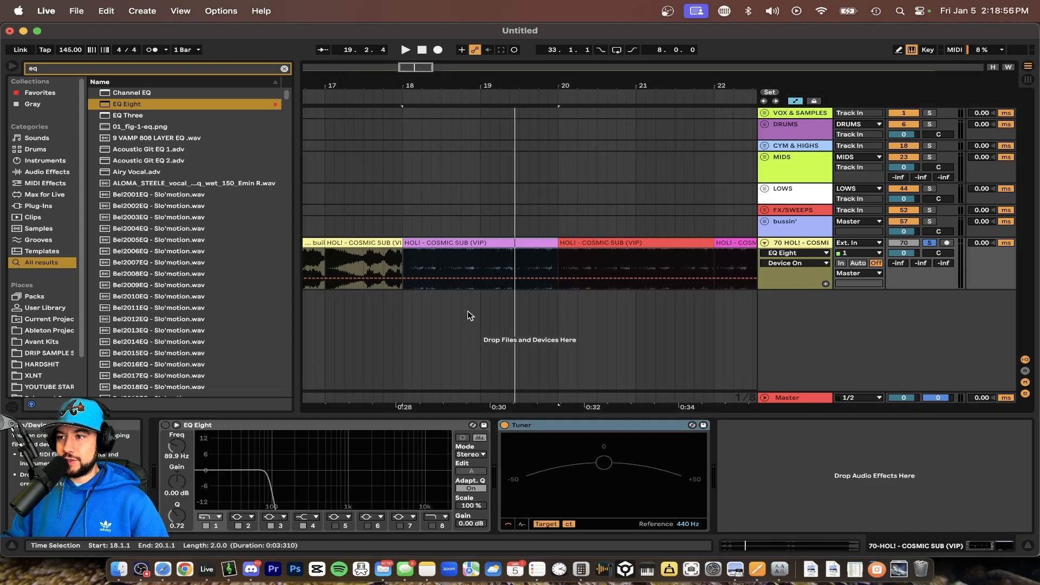
scroll(467, 316, "right", 4)
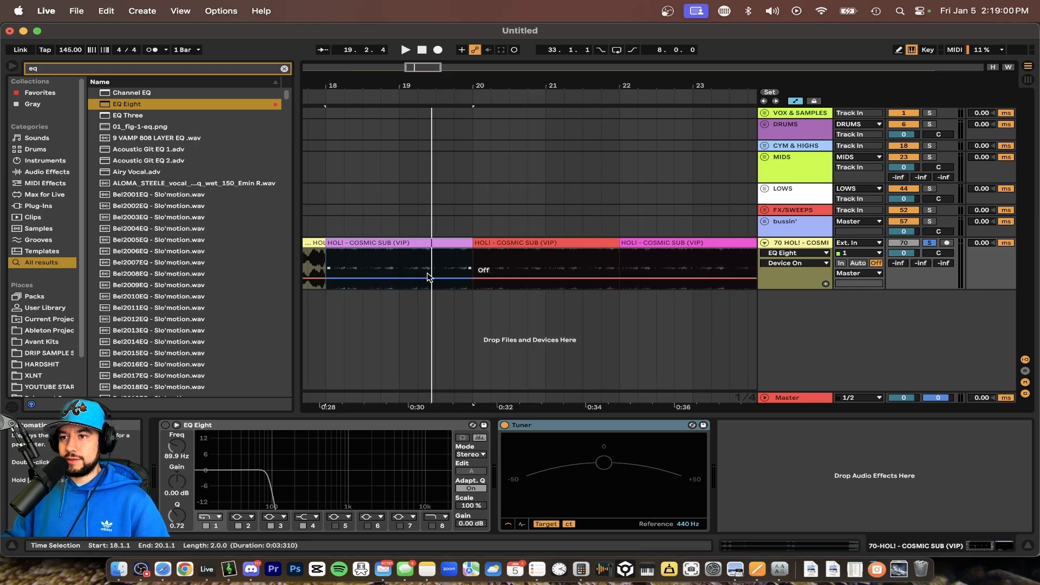
scroll(377, 289, "left", 1)
scroll(377, 285, "up", 4)
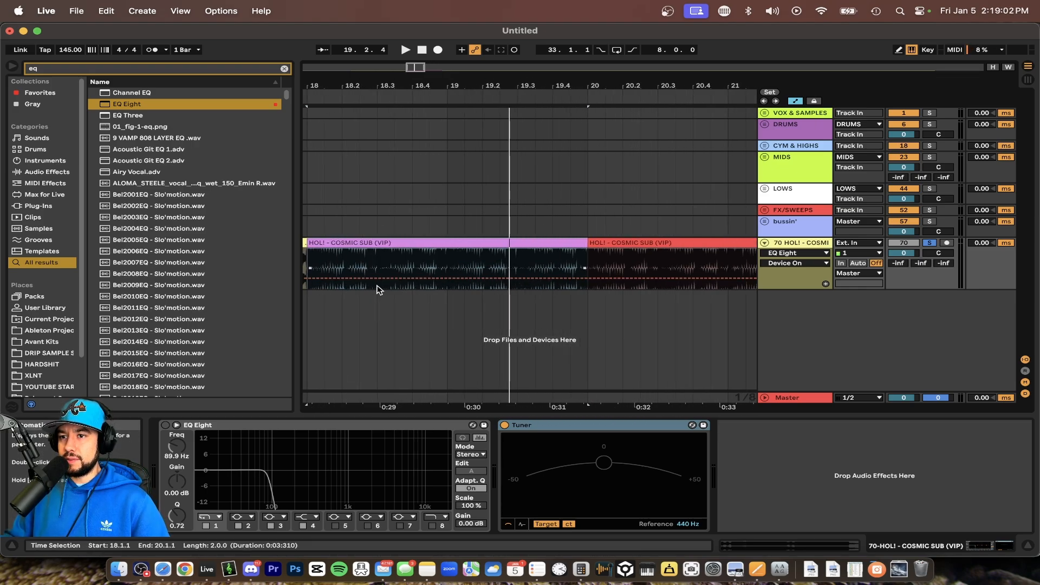
scroll(377, 285, "down", 4)
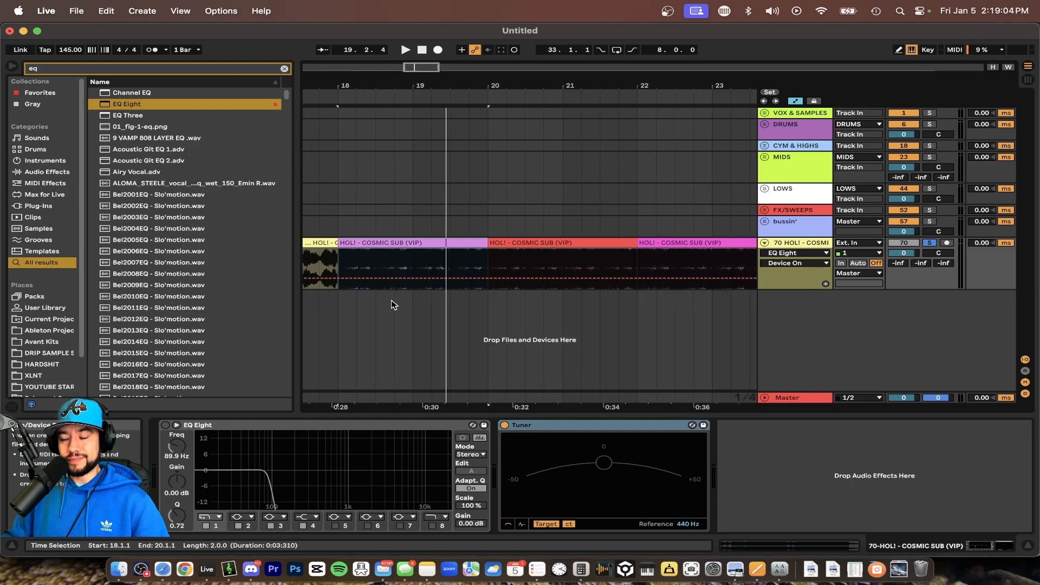
Step: Play the end of the magenta clip from 22.4.1 into bar 24 and collapse the device chain view
scroll(391, 300, "right", 8)
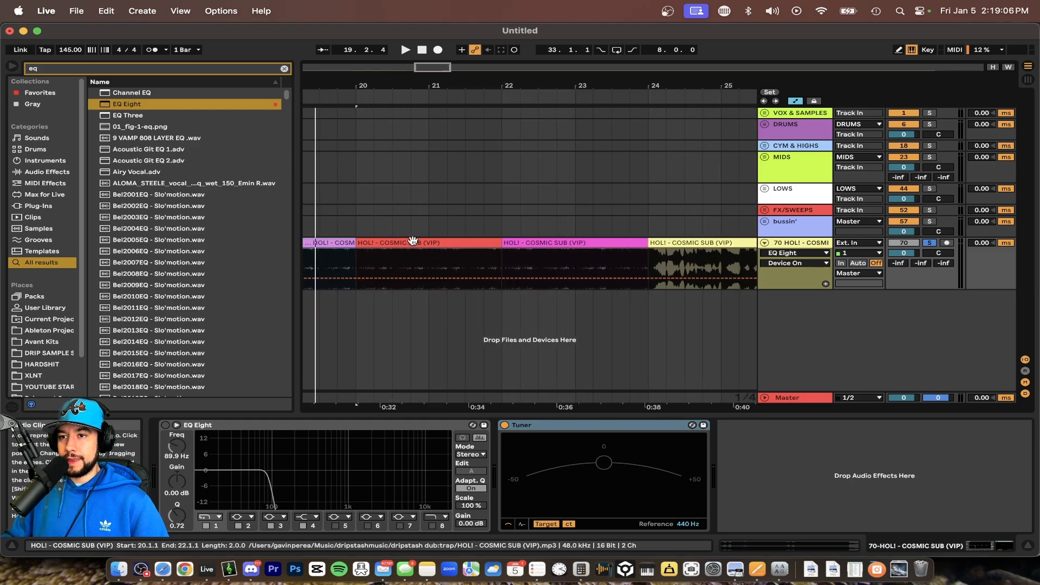
scroll(417, 242, "down", 3)
scroll(444, 241, "left", 3)
left_click(629, 259)
left_click(572, 210)
key("space")
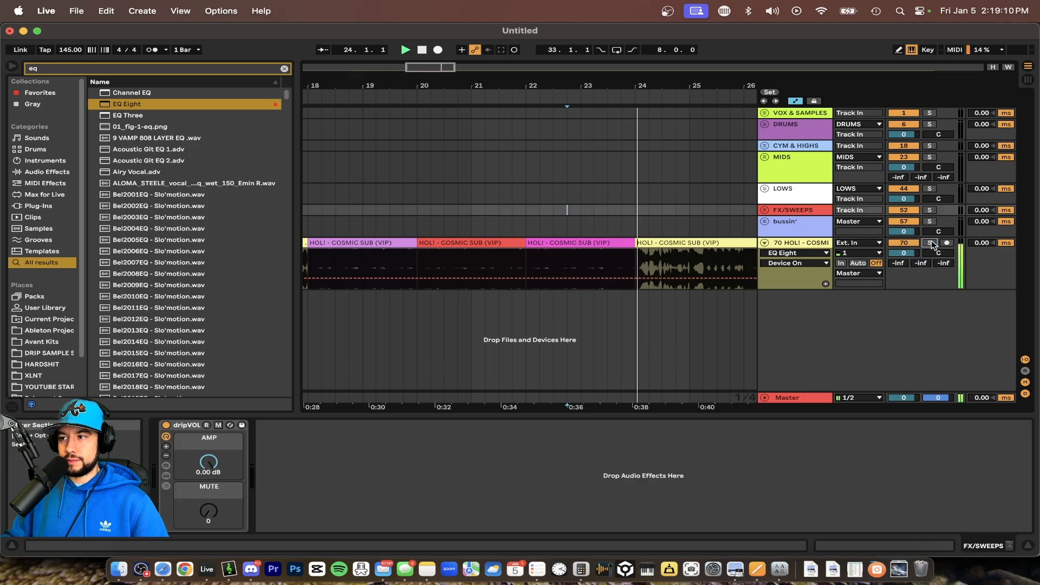
left_click(684, 413)
scroll(685, 414, "right", 4)
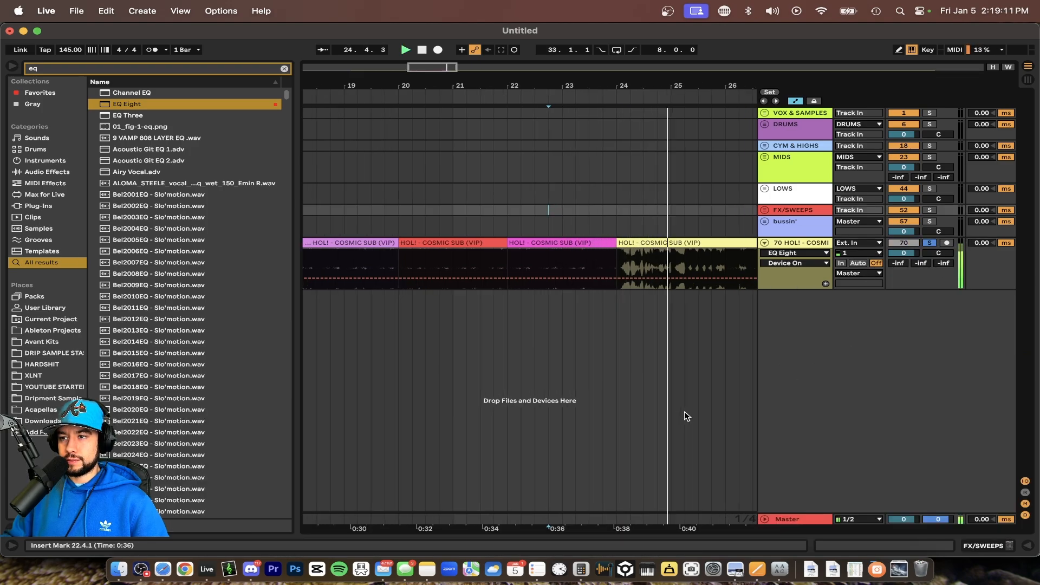
Step: Split the reference track at bar 25, stop playback and select the clip spanning bars 24 to 25
left_click(627, 267)
key("super+e")
scroll(628, 266, "up", 4)
key("space")
scroll(605, 253, "right", 2)
left_click(542, 242)
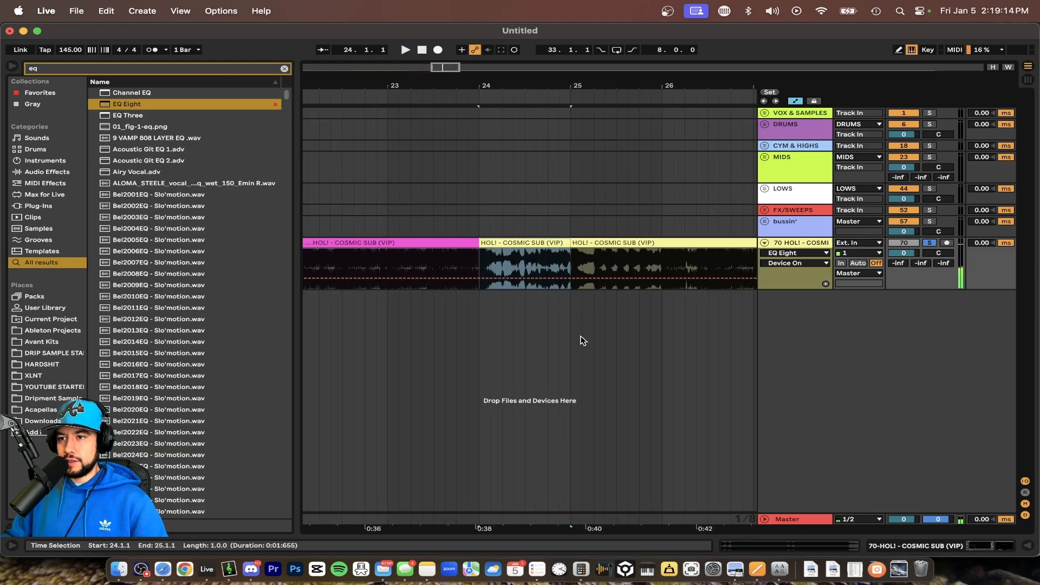
Step: Play the phrase starting at bar 17 and select its clips from bar 17 to 25 to examine the eight-bar section
scroll(527, 341, "down", 4)
scroll(527, 340, "left", 2)
scroll(530, 341, "down", 2)
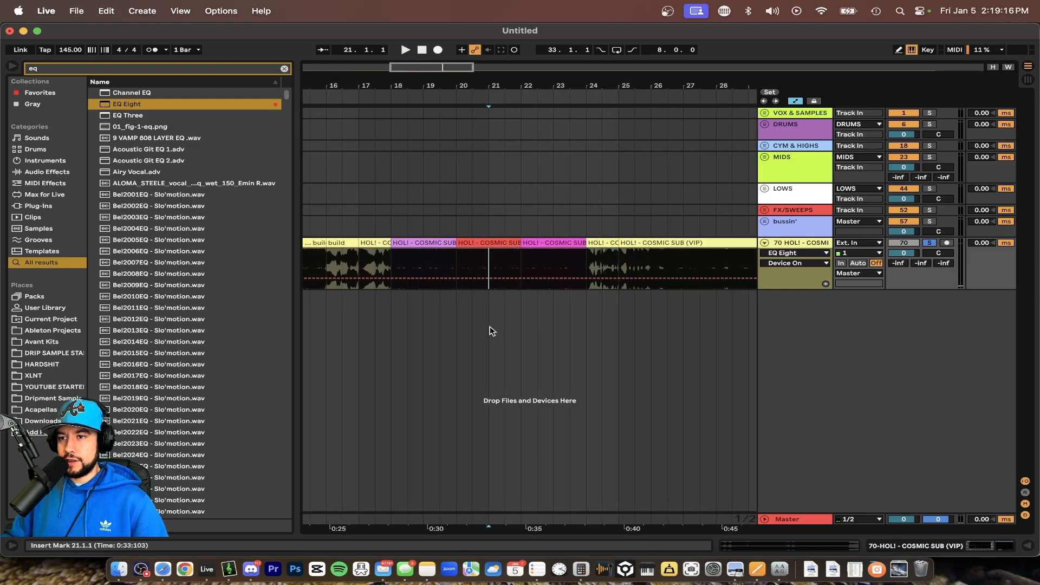
left_click_drag(489, 233, 342, 186)
left_click_drag(618, 268, 496, 145)
scroll(557, 291, "left", 2)
left_click(458, 257)
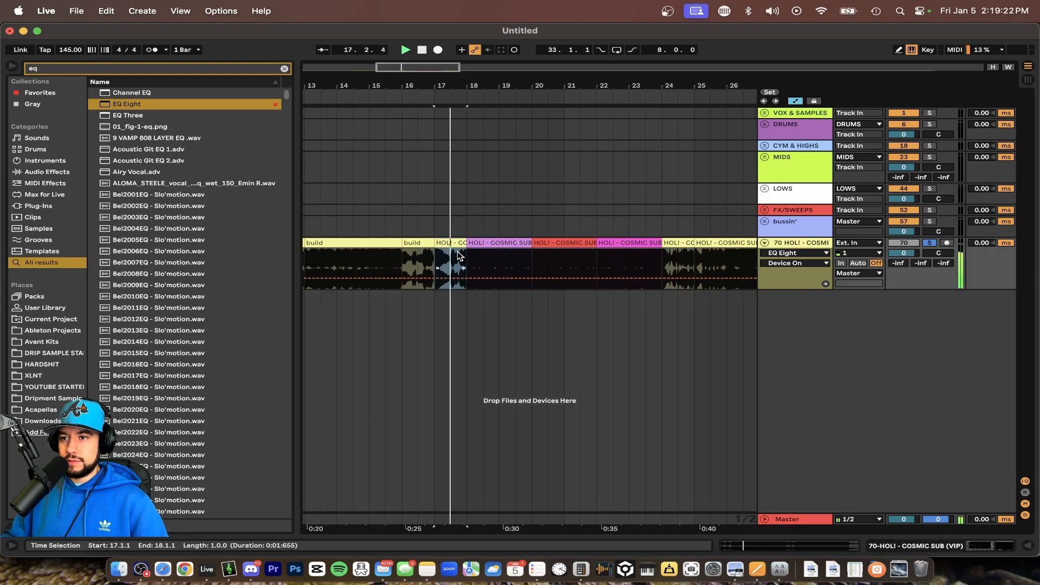
left_click(624, 241, "shift")
left_click(653, 242, "shift")
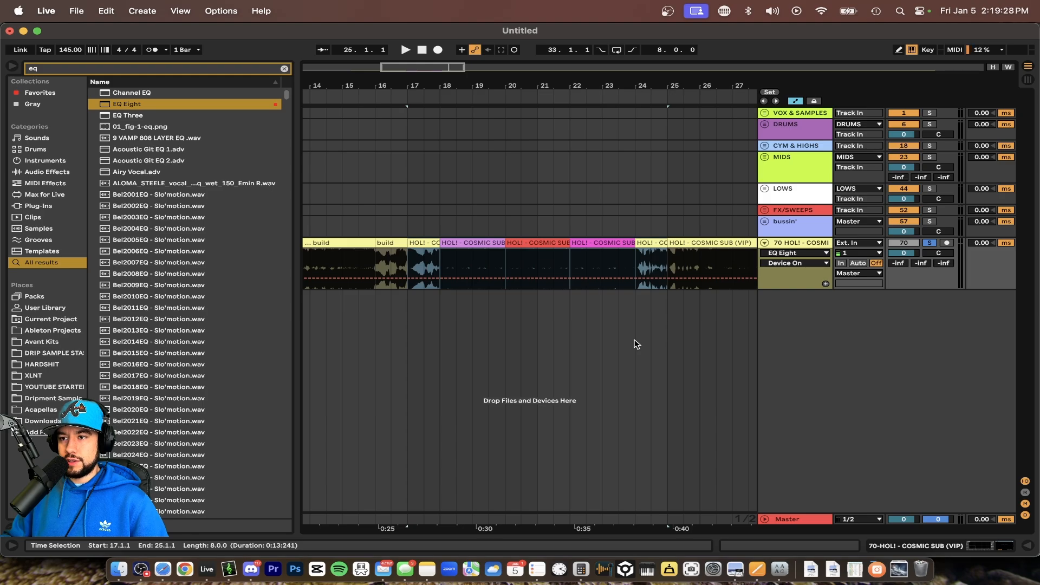
Step: Add a locator named A at bar 17 and a locator named B at bar 25
right_click(404, 99)
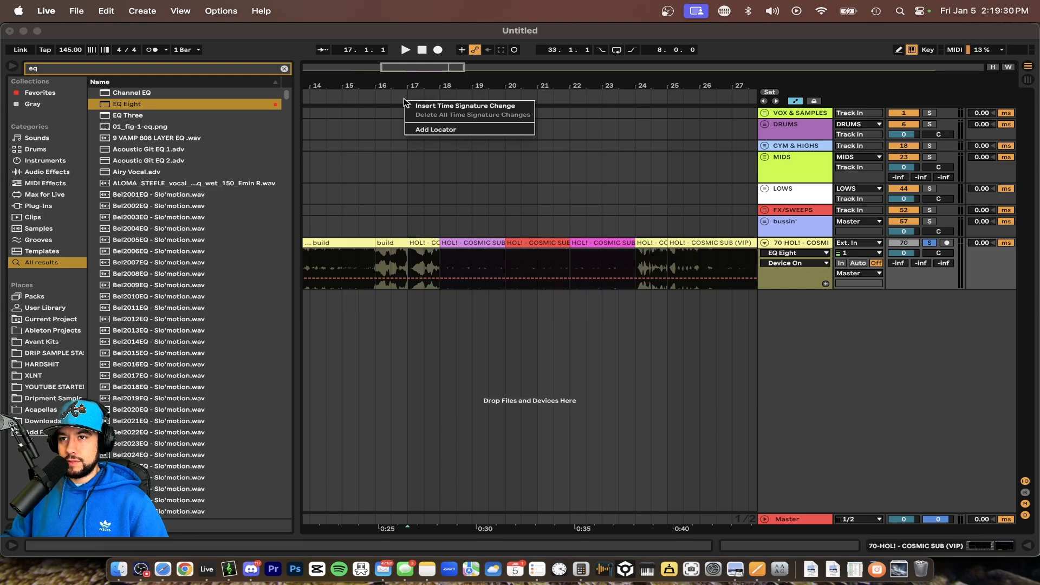
left_click(423, 130)
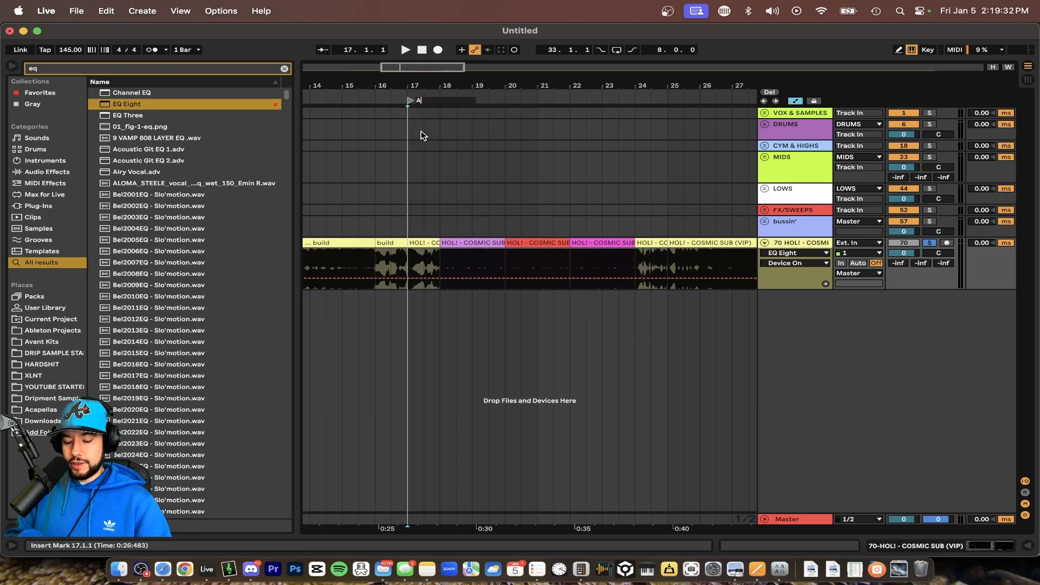
key("Return")
right_click(666, 102)
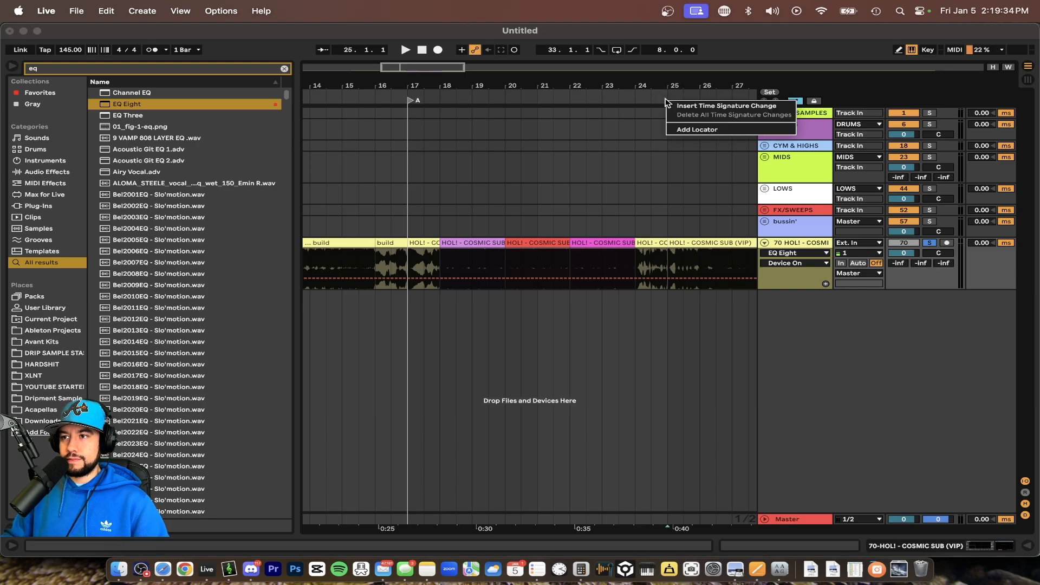
left_click(680, 130)
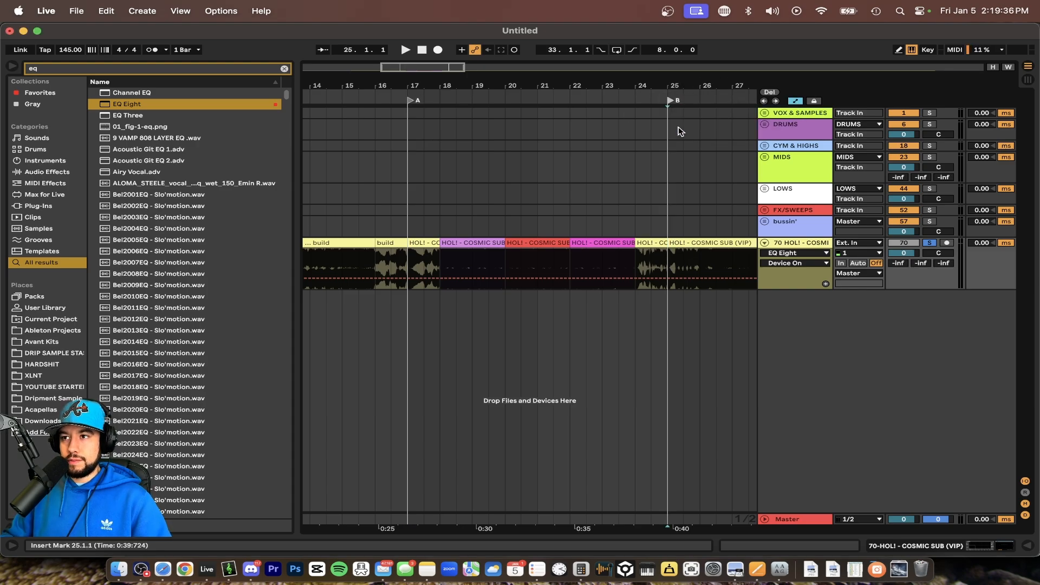
Step: Play from the bar 24 clip past locator B, stop, and select 25.1.1 to 30.3.1 to examine the following section
left_click(648, 244)
key("space")
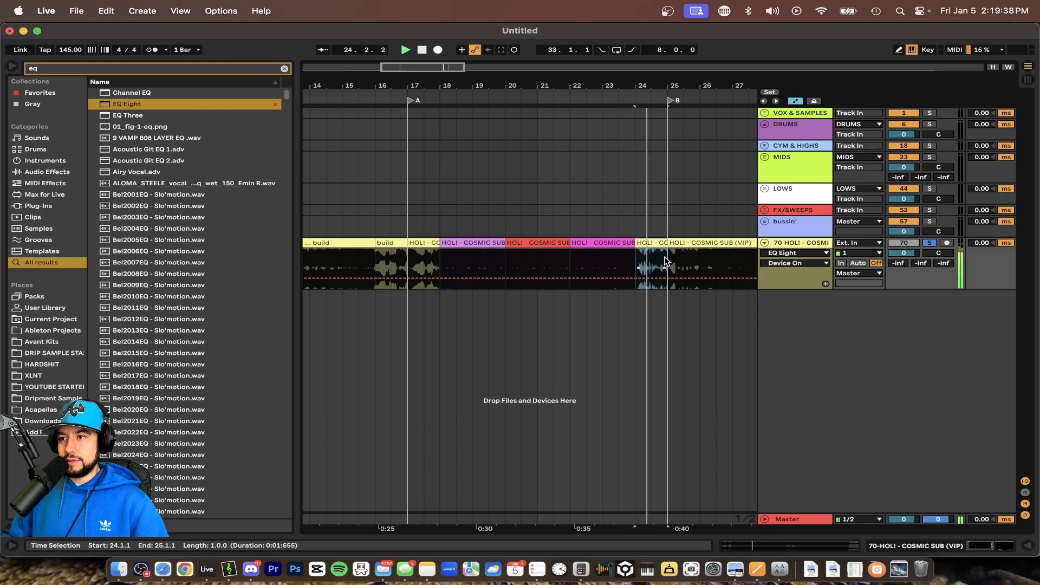
scroll(666, 263, "up", 3)
scroll(639, 263, "right", 3)
left_click(589, 264)
scroll(586, 264, "right", 2)
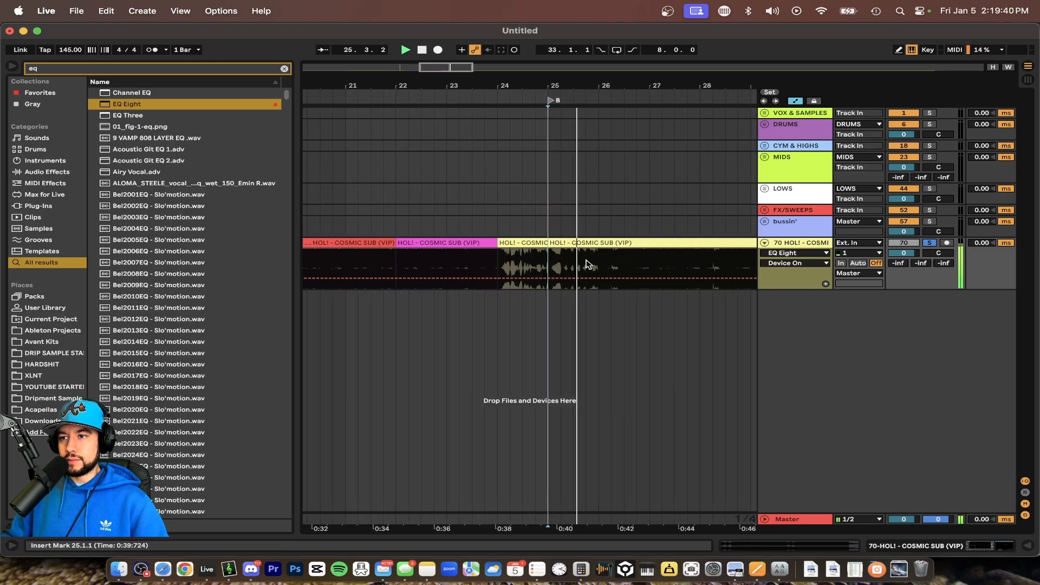
scroll(586, 262, "down", 3)
scroll(574, 266, "right", 2)
key("space")
left_click_drag(470, 260, 658, 261)
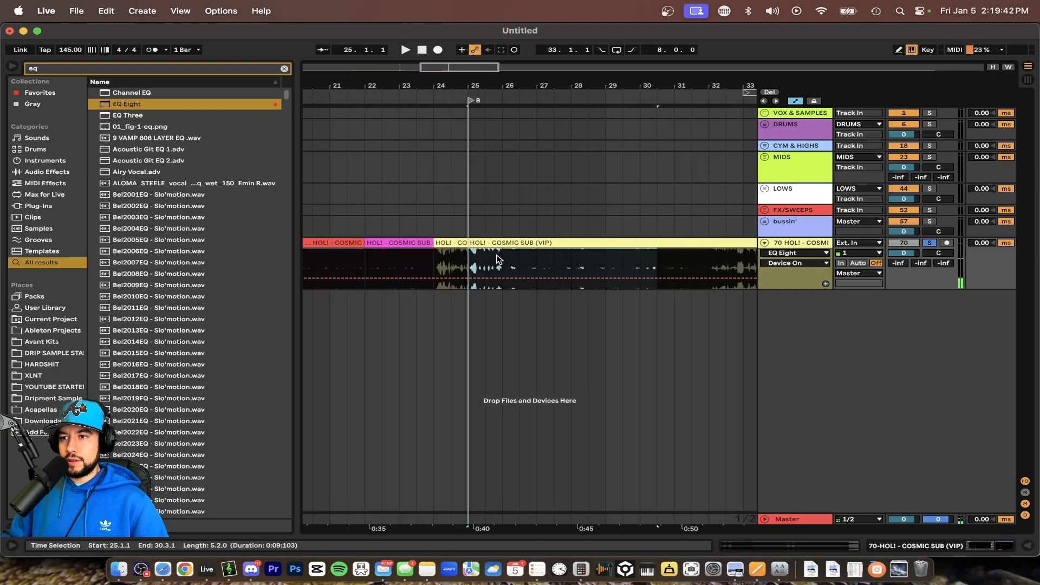
Step: Play the section between locators A and B from the clip at bar 17 to review its structure
scroll(420, 249, "left", 5)
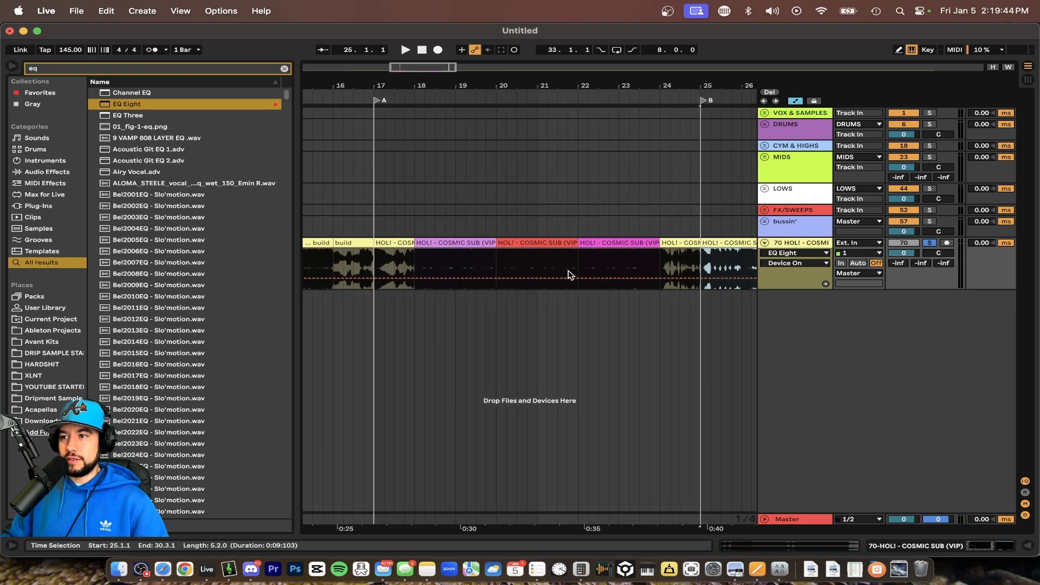
scroll(570, 275, "up", 2)
scroll(542, 268, "right", 2)
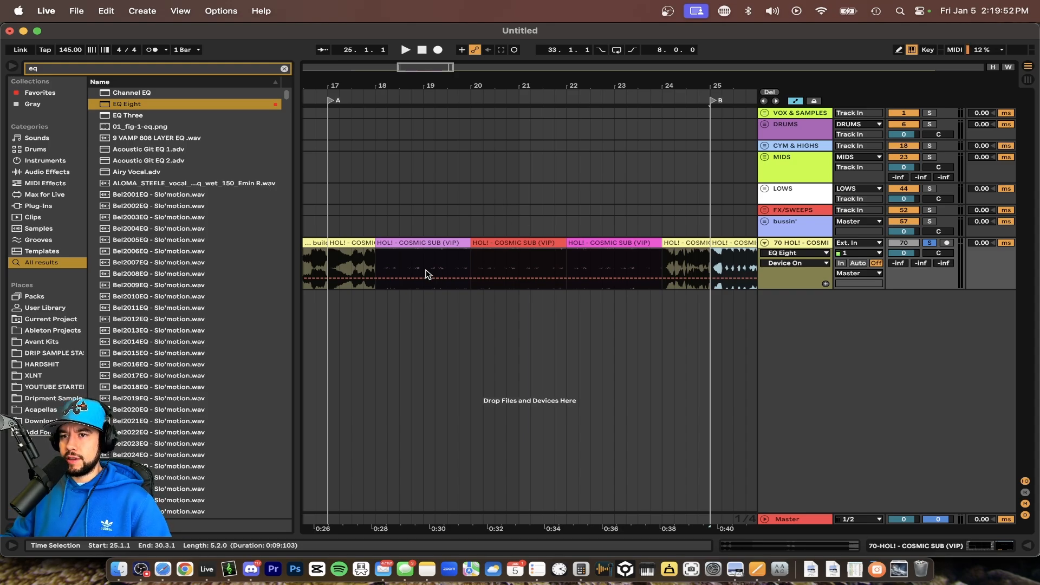
left_click(362, 254)
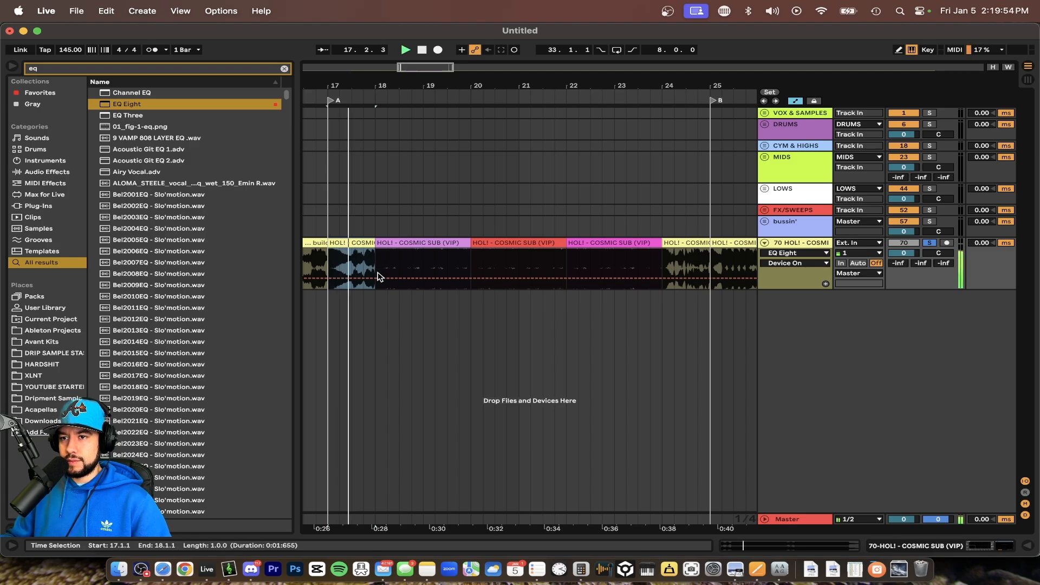
scroll(347, 269, "up", 2)
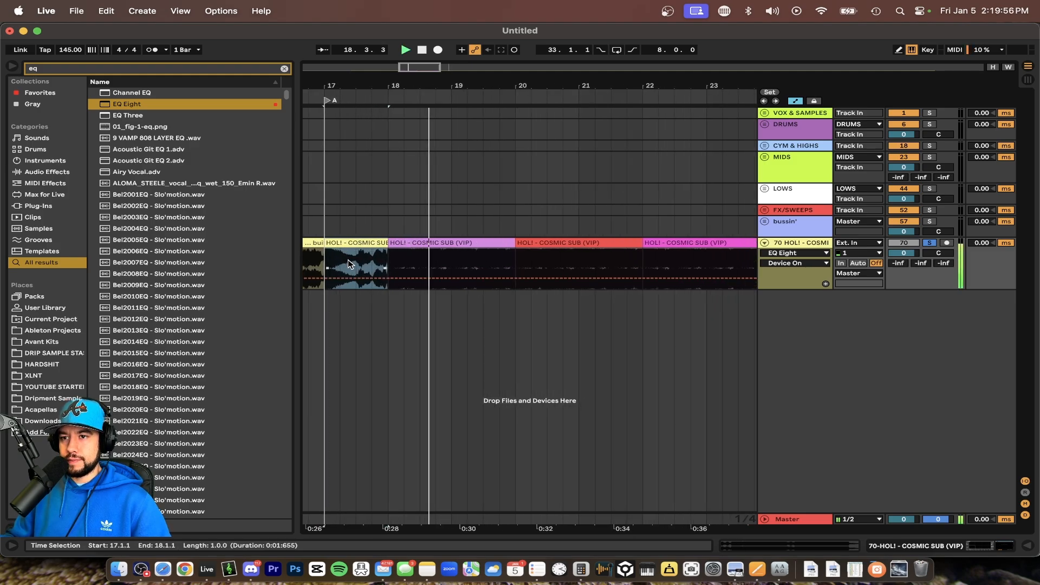
Step: Place the insert marker at 17.3.1, follow playback into bar 24, and hide the browser to widen the arrangement
left_click(356, 265)
scroll(356, 264, "down", 2)
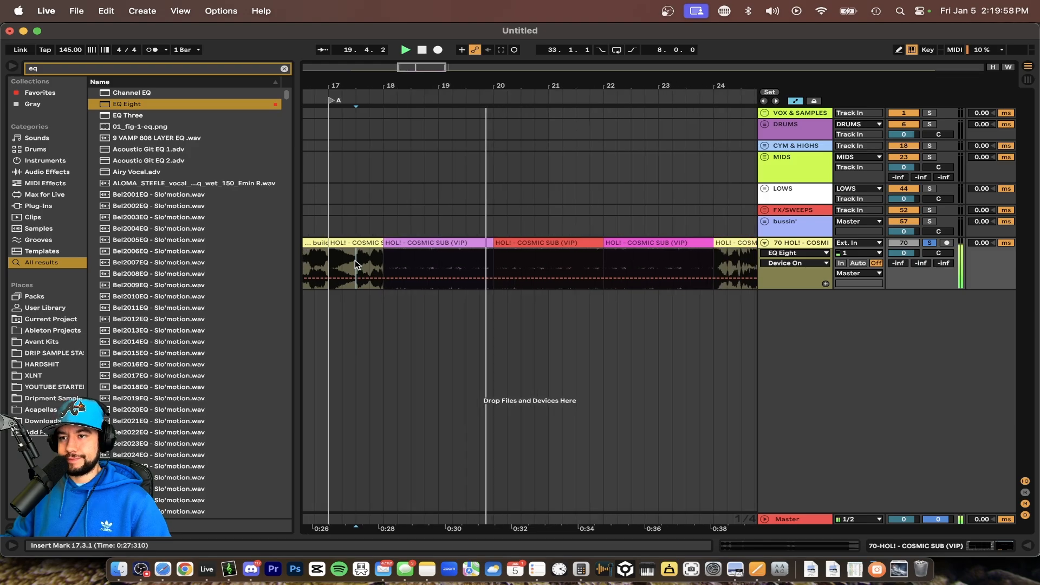
scroll(458, 286, "right", 2)
scroll(493, 289, "left", 2)
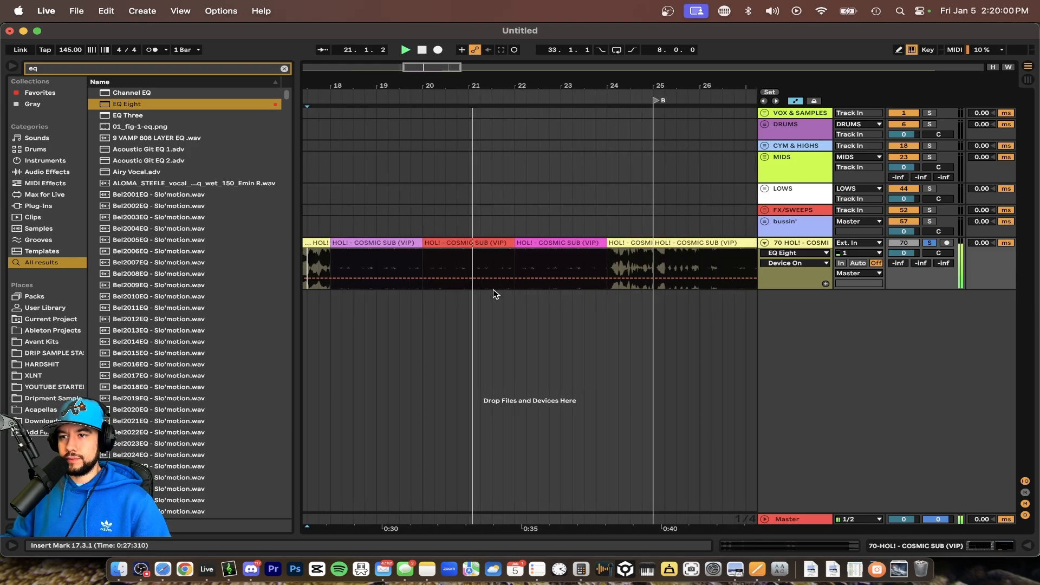
scroll(492, 289, "up", 2)
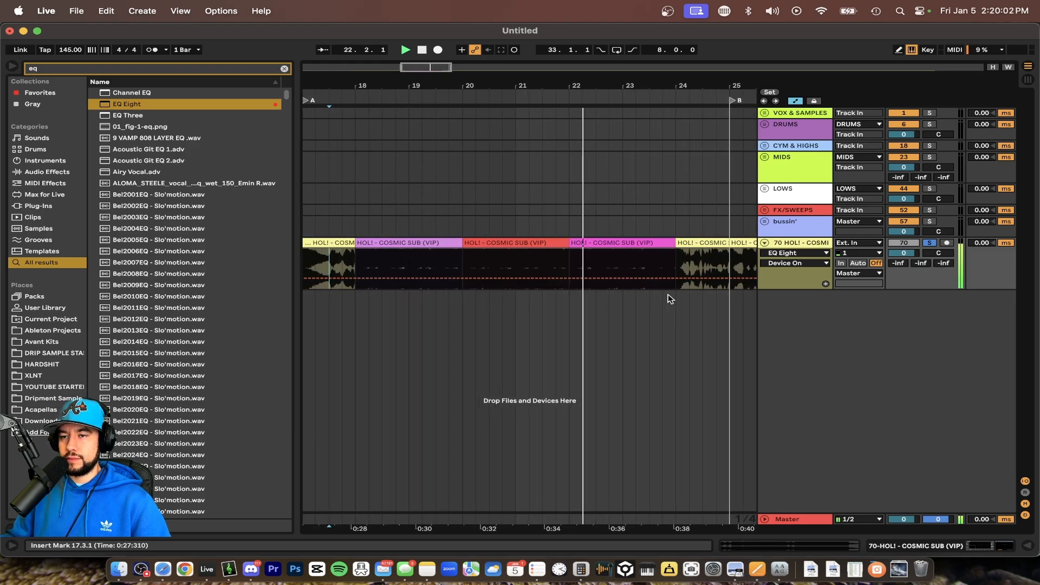
scroll(671, 297, "right", 1)
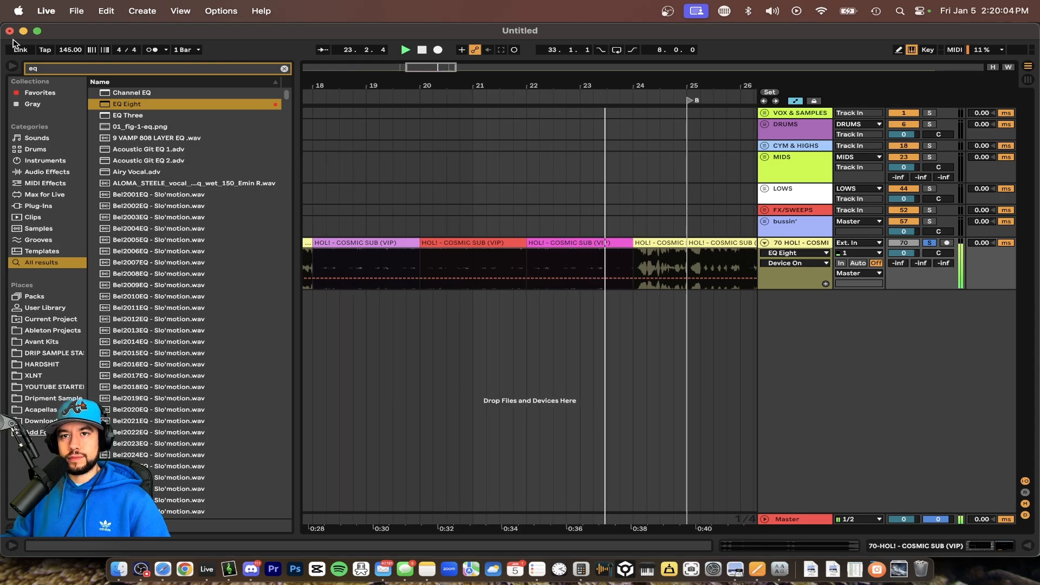
left_click(12, 66)
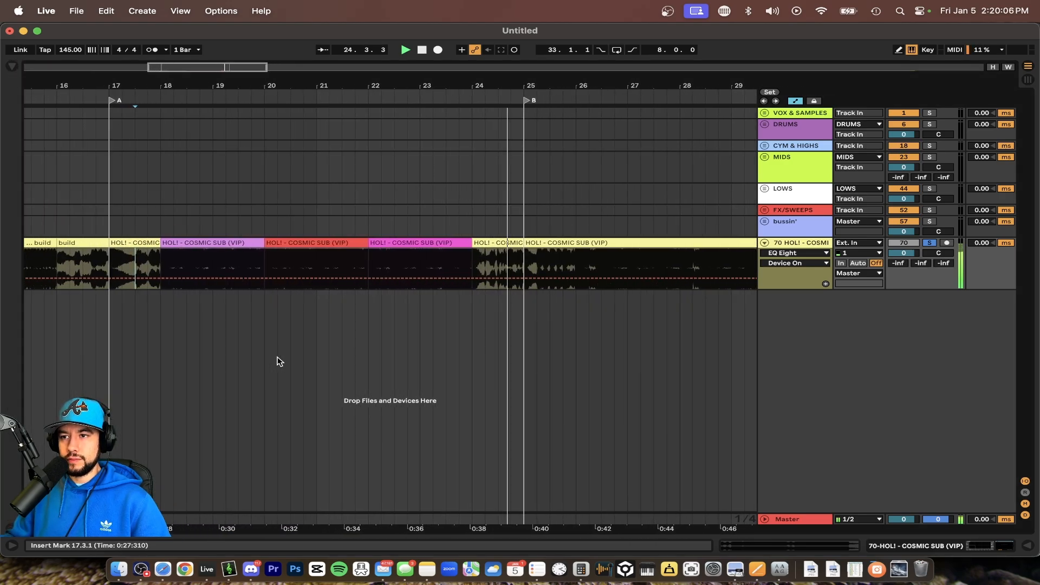
Step: Split the reference clip at 26.1.1 and play the one-bar clip that starts at locator B
scroll(486, 337, "right", 2)
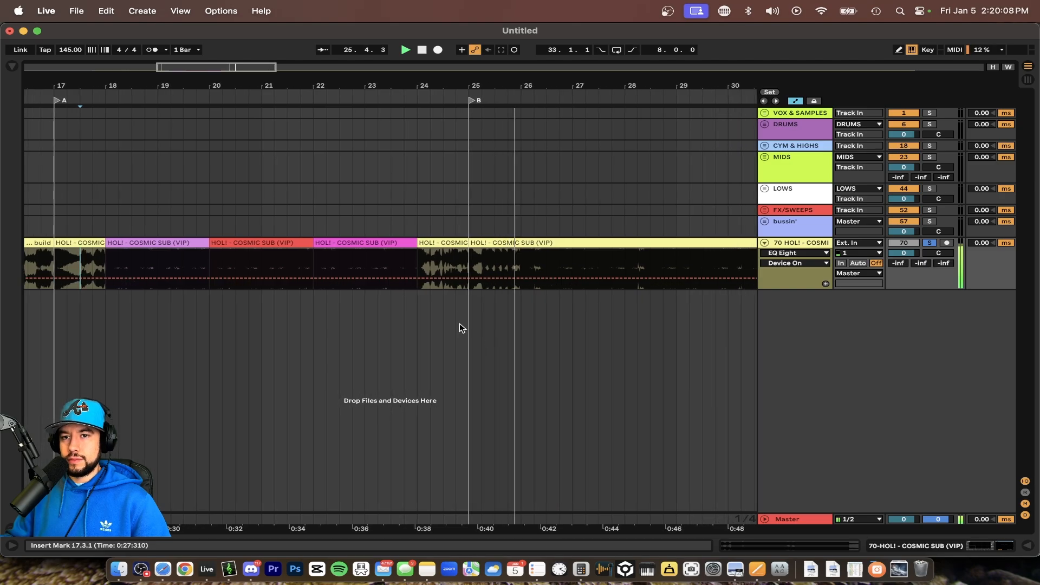
left_click(521, 267)
key("super+e")
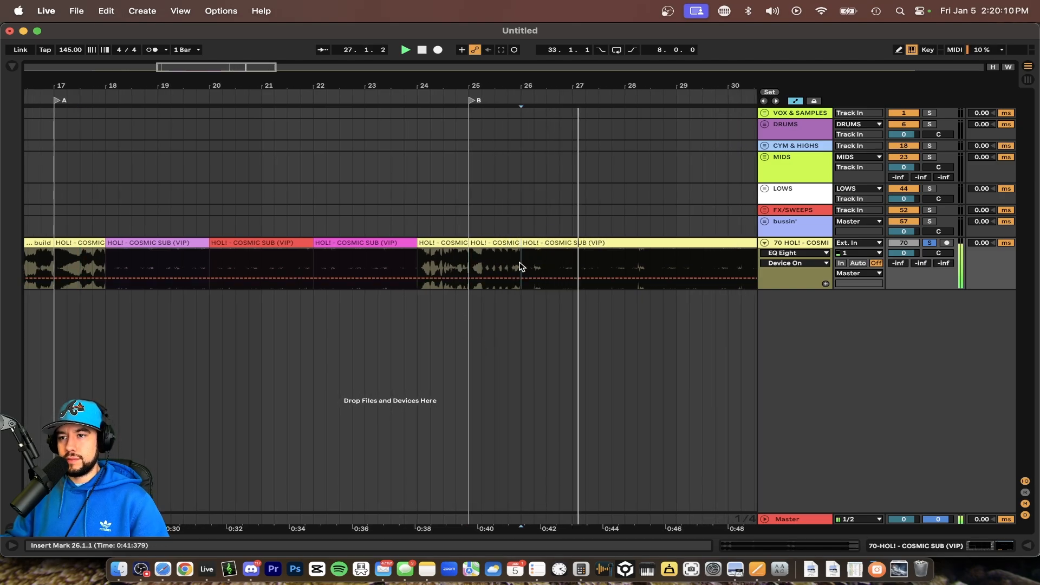
key("space")
left_click(497, 243)
key("space")
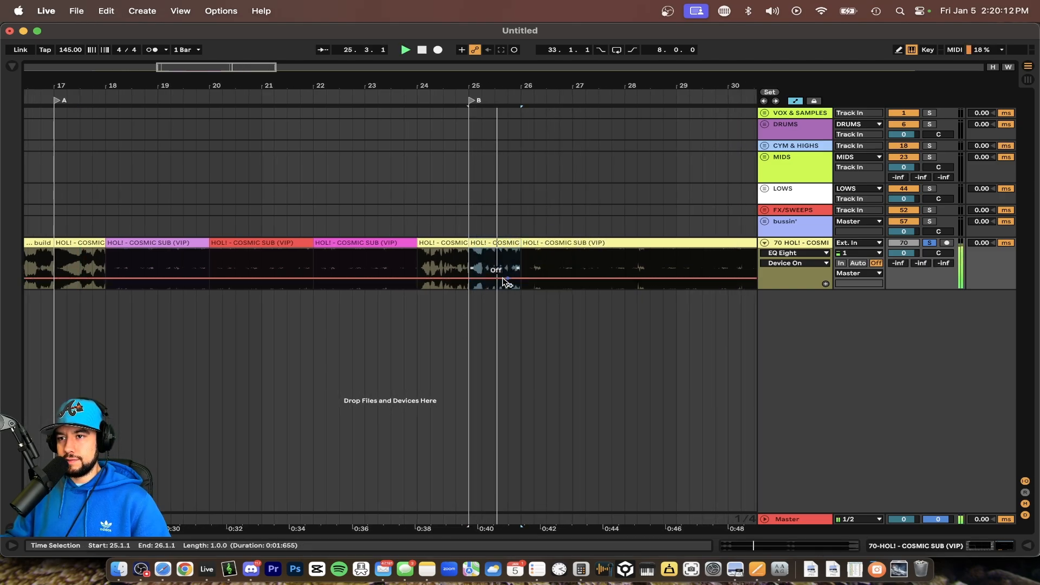
Step: Play the clip at locator A, stop, and select its second half from 17.3.1 to 18.1.1
scroll(159, 256, "left", 2)
scroll(159, 257, "up", 5)
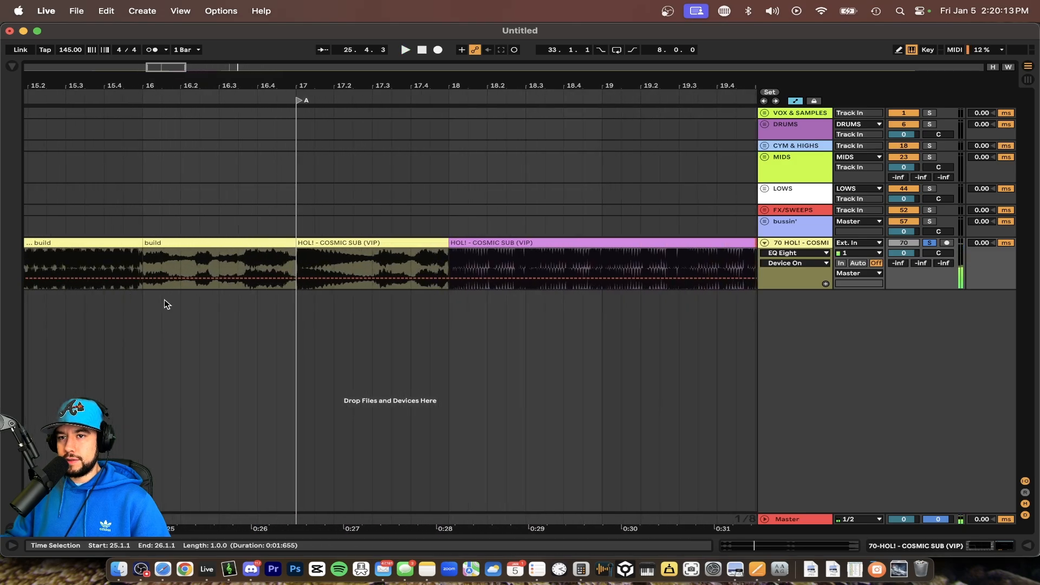
left_click(309, 241)
key("space")
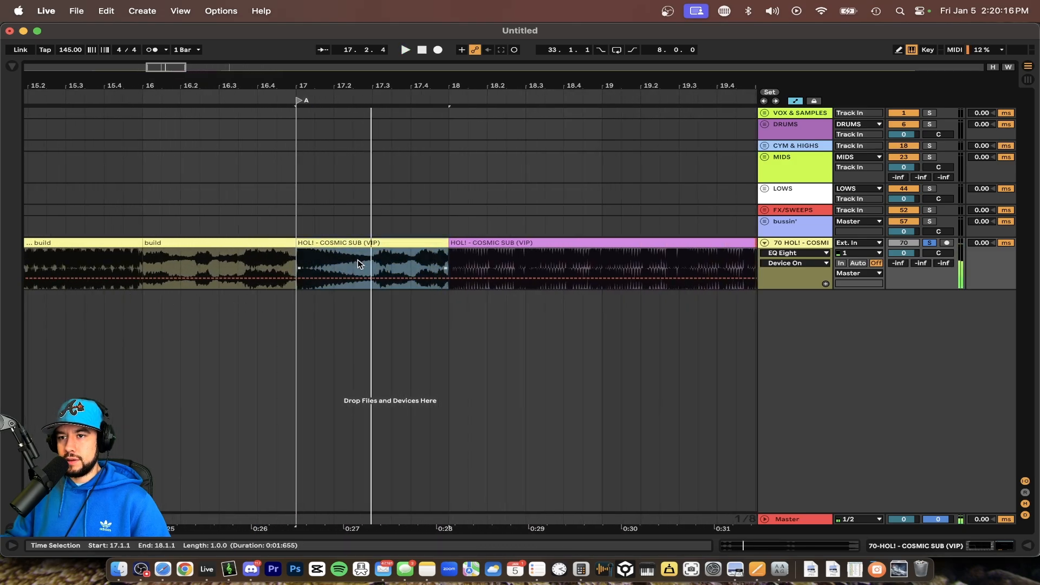
key("space")
left_click_drag(373, 264, 423, 261)
scroll(445, 267, "down", 5)
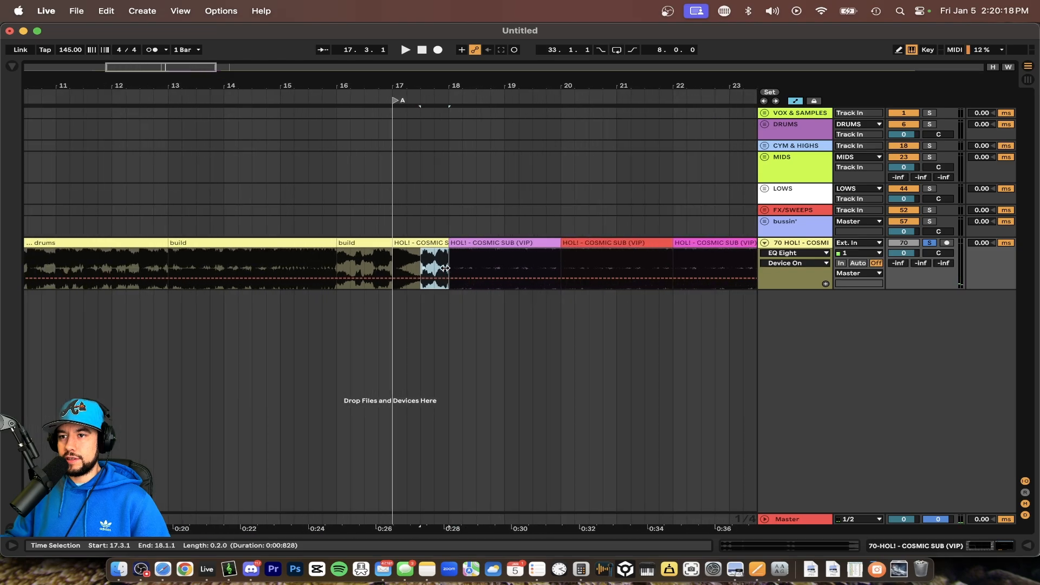
Step: Play the one-bar clip at bar 25 and the one at bar 17 to compare how the two sections open
left_click(522, 241)
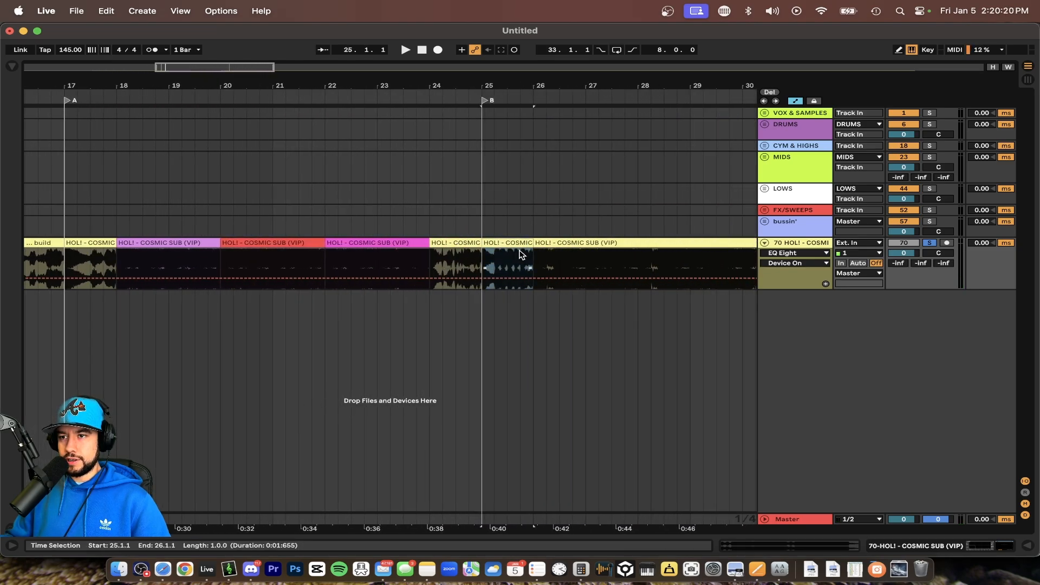
key("space")
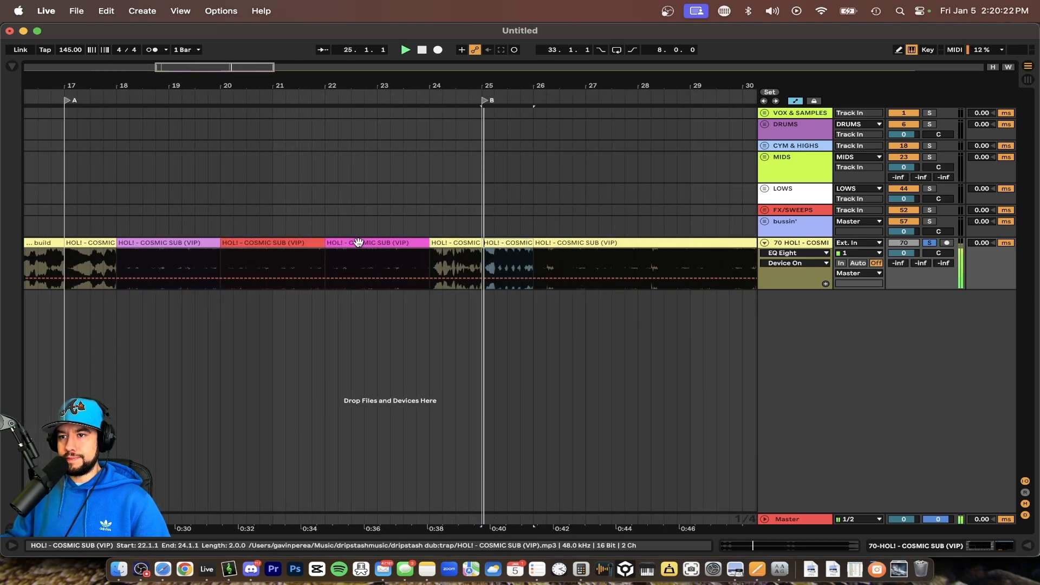
key("space")
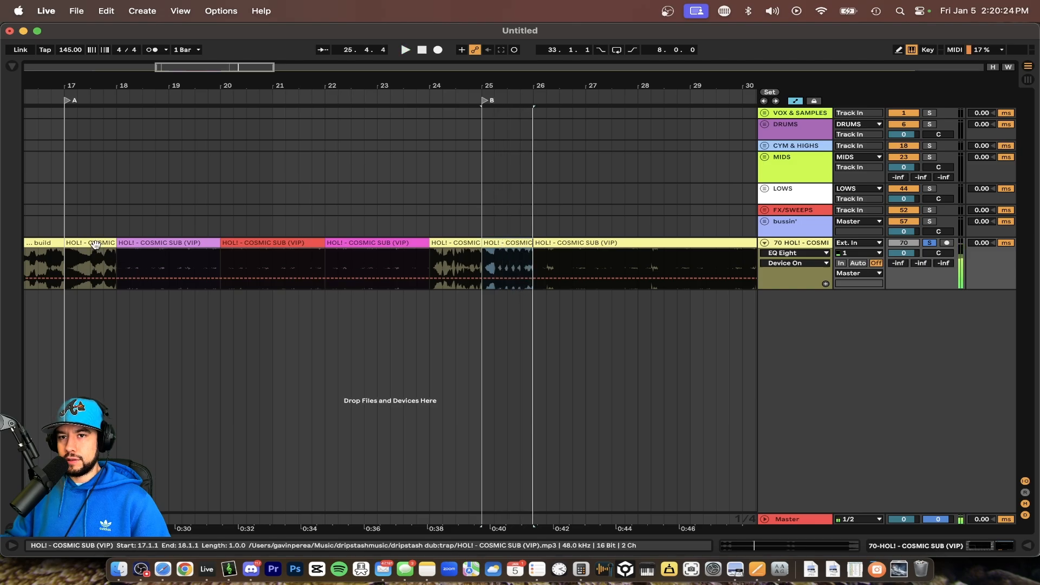
left_click(95, 243)
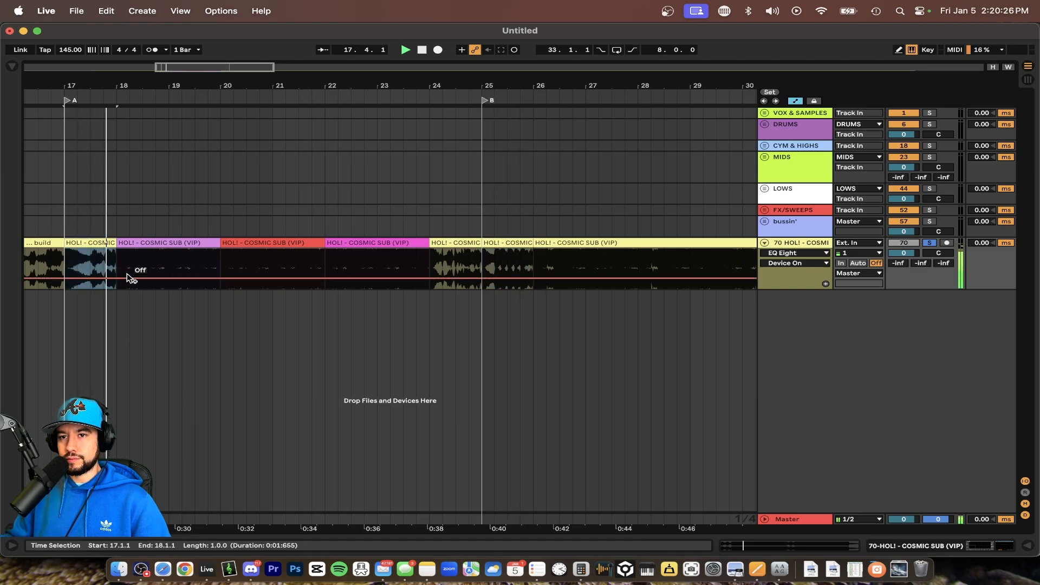
Step: Play the three coloured clips from bar 18 to bar 24, stop, and select 19.4.1 to 22.2.1 within them
left_click(147, 241)
left_click(380, 245, "shift")
key("space")
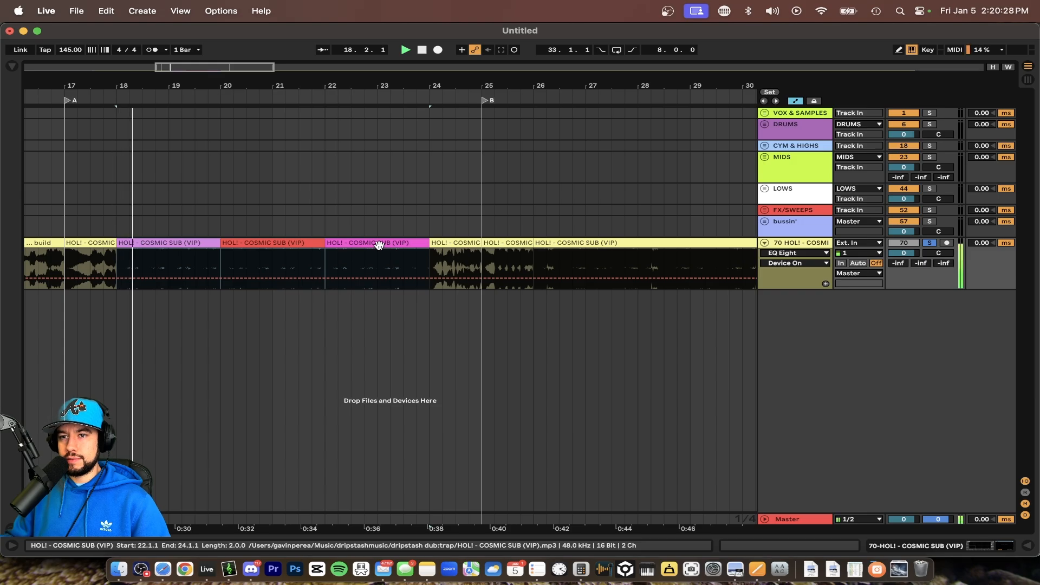
key("space")
left_click_drag(208, 265, 345, 266)
scroll(374, 264, "right", 1)
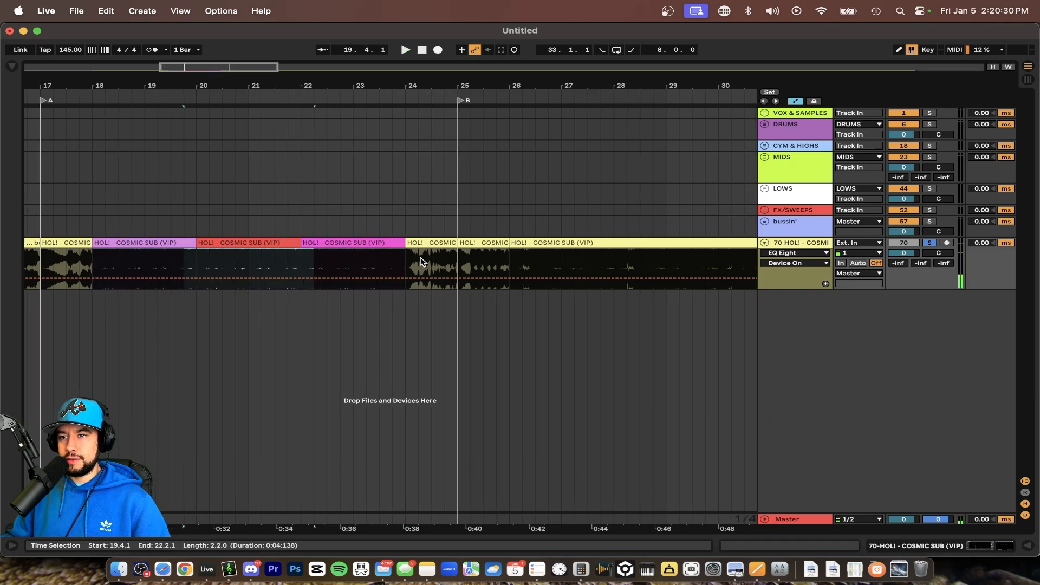
Step: Play the bar 24 clip before locator B, stop, and select its portion from 24.2.1 to 25.1.1
left_click_drag(421, 262, 443, 271)
scroll(459, 271, "right", 4)
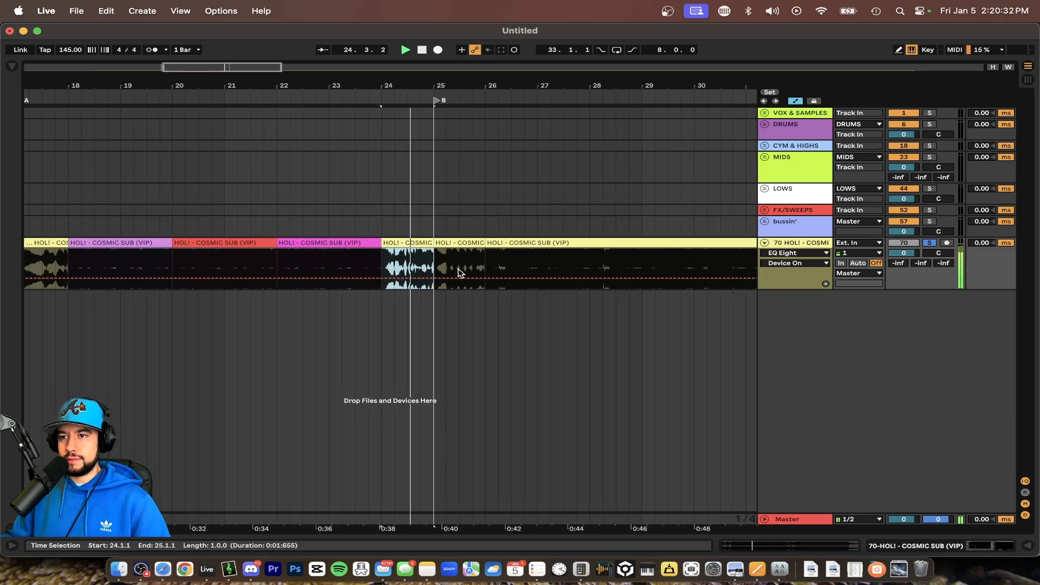
scroll(459, 271, "down", 1)
key("space")
scroll(356, 255, "up", 5)
scroll(356, 255, "up", 1)
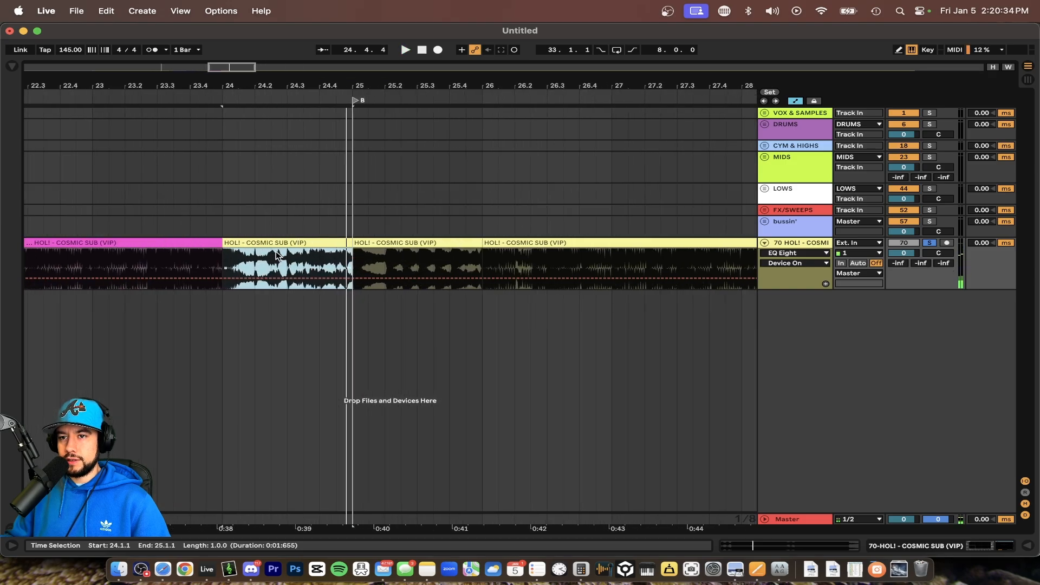
left_click_drag(256, 258, 369, 258)
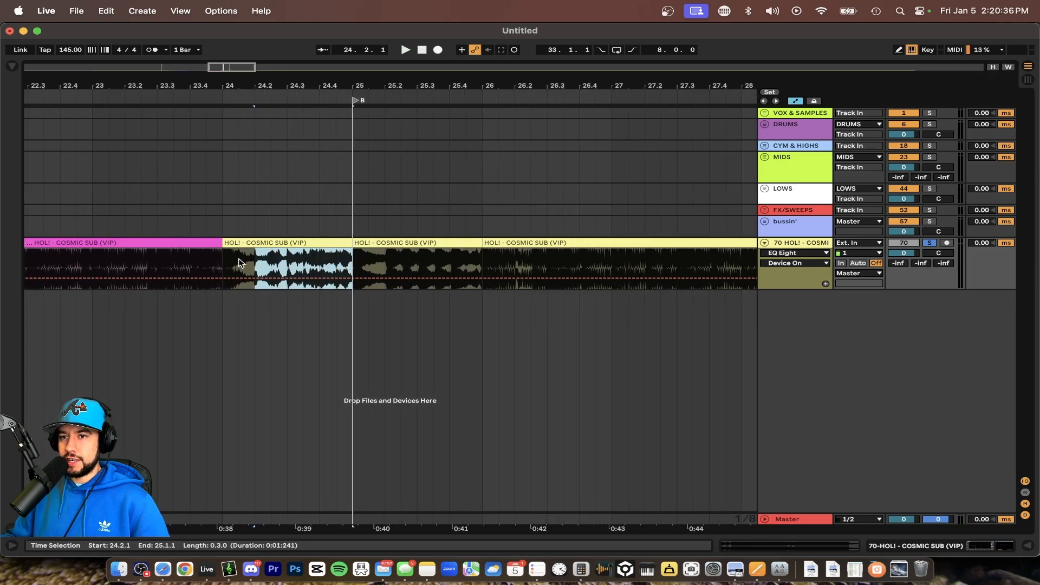
Step: Select the part of the magenta clip leading into bar 24, and reselect 24.2.1 to 25.1.1 to examine the transition
scroll(239, 262, "left", 5)
scroll(239, 262, "down", 4)
left_click_drag(378, 264, 274, 262)
left_click(394, 265)
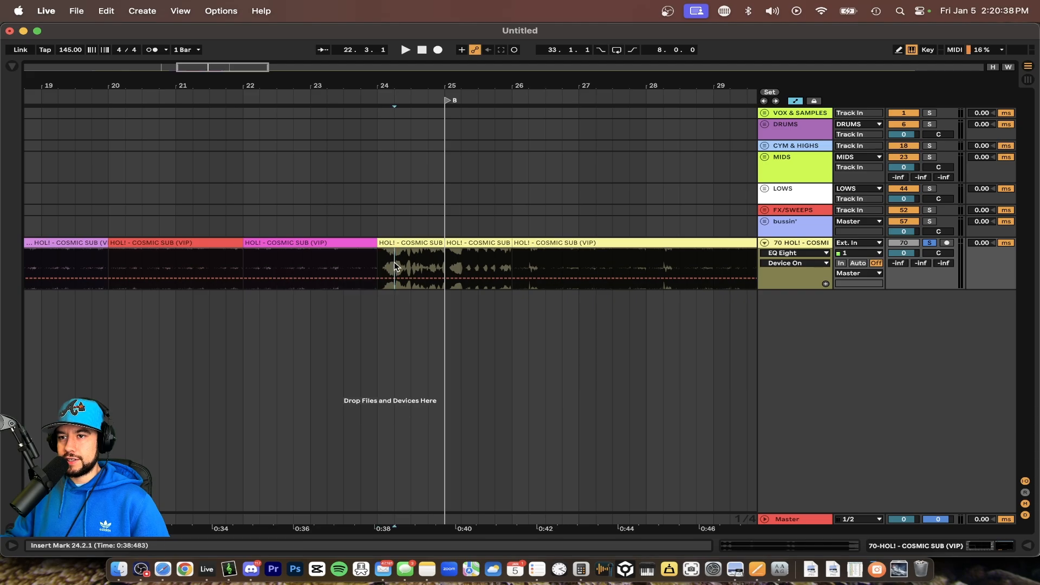
left_click_drag(395, 266, 444, 266)
scroll(379, 265, "up", 3)
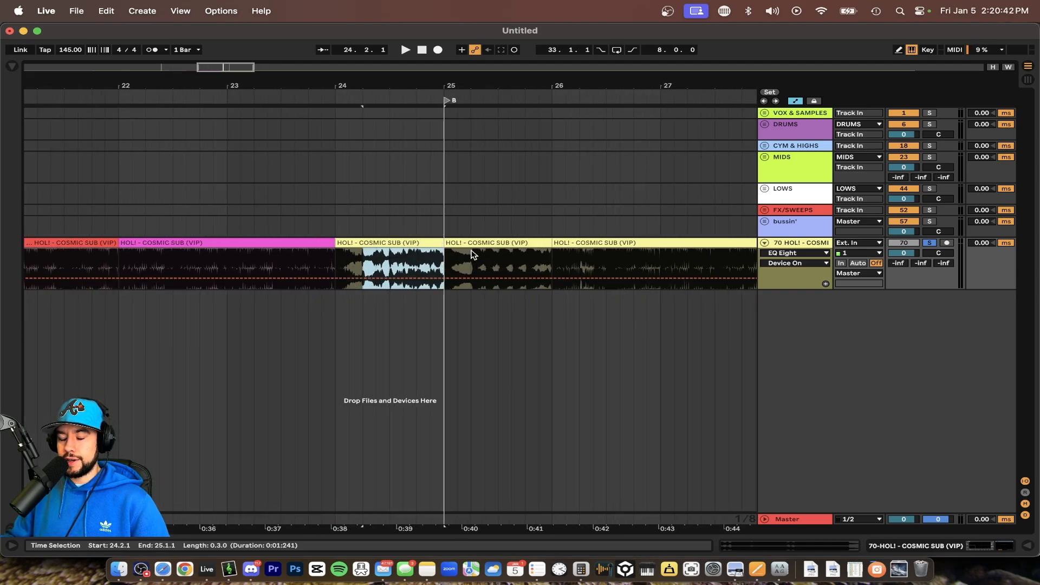
Step: Play the track onward from 25.2.1 and split the reference clip at 33.1.1
scroll(473, 255, "right", 2)
left_click(349, 262)
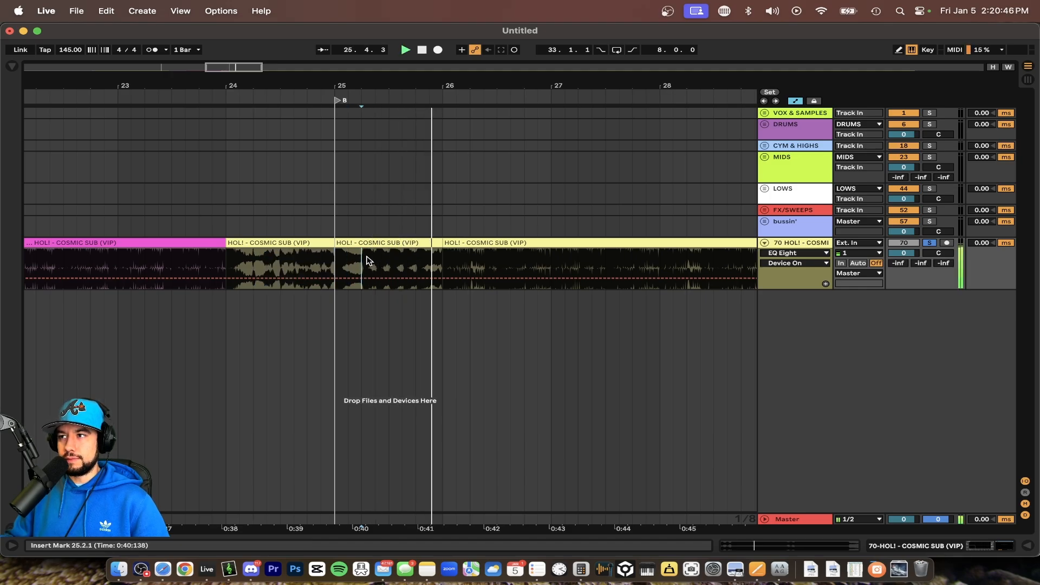
scroll(367, 261, "down", 5)
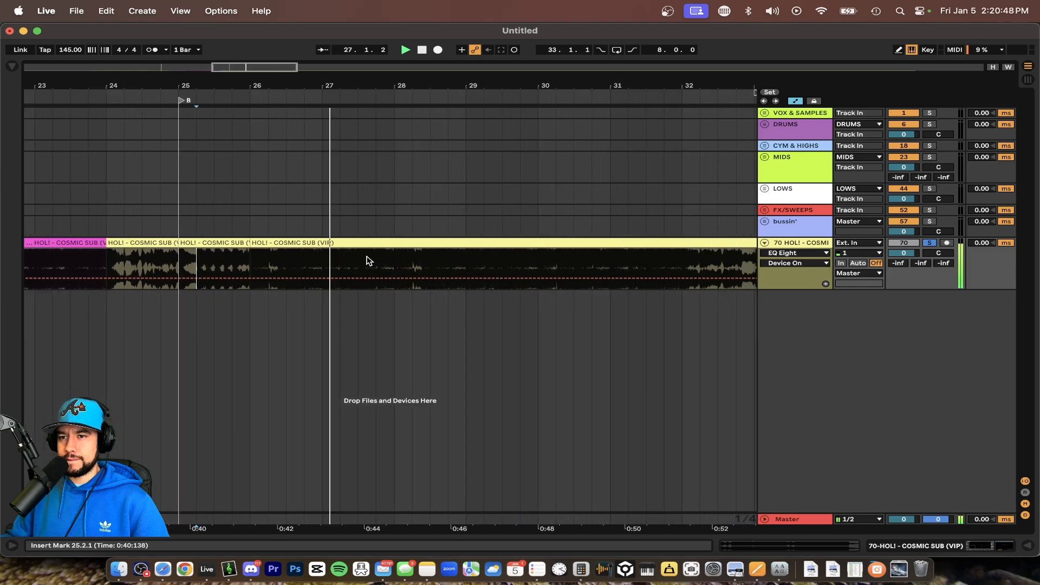
scroll(367, 260, "down", 5)
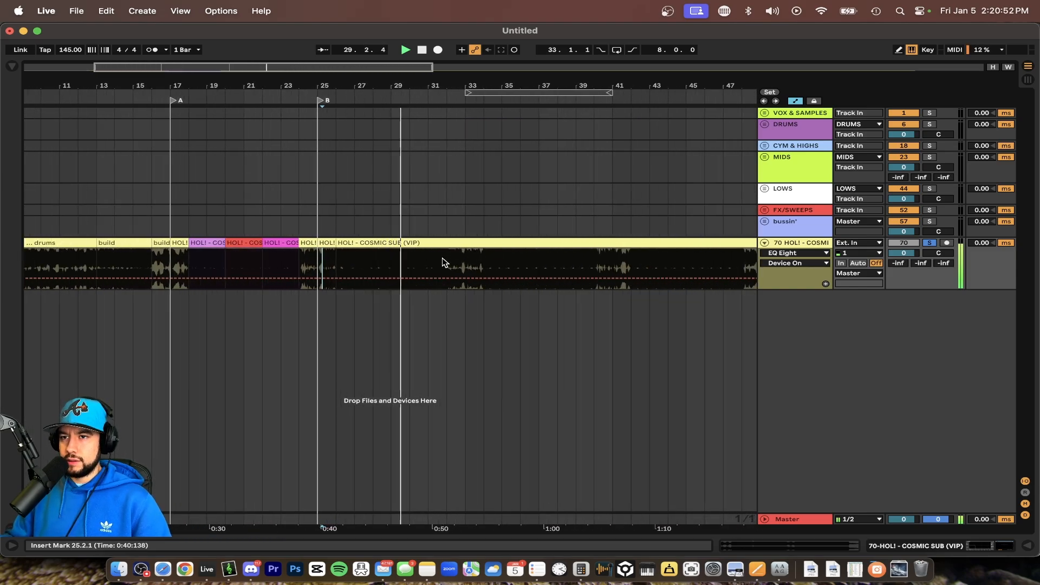
left_click(466, 263)
key("super+e")
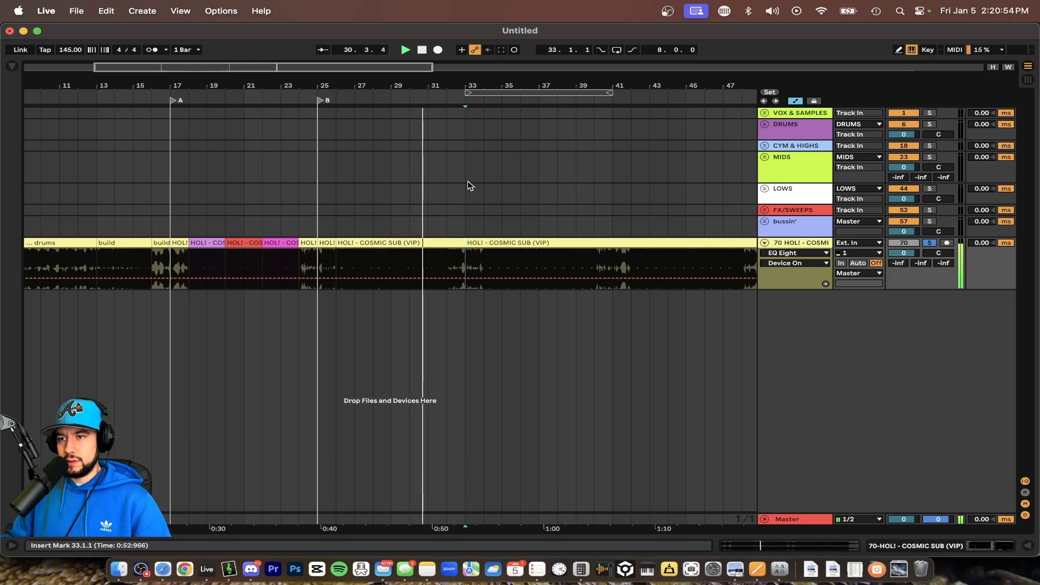
Step: Select 17.1.1 to 25.1.1 to check the section length, and add a locator named C at bar 33
left_click_drag(187, 262, 317, 249)
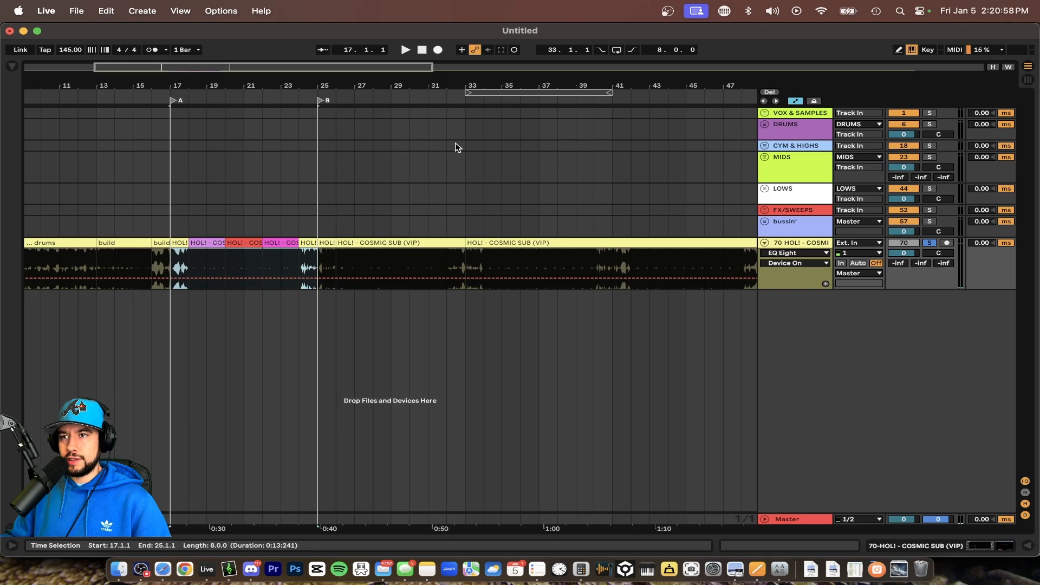
right_click(462, 103)
left_click(481, 131)
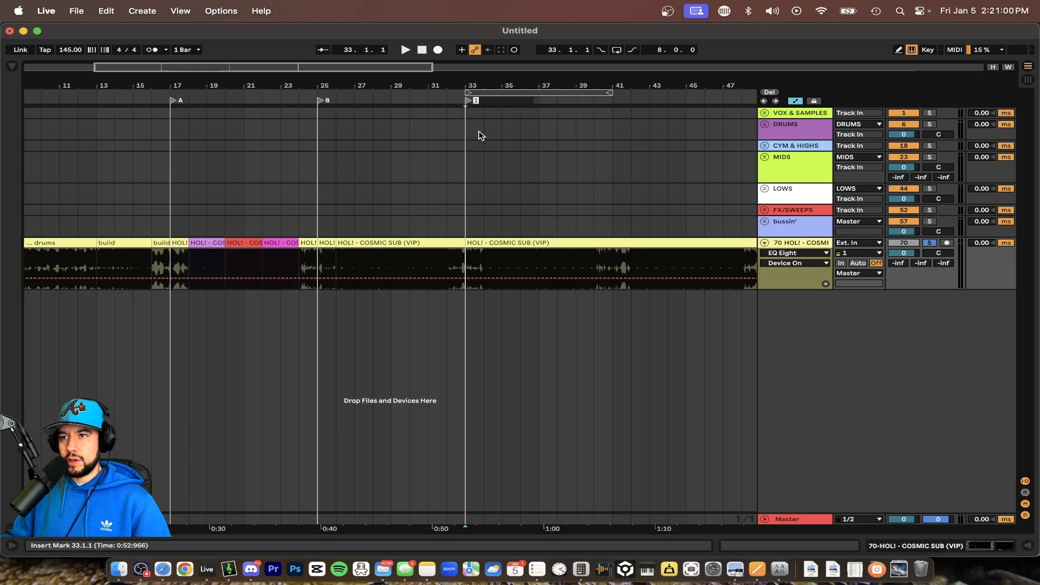
scroll(580, 202, "right", 5)
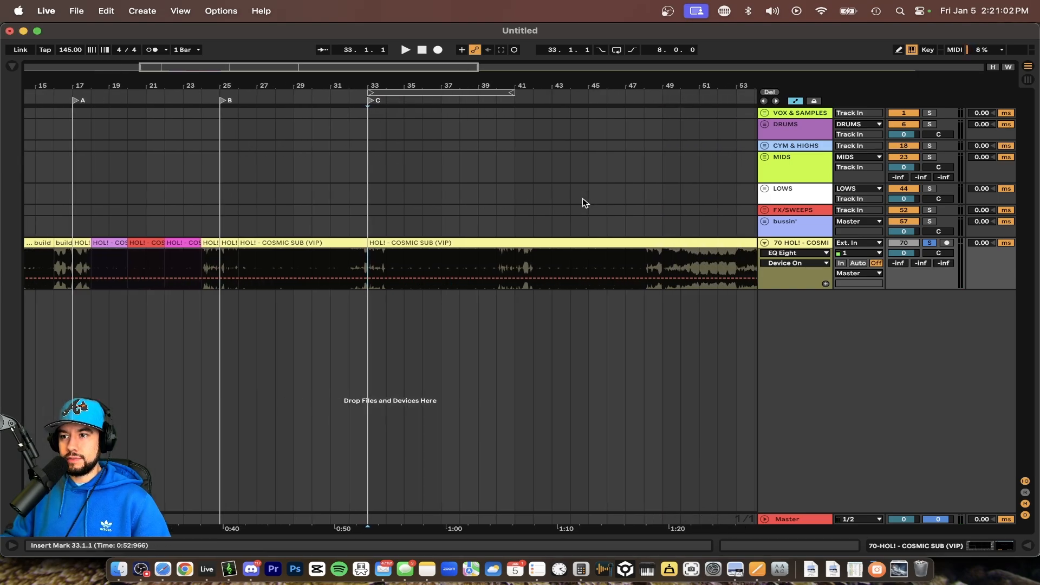
Step: Add a locator named D at bar 41 and start playback from it
right_click(495, 101)
left_click(509, 132)
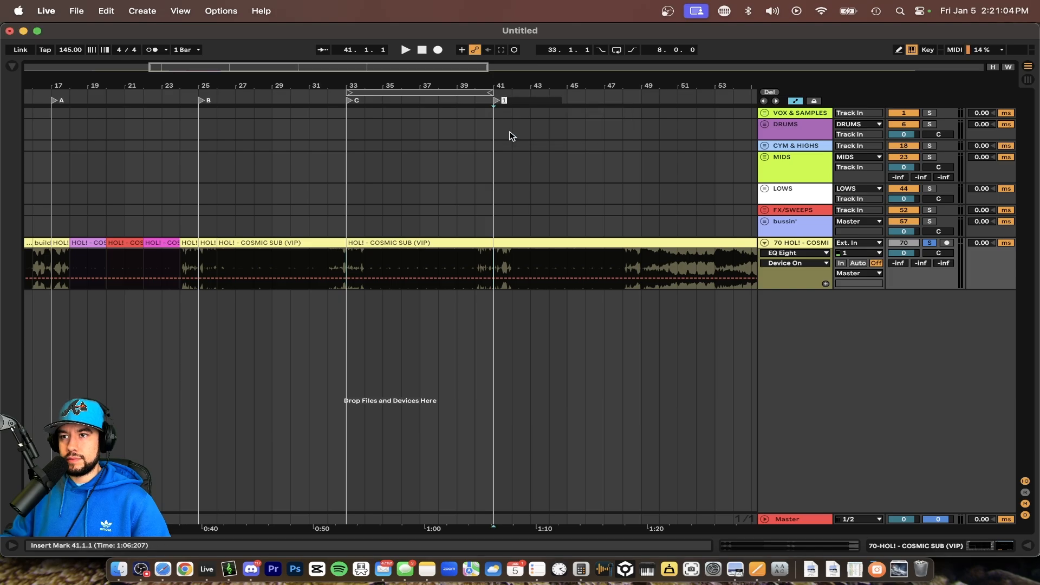
key("space")
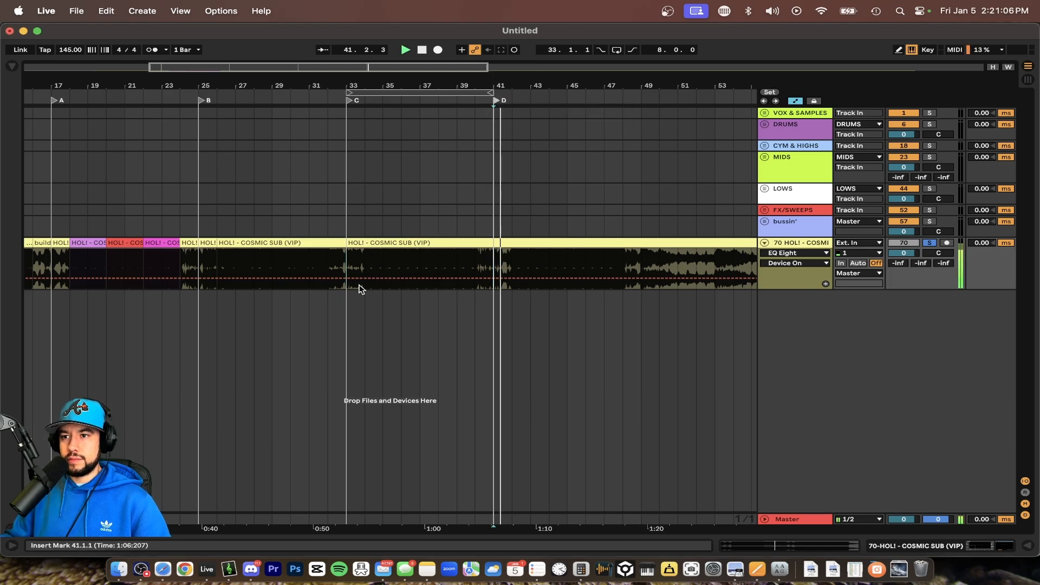
Step: Add a locator named End at bar 49 to mark the close of section D
scroll(583, 267, "left", 2)
scroll(542, 267, "down", 2)
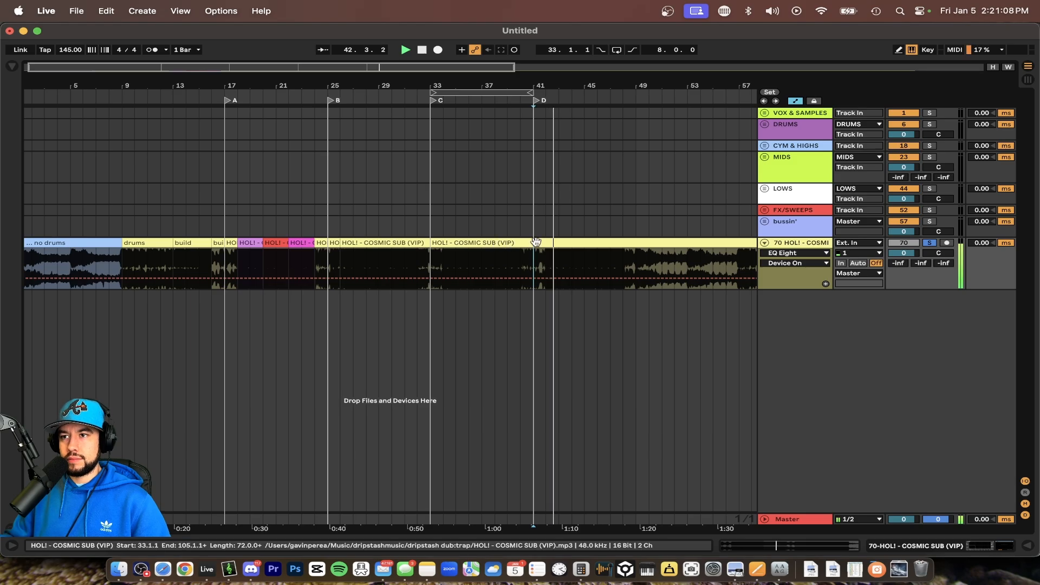
right_click(636, 100)
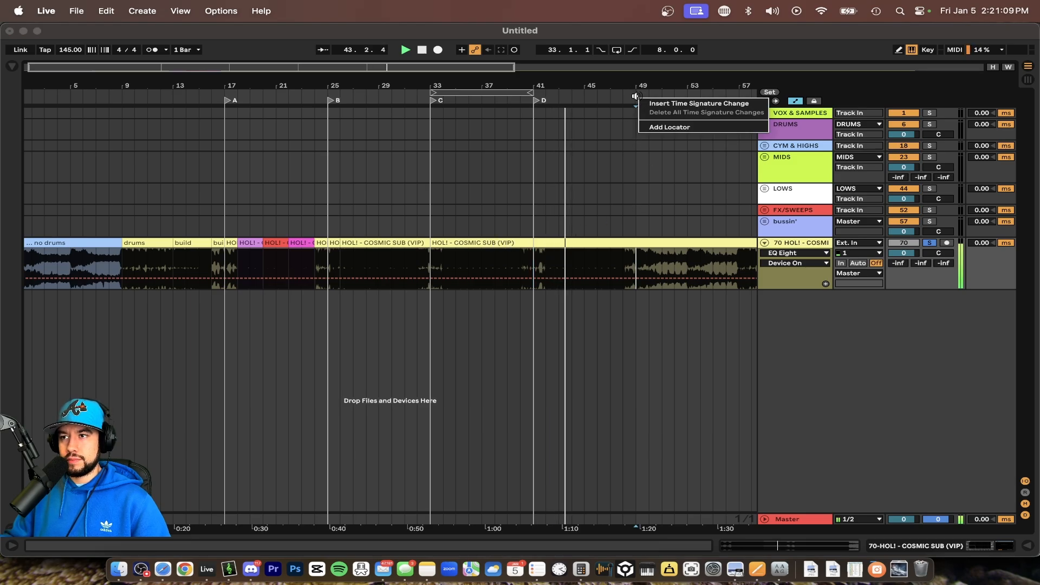
left_click(645, 128)
type("End")
key("Return")
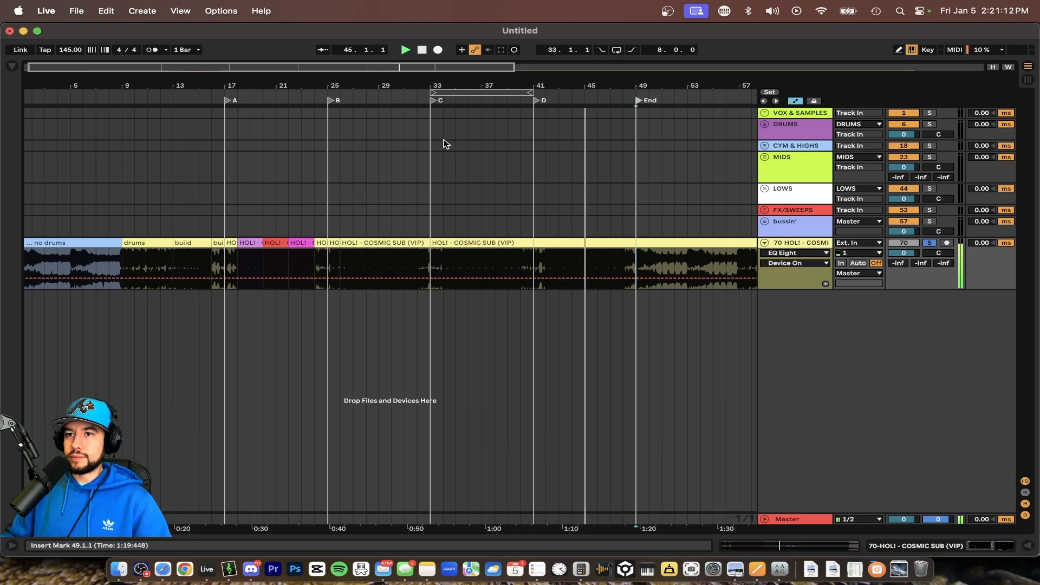
Step: Stop playback and select the reference track from 17.1.1 to 49.1.1 to examine the drop within the whole arrangement
scroll(153, 171, "up", 2)
scroll(154, 174, "up", 1)
scroll(154, 174, "right", 3)
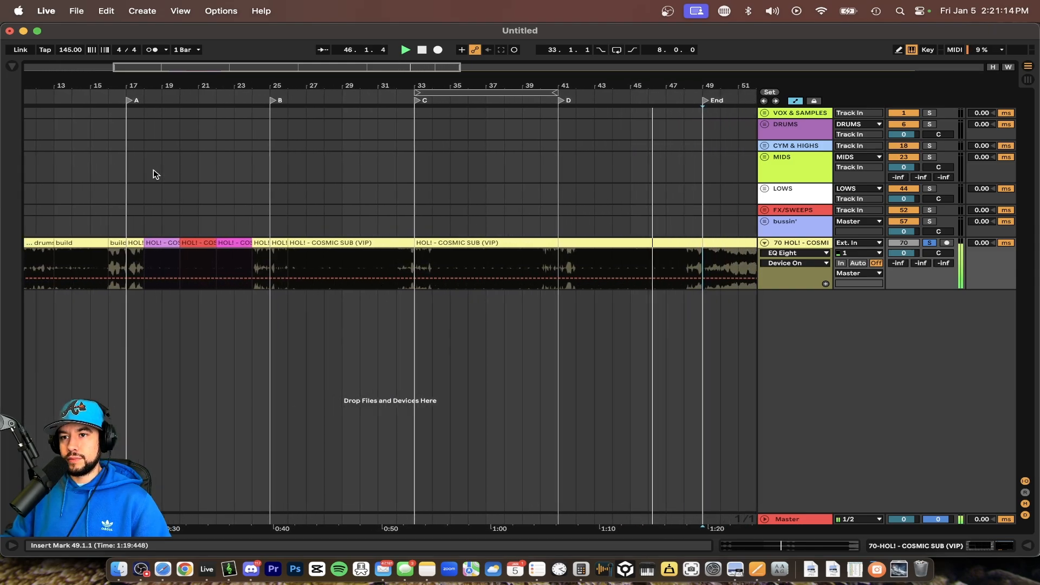
scroll(261, 264, "down", 1)
key("space")
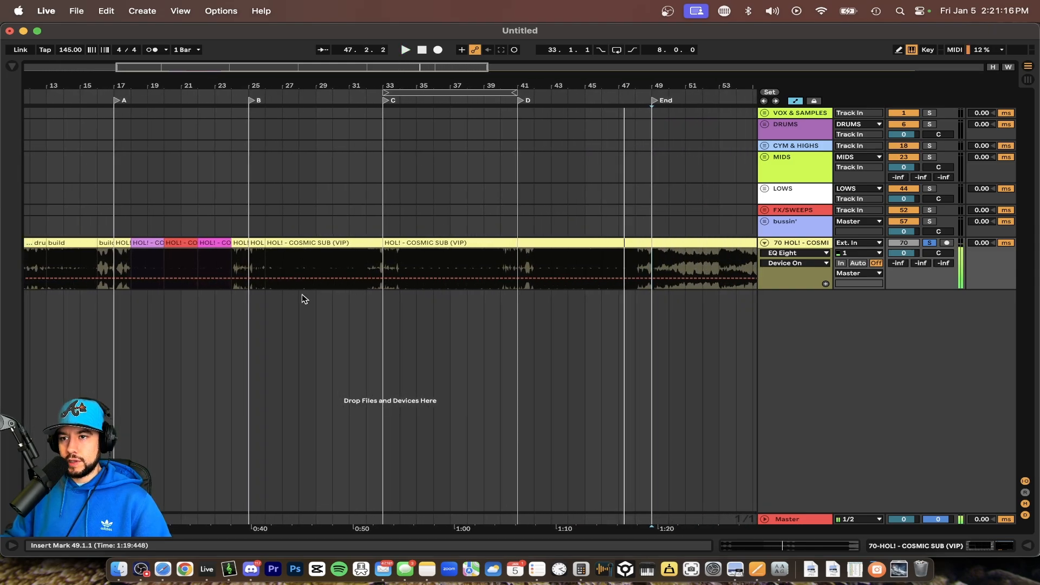
left_click_drag(115, 206, 228, 209)
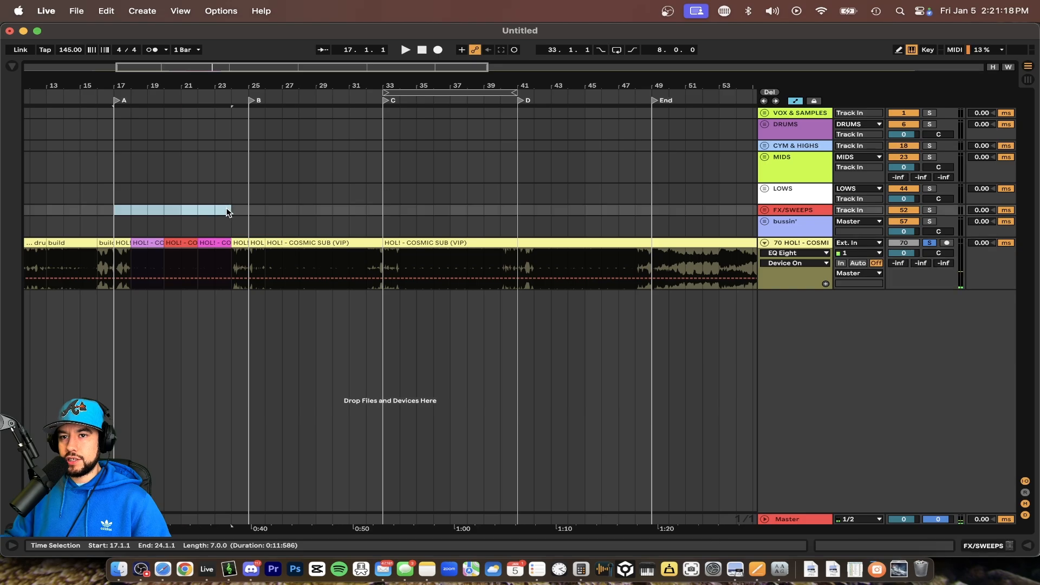
left_click_drag(119, 256, 648, 267)
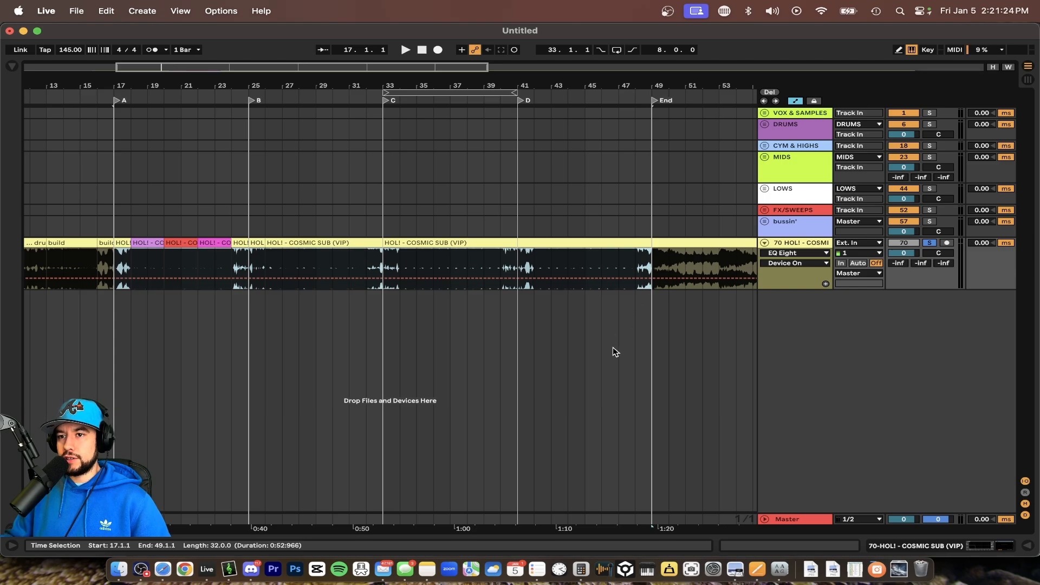
key("minus")
scroll(487, 332, "right", 5)
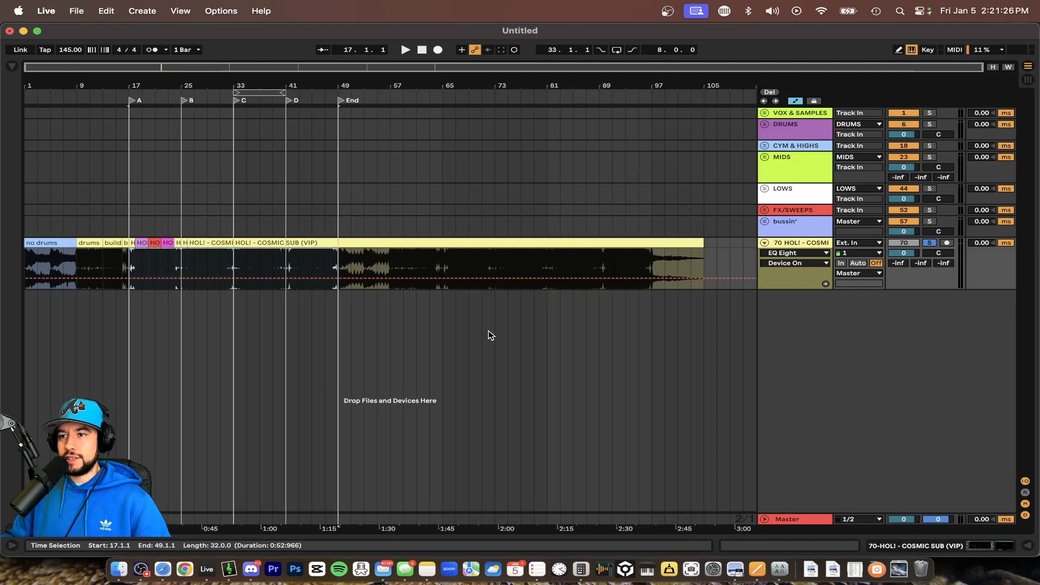
scroll(383, 298, "right", 5)
scroll(363, 297, "left", 10)
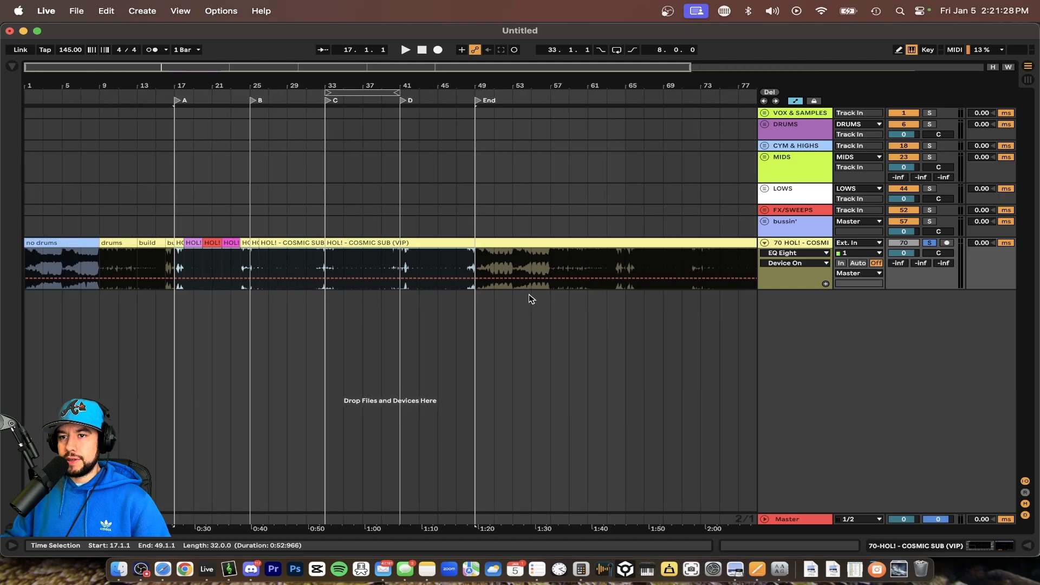
Step: Play the reference track from the End locator at 49.1.1 to hear what follows the drop
left_click(478, 264)
key("space")
key("plus")
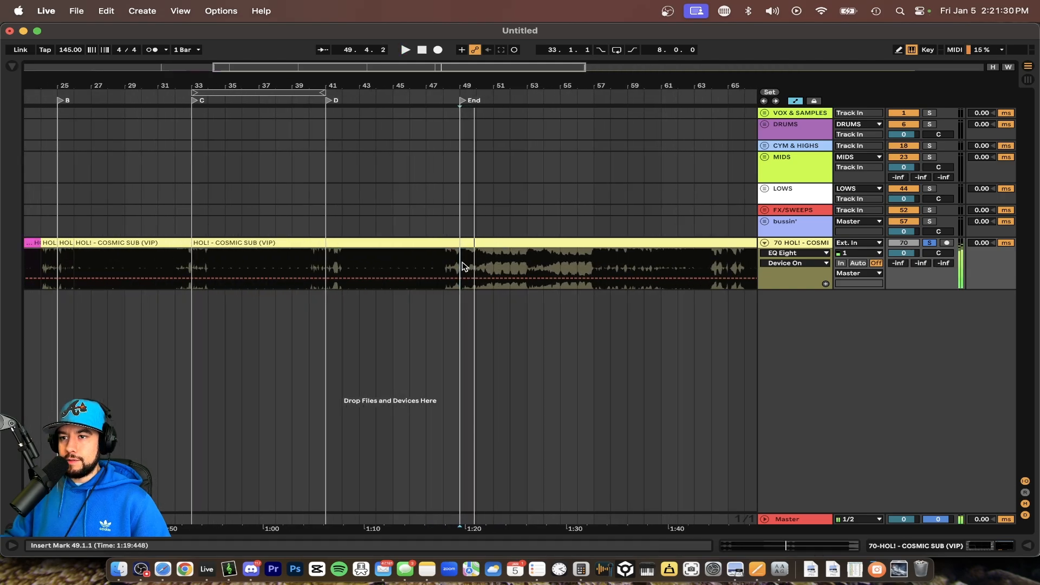
key("plus")
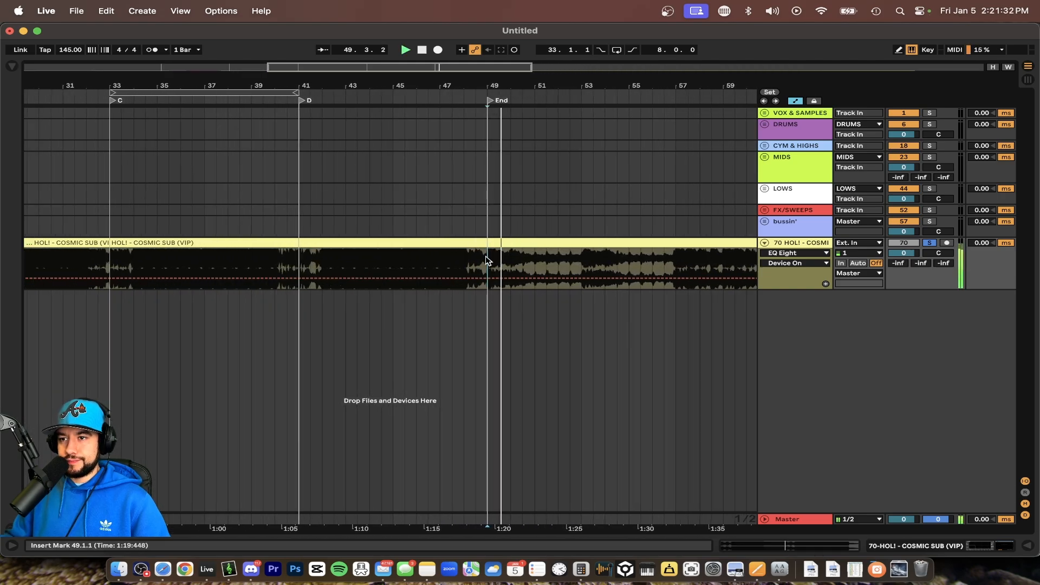
Step: Split the reference clip at 41.1.1 on locator D and stop playback
left_click(300, 269)
key("super+e")
scroll(301, 271, "left", 5)
key("space")
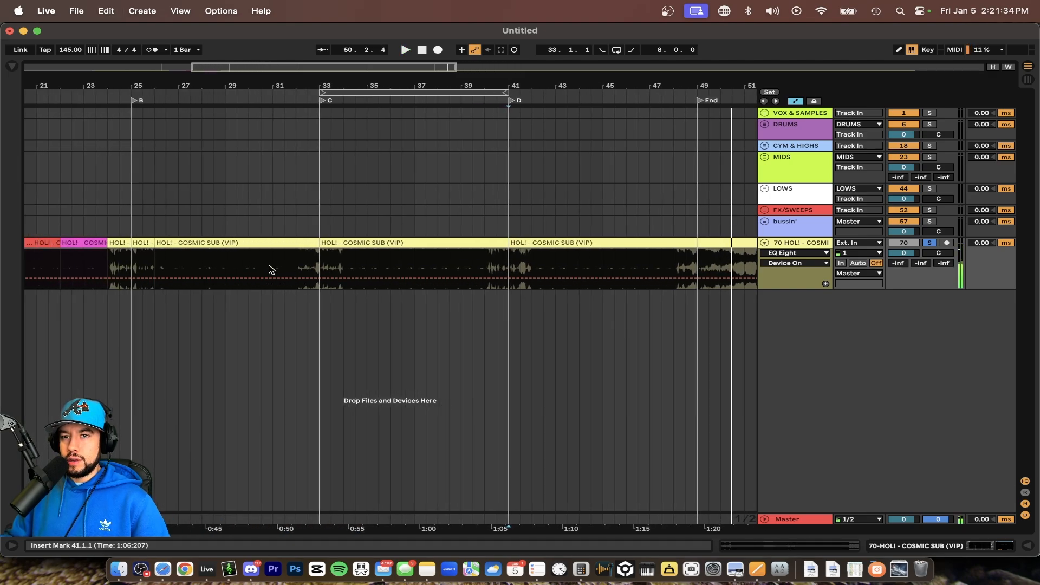
Step: Listen from locator B at 25.1.1 and split the reference clip at 32.1.1 and 34.1.1 around locator C
key("plus")
left_click(164, 261)
key("space")
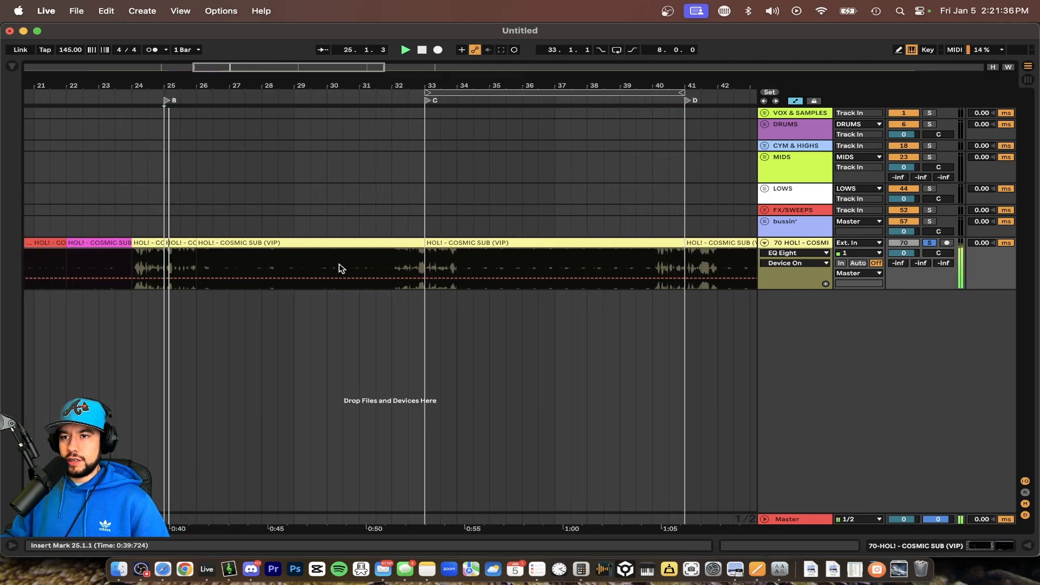
left_click(426, 267)
key("space")
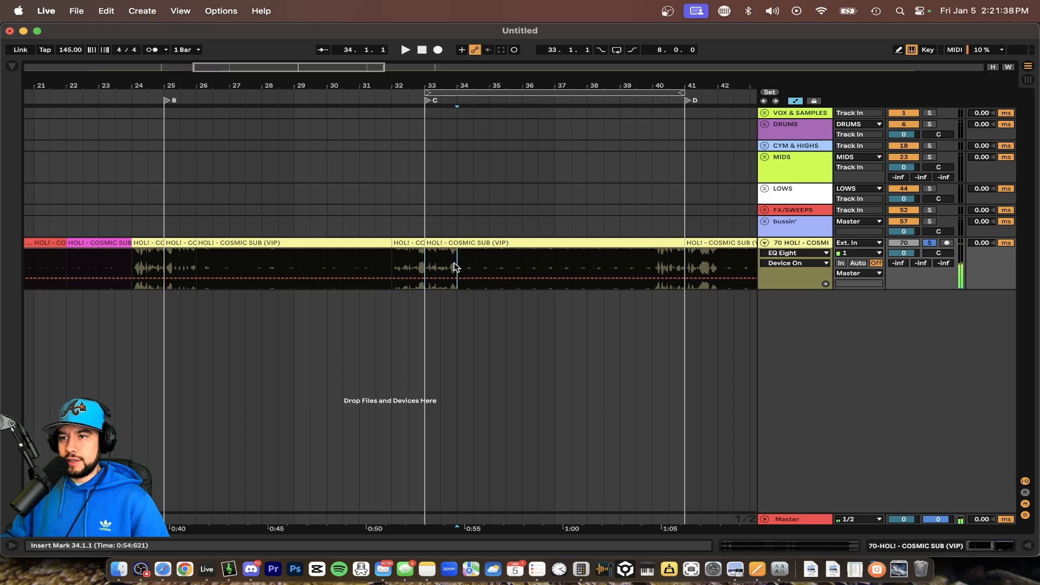
key("super+e")
Step: Listen from 33.1.1 and split the reference clip at 40.1.1 and 42.1.1 around locator D
left_click(409, 265)
left_click(426, 266)
key("space")
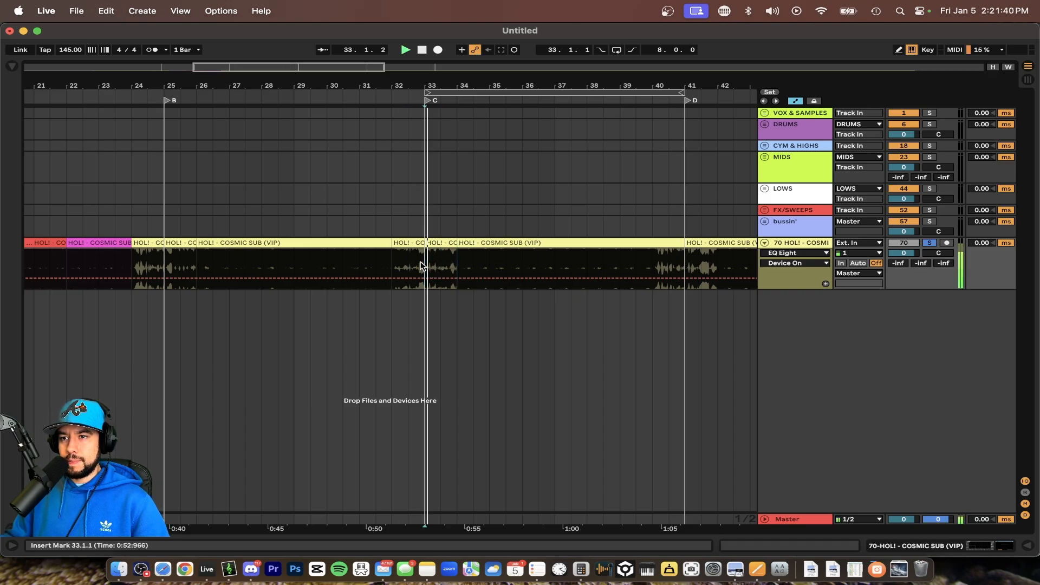
scroll(428, 266, "right", 5)
left_click(494, 270)
left_click(555, 264)
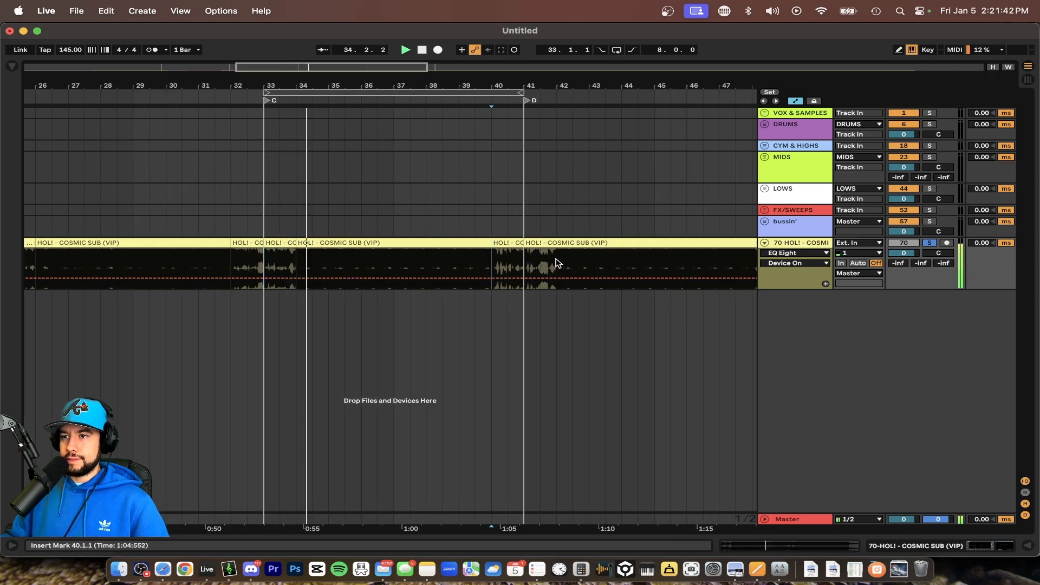
key("super+e")
Step: Split the reference clip at 48.1.1, one bar before the End locator, and stop playback
key("minus")
scroll(638, 266, "up", 5)
left_click(640, 262)
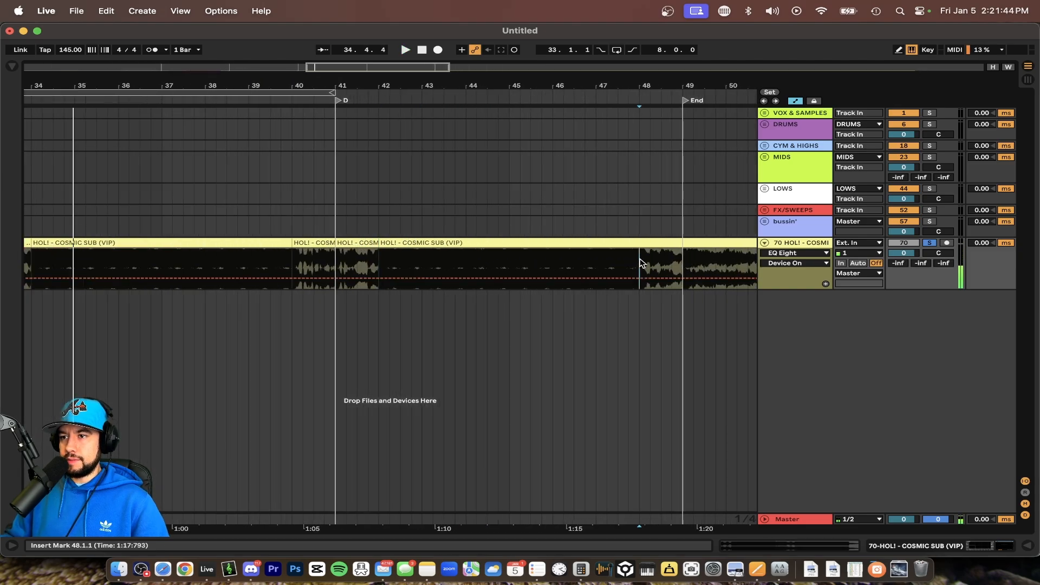
key("super+e")
key("space")
Step: Play from 26.1.1 and select 27.1.1 to 30.3.1 and 42.1.1 to 47.1.1 to compare the middles of the sections
scroll(640, 262, "down", 3)
scroll(336, 220, "left", 6)
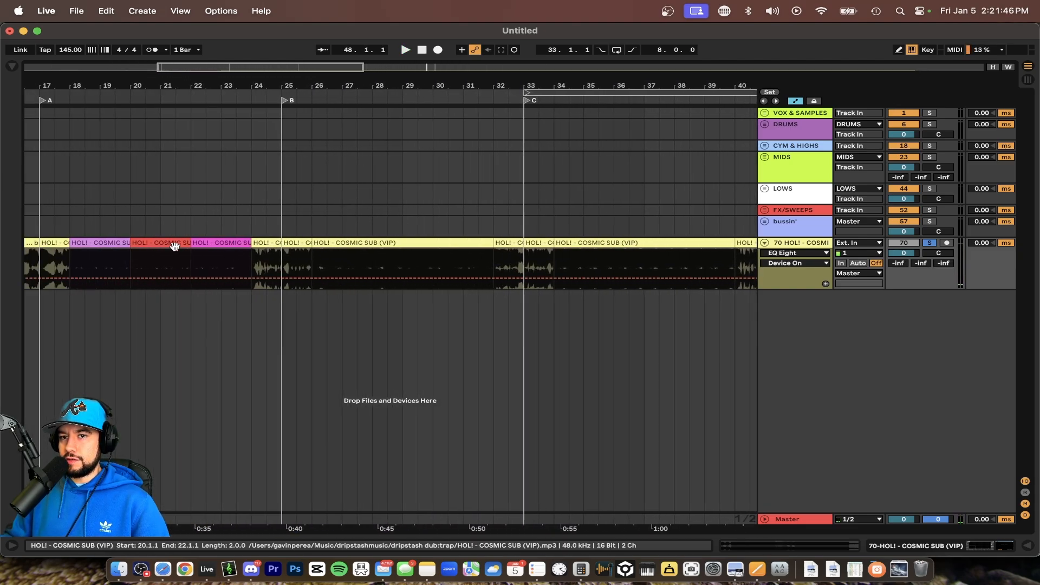
scroll(316, 268, "up", 3)
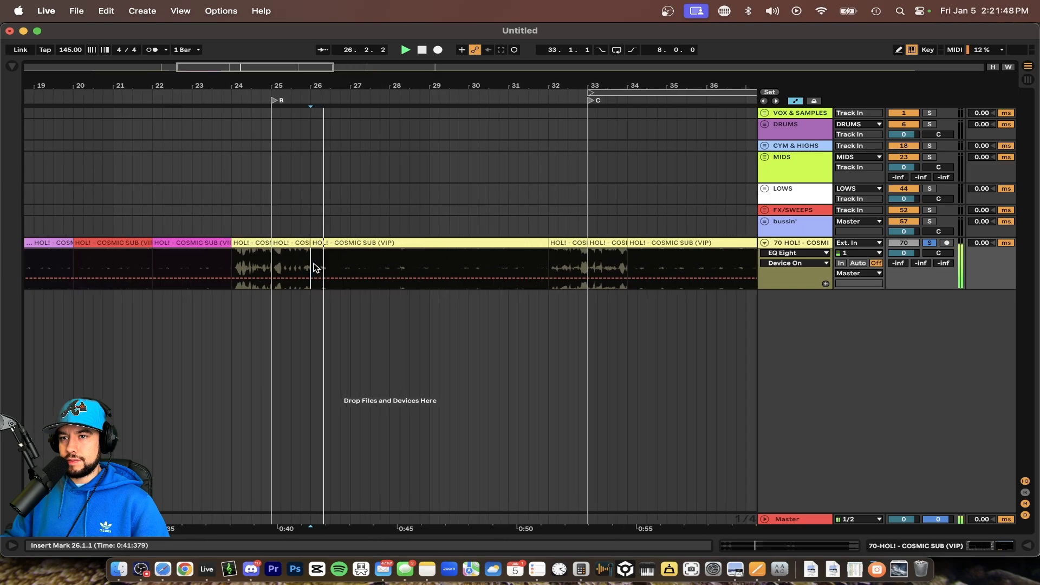
left_click_drag(443, 268, 591, 269)
scroll(590, 269, "down", 5)
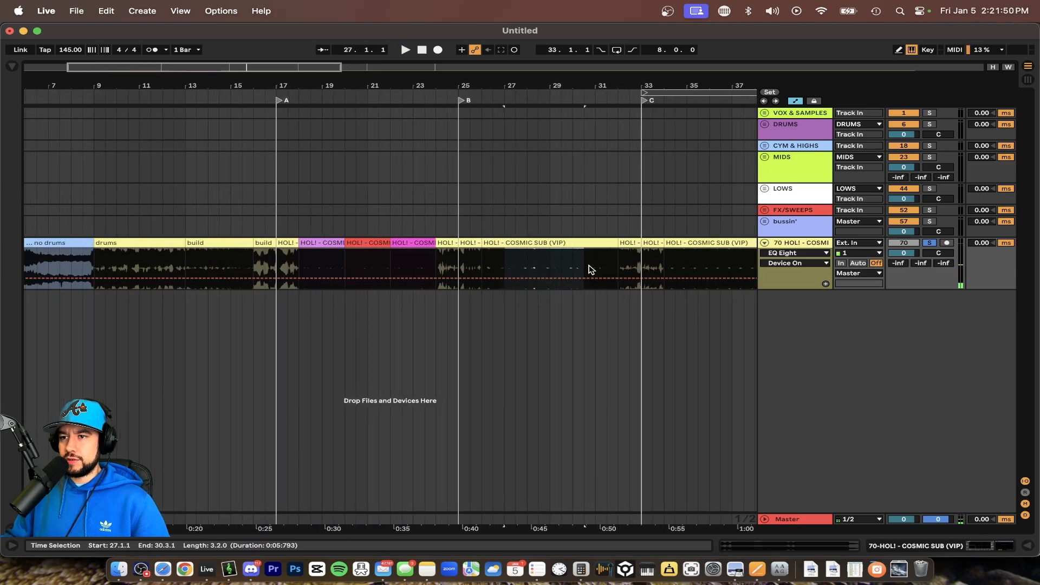
left_click(626, 264)
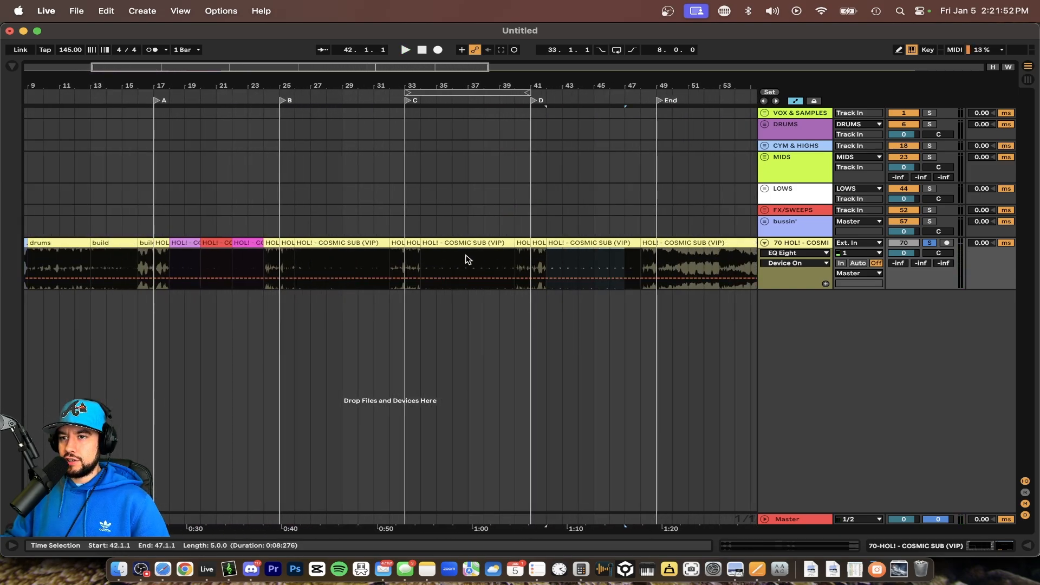
Step: Examine the coloured clips of section A and select from 17.3.1 into section B to compare how both are laid out
left_click_drag(313, 264, 610, 259)
scroll(333, 249, "up", 2)
left_click(202, 243)
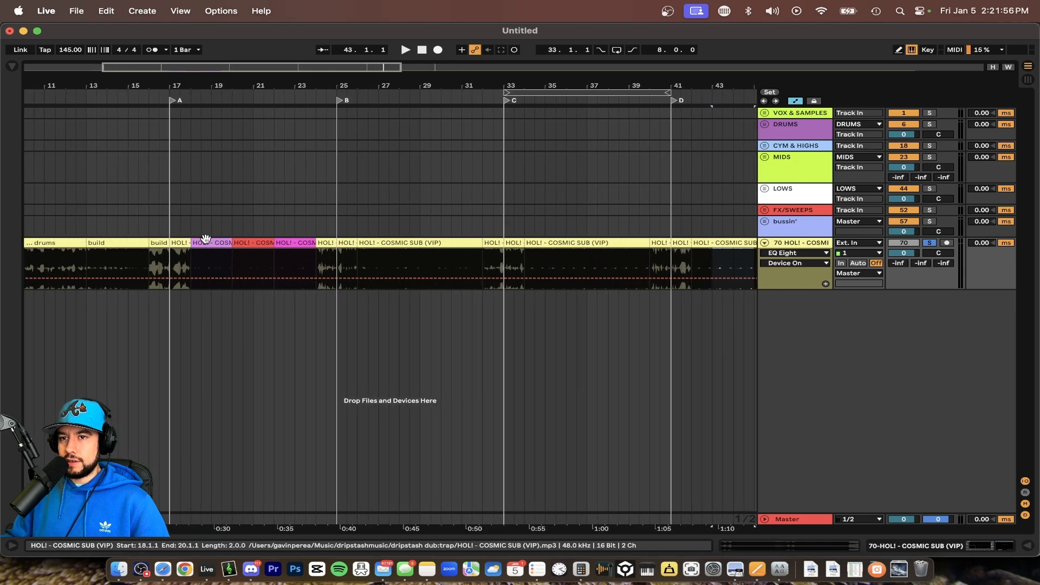
left_click_drag(184, 266, 460, 266)
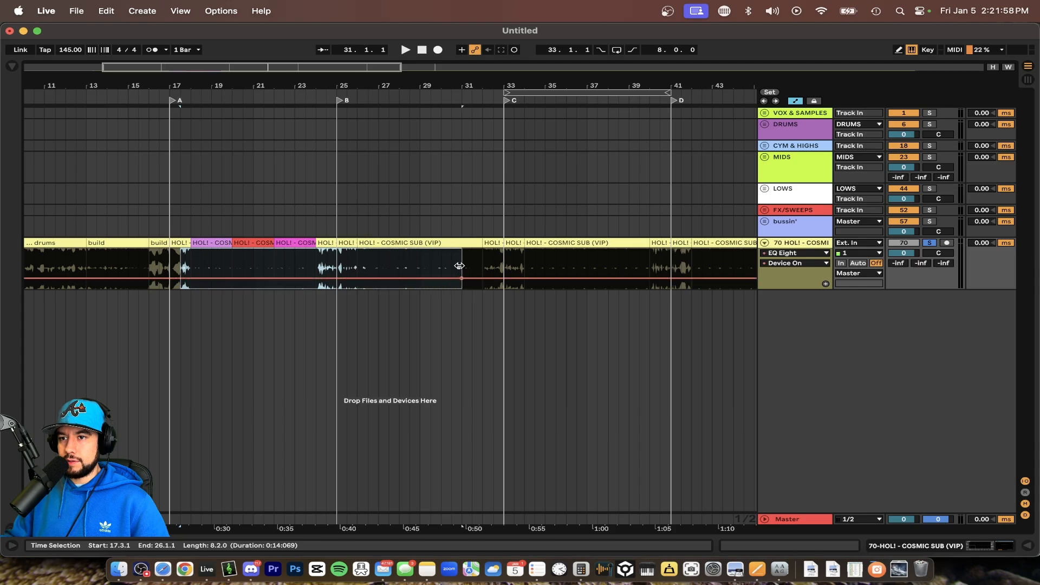
left_click(432, 323)
Step: Play the track from 18.1.1 and from 26.1.1 to compare the sounds of sections A and B
left_click(188, 258)
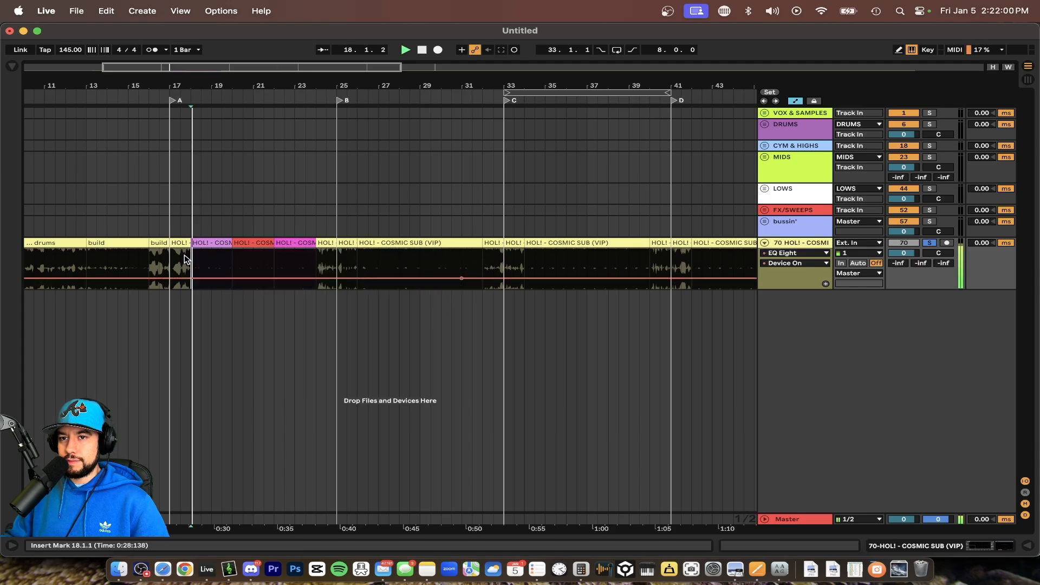
key("space")
scroll(205, 280, "up", 1)
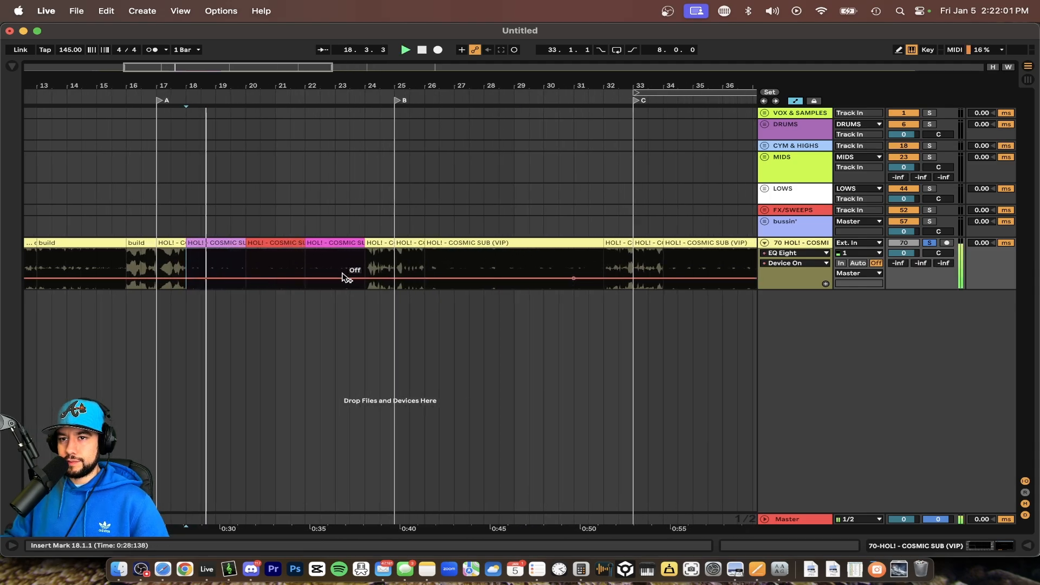
left_click(429, 265)
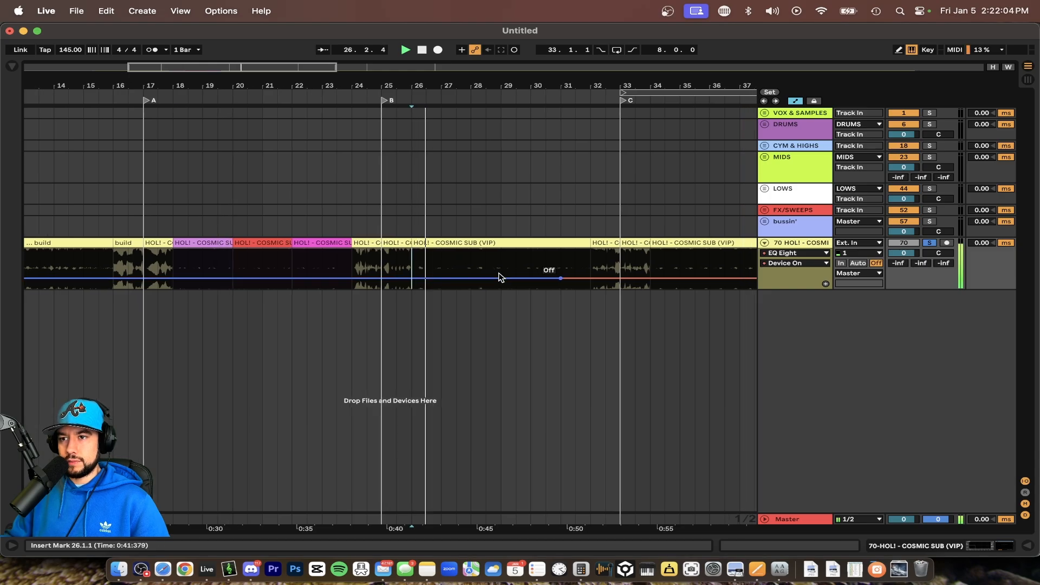
scroll(356, 272, "up", 1)
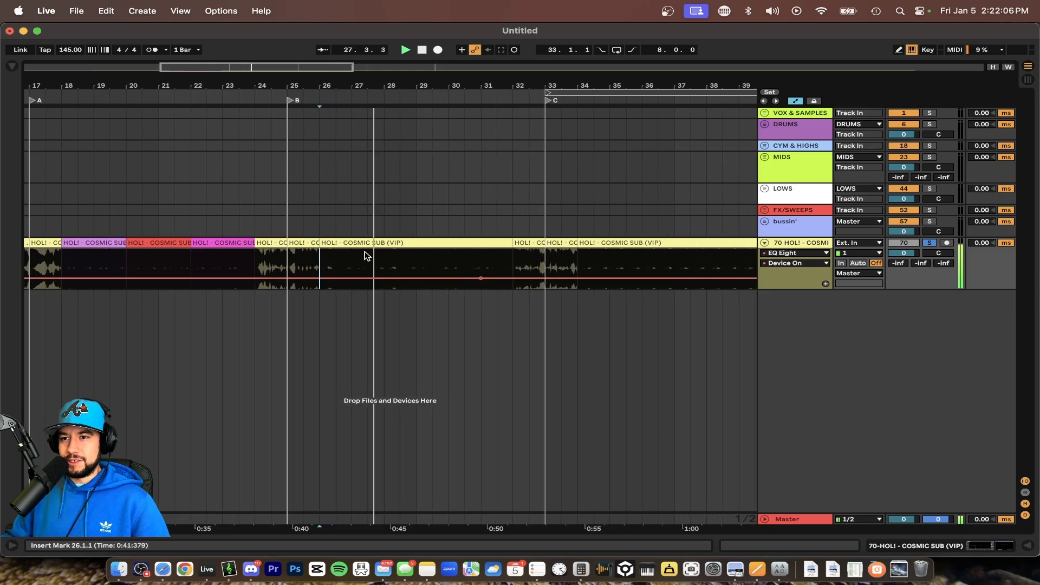
Step: Rename the six-bar clip starting at 26.1.1 "gangsta flow" and colour it periwinkle blue
left_click(383, 242)
key("super+r")
type("gan")
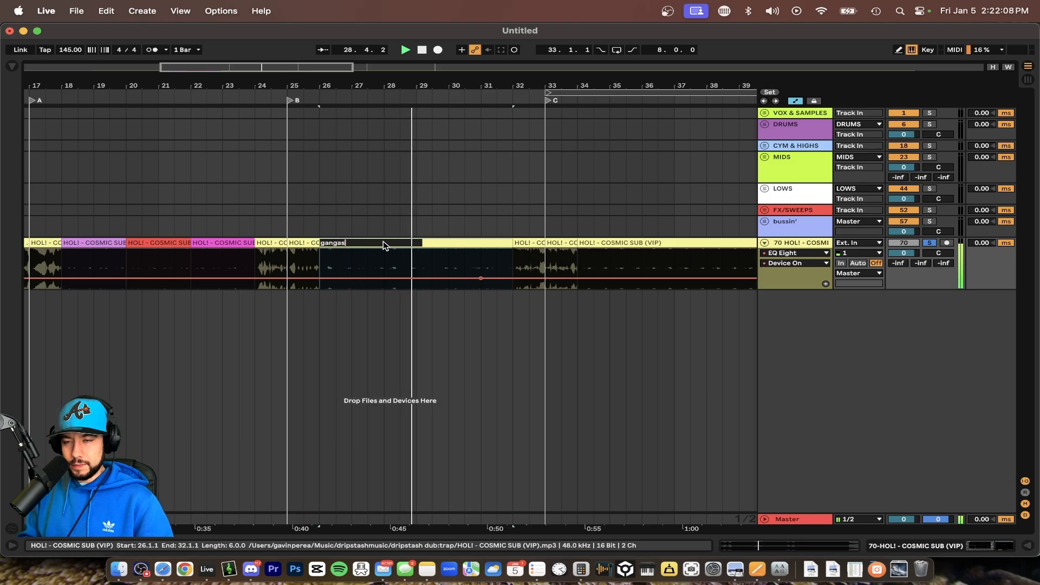
type("gsta")
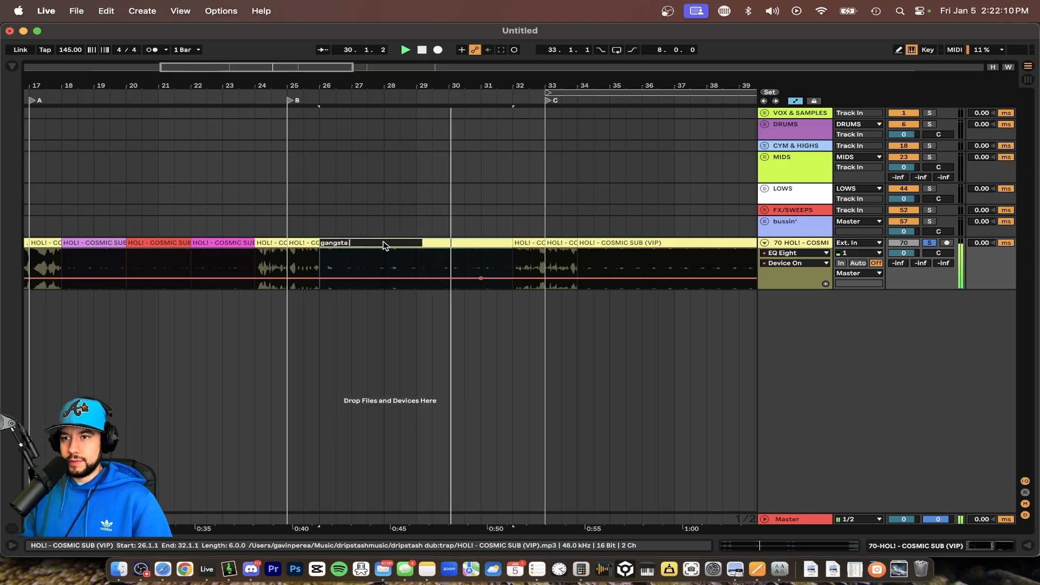
type(" flow")
key("Return")
right_click(364, 244)
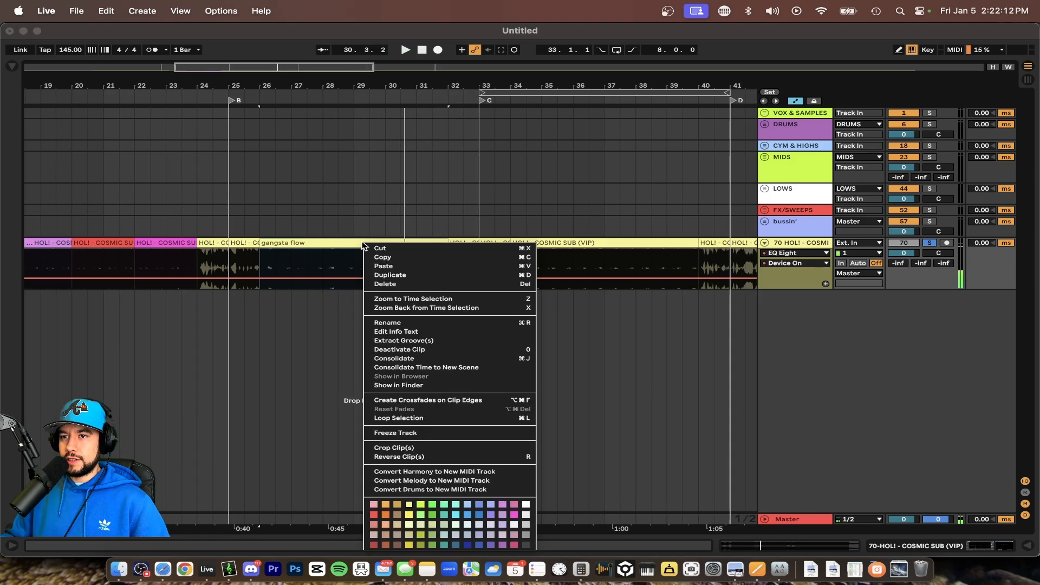
left_click(490, 505)
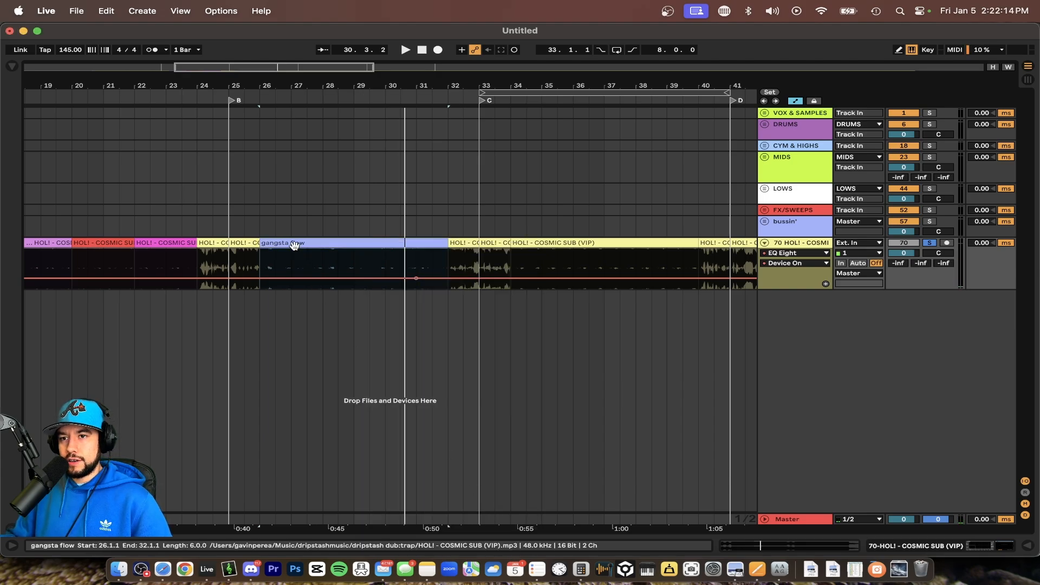
Step: Play the clip from 34.1.1 to 40.1.1 and rename it "more higher pitch doo"
scroll(292, 242, "right", 3)
left_click(458, 245)
key("space")
scroll(458, 245, "right", 2)
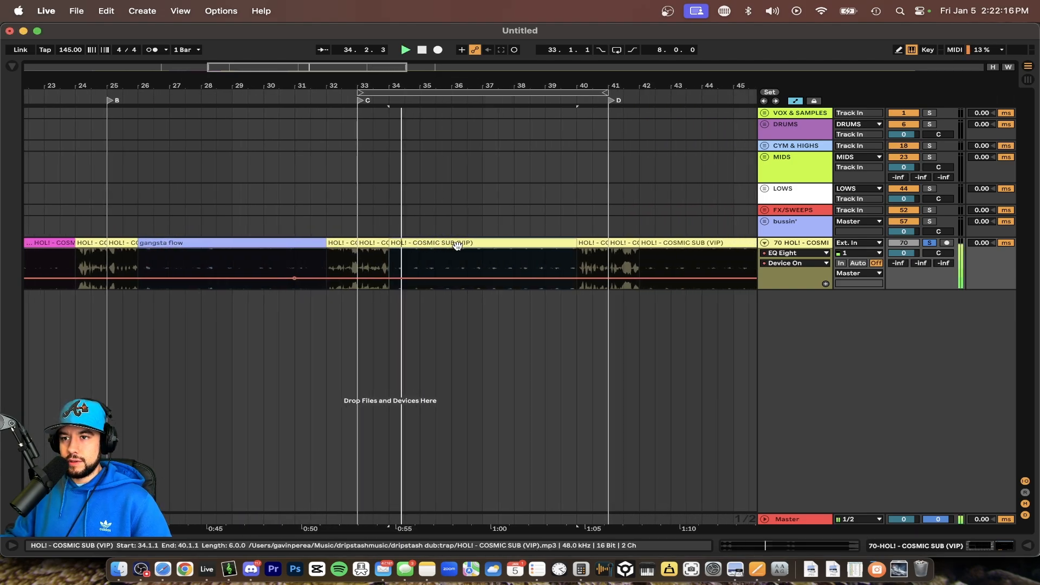
scroll(458, 245, "up", 3)
key("super+r")
type("mo")
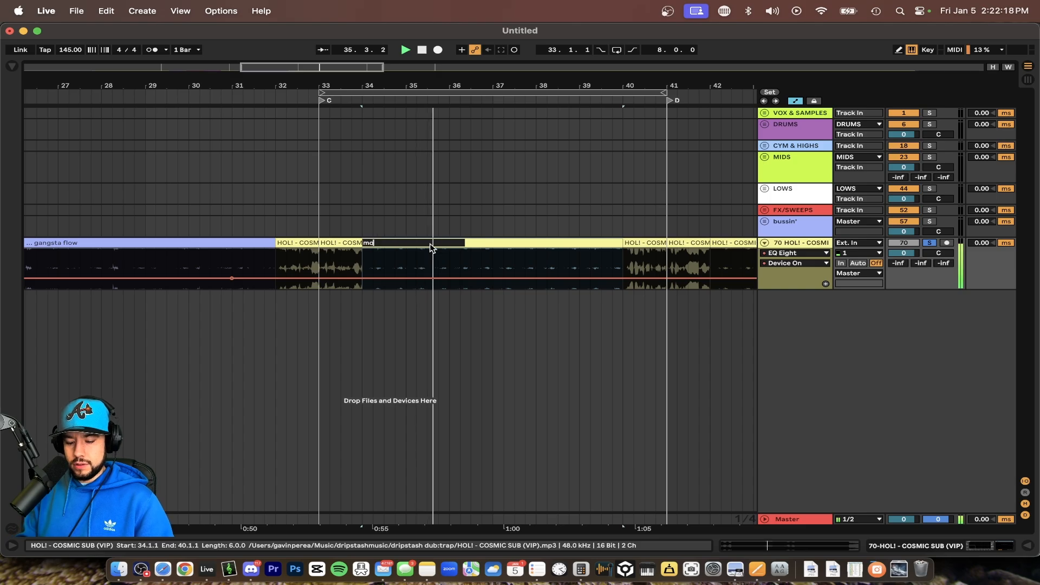
type("re higher pt")
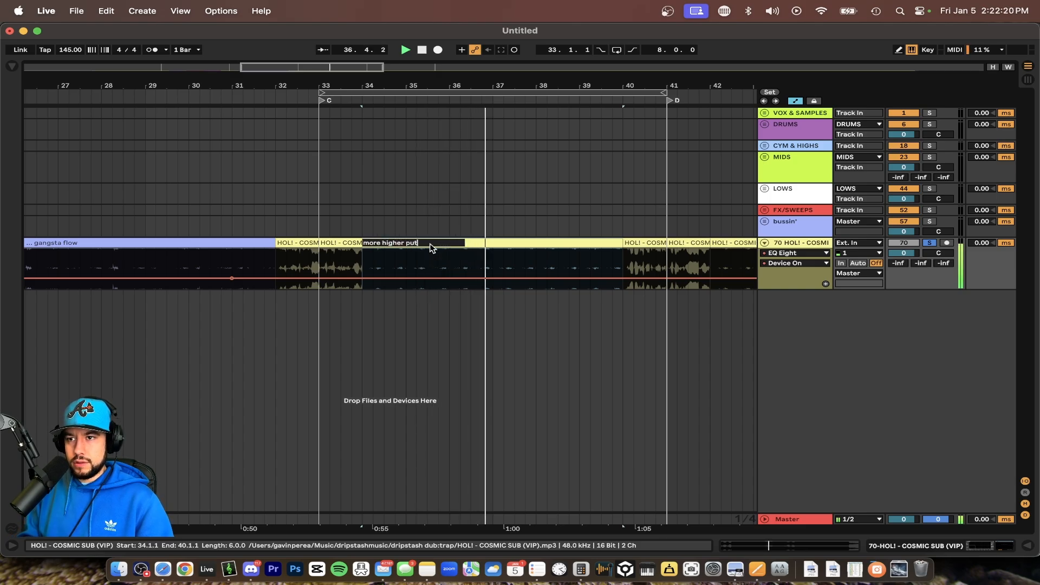
type("chtch doo")
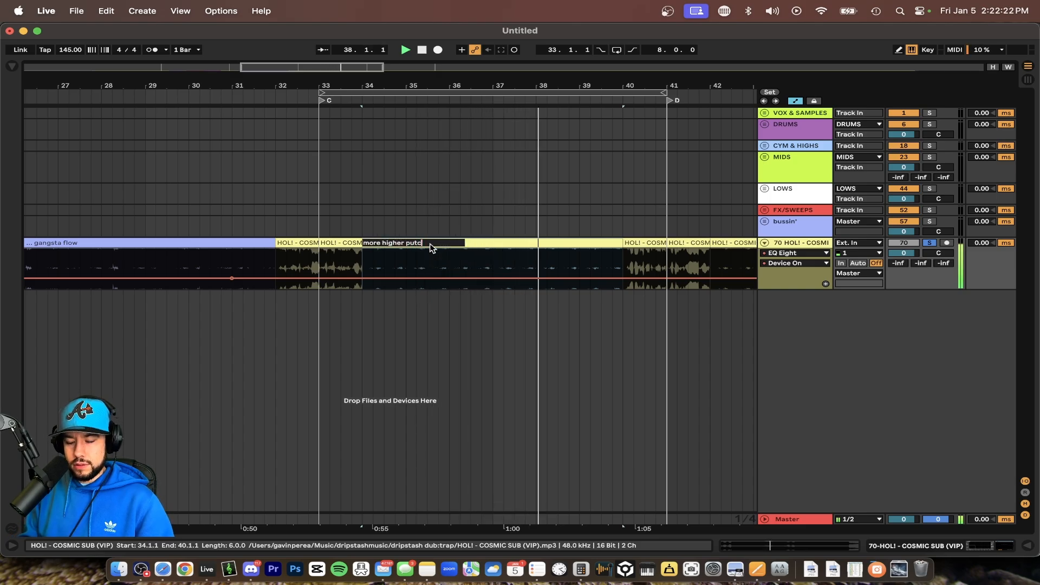
key("BackSpace")
key("BackSpace")
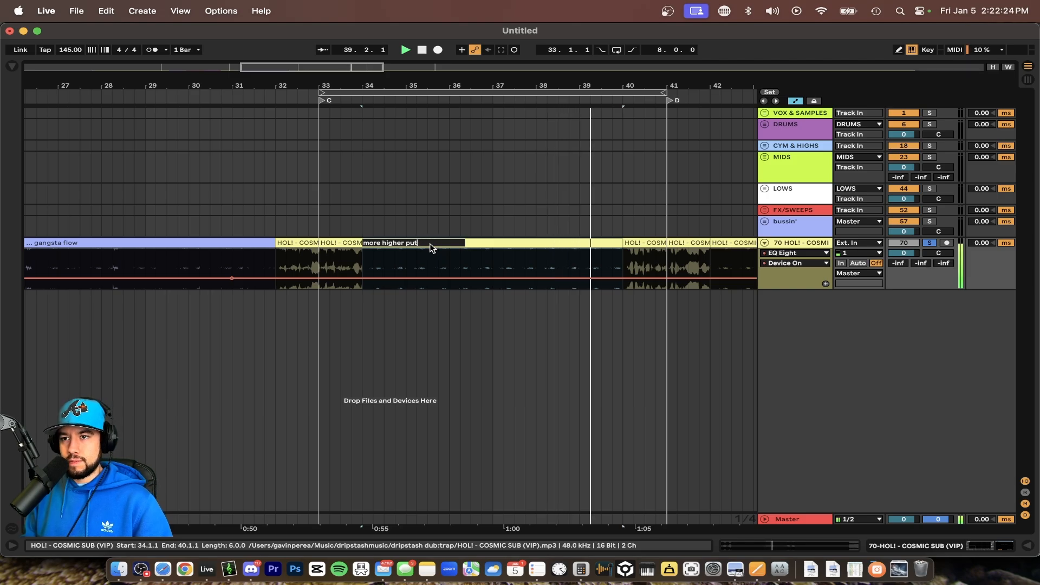
key("BackSpace")
key("BackSpace")
type("itch doo")
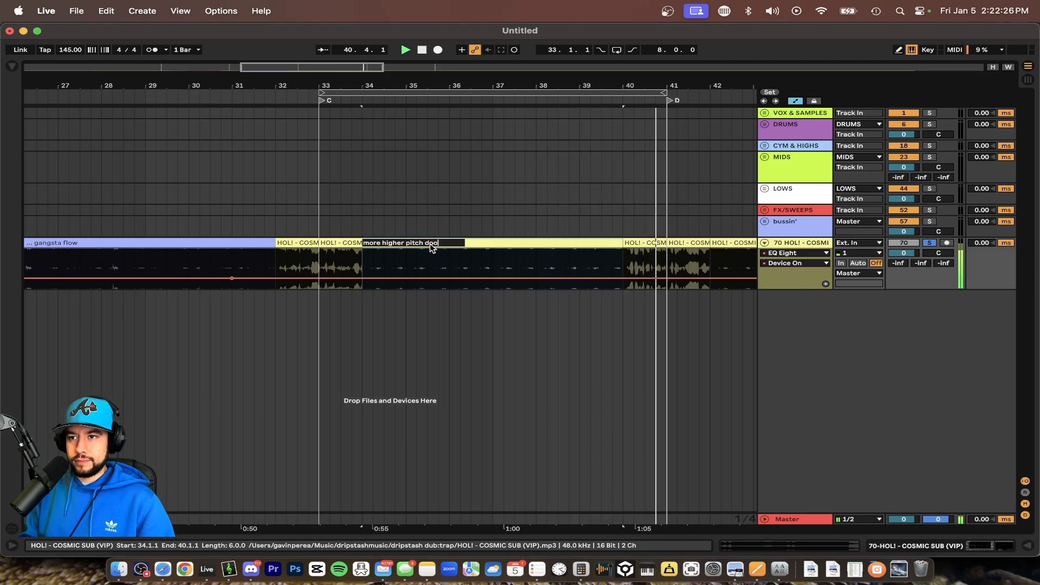
key("Return")
Step: Listen from 41.1.1, give the one-bar clip there a name beginning with "new" and colour it salmon
scroll(439, 246, "down", 5)
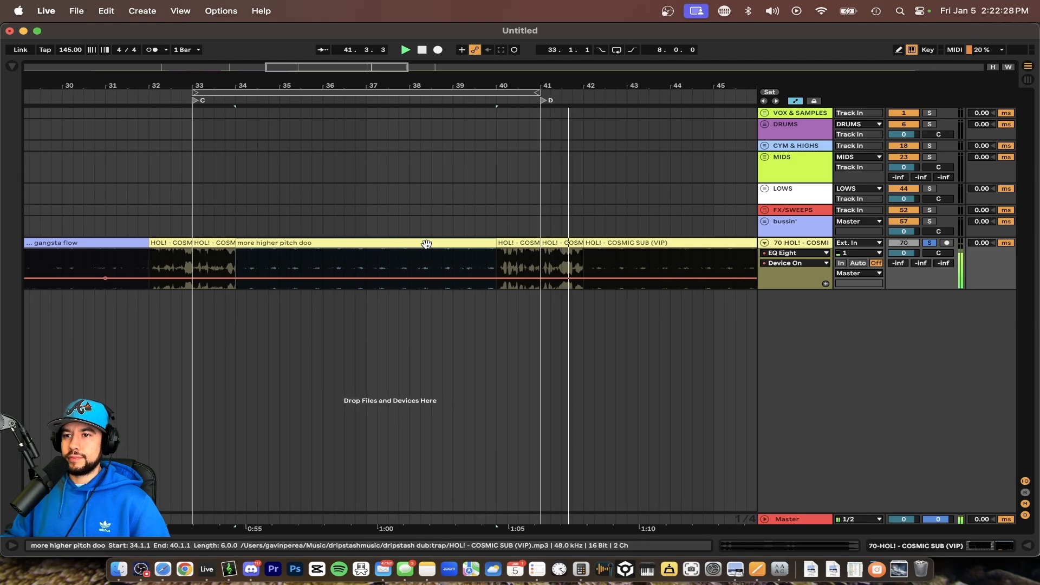
left_click(531, 243)
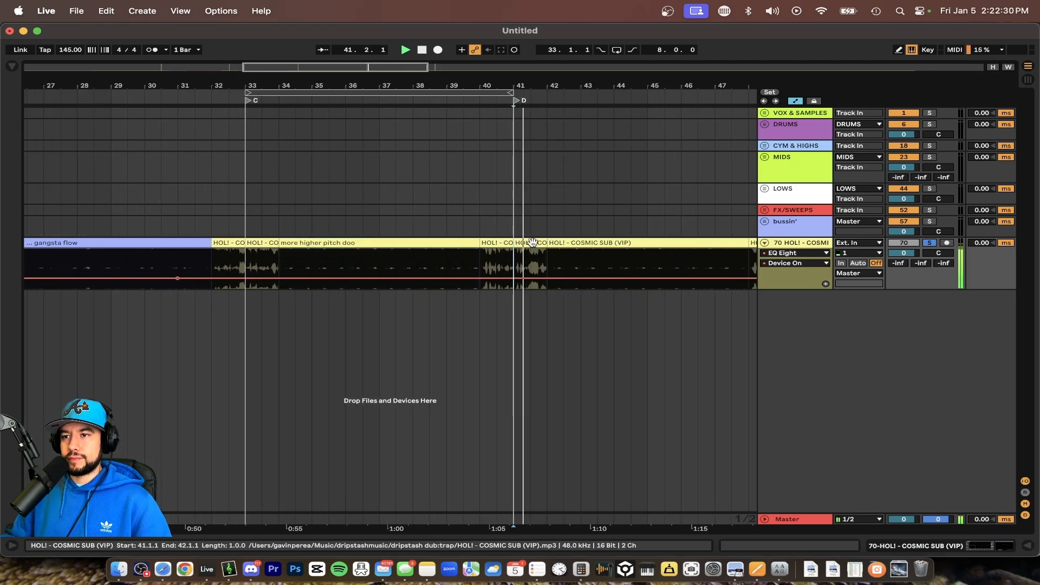
key("space")
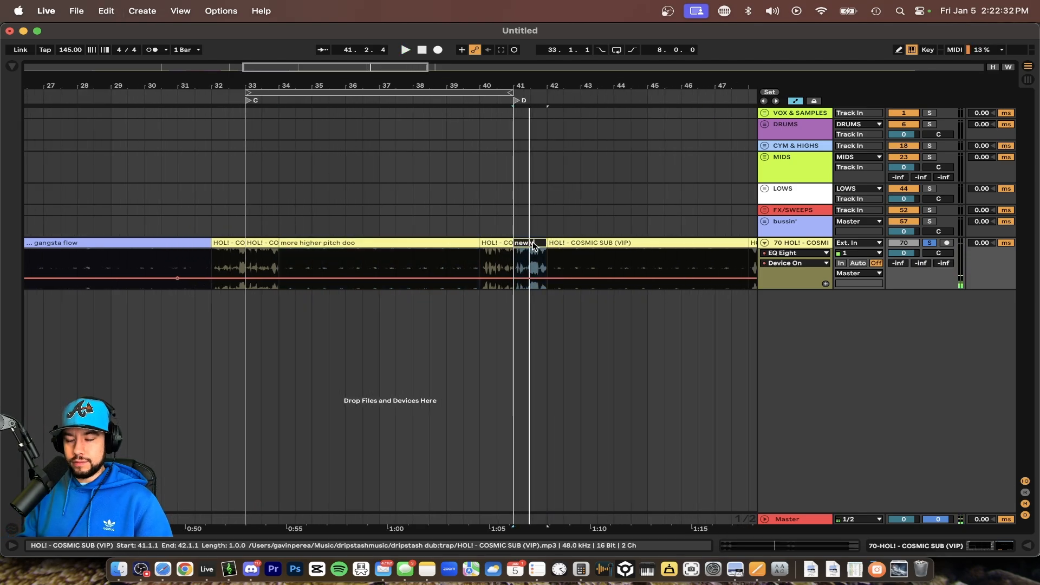
right_click(533, 247)
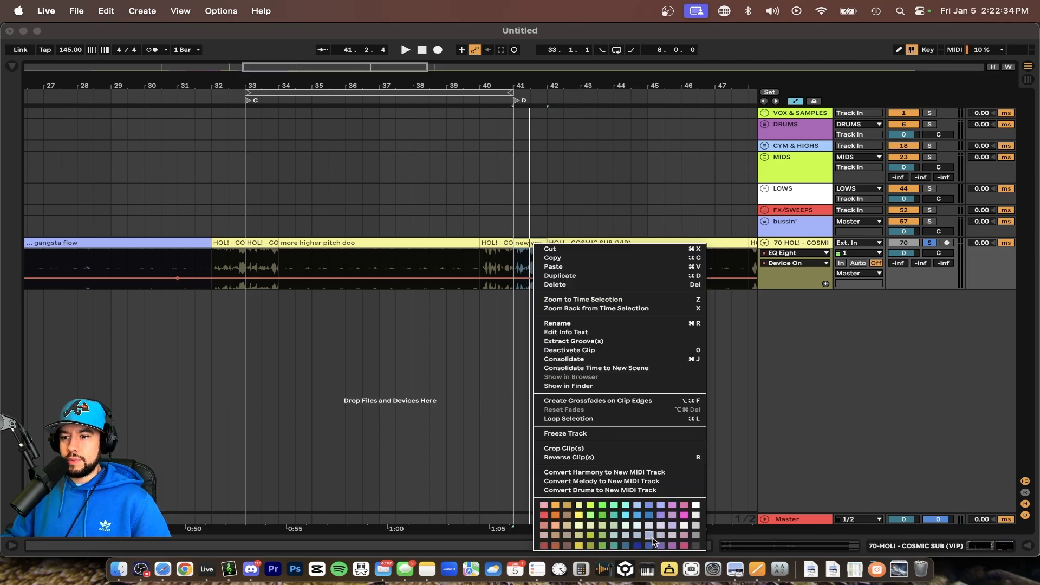
left_click(543, 526)
Step: Colour the "more higher pitch doo" clip pink and play it from 34.1.1
right_click(373, 242)
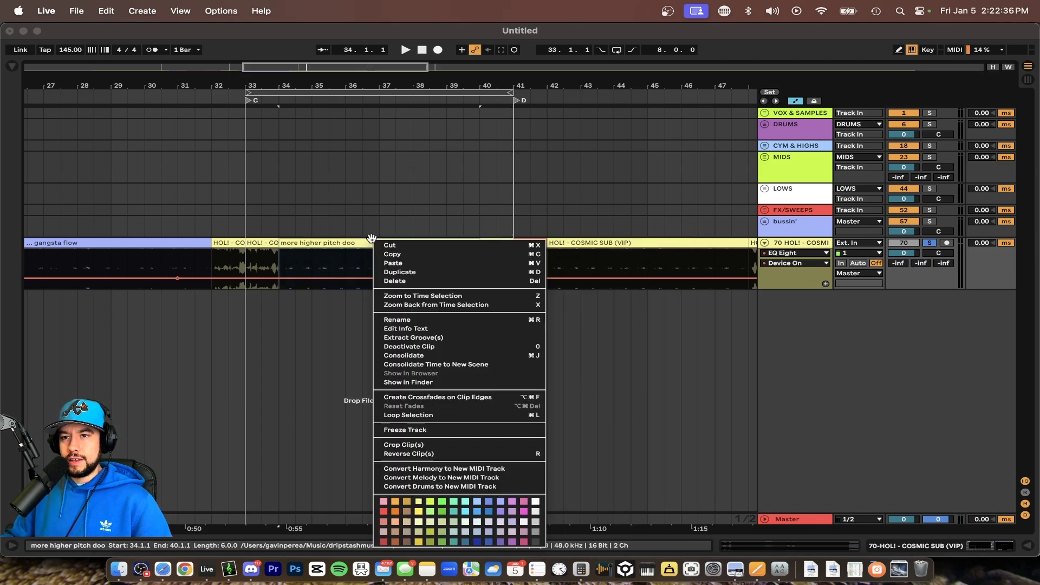
left_click(384, 501)
scroll(353, 235, "down", 3)
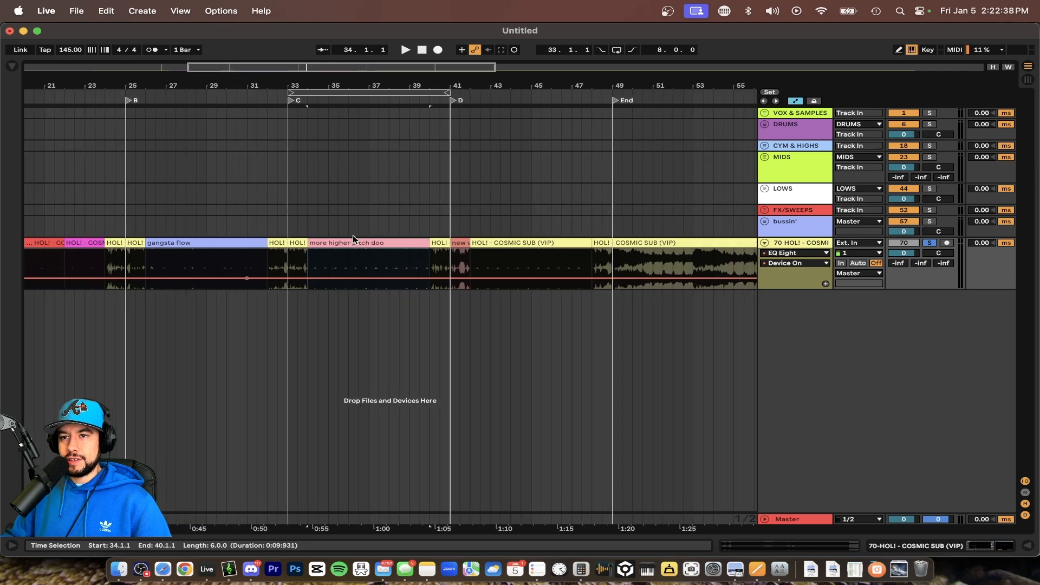
scroll(343, 244, "left", 10)
key("space")
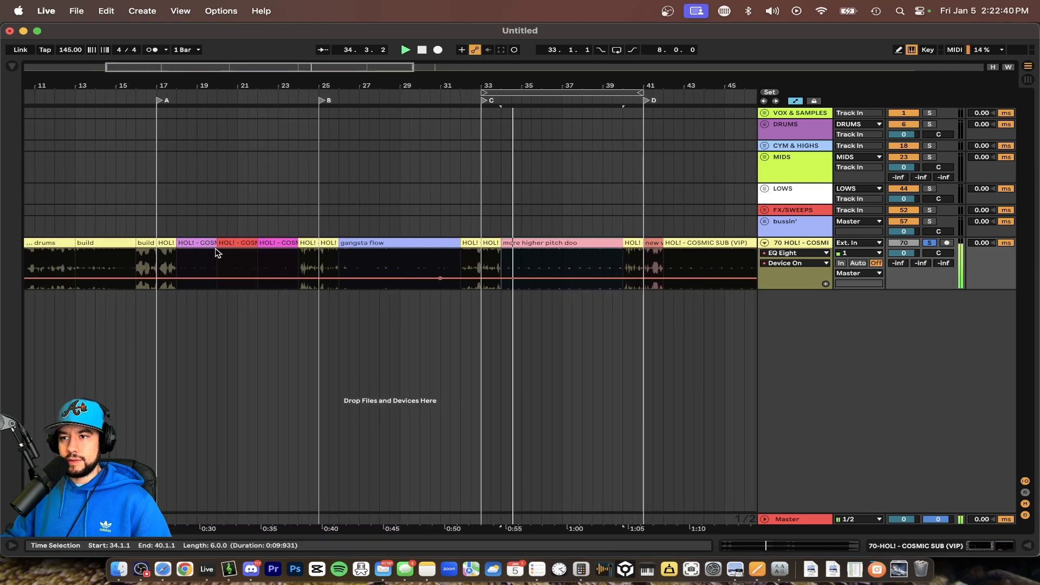
Step: Play the purple clip at 18.1.1 and the "more higher pitch doo" clip at 34.1.1 alternately to compare their sounds
left_click(200, 242)
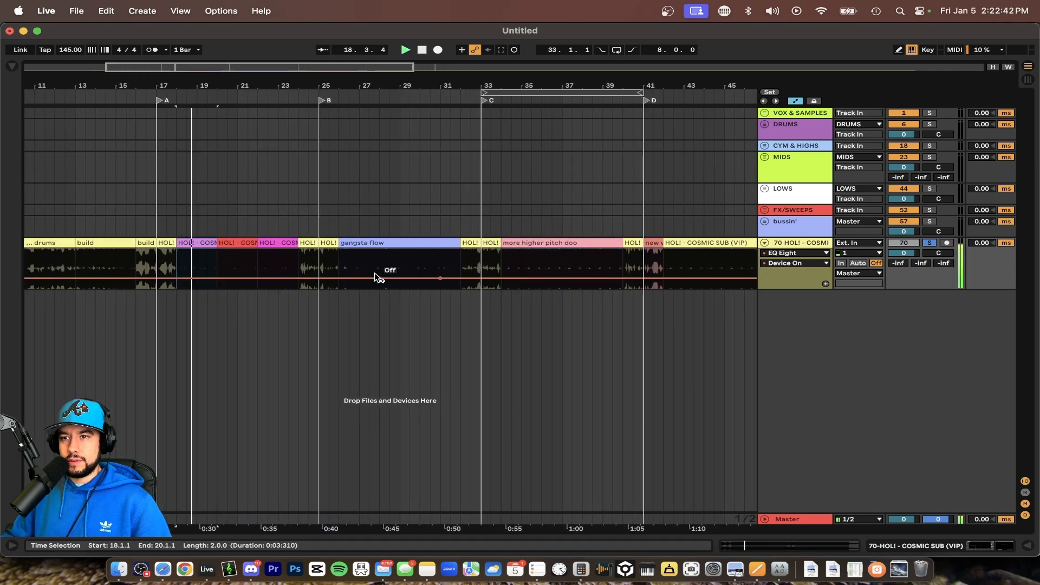
left_click(537, 243)
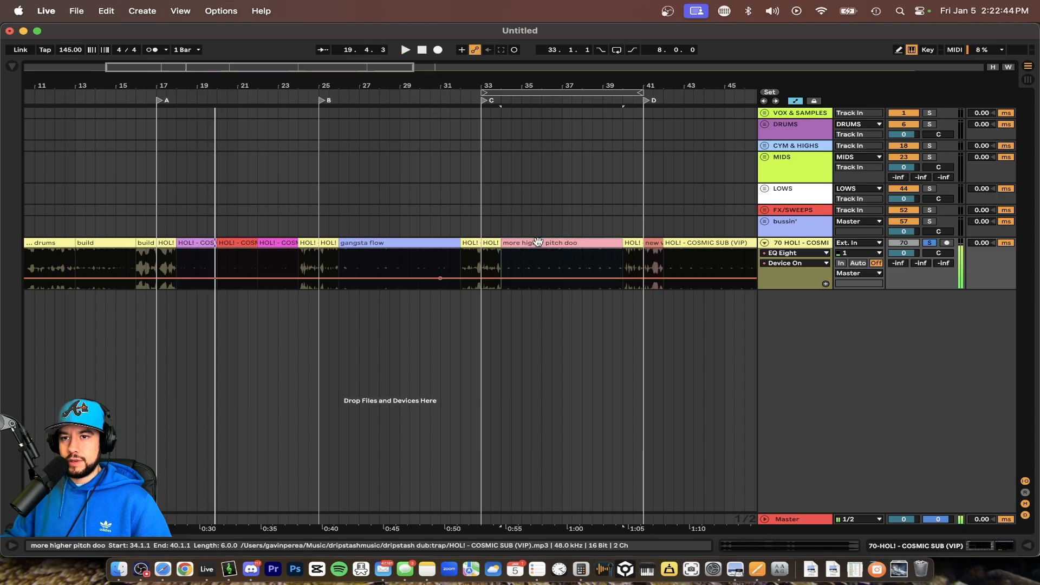
key("space")
left_click(197, 243)
key("space")
left_click(545, 254)
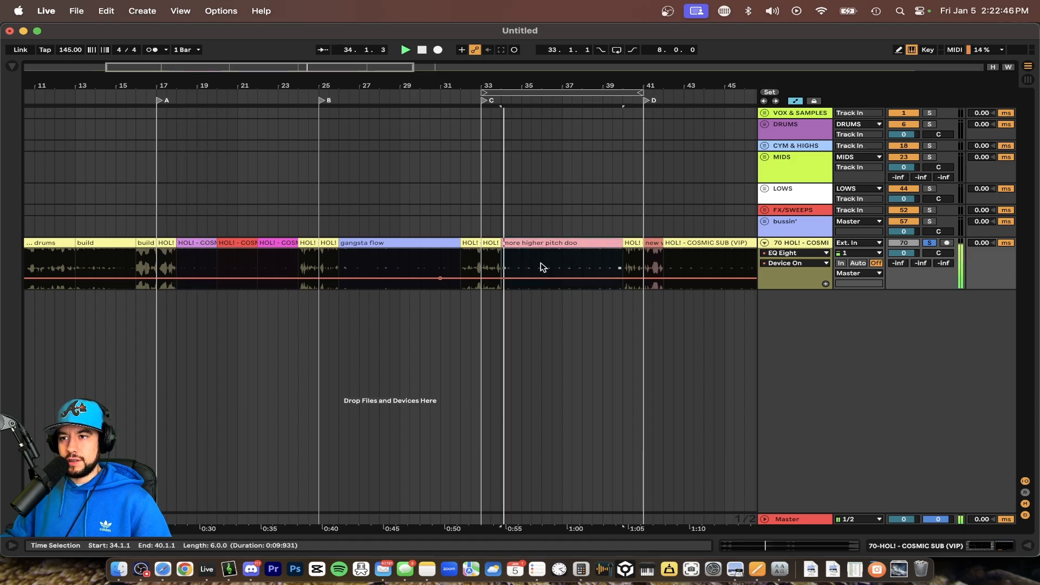
Step: Rename the pink clip starting at 34.1.1 "lower pitch" and play it from its start
scroll(541, 267, "up", 5)
left_click(477, 241)
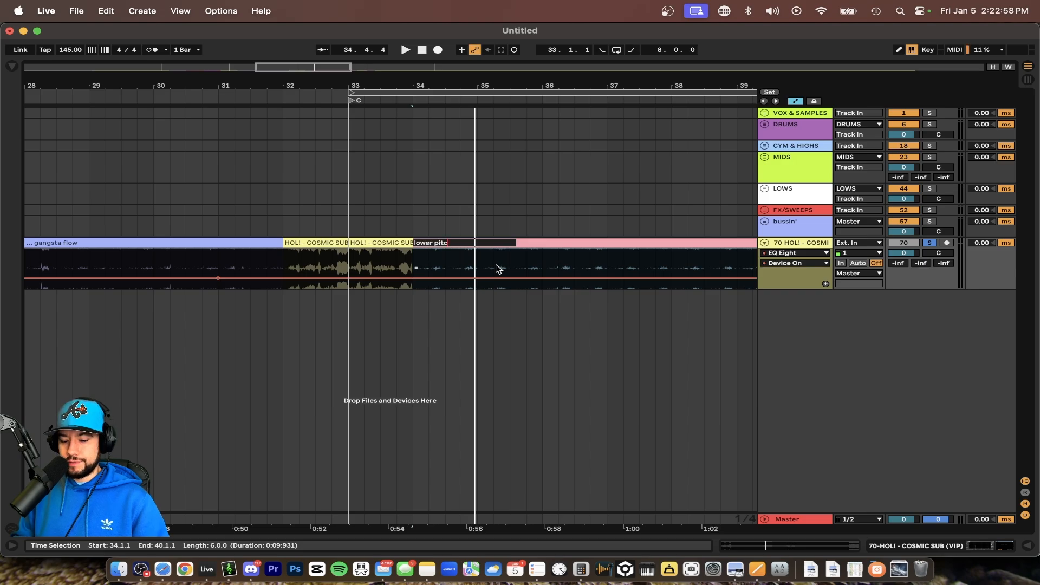
scroll(498, 269, "down", 5)
key("space")
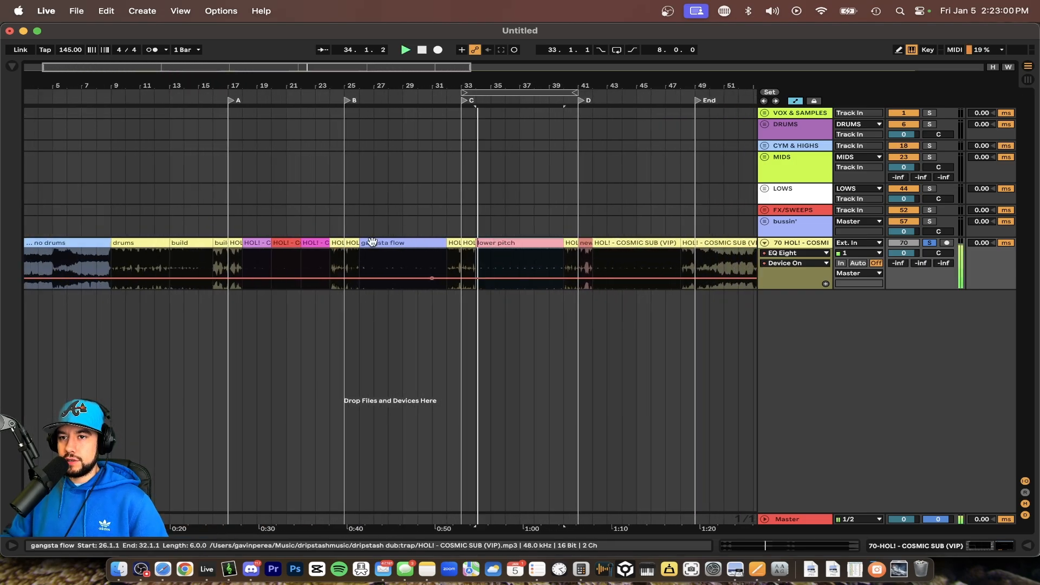
Step: Play the "gangsta flow" clip from 26.1.1 and split it at 28.1.1
key("space")
left_click(252, 242)
key("space")
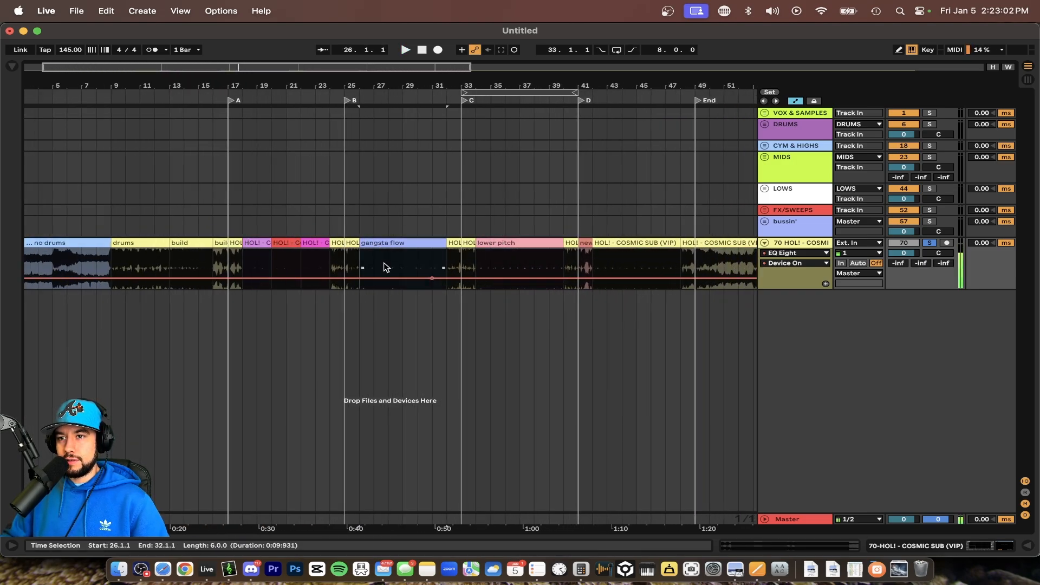
scroll(386, 267, "up", 8)
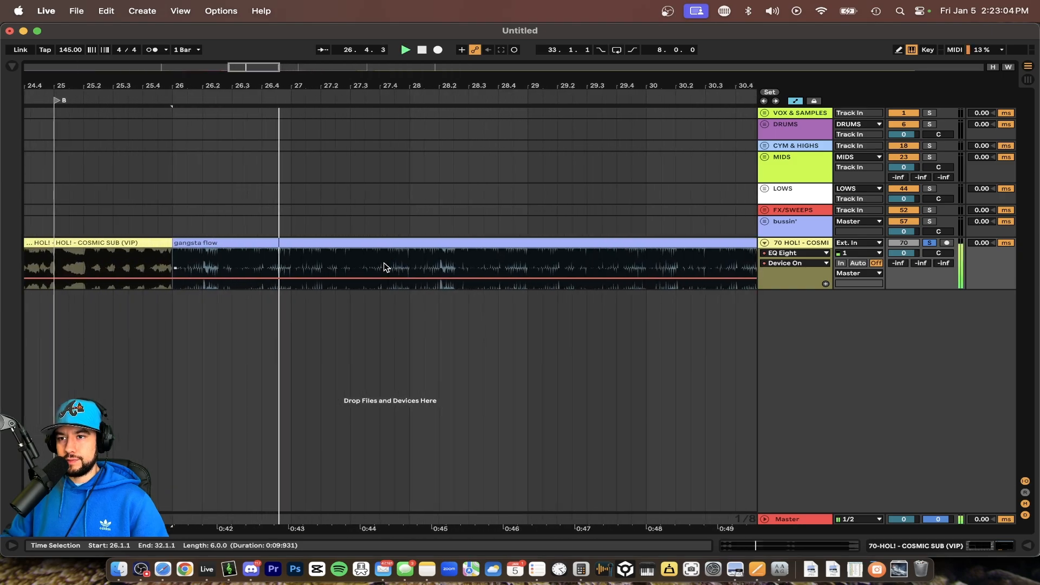
scroll(383, 266, "down", 1)
left_click(395, 263)
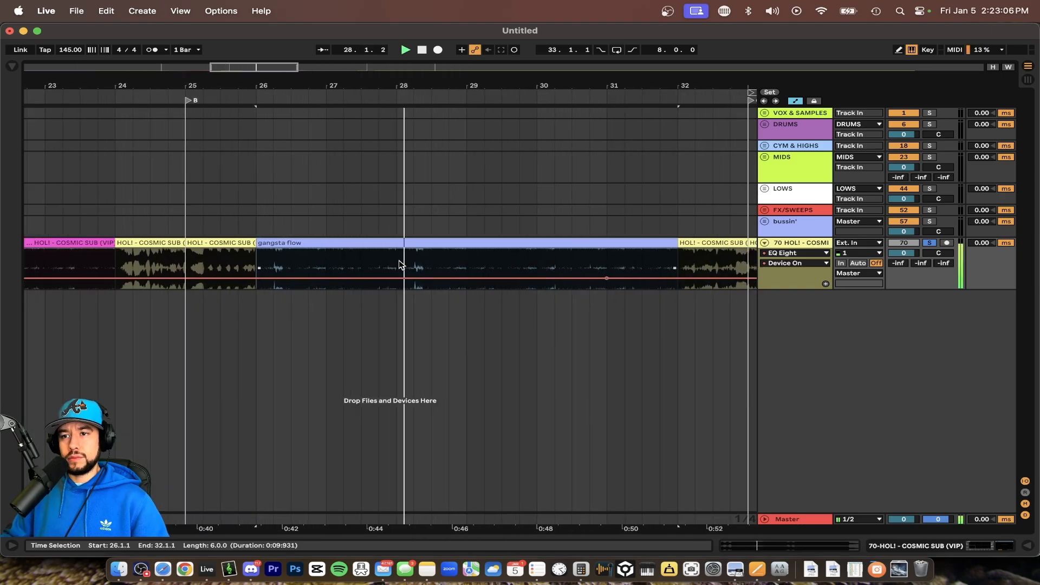
key("cmd+e")
Step: Compare the openings of the two "gangsta flow" clips at 26.1.1 and 28.1.1 by ear
scroll(395, 263, "up", 2)
left_click(180, 263)
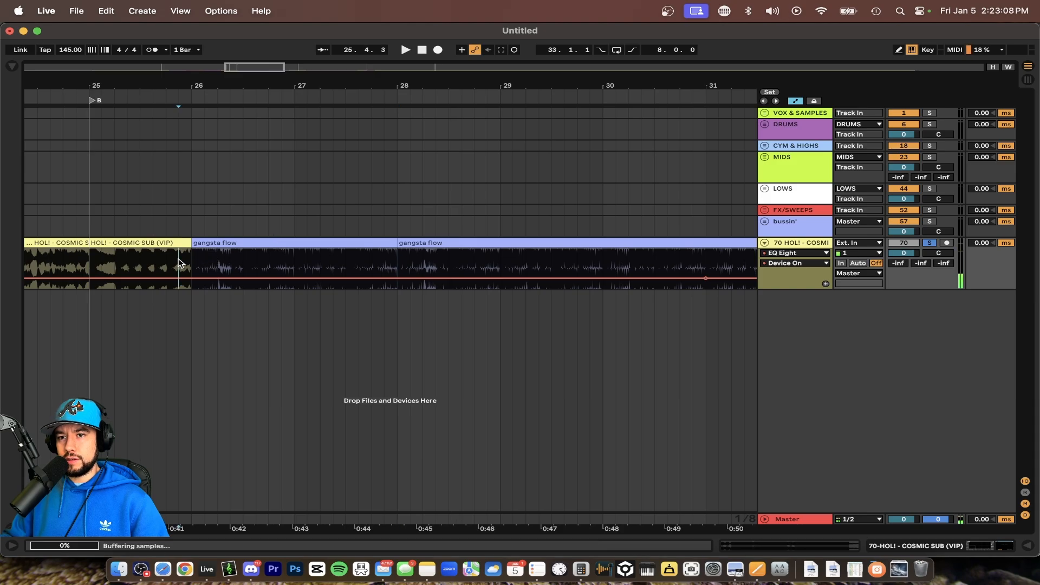
left_click(193, 265)
key("space")
key("space")
left_click(399, 262)
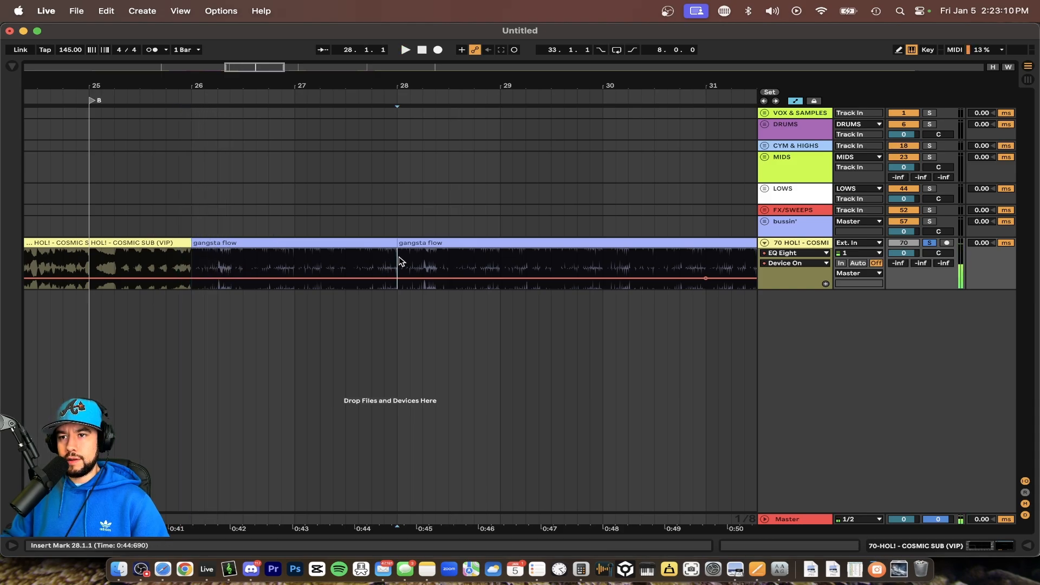
left_click(382, 243)
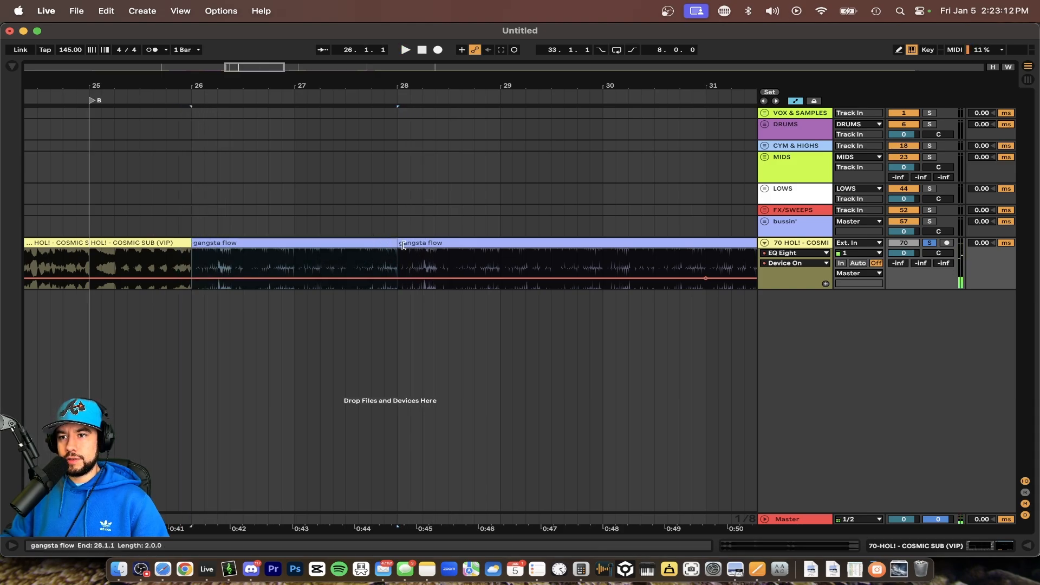
Step: Play the second "gangsta flow" clip from 28.1.1 and split it at 30.1.1
left_click(406, 264)
key("space")
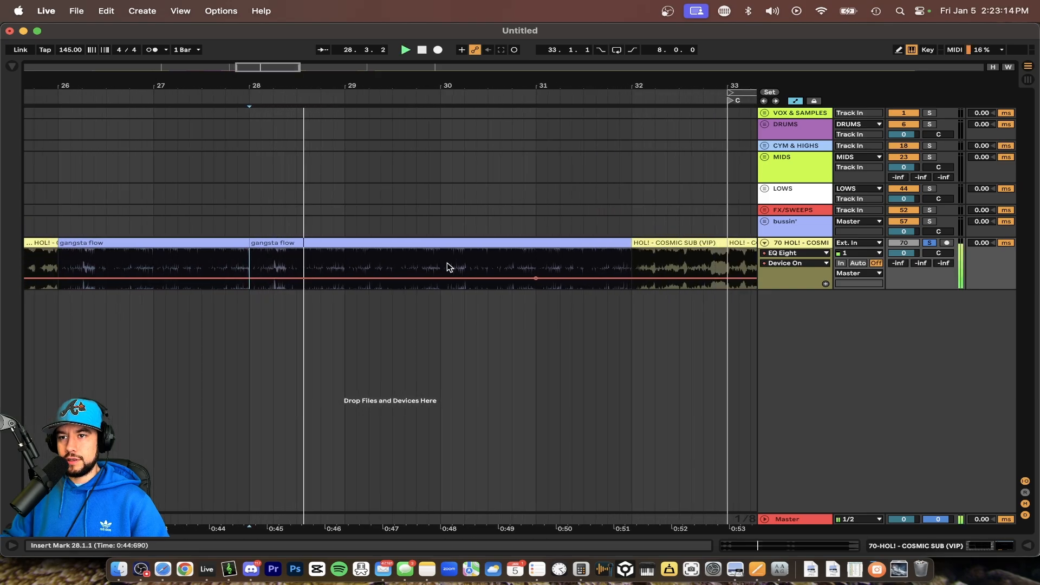
scroll(431, 258, "right", 1)
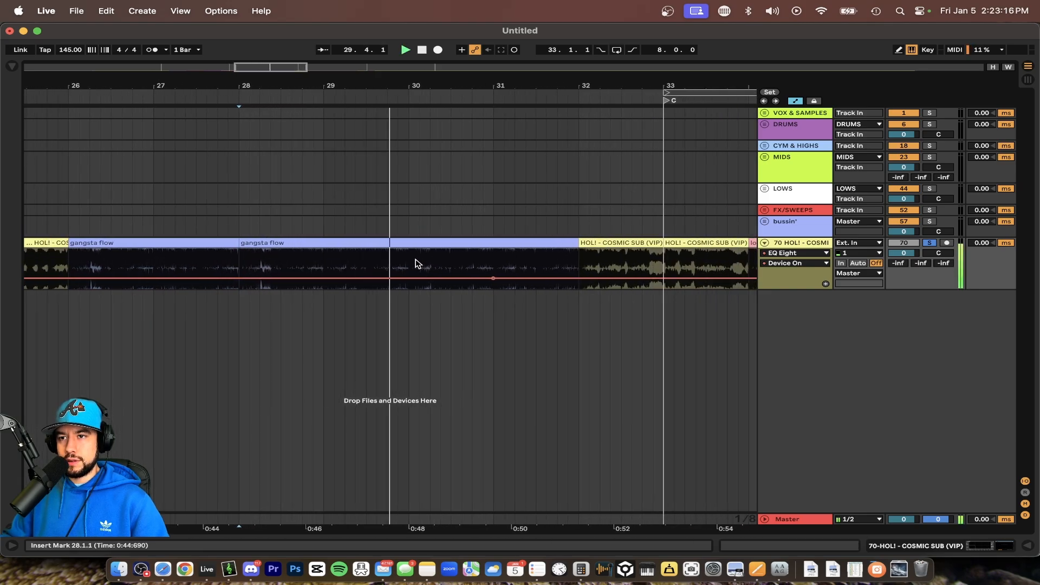
left_click(411, 262)
key("super+e")
scroll(443, 264, "down", 5)
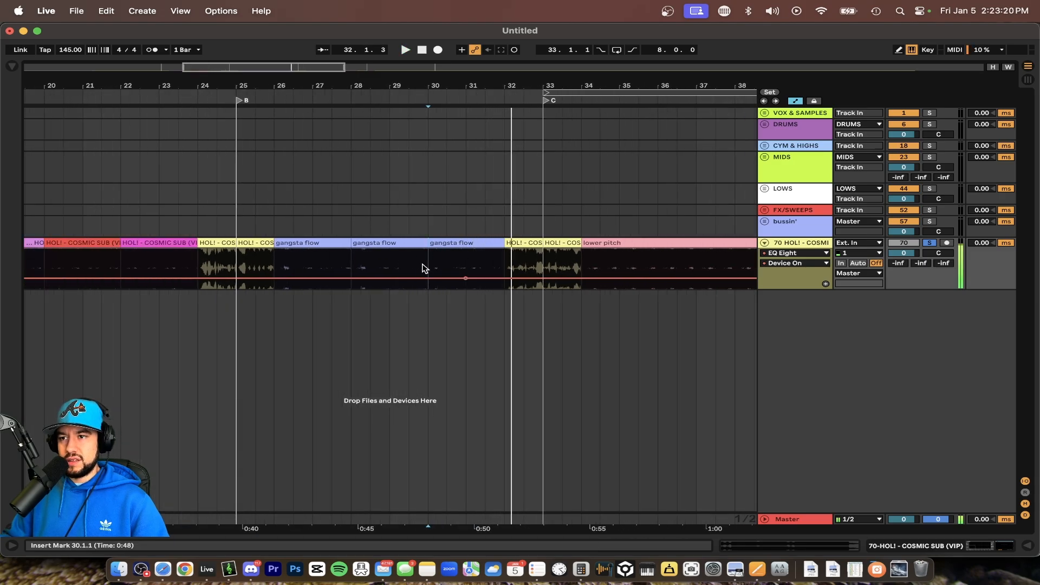
Step: Compare the first half bar of the "gangsta flow" clip at 30.1.1 with the opening of the one at 28.1.1
scroll(446, 256, "up", 5)
left_click_drag(389, 264, 444, 262)
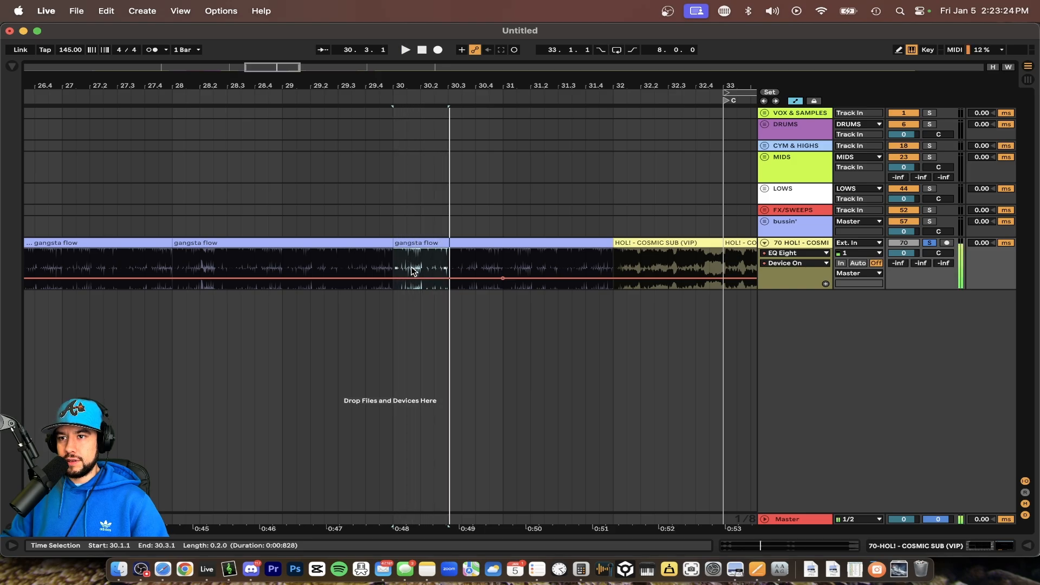
left_click(173, 265)
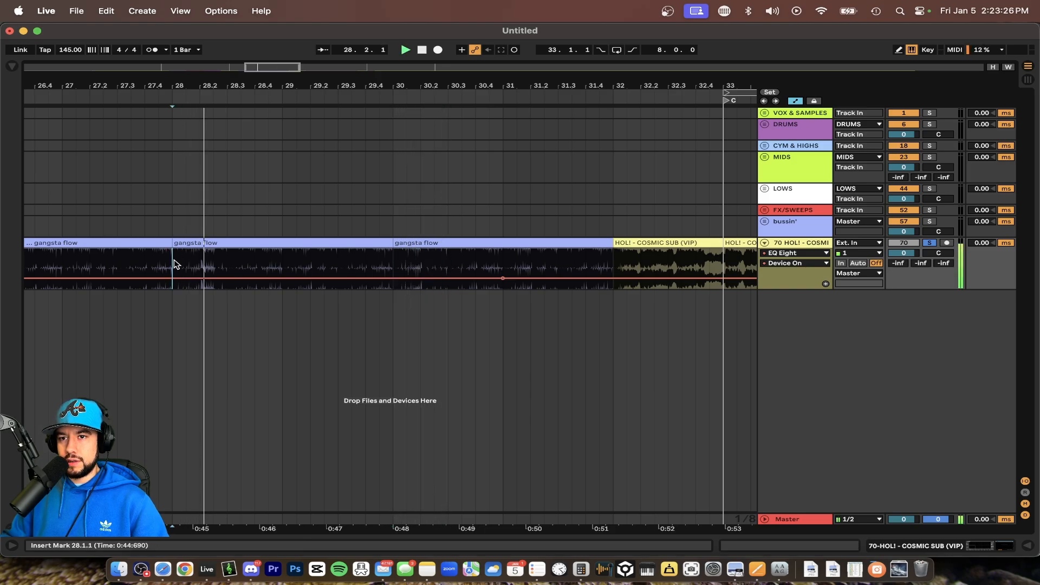
key("space")
scroll(189, 268, "left", 5)
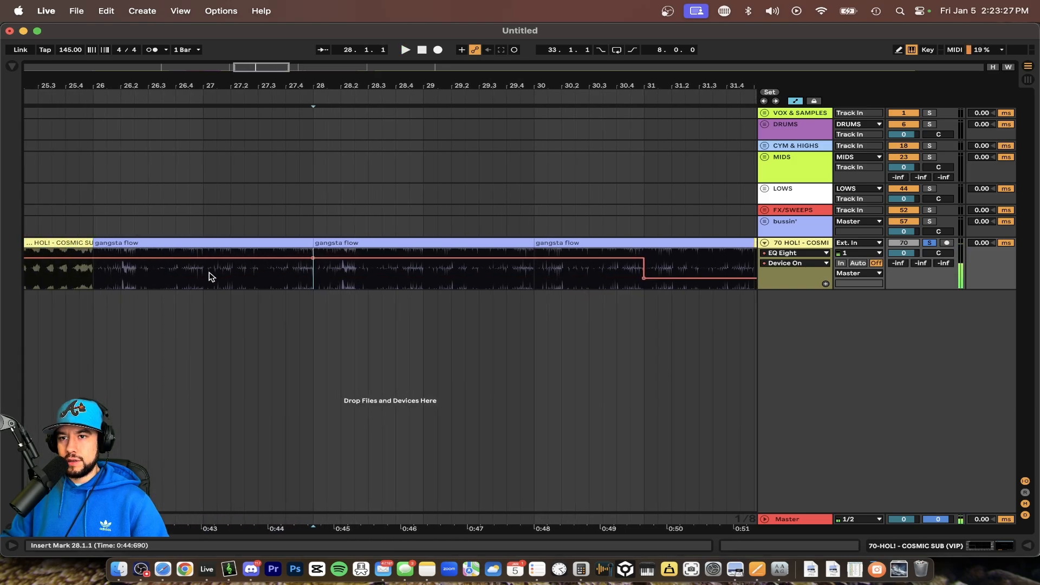
scroll(564, 245, "down", 2)
right_click(561, 245)
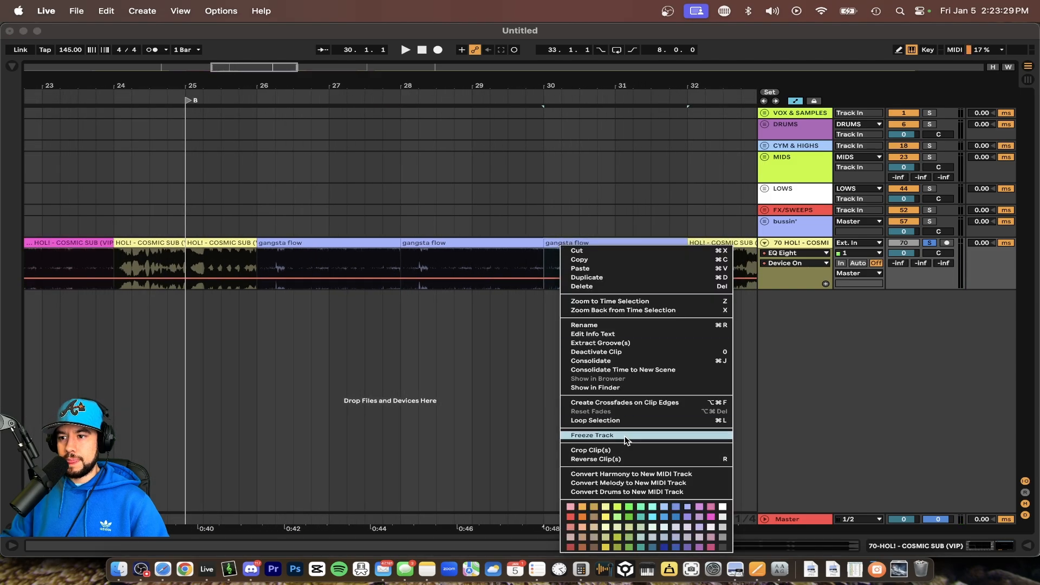
left_click(643, 505)
right_click(489, 245)
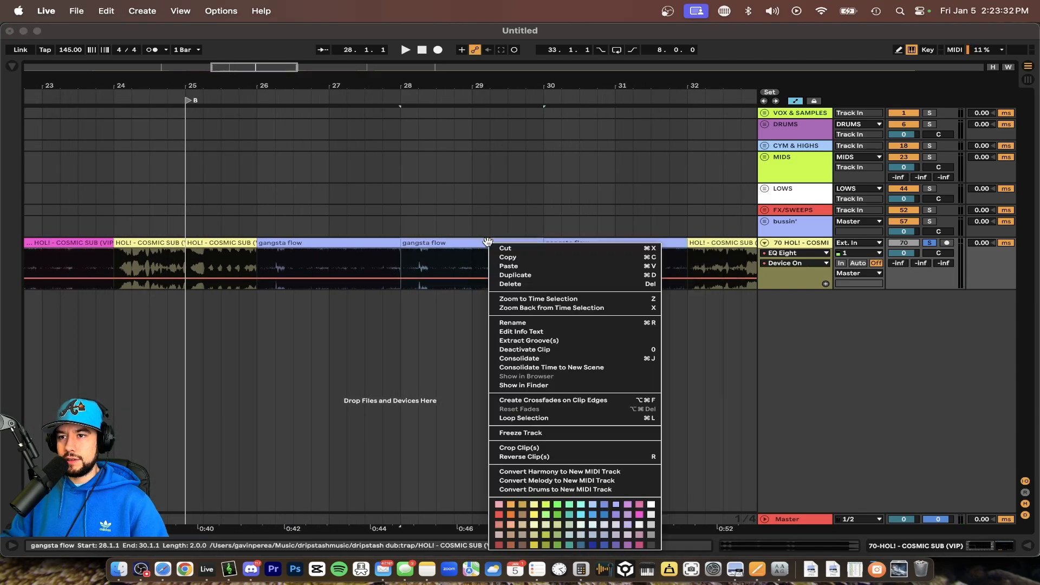
left_click(497, 500)
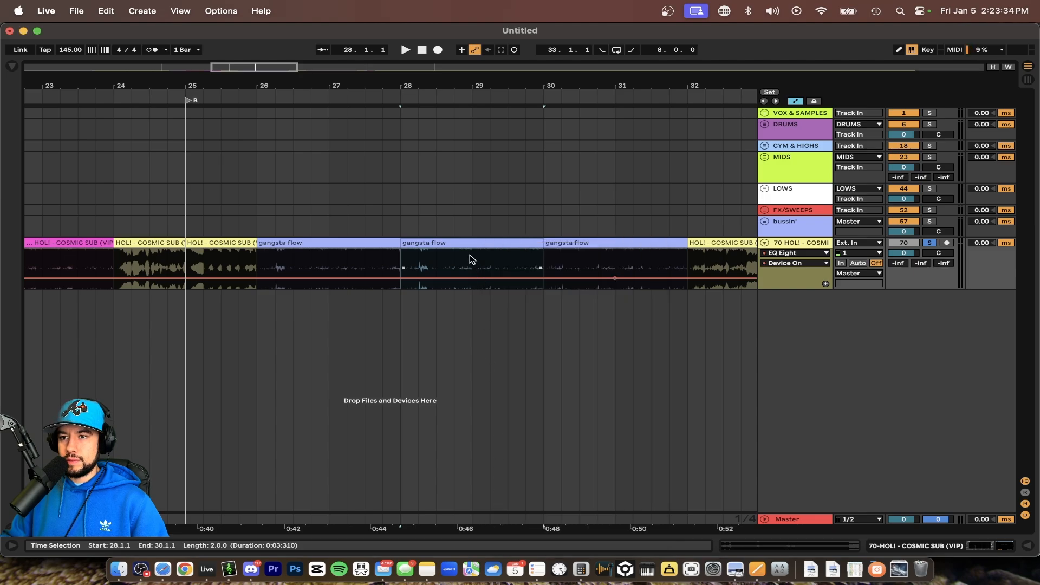
Step: Colour the middle "gangsta flow" clip, from 28.1.1 to 30.1.1, dusty beige-pink
right_click(466, 245)
left_click(477, 536)
scroll(608, 296, "right", 8)
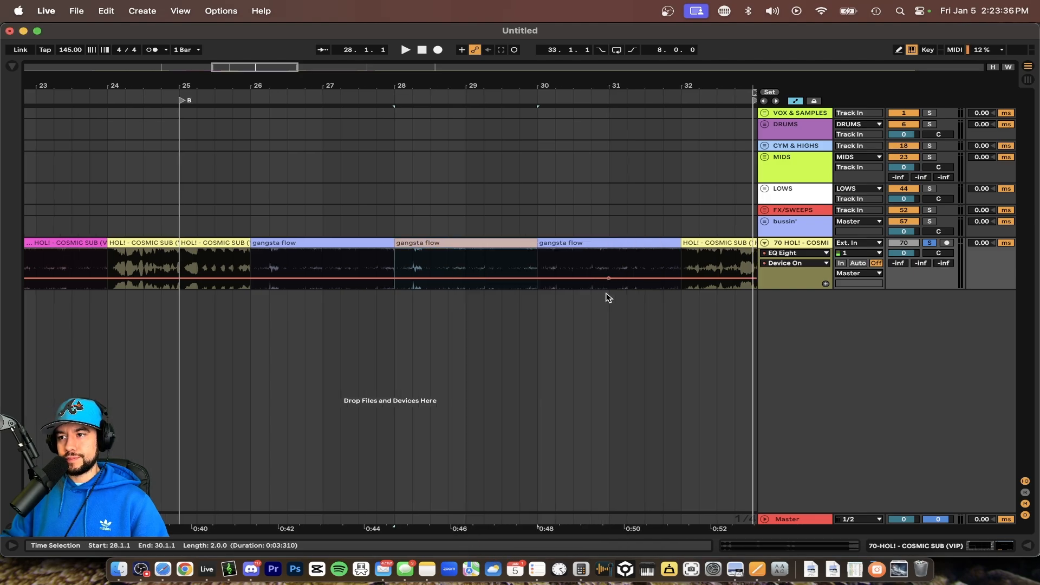
Step: Listen through the "lower pitch" clip from 34.1.1 to find where its pattern repeats, and restart it from the beginning
scroll(608, 296, "down", 3)
left_click(389, 264)
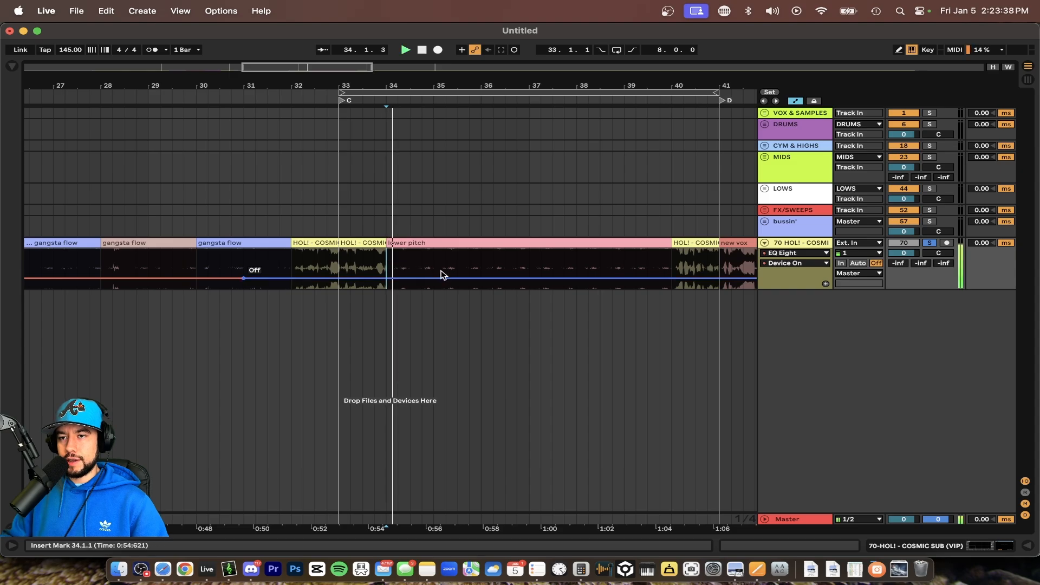
scroll(442, 274, "up", 5)
left_click(462, 268)
scroll(515, 274, "right", 3)
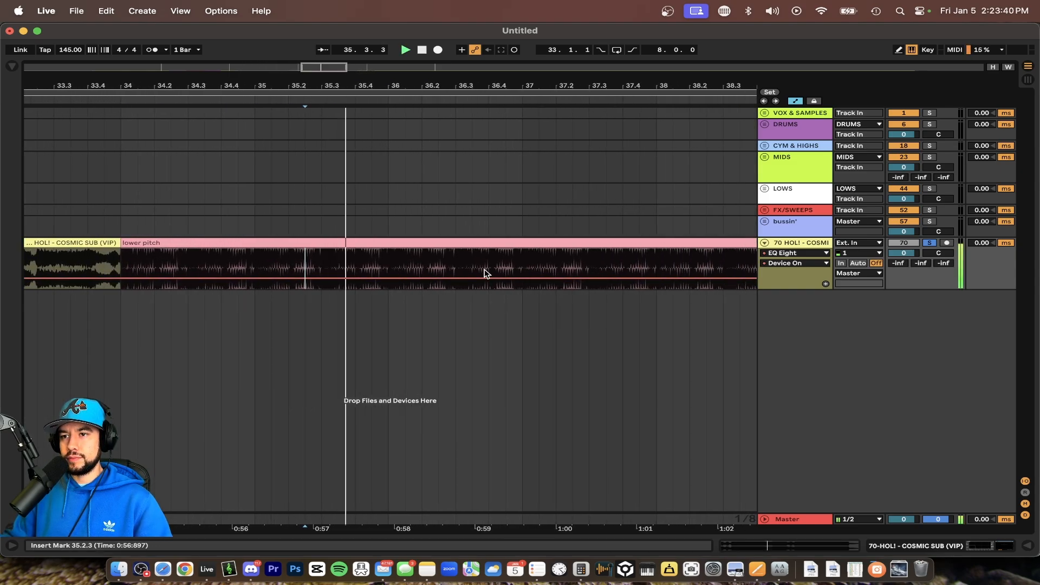
scroll(508, 263, "down", 3)
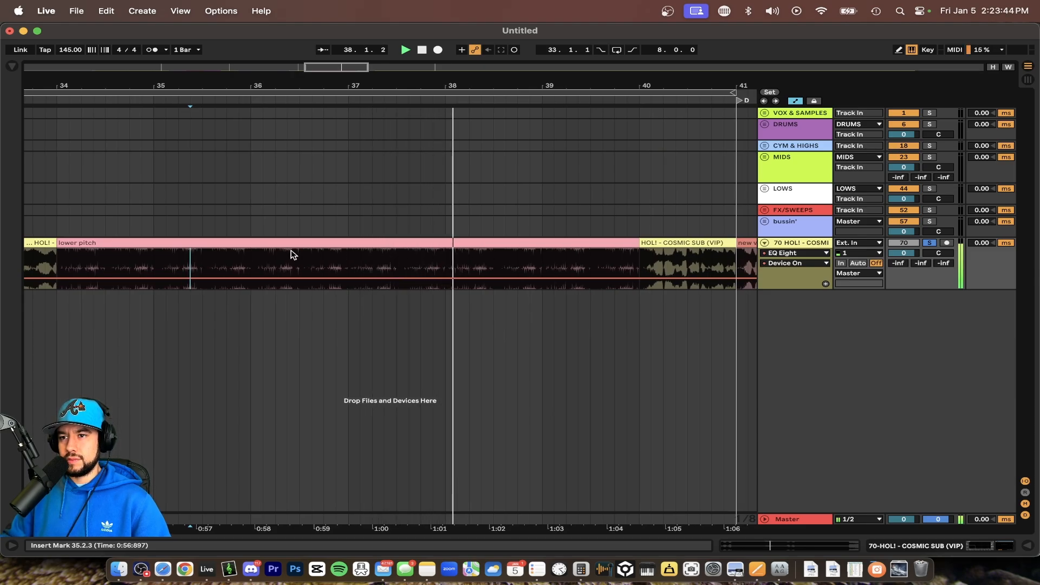
left_click(128, 281)
scroll(268, 369, "up", 5)
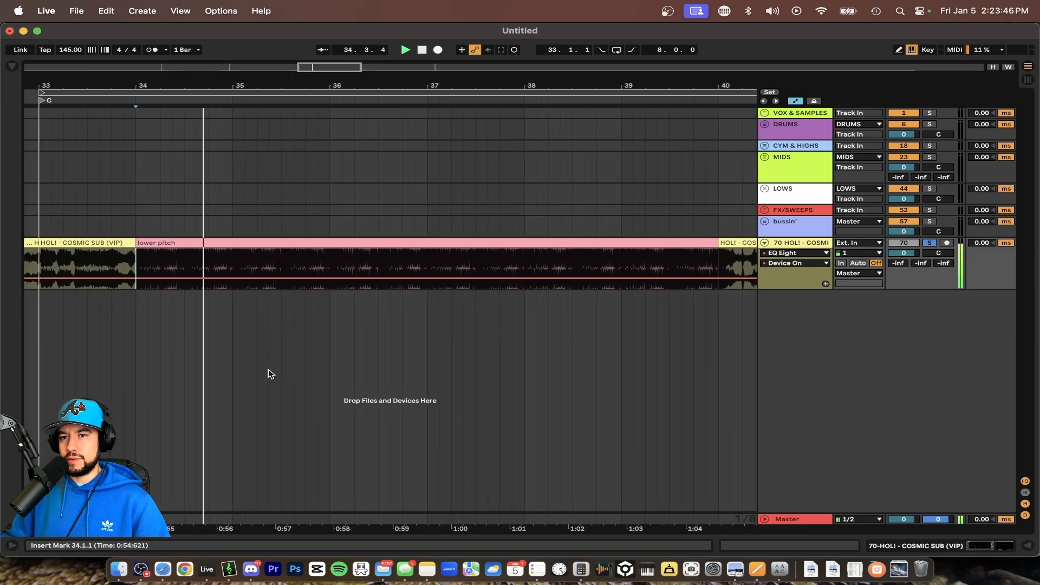
Step: Split the "lower pitch" clip at 36.1.1 and 38.1.1 into two-bar clips
left_click(376, 260)
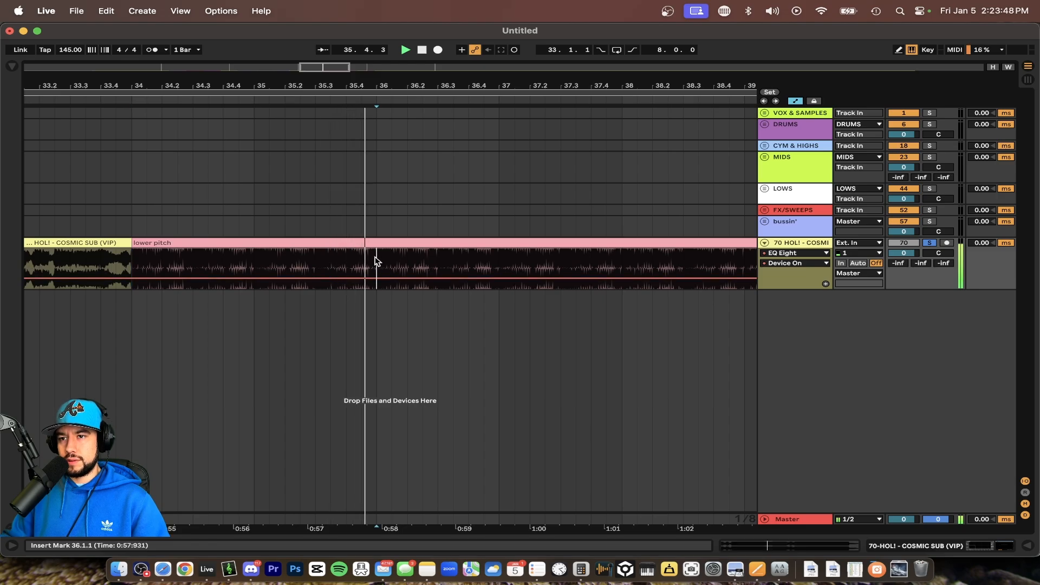
key("super+e")
scroll(303, 256, "down", 3)
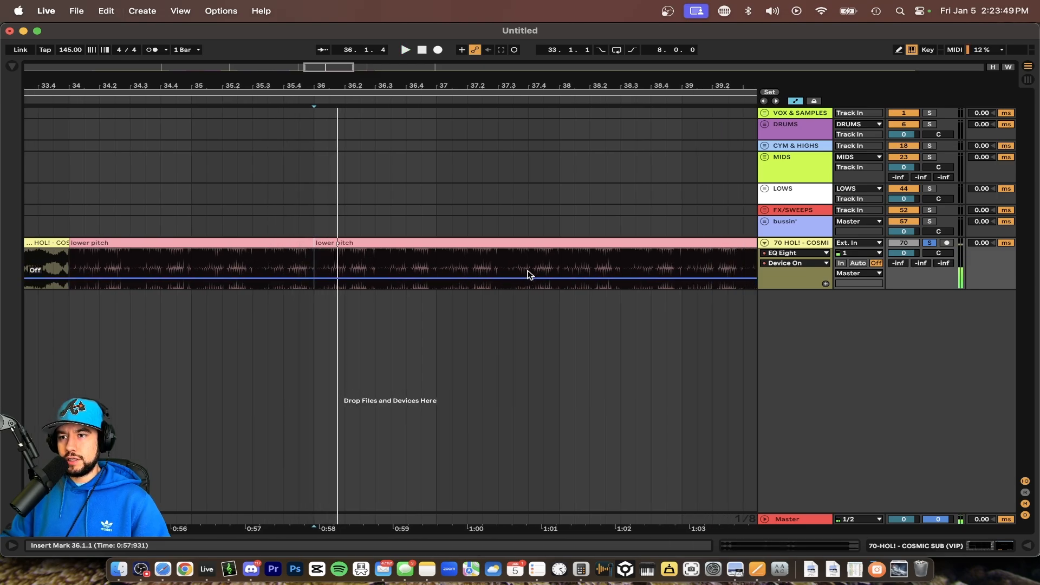
left_click(499, 252)
key("super+e")
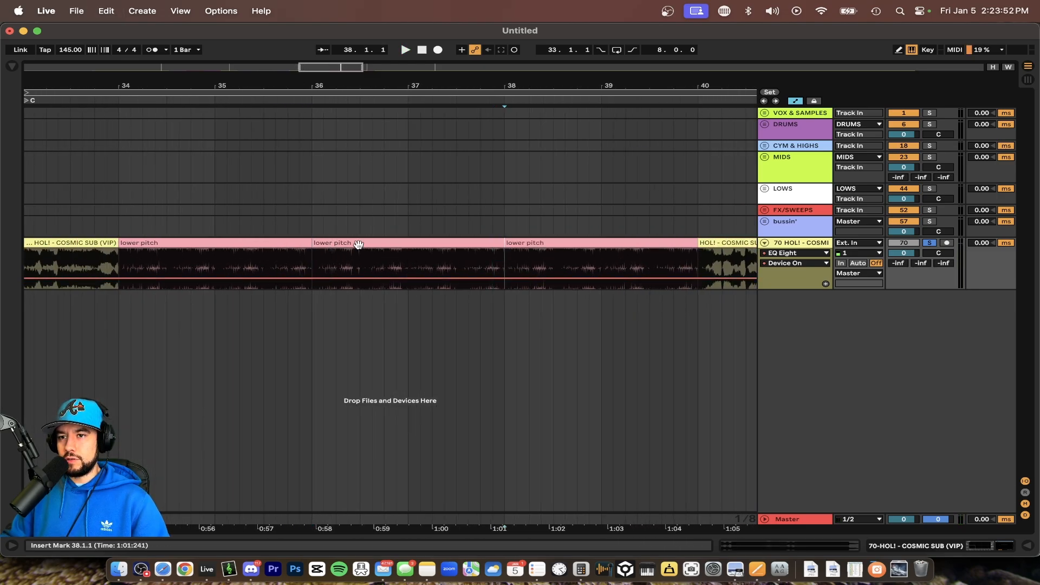
Step: Split the first two-bar "lower pitch" clip at 35.3.1 and colour its last half bar blue
left_click(242, 266)
key("space")
scroll(268, 267, "up", 3)
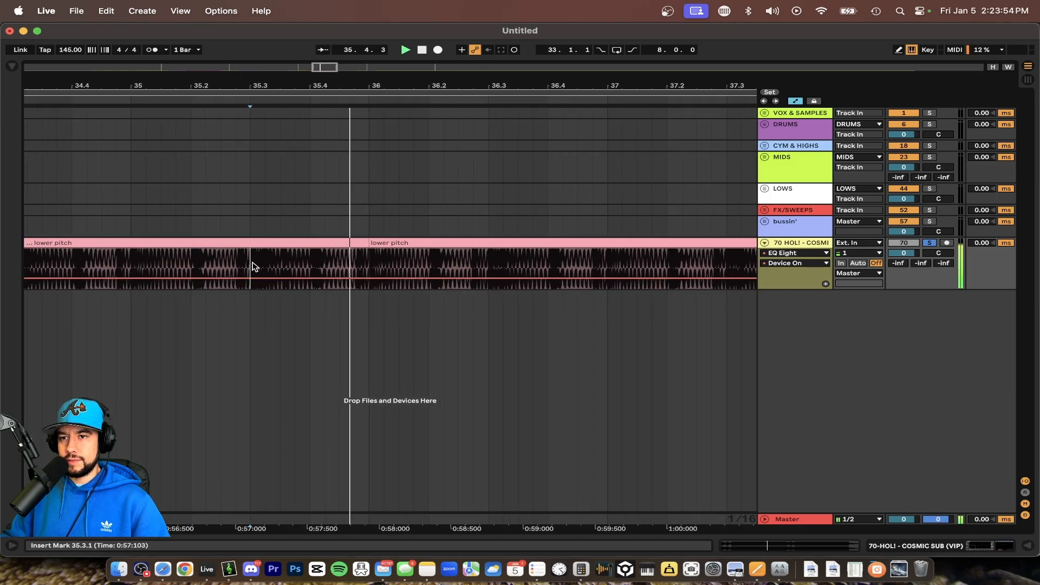
key("super+e")
left_click(305, 242)
key("space")
scroll(305, 243, "down", 3)
right_click(306, 243)
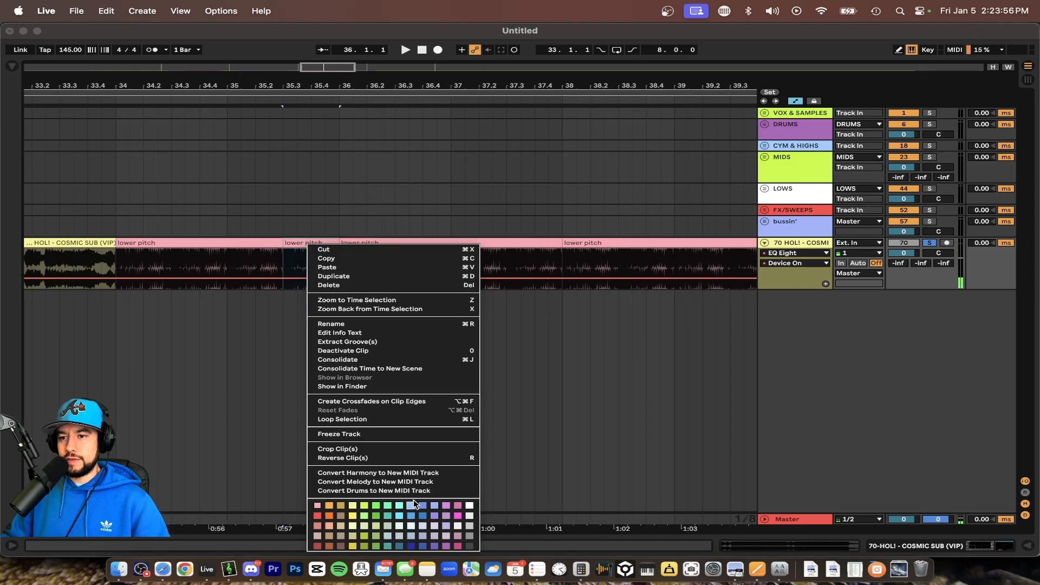
left_click(433, 506)
Step: Split the second two-bar "lower pitch" clip at 37.3.1 and colour its last half bar blue
scroll(450, 308, "down", 3)
left_click(421, 262)
key("super+e")
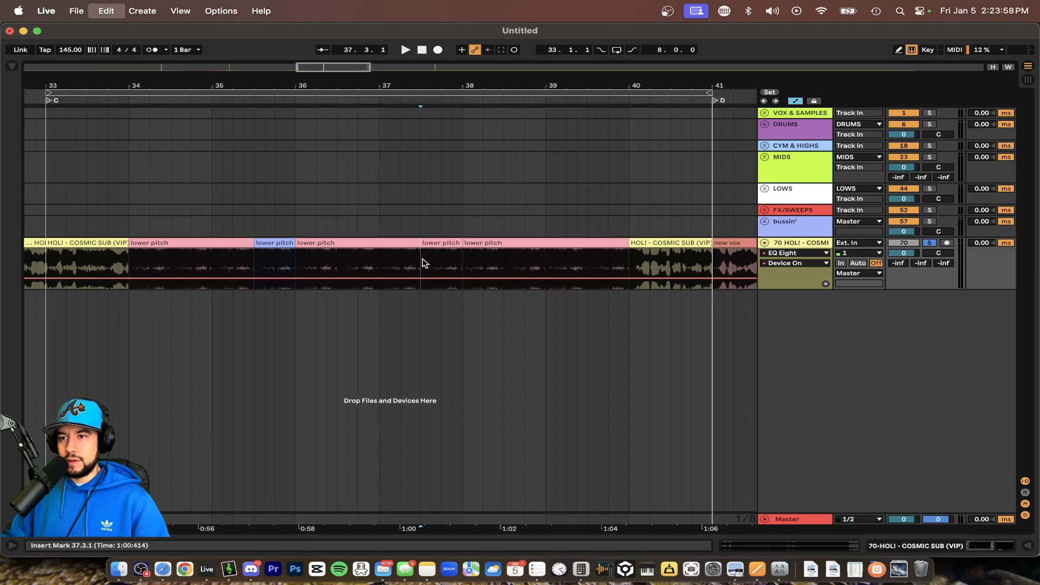
left_click(440, 242)
right_click(439, 241)
left_click(558, 506)
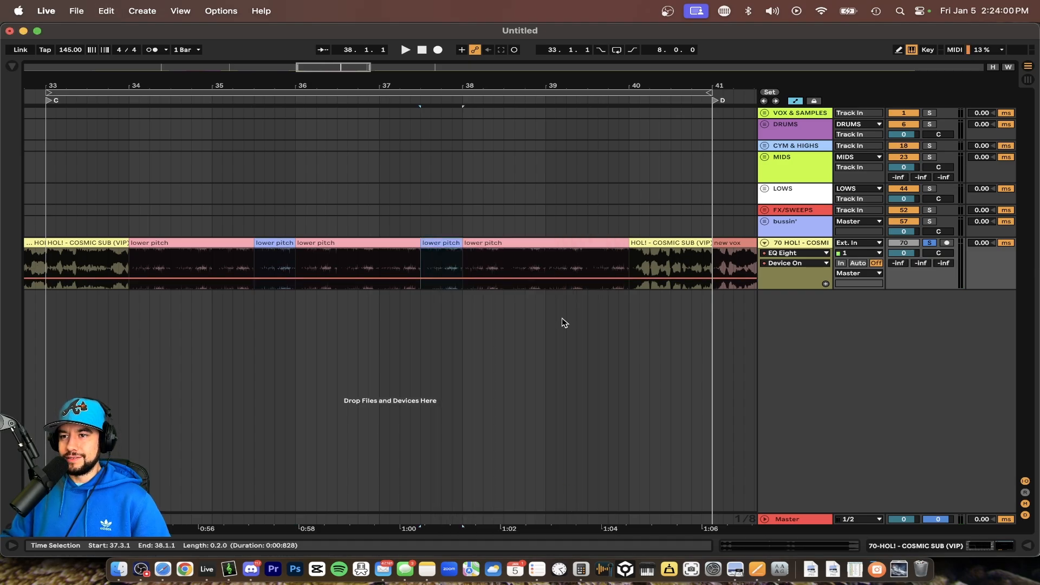
Step: Play from 37.3.1, split the third "lower pitch" clip at 39.3.1 and colour its last half bar light blue
key("space")
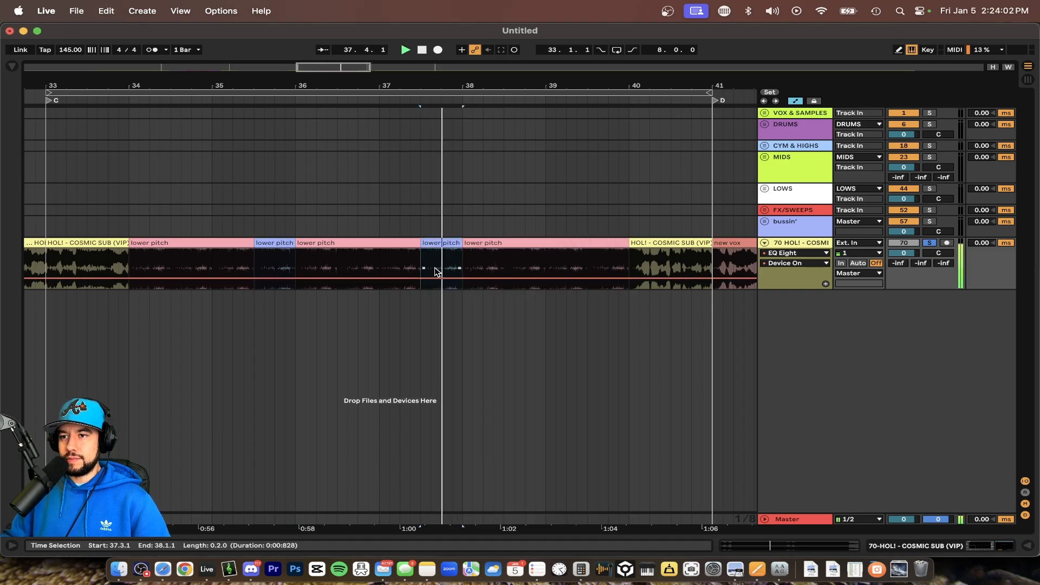
left_click(587, 263)
key("super+e")
right_click(614, 244)
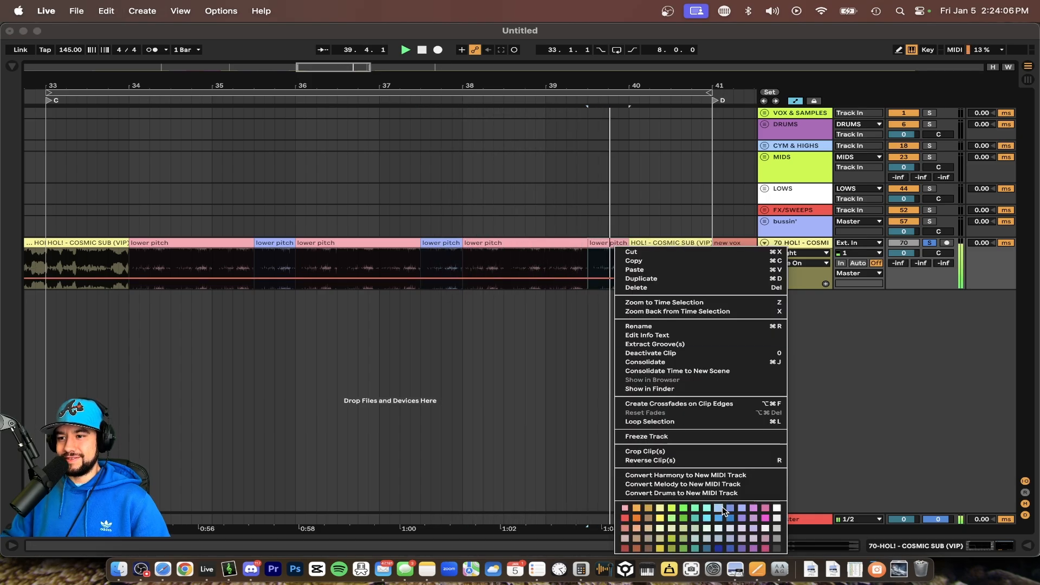
left_click(723, 506)
key("minus")
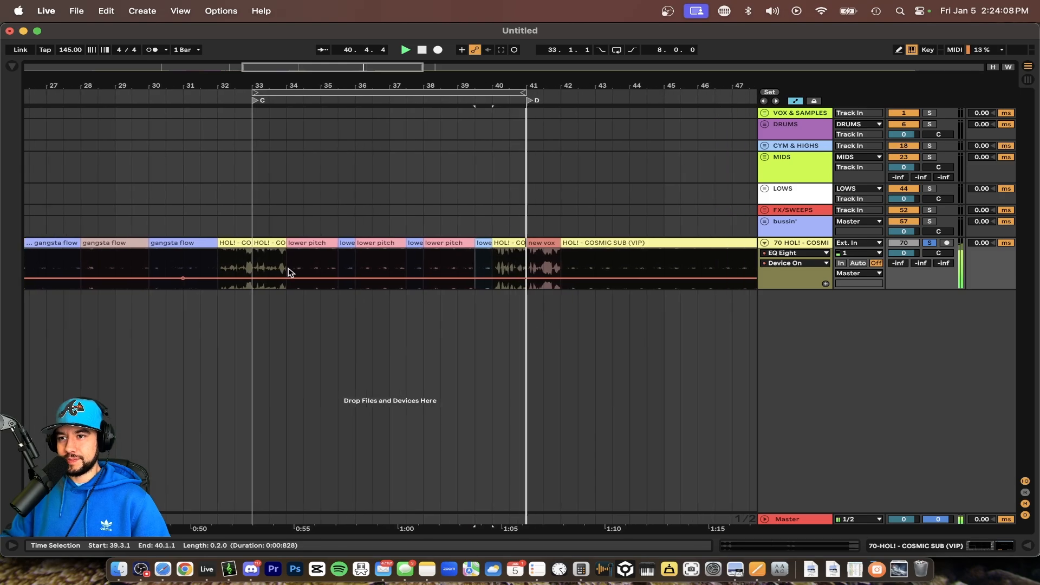
Step: Rename the six-bar clip from 42.1.1 to 48.1.1 as "similarto C"
key("minus")
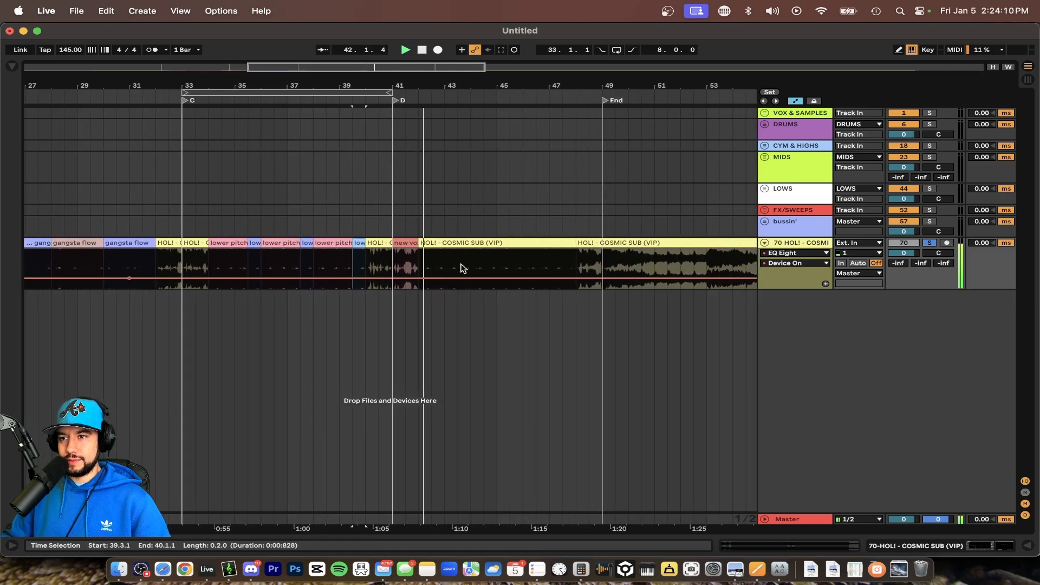
scroll(471, 263, "up", 3)
scroll(396, 237, "left", 2)
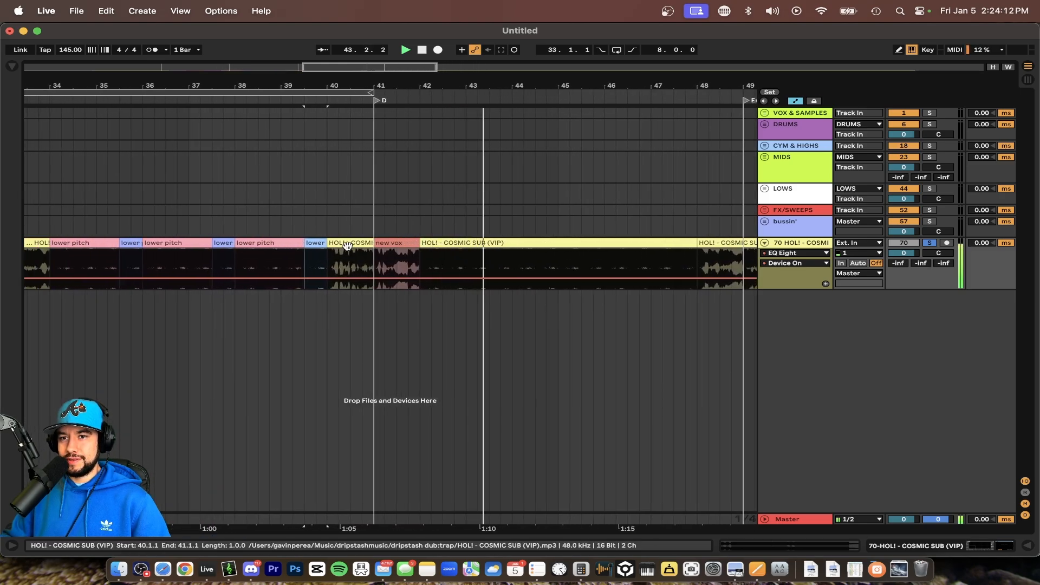
scroll(348, 246, "left", 2)
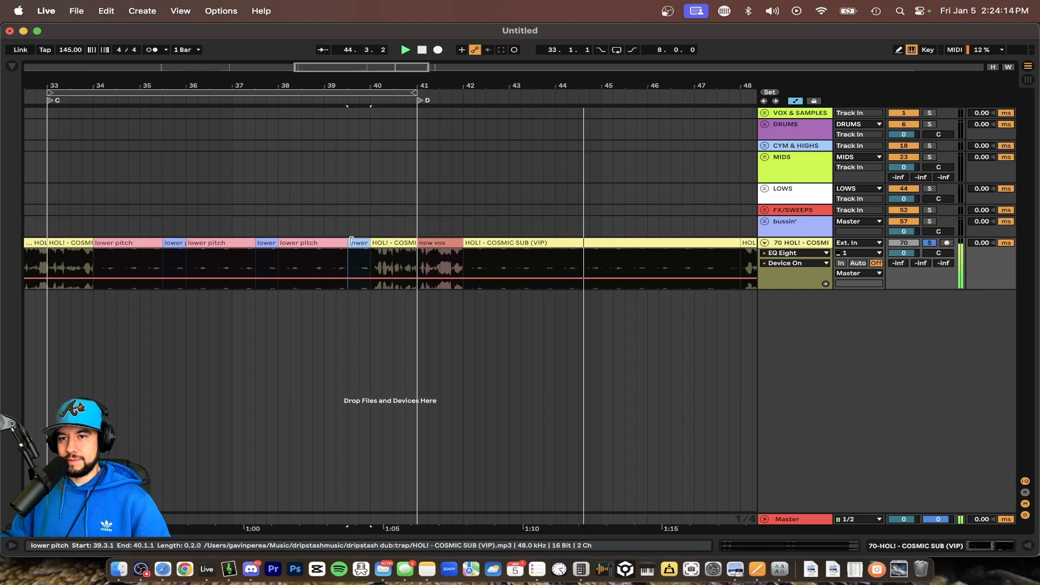
scroll(503, 245, "right", 3)
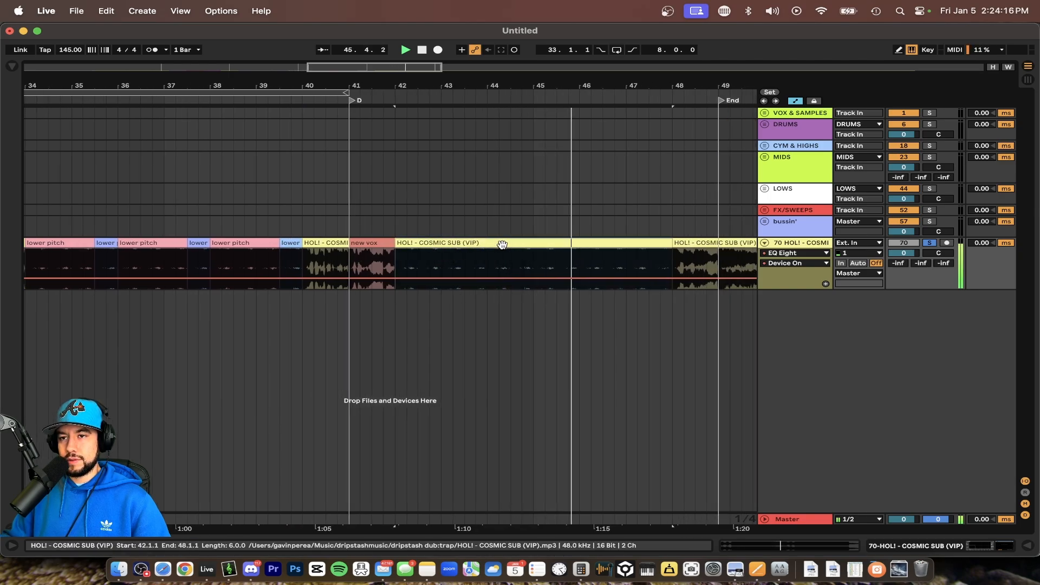
scroll(502, 245, "down", 3)
left_click(455, 244)
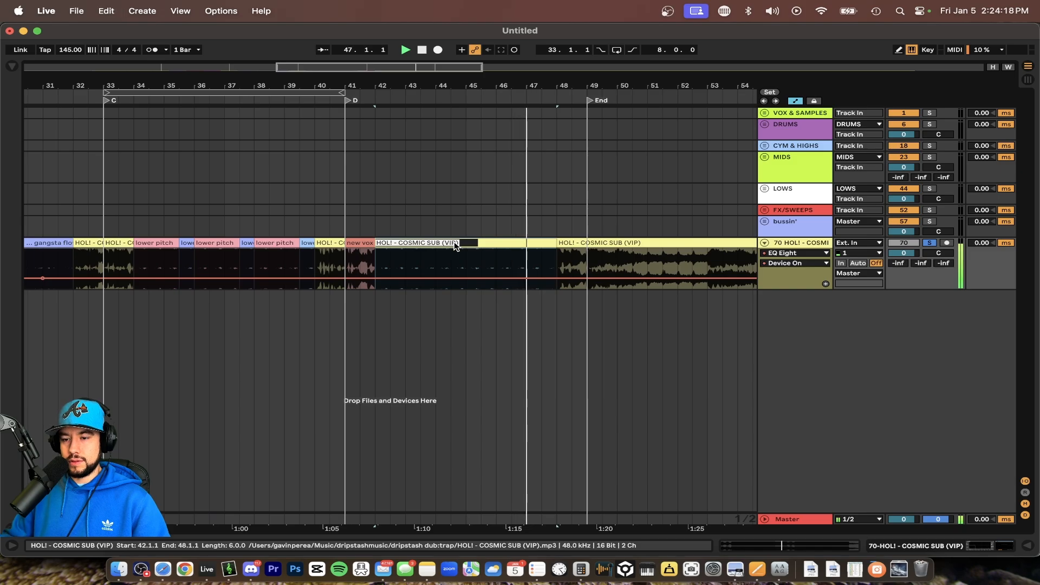
type("siliar to")
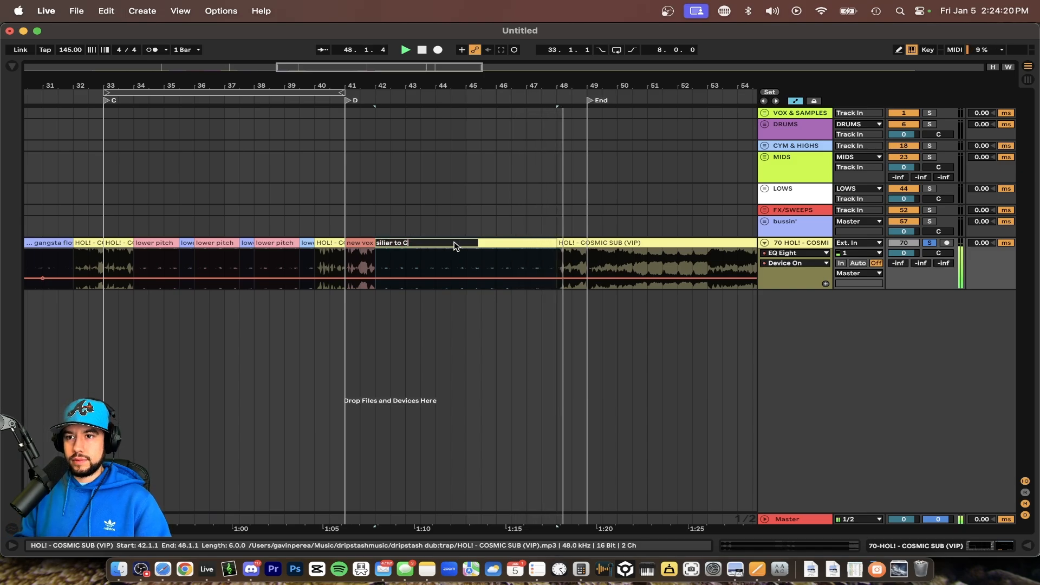
type(" C")
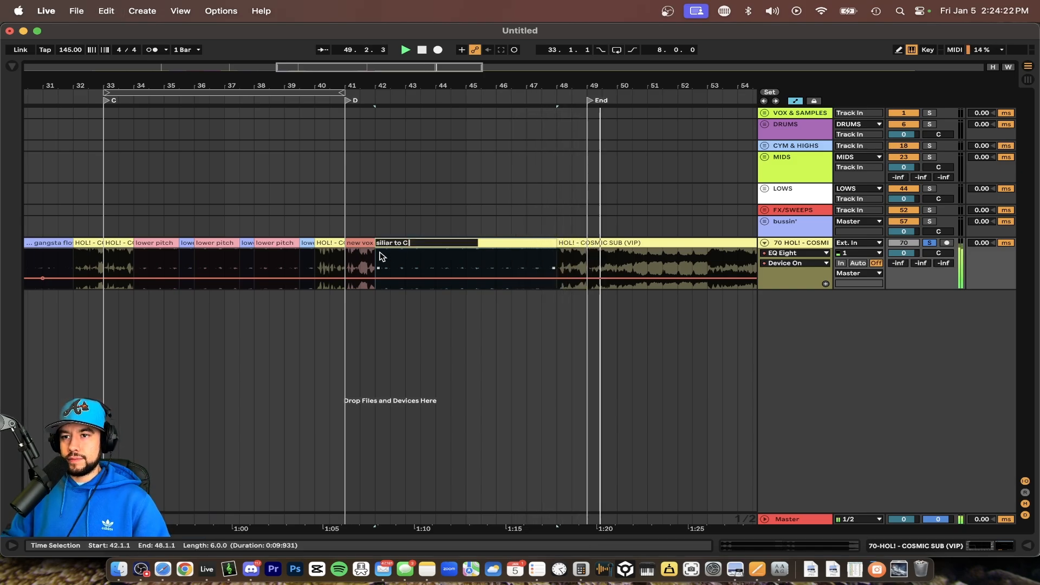
left_click(386, 243)
key("BackSpace")
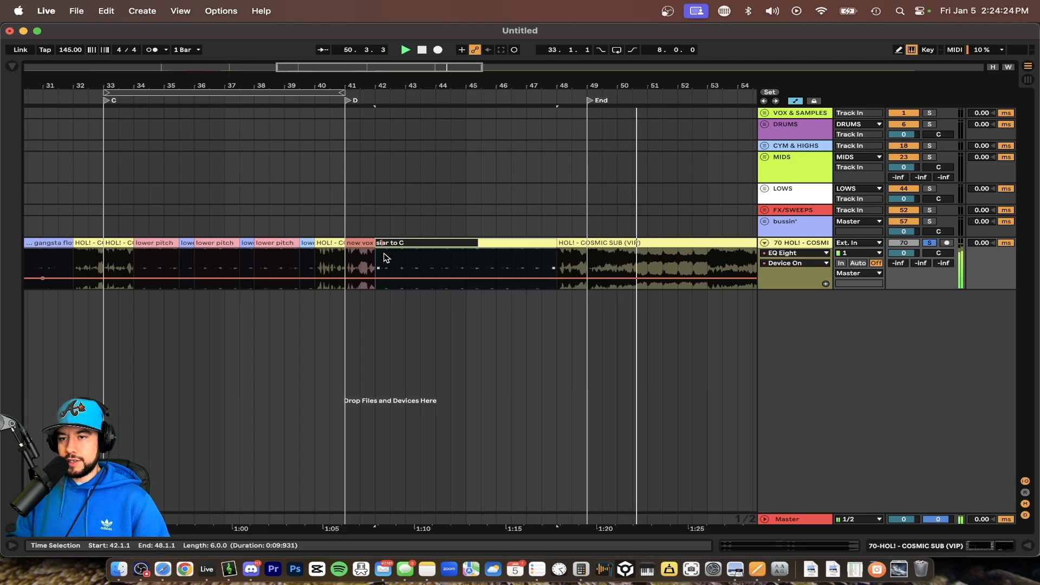
key("Return")
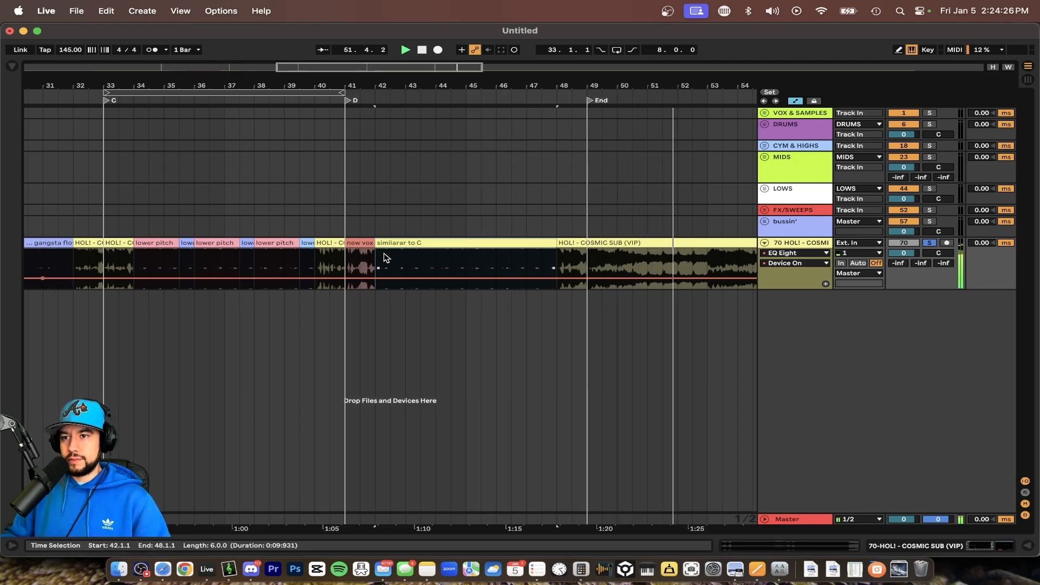
left_click(407, 244)
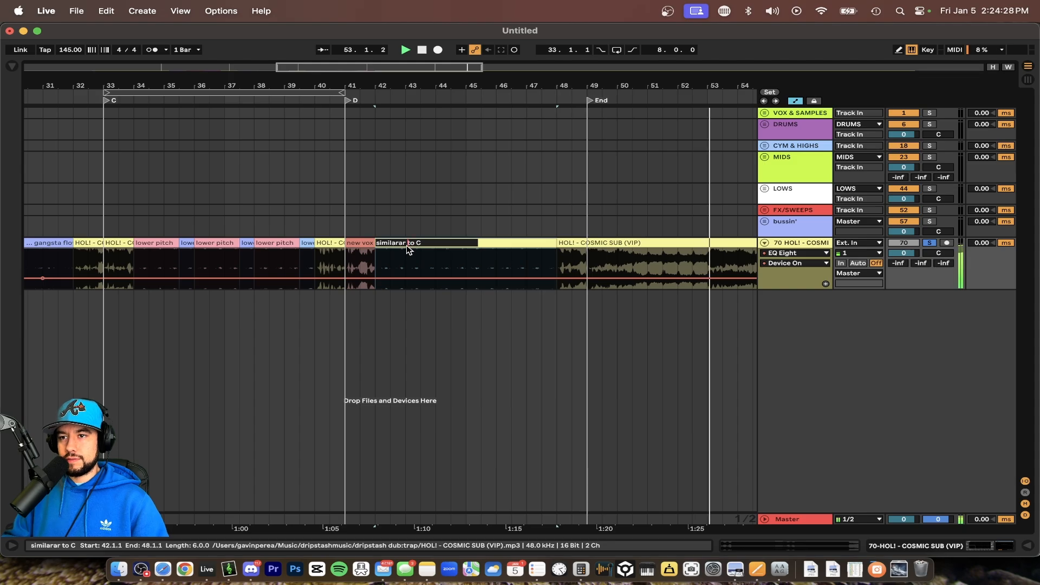
key("BackSpace")
key("BackSpace")
key("BackSpace")
key("Return")
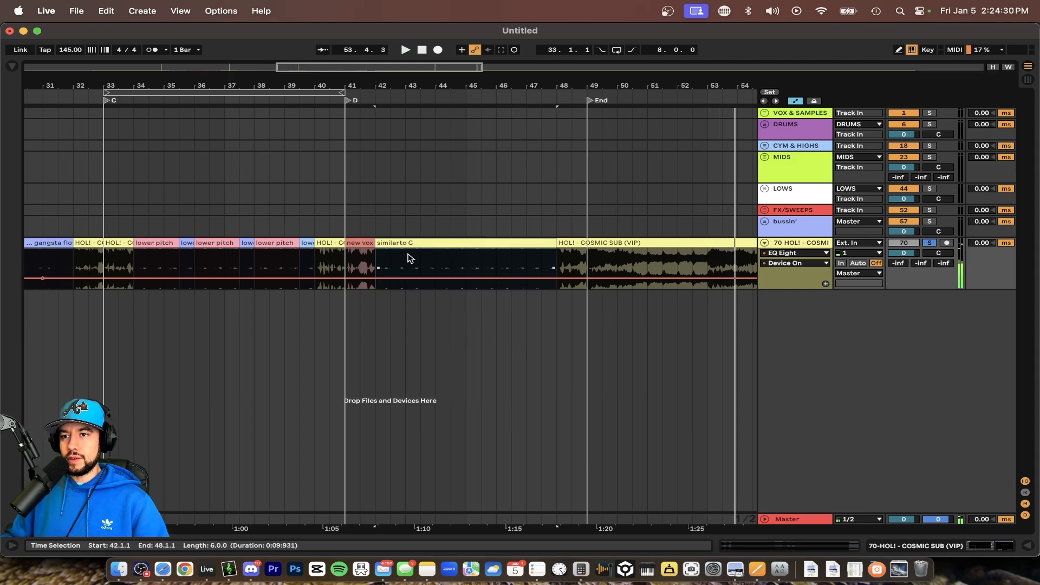
Step: Colour the "similarto C" clip white and deselect it
right_click(417, 250)
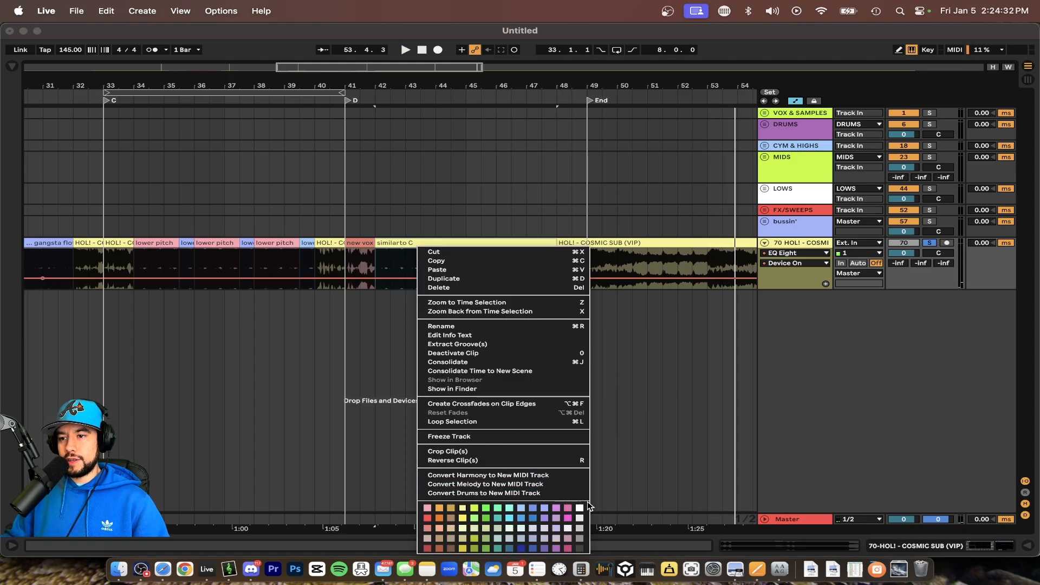
left_click(579, 507)
left_click(552, 352)
scroll(550, 349, "down", 10)
scroll(199, 272, "up", 5)
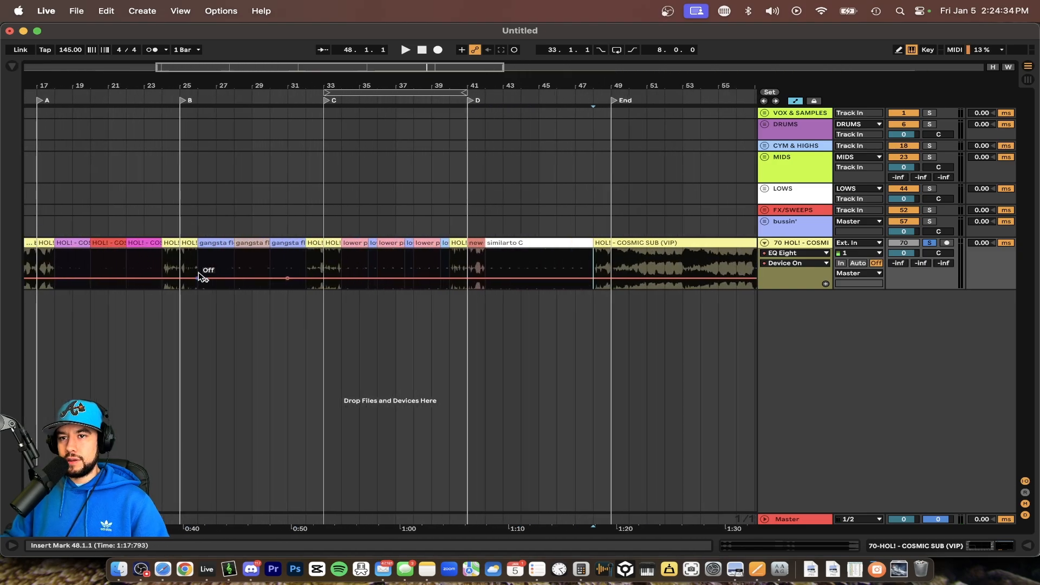
Step: Review the coloured clips in sections A to D, including the one-bar clip at 24.1.1, and their place in the whole arrangement
scroll(211, 272, "left", 3)
scroll(227, 272, "down", 1)
left_click(131, 219)
scroll(122, 165, "up", 1)
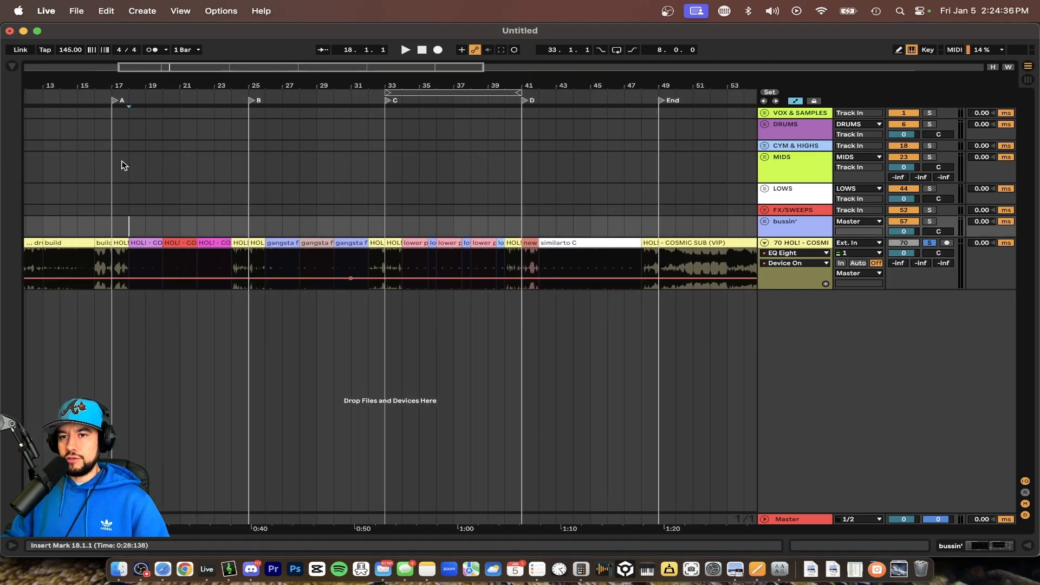
scroll(116, 202, "up", 4)
scroll(253, 245, "up", 3)
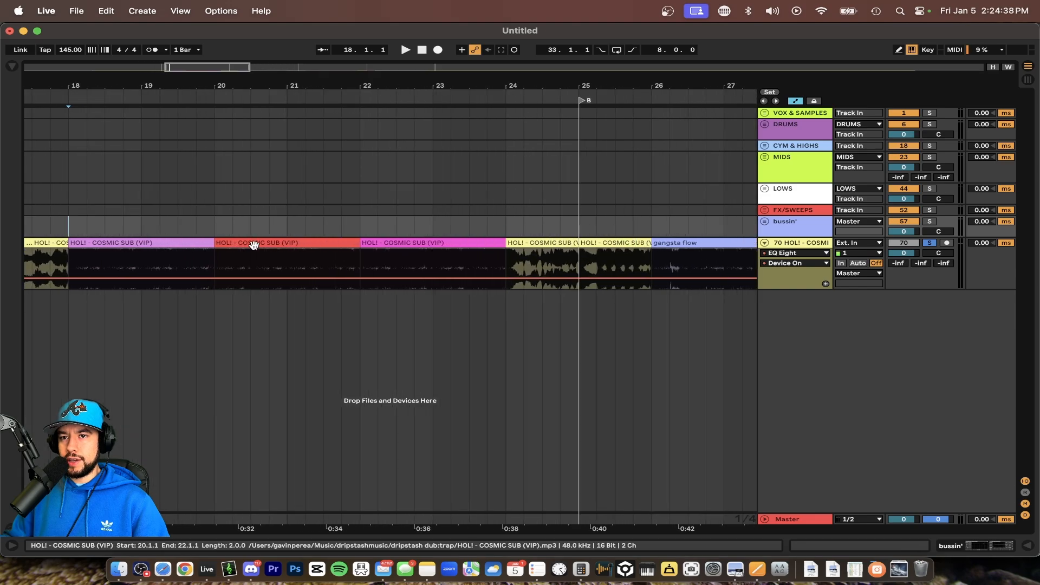
scroll(254, 244, "left", 3)
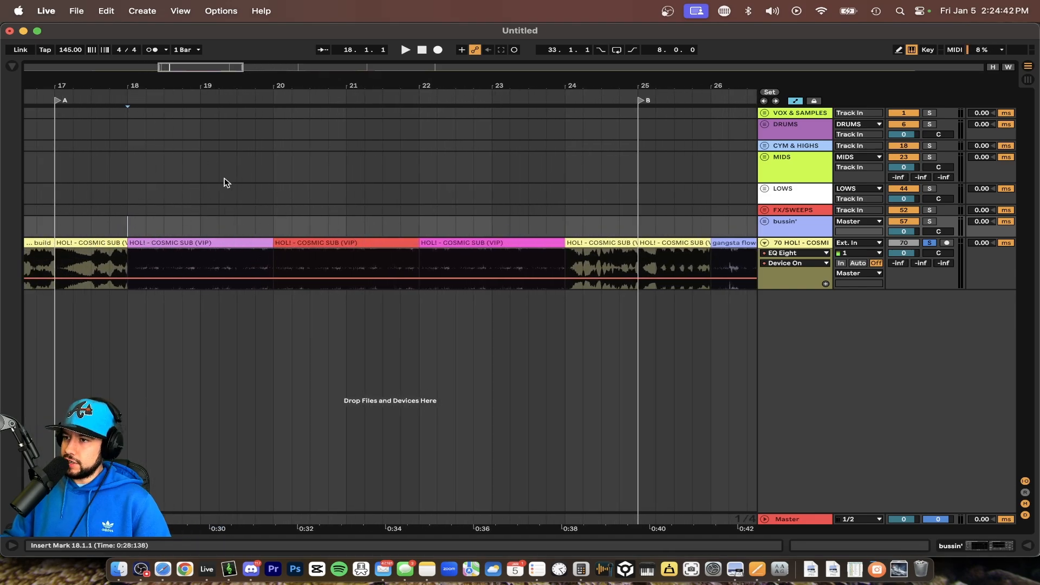
scroll(227, 182, "down", 4)
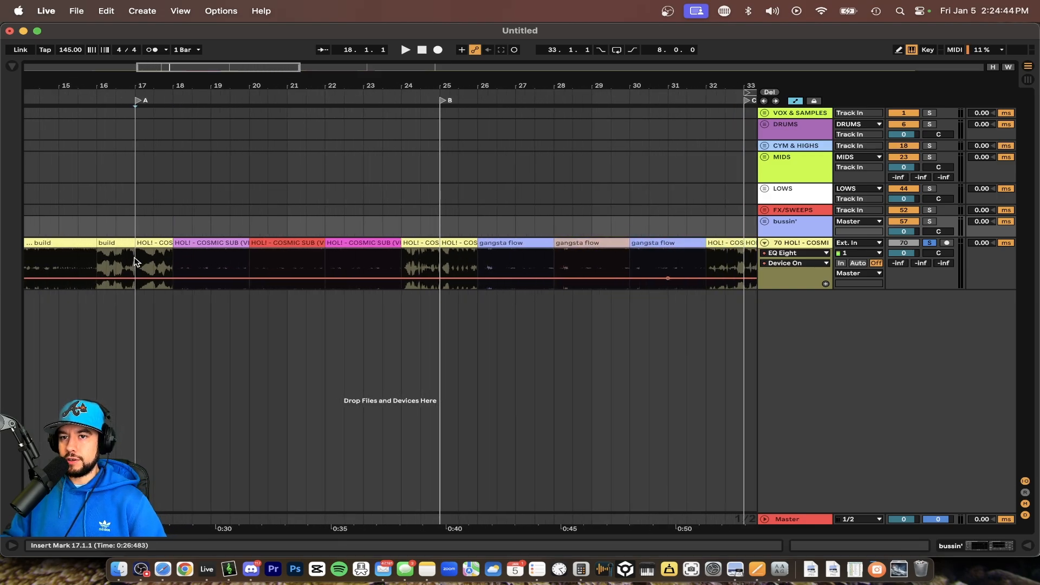
left_click(412, 247)
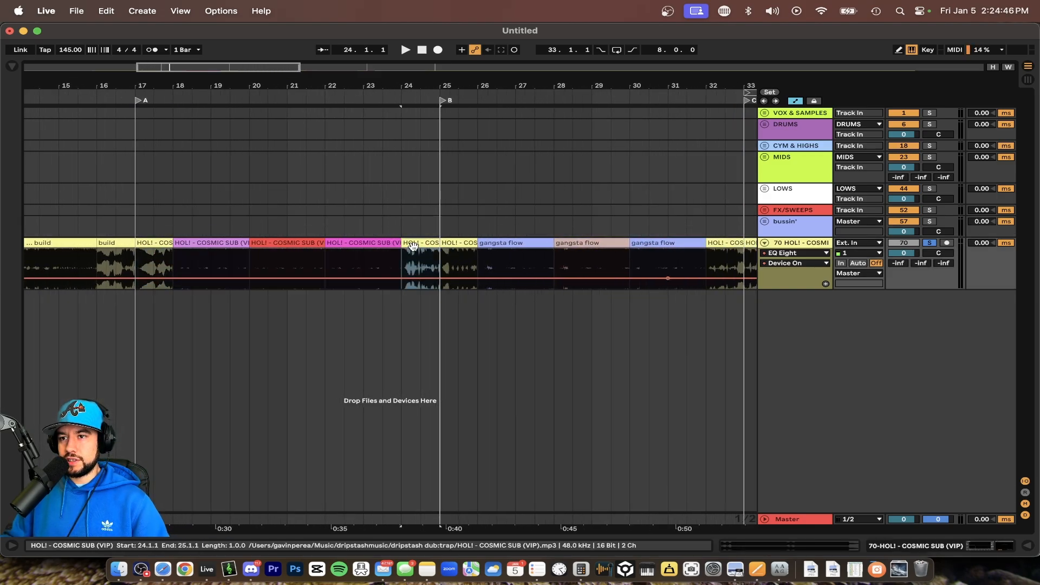
scroll(228, 235, "down", 8)
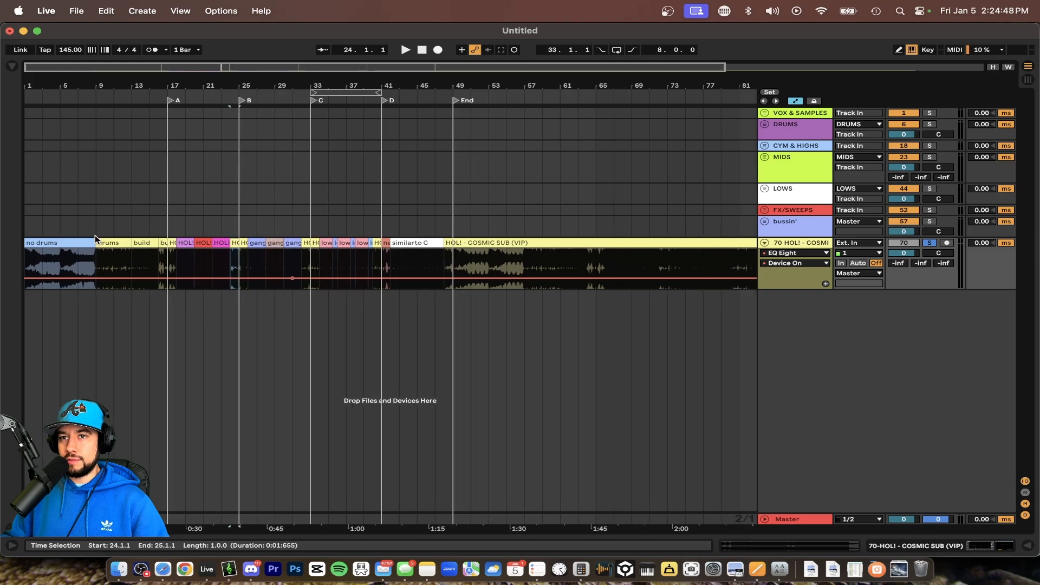
scroll(96, 235, "down", 2)
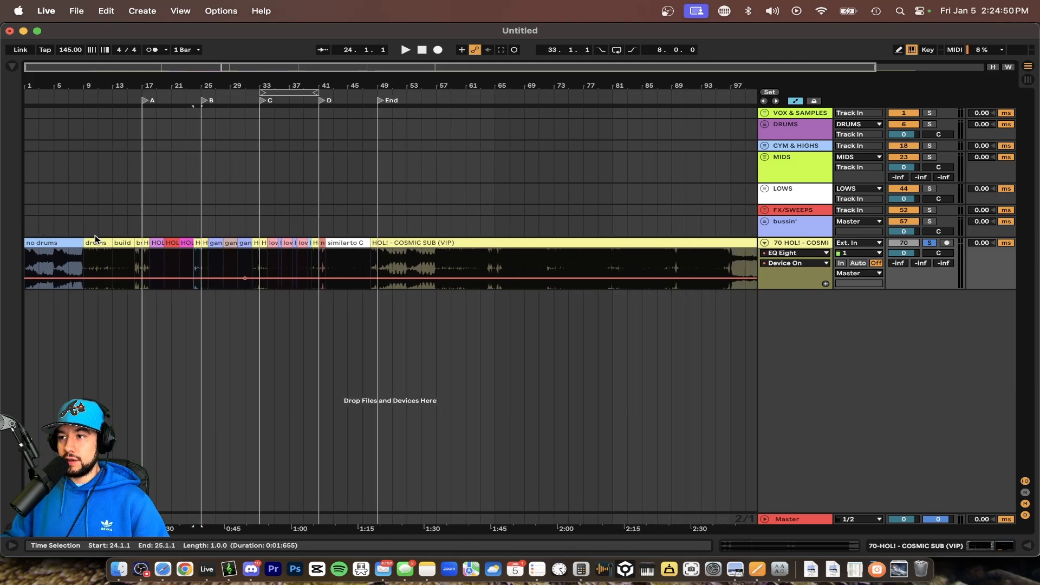